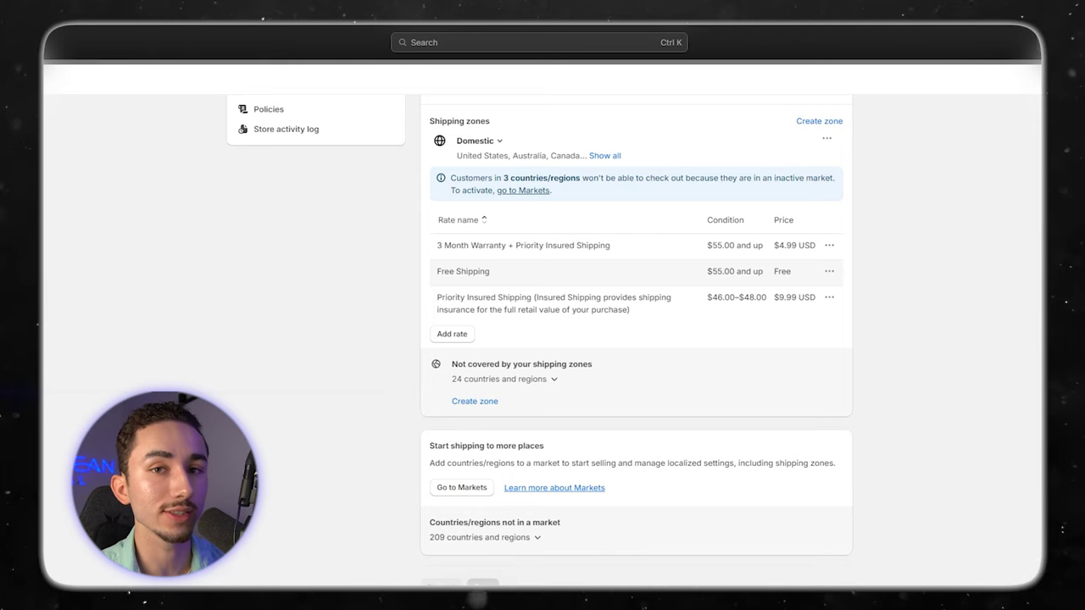
pyautogui.click(452, 333)
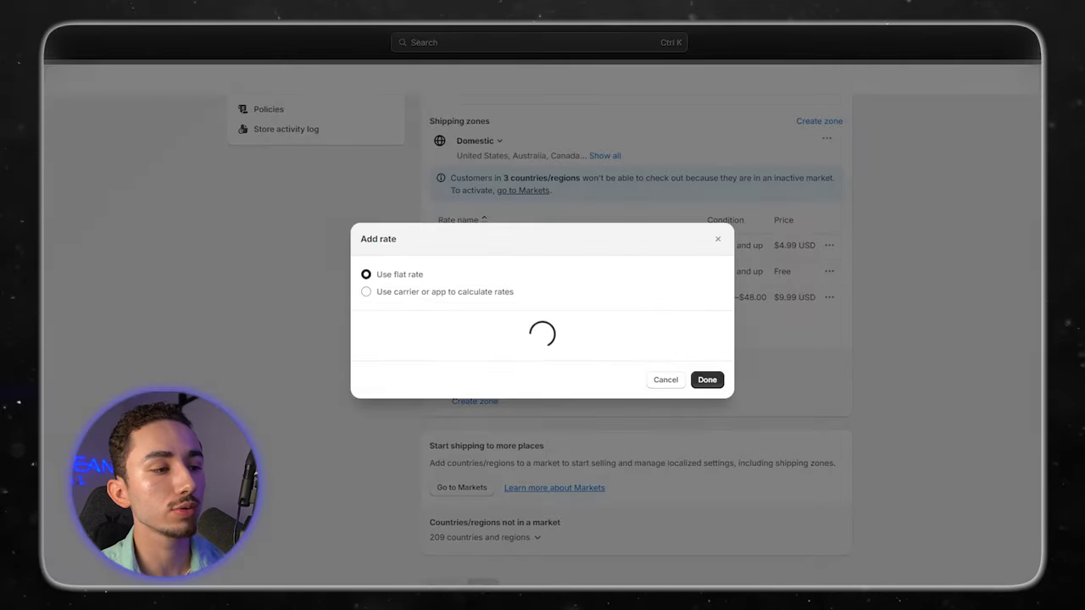
pyautogui.click(542, 228)
pyautogui.click(543, 228)
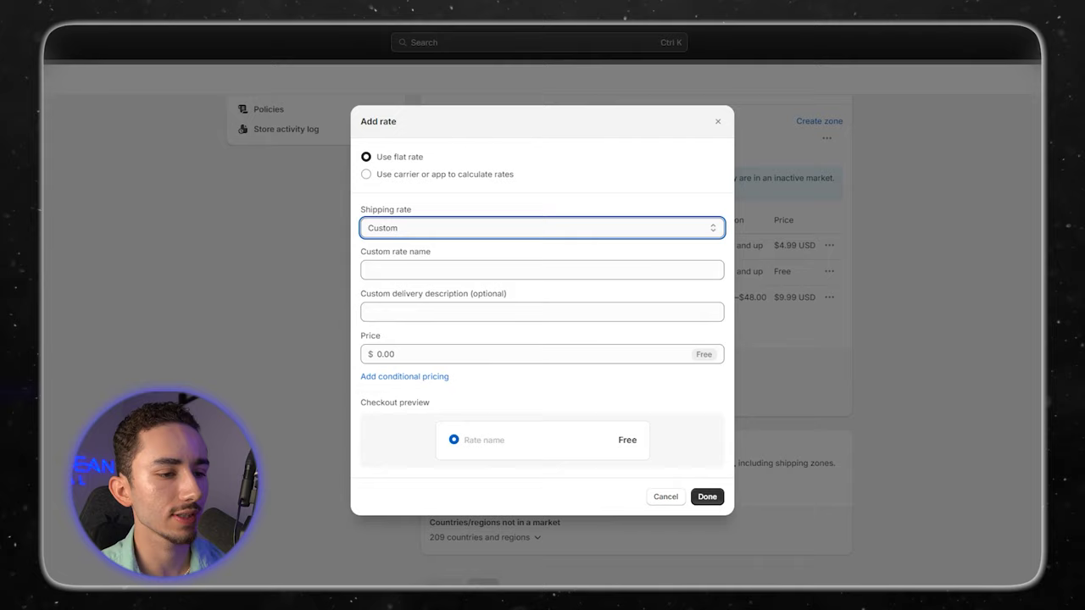
pyautogui.press('Escape')
# Review the full list of countries covered by the Domestic shipping zone
pyautogui.scroll(5, 636, 327)
pyautogui.scroll(-3, 636, 327)
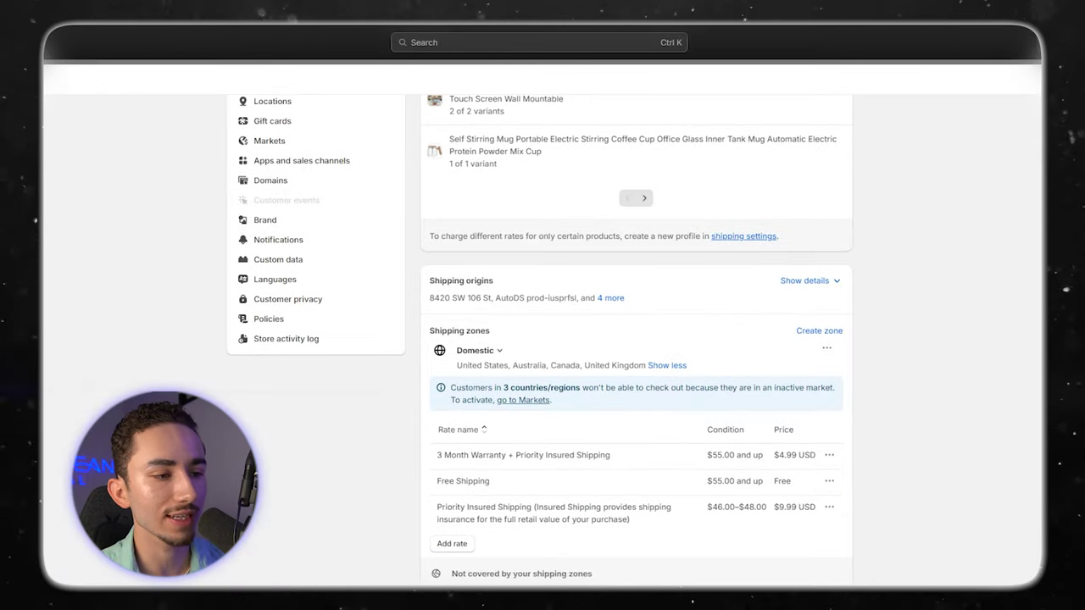
pyautogui.moveTo(457, 366); pyautogui.dragTo(634, 365)
pyautogui.scroll(-3, 634, 365)
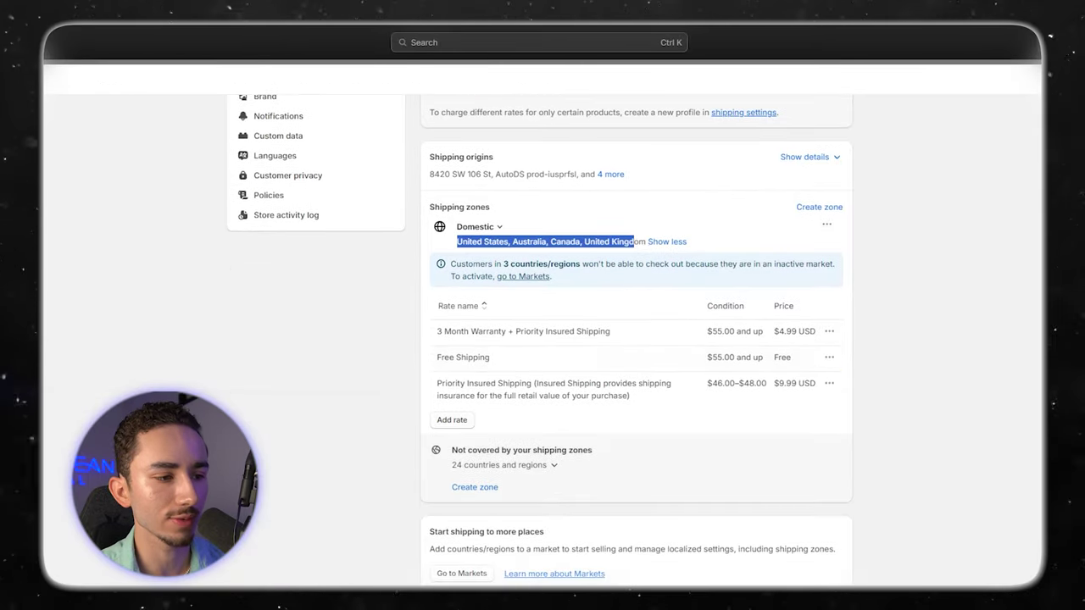
# Start a new custom flat rate for the Domestic zone, reusing the full existing Priority Insured Shipping rate name and pricing it at $3.99
pyautogui.moveTo(437, 384); pyautogui.dragTo(631, 397)
pyautogui.hotkey('ctrl', 'c')
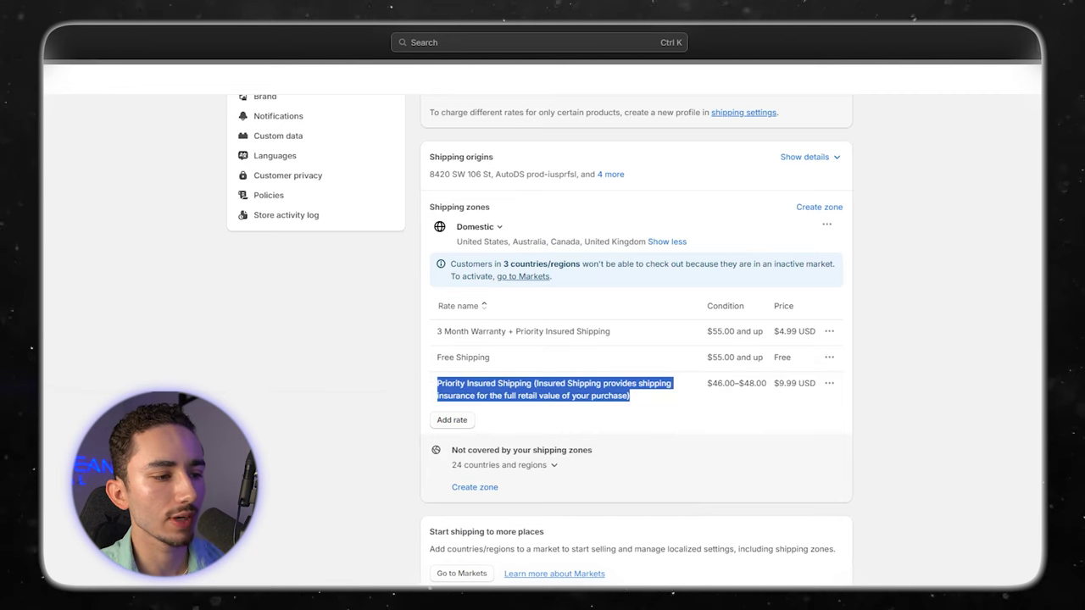
pyautogui.click(452, 419)
pyautogui.hotkey('ctrl', 'v')
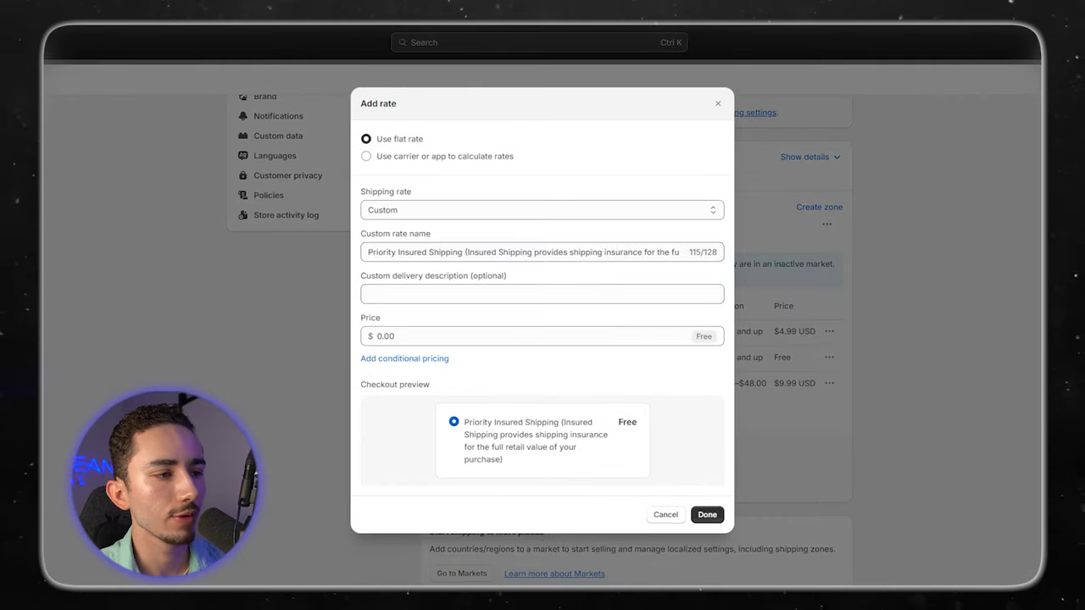
pyautogui.click(542, 336)
pyautogui.write('3.99')
pyautogui.click(542, 371)
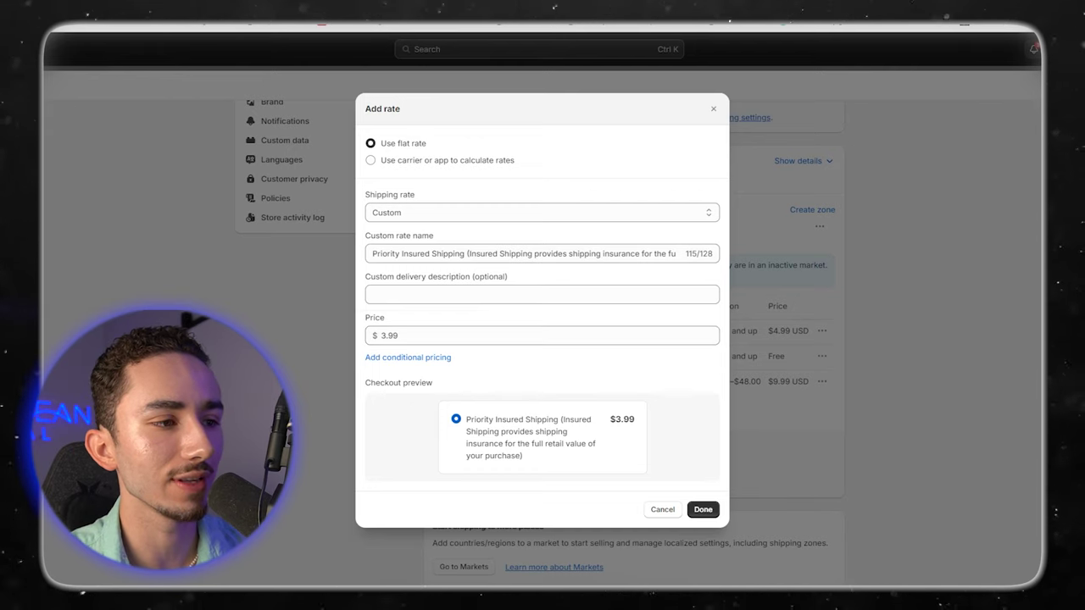
# Add conditional pricing based on order price to the new rate, with a maximum of 35 and a minimum of 3
pyautogui.click(408, 357)
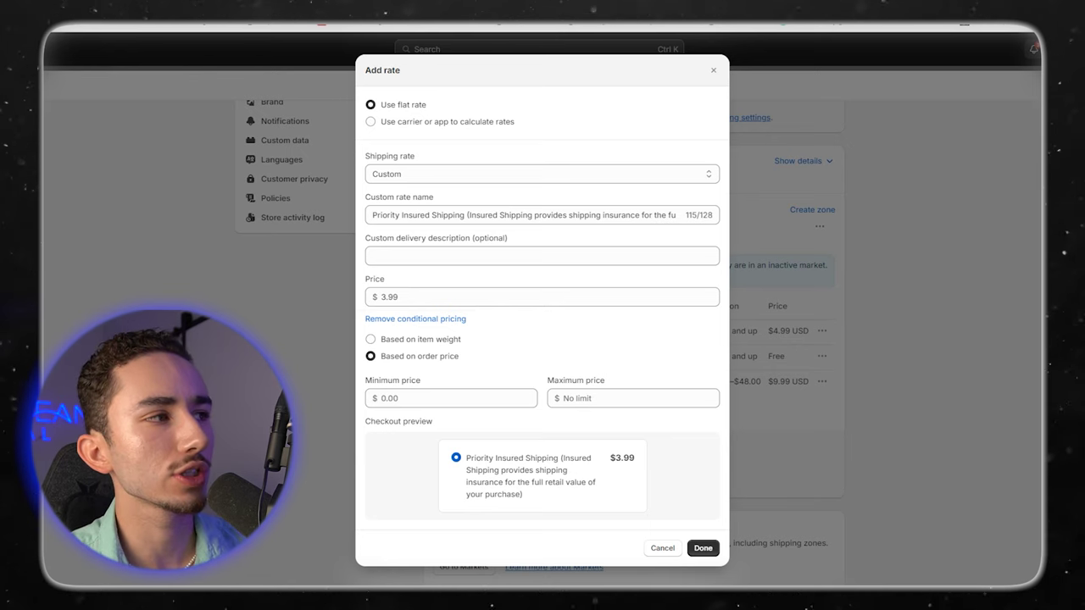
pyautogui.click(632, 398)
pyautogui.write('3')
pyautogui.write('5')
pyautogui.click(451, 399)
pyautogui.write('3')
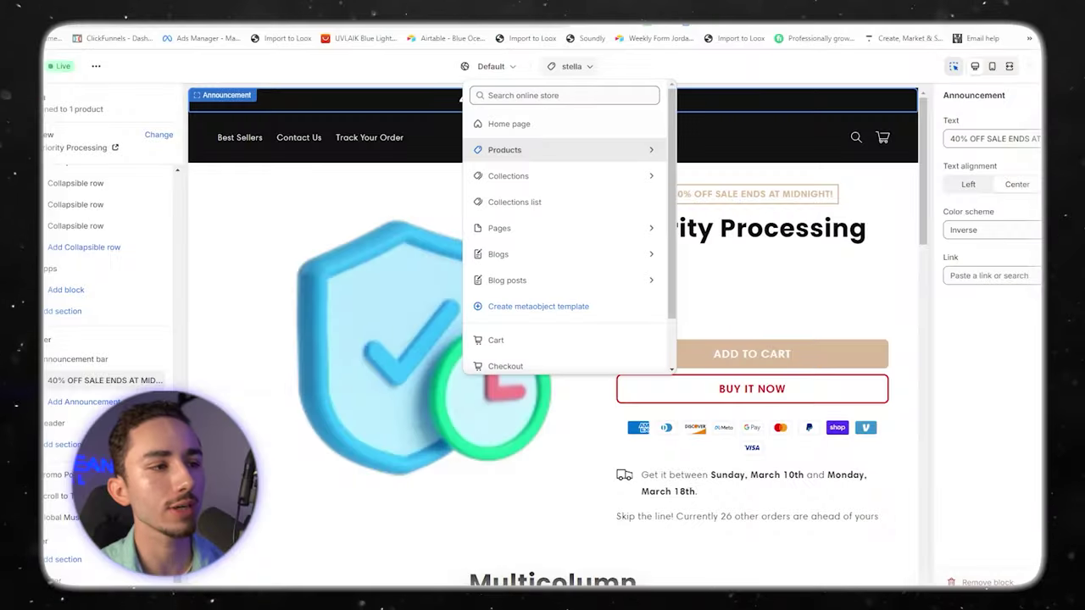
# Set up a new product template in the theme editor named VibraLuxe, based on Default product
pyautogui.click(508, 150)
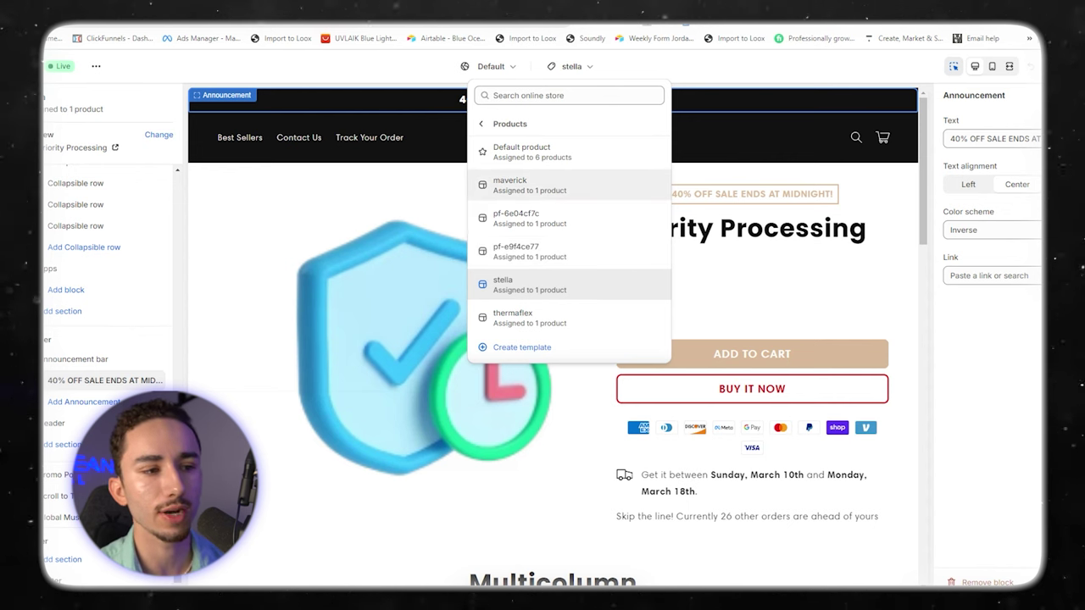
pyautogui.click(521, 347)
pyautogui.click(543, 359)
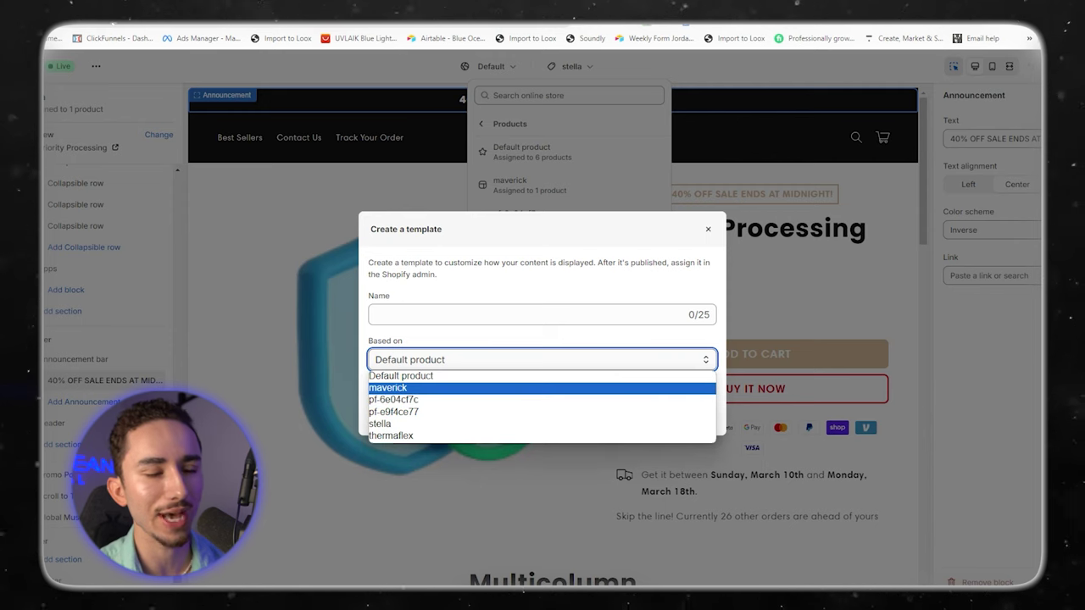
pyautogui.click(474, 376)
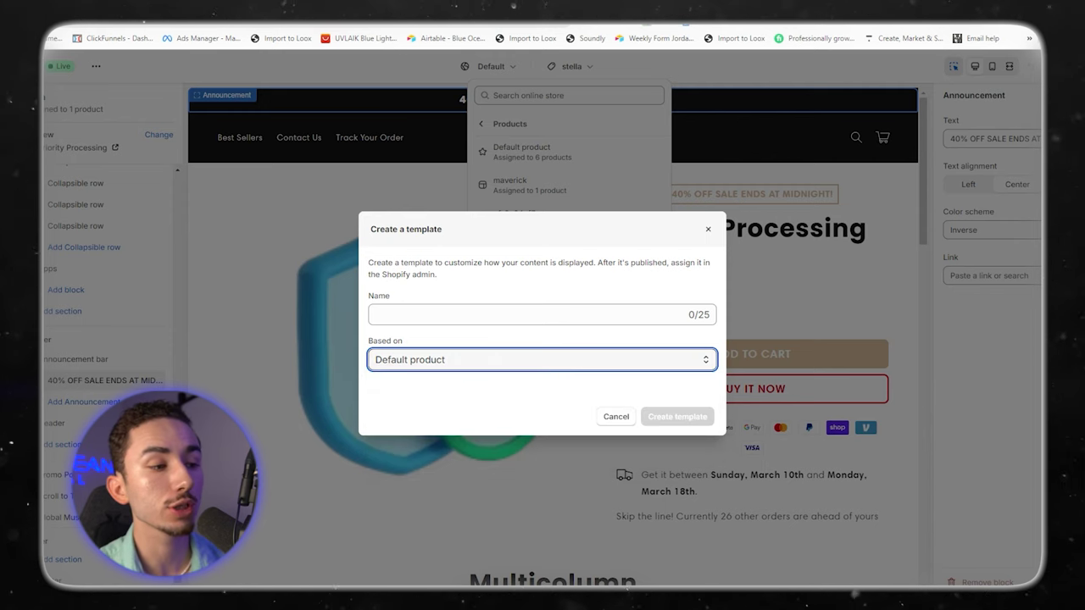
pyautogui.click(509, 314)
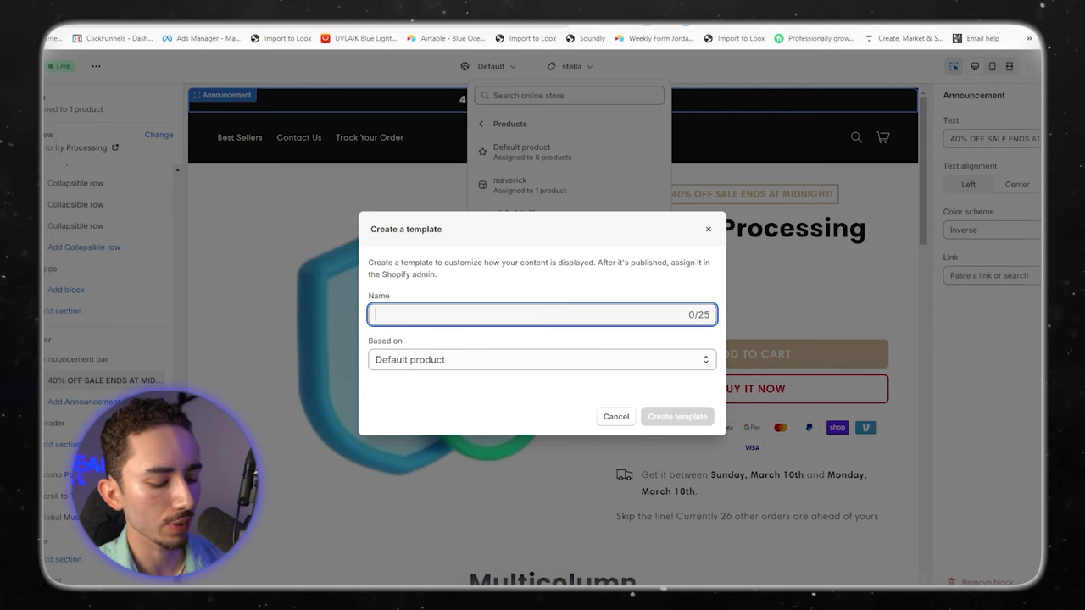
pyautogui.write('V')
pyautogui.press('BackSpace')
pyautogui.write('VibraLuxe')
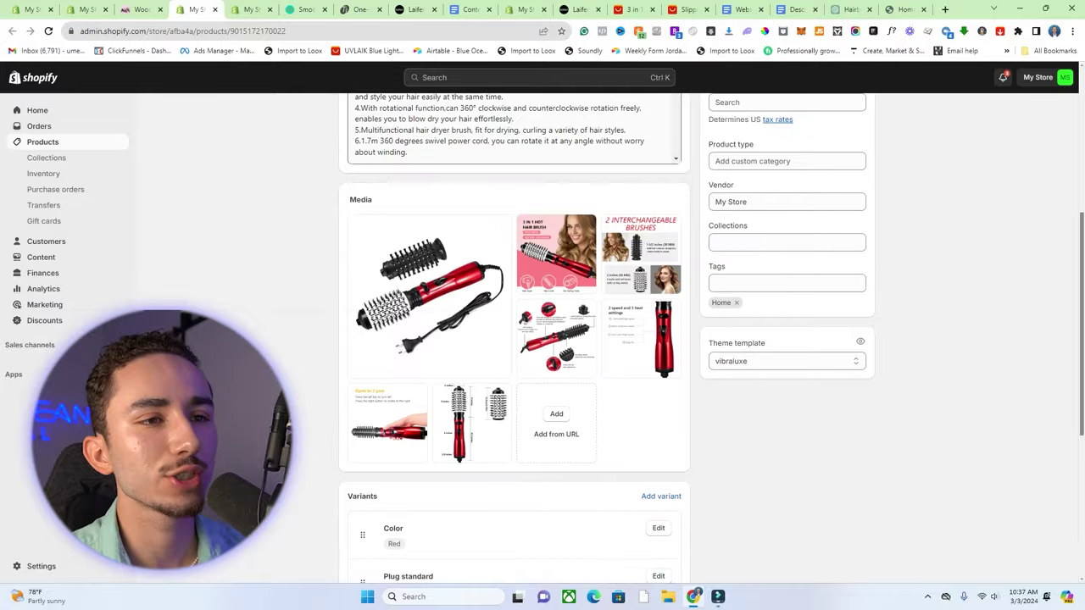
# Check the theme template assigned to the copied VibraLuxe hair brush product and the alternatives offered
pyautogui.scroll(-3, 513, 339)
pyautogui.click(786, 135)
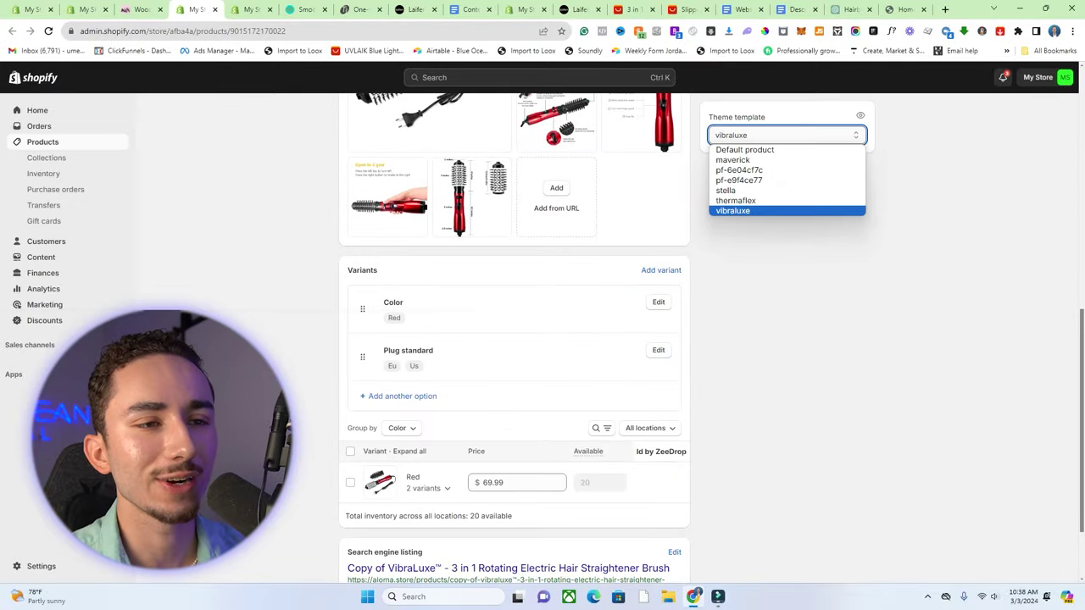
pyautogui.click(781, 289)
pyautogui.scroll(8, 458, 322)
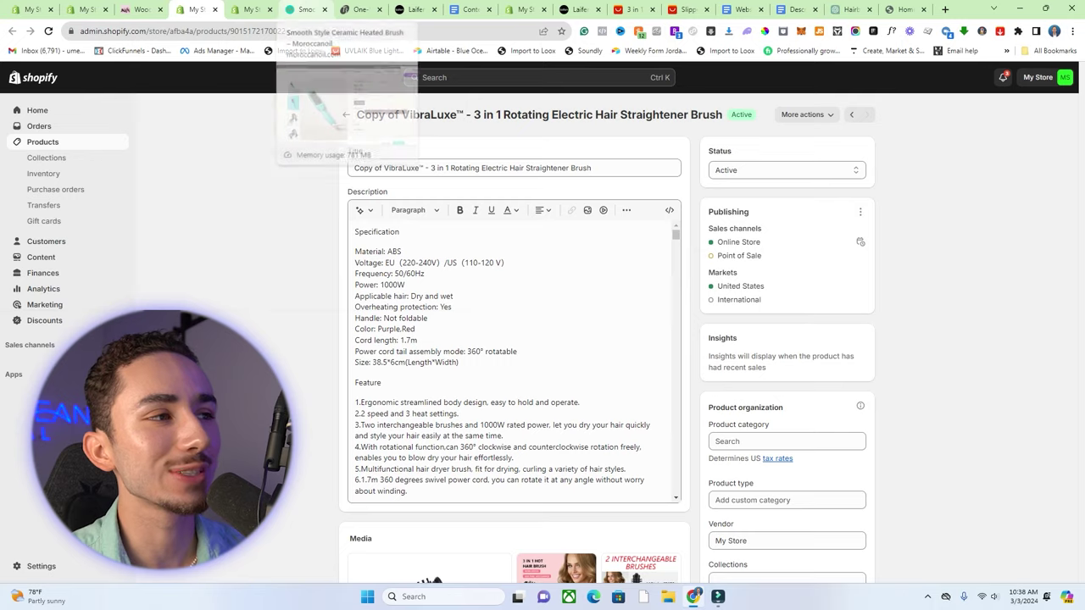
# Examine the T3 AireBrush competitor page for its product copy, features and imagery
pyautogui.click(357, 10)
pyautogui.click(724, 220)
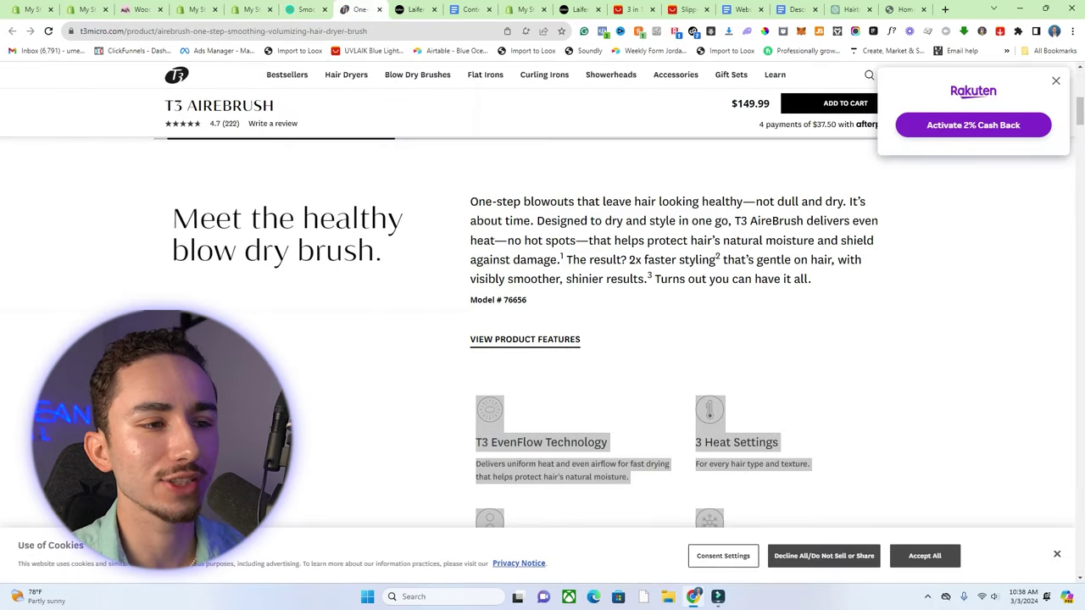
pyautogui.scroll(8, 543, 322)
pyautogui.scroll(-6, 543, 322)
pyautogui.scroll(-8, 193, 562)
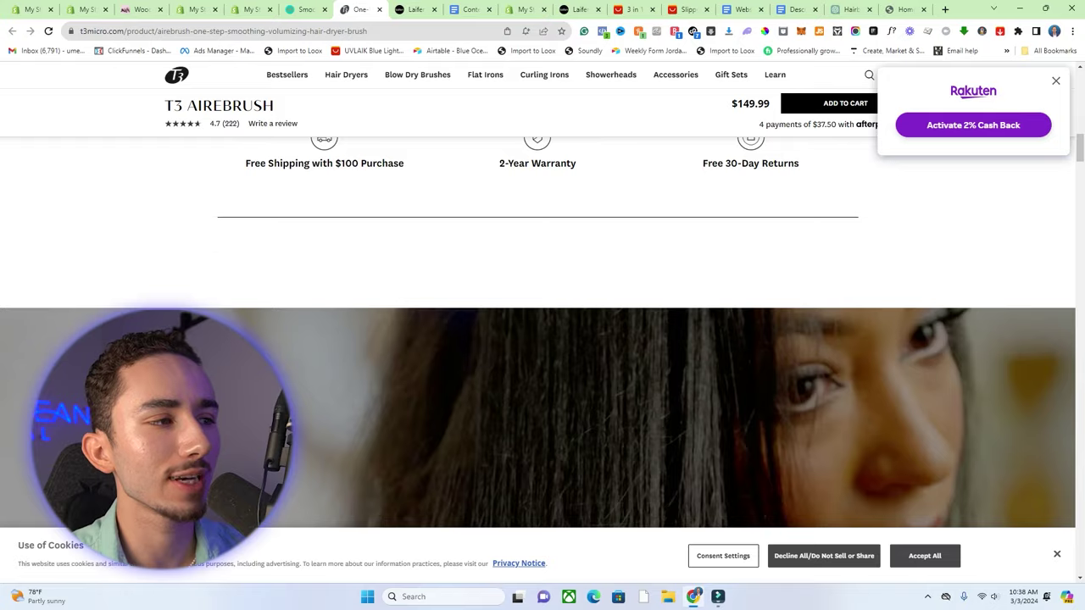
pyautogui.scroll(2, 193, 562)
pyautogui.scroll(-4, 194, 562)
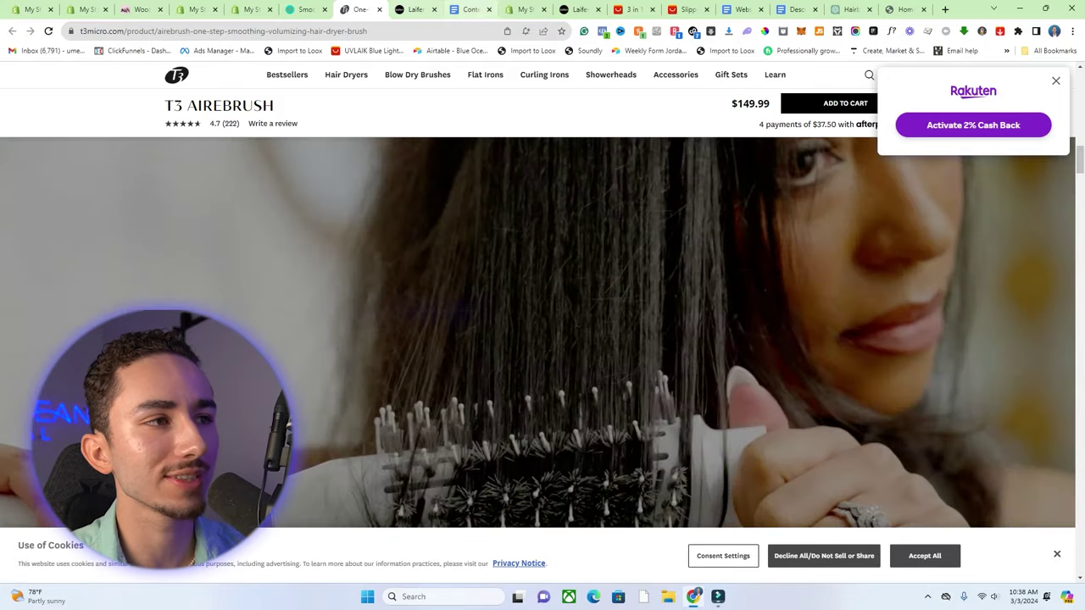
# Examine the Laifen Swift and WooowRoom product pages for layout and design ideas
pyautogui.hotkey('ctrl', 'Tab')
pyautogui.scroll(-6, 543, 339)
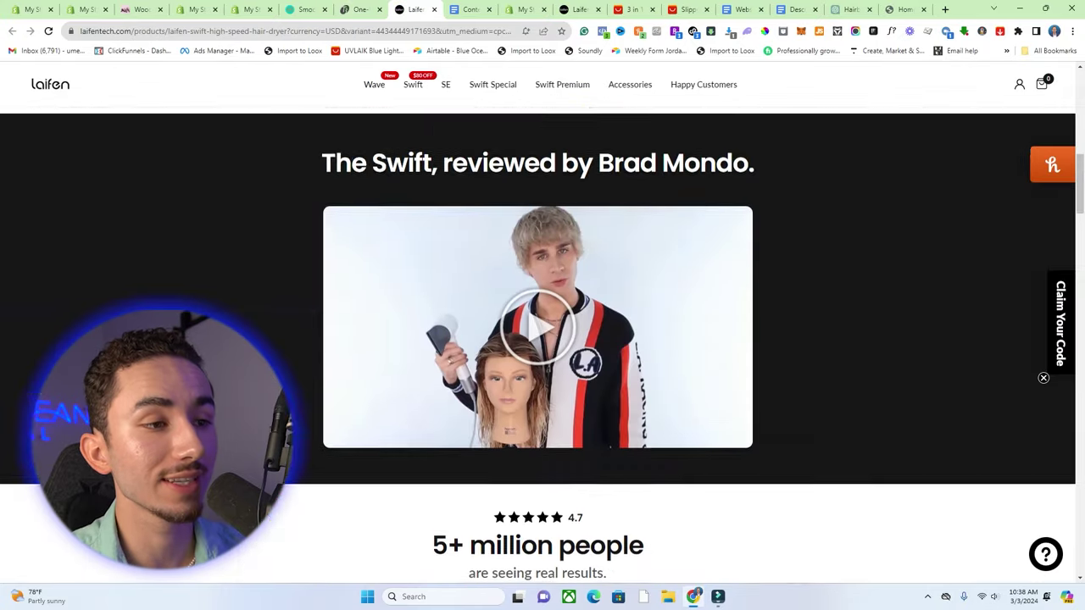
pyautogui.scroll(-5, 543, 339)
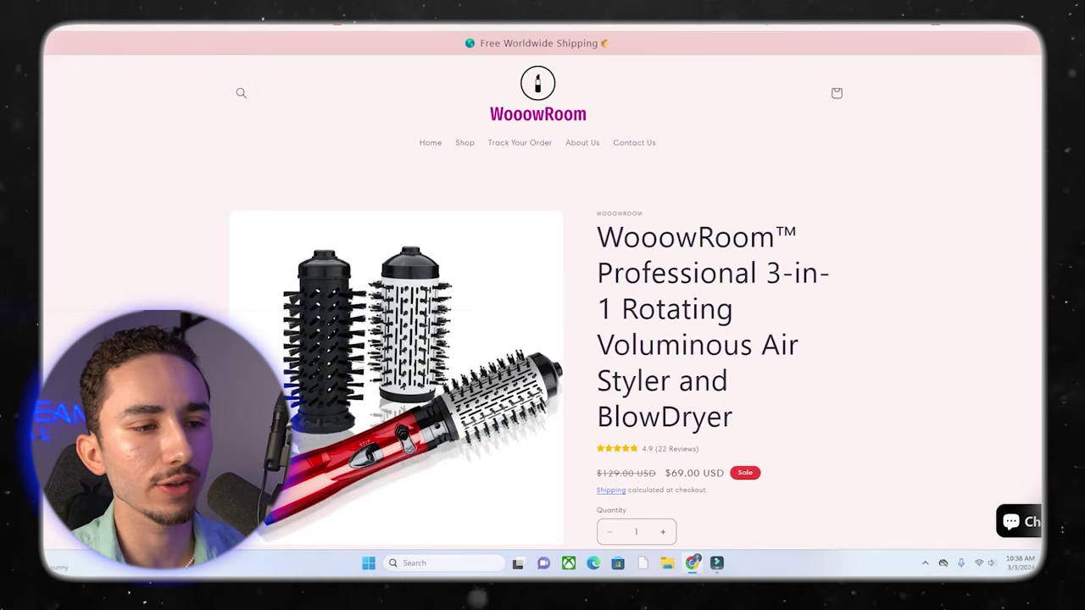
pyautogui.scroll(-2, 543, 297)
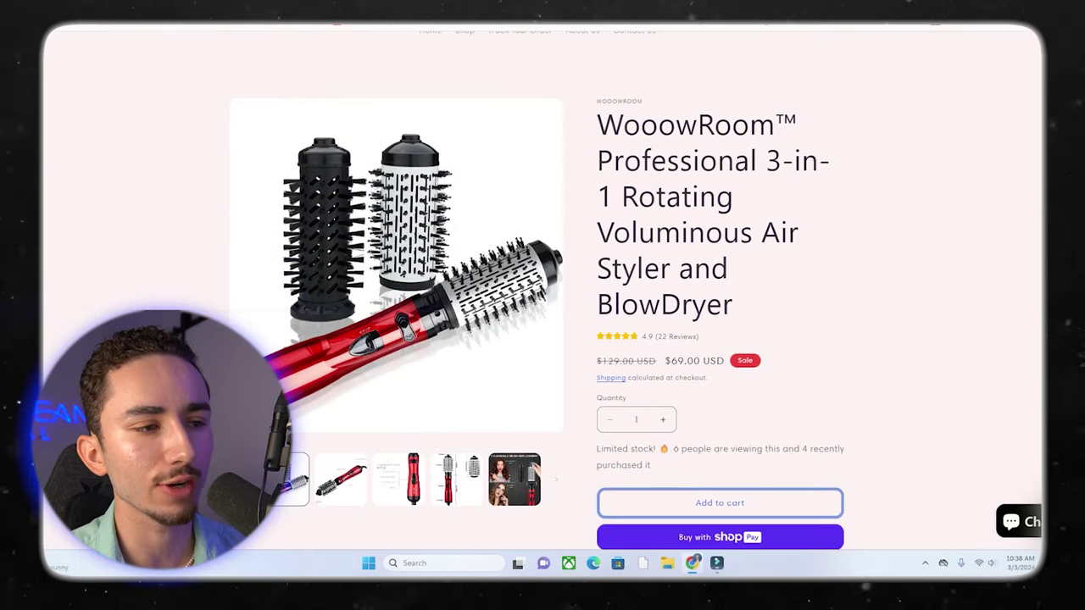
pyautogui.scroll(-5, 543, 297)
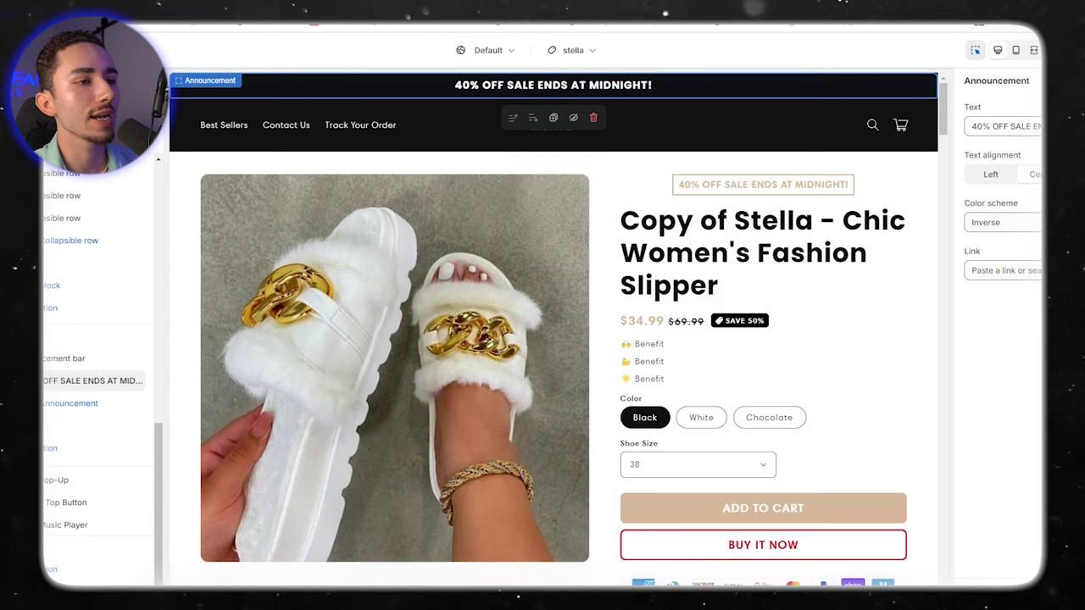
# Delete the "40% OFF SALE ENDS AT MIDNIGHT!" announcement block from the stella product template
pyautogui.click(593, 118)
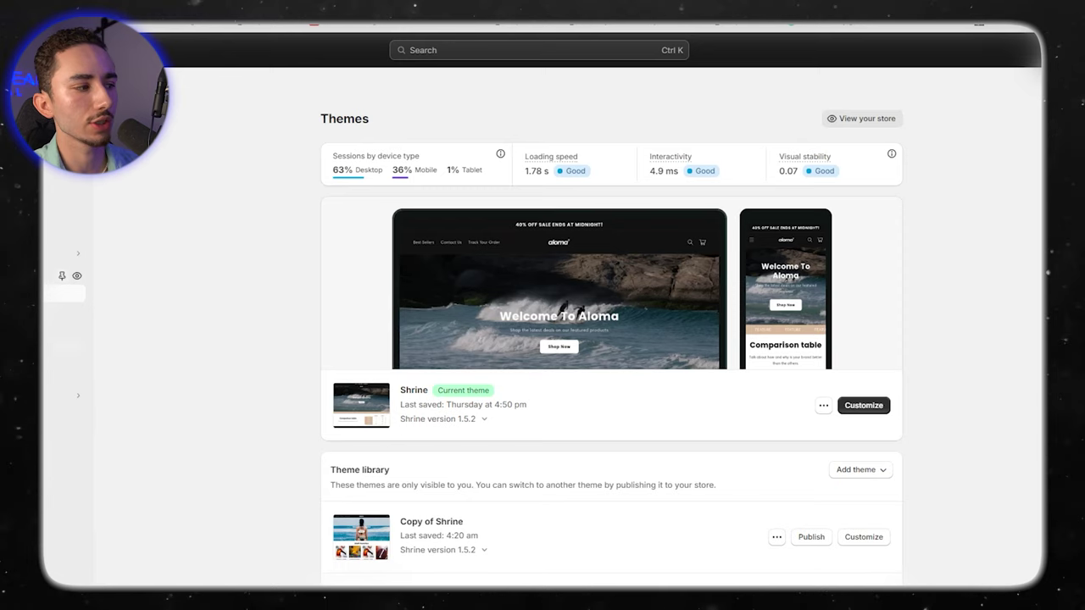
# Open the section store app and browse the sections that can be added to the theme
pyautogui.click(68, 396)
pyautogui.click(399, 197)
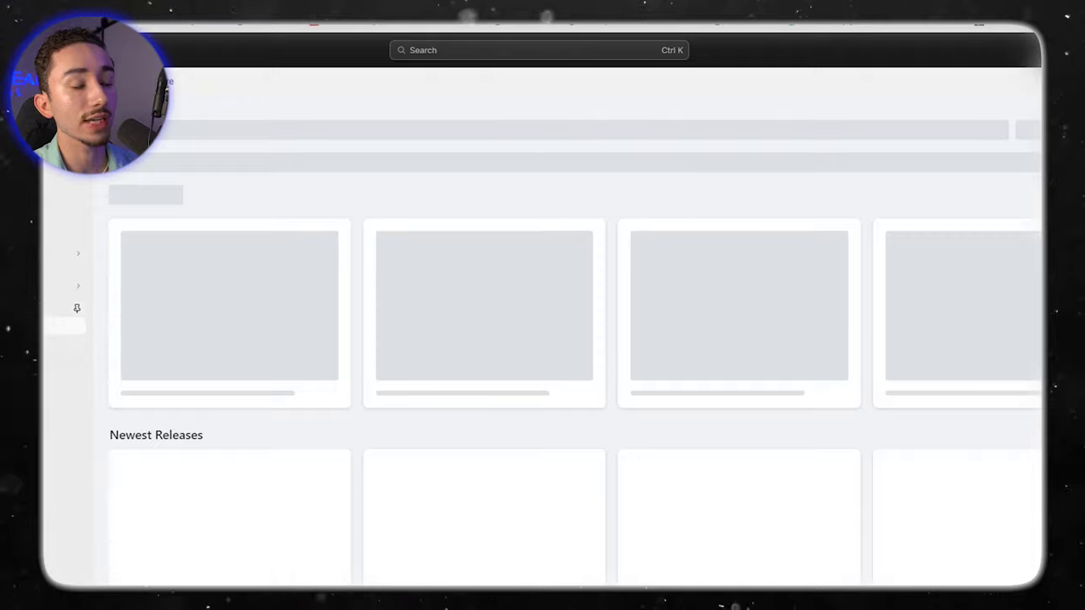
pyautogui.scroll(-3, 610, 339)
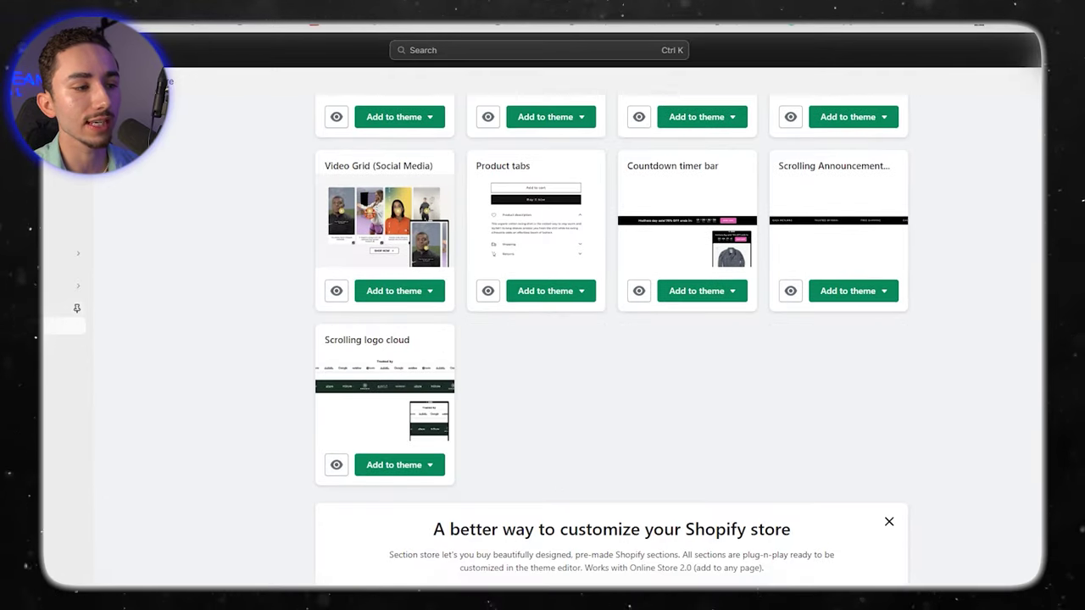
pyautogui.scroll(2, 610, 339)
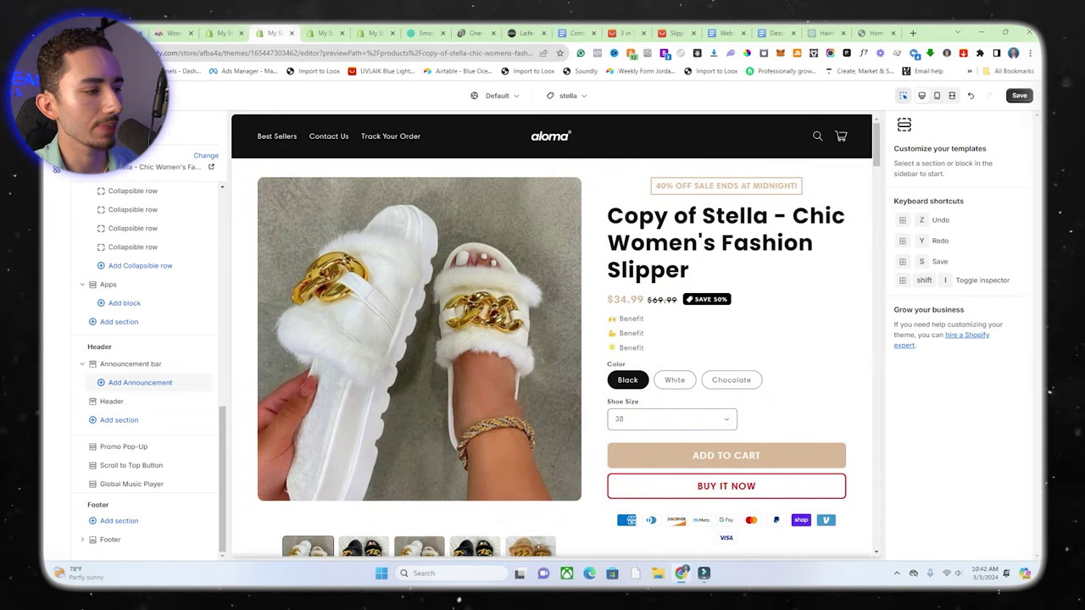
# Add a new announcement block to the header's announcement bar and delete it again
pyautogui.click(139, 382)
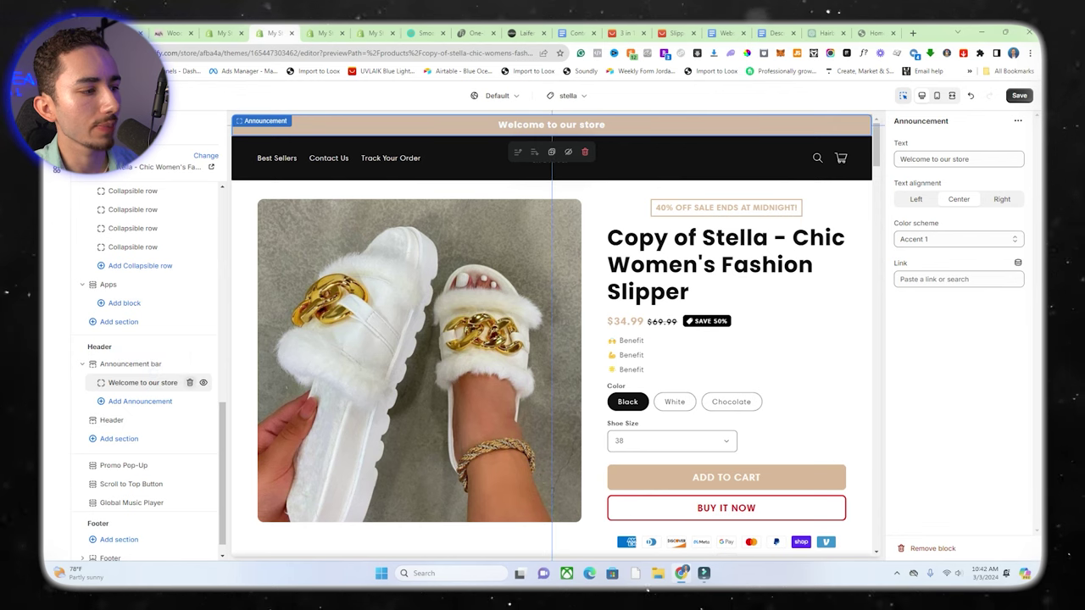
pyautogui.click(189, 383)
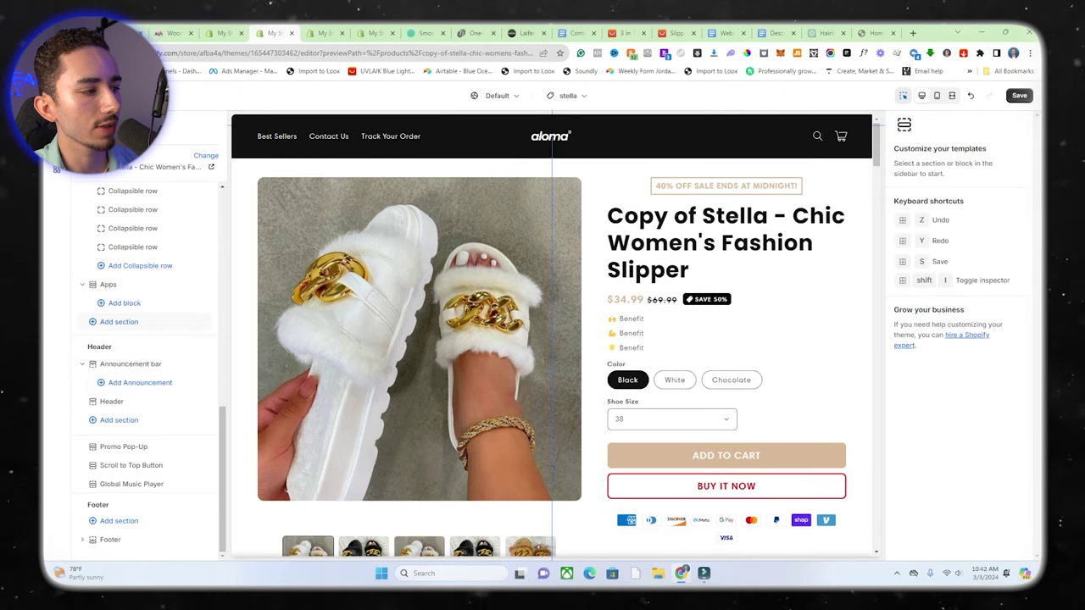
# Add the SS - Scrolling Announcement Bar section to the stella template below Apps and save the theme
pyautogui.click(119, 321)
pyautogui.click(260, 544)
pyautogui.scroll(-3, 280, 462)
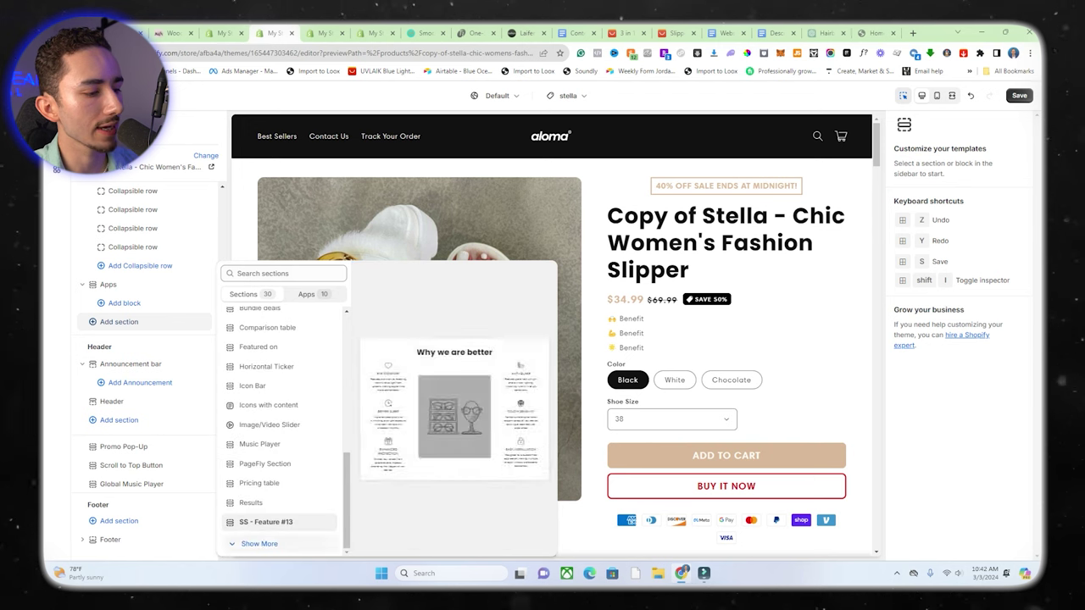
pyautogui.click(259, 544)
pyautogui.scroll(-4, 276, 486)
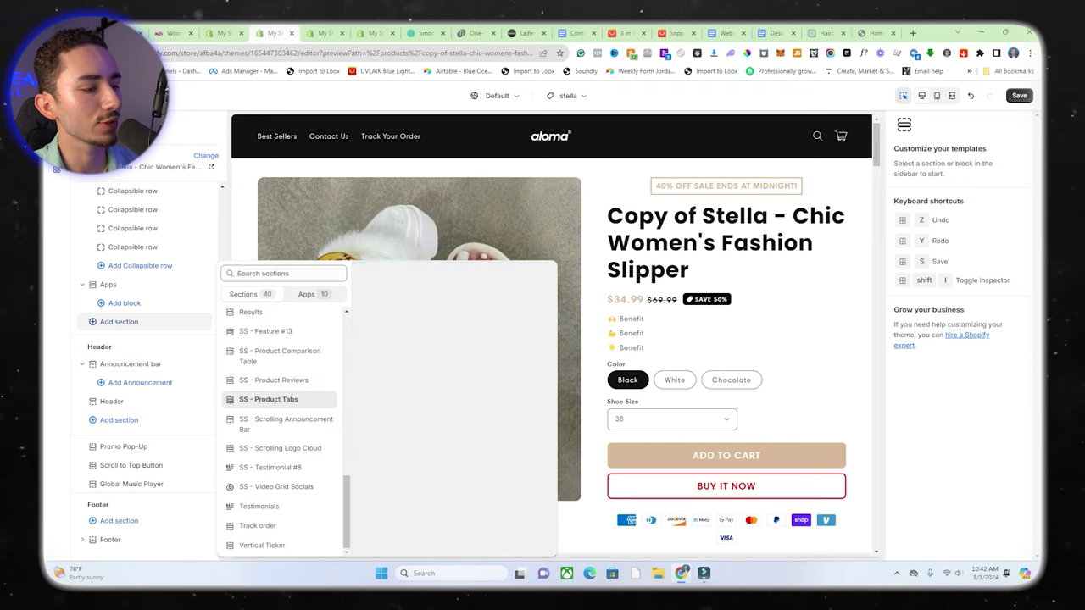
pyautogui.click(280, 423)
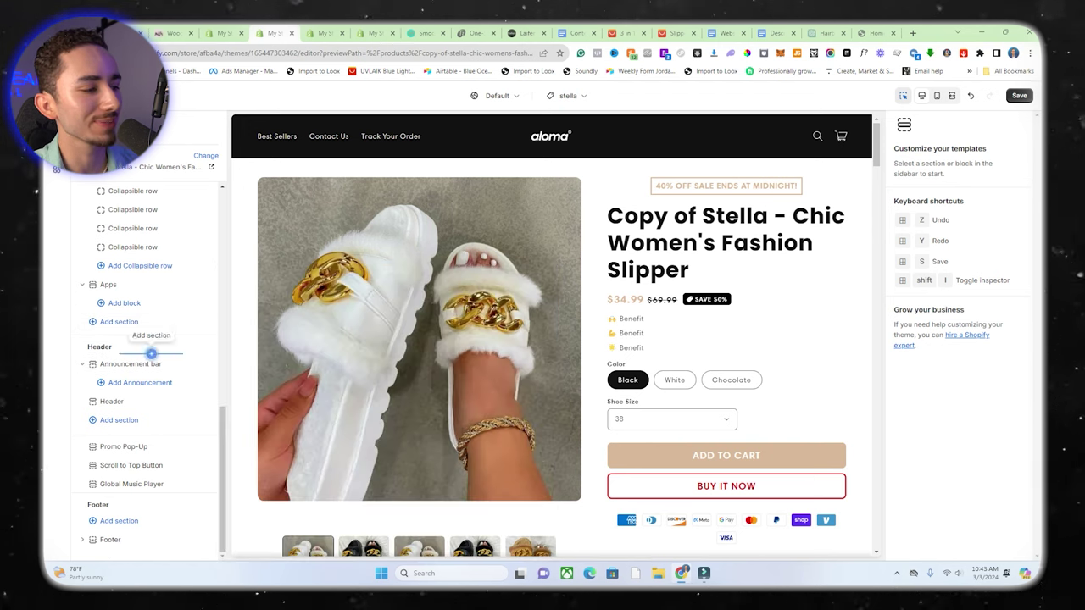
pyautogui.hotkey('ctrl', 's')
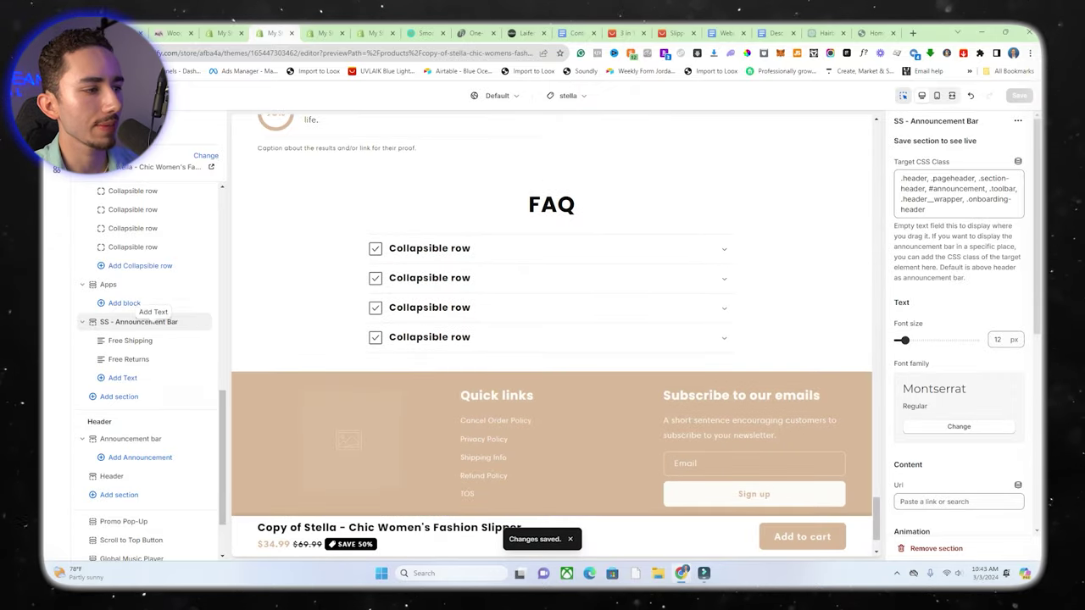
# Change the "Free Shipping" text in the SS - Announcement Bar section to "Loved By 14,748 Customers"
pyautogui.click(129, 340)
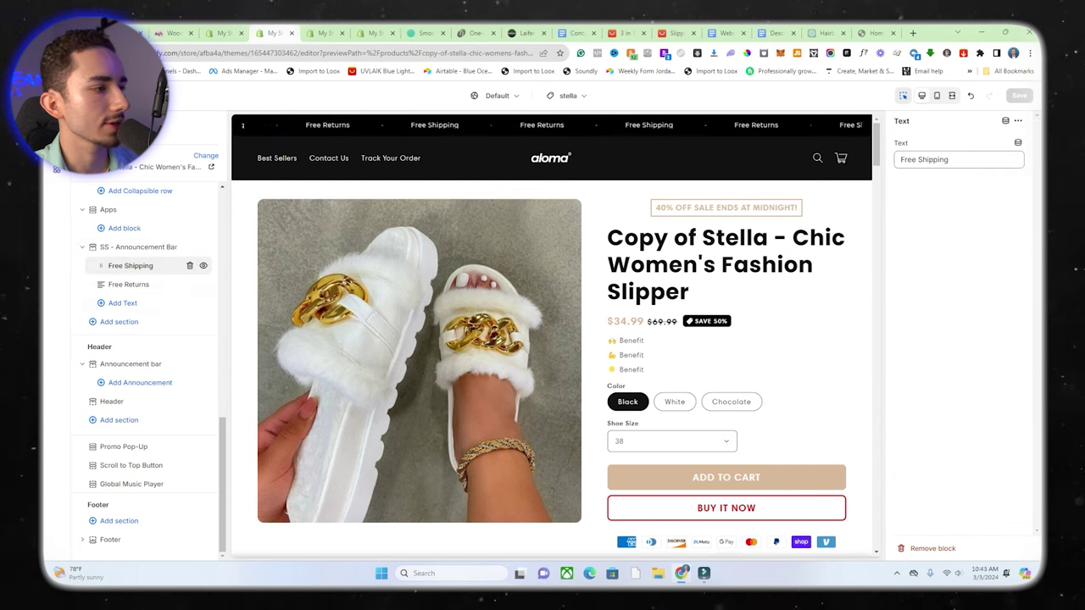
pyautogui.tripleClick(926, 159)
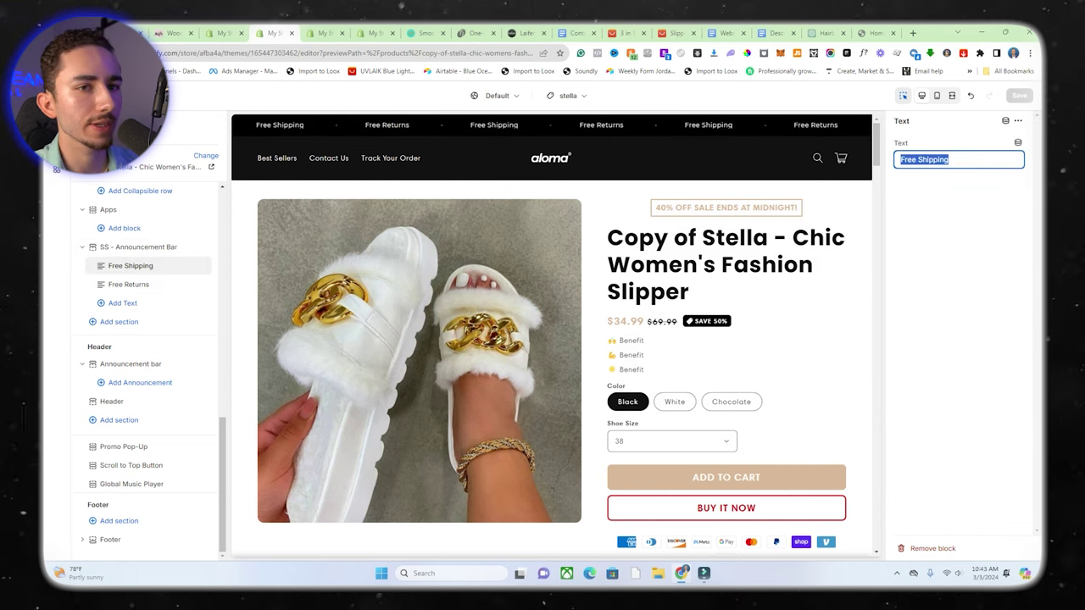
pyautogui.write('Loved By 14,748 Customers')
# Add a third text block reading "Sale Ends At Midnight!" to the SS - Announcement Bar and save the theme
pyautogui.click(129, 285)
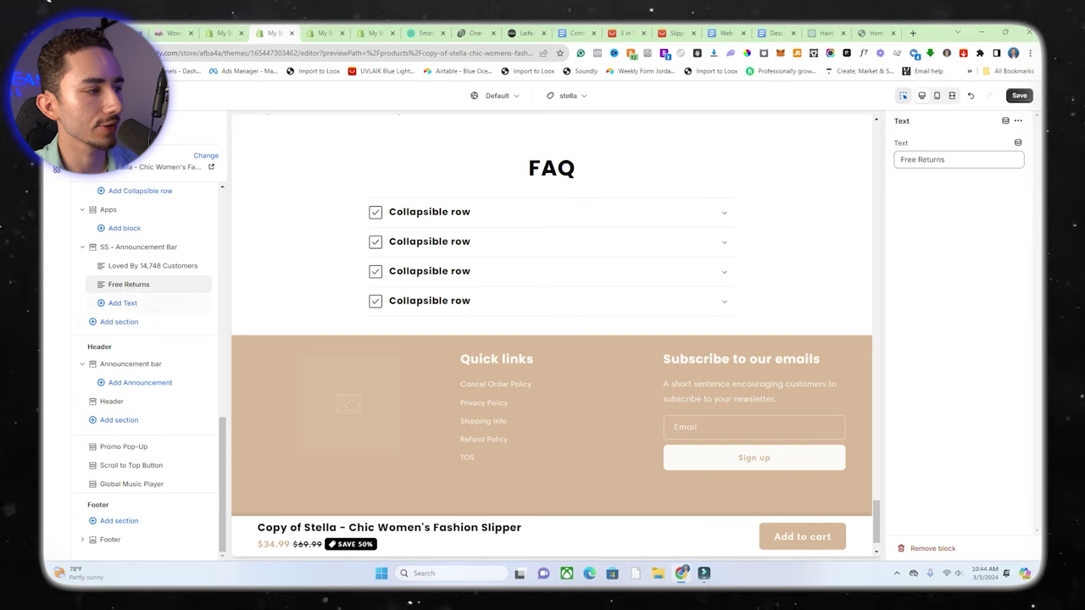
pyautogui.click(123, 304)
pyautogui.doubleClick(933, 160)
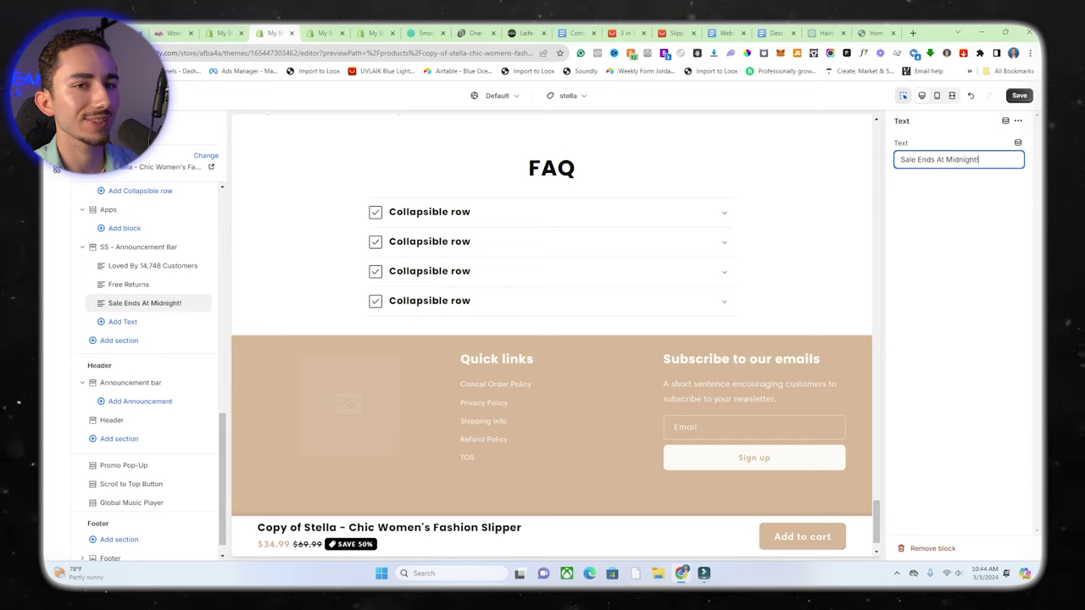
pyautogui.hotkey('ctrl', 's')
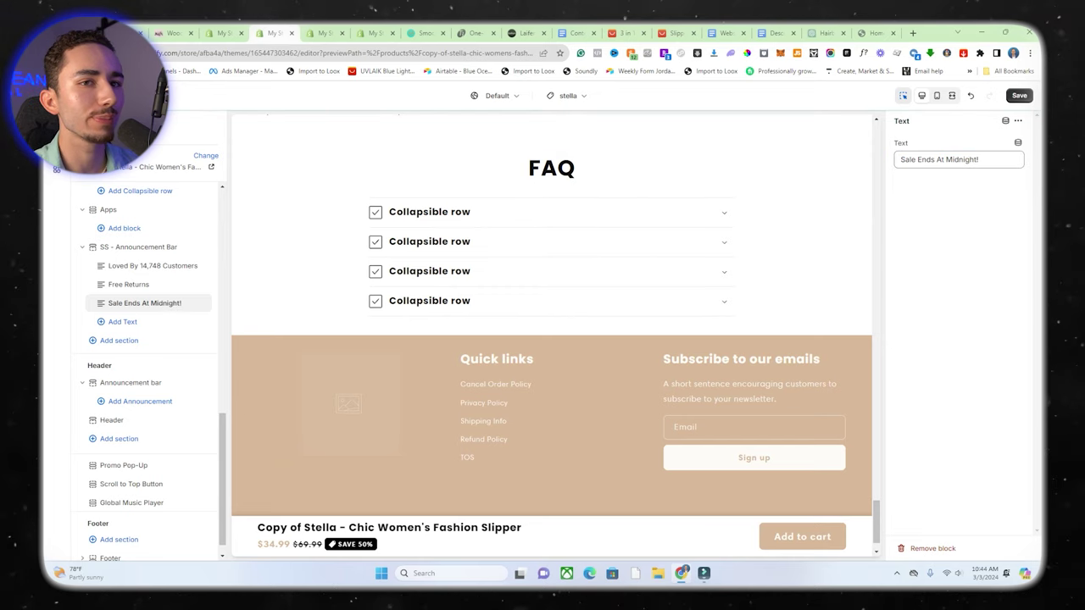
# Set the scrolling speed of the SS - Announcement Bar to 100
pyautogui.click(139, 247)
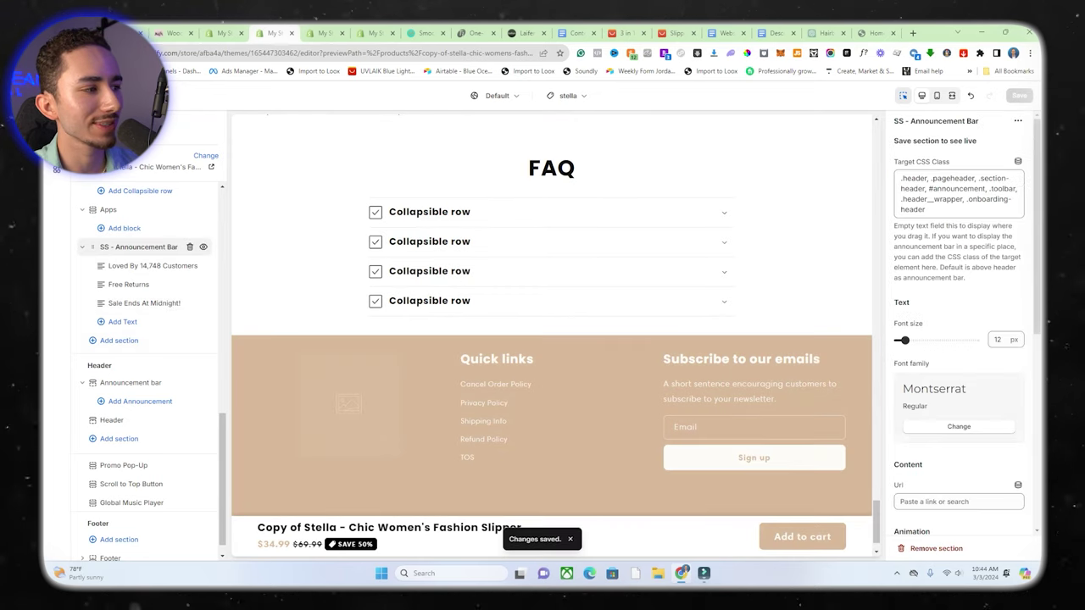
pyautogui.scroll(-3, 959, 339)
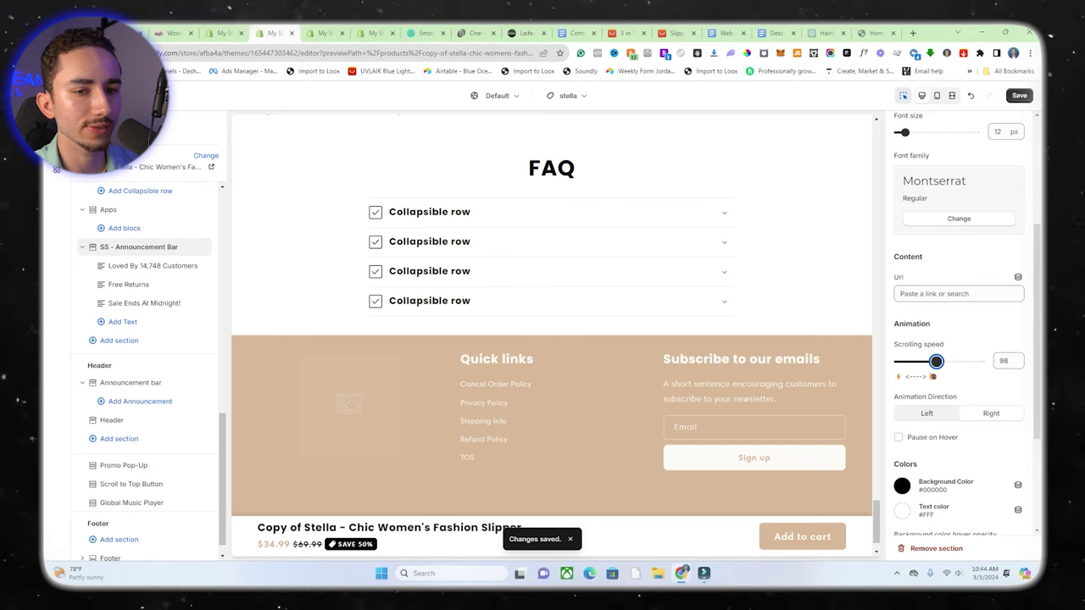
pyautogui.moveTo(936, 361); pyautogui.dragTo(937, 361)
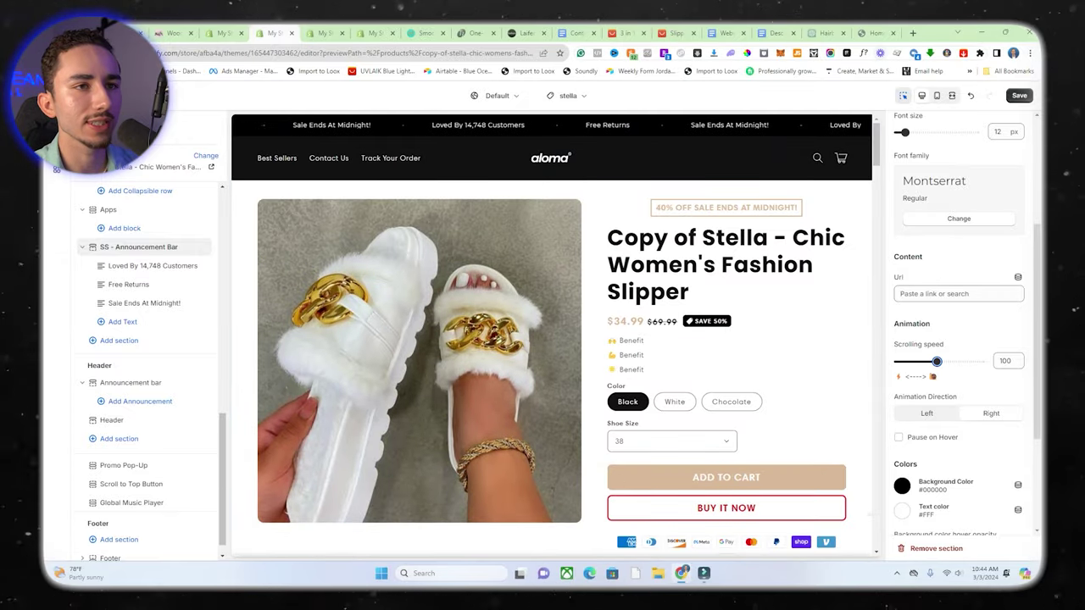
# Sample the store header's dark colour with the eyedropper and set the announcement bar's background colour to 121212
pyautogui.click(747, 52)
pyautogui.click(555, 158)
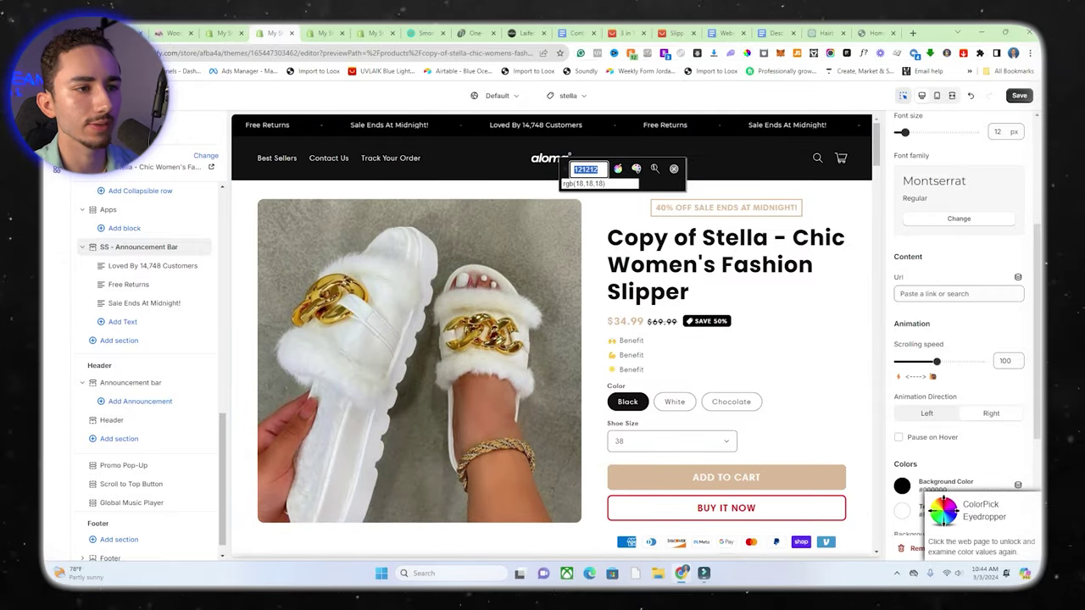
pyautogui.click(556, 159)
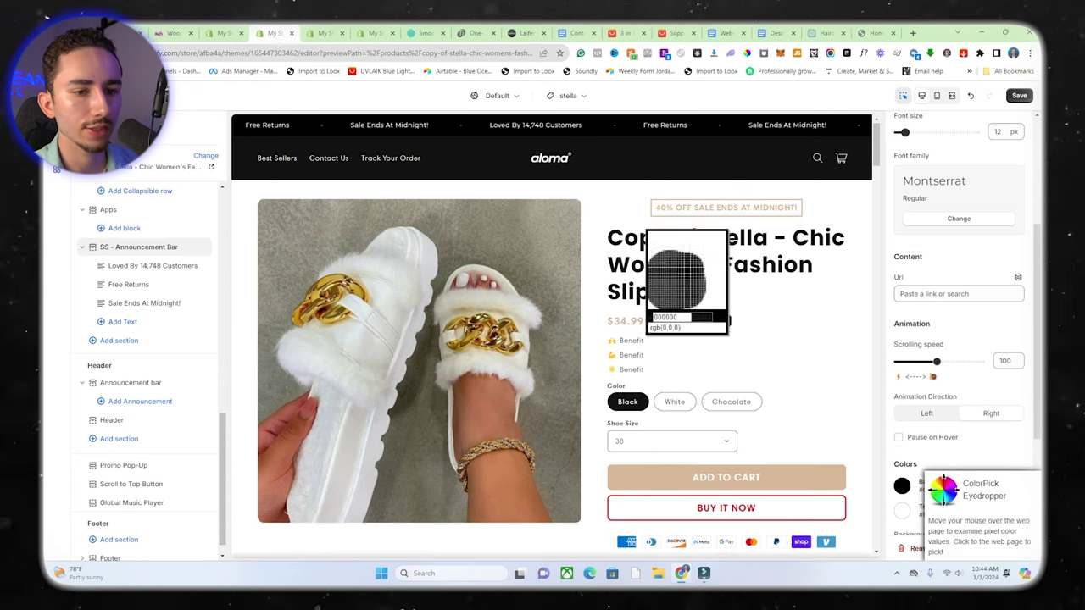
pyautogui.click(914, 469)
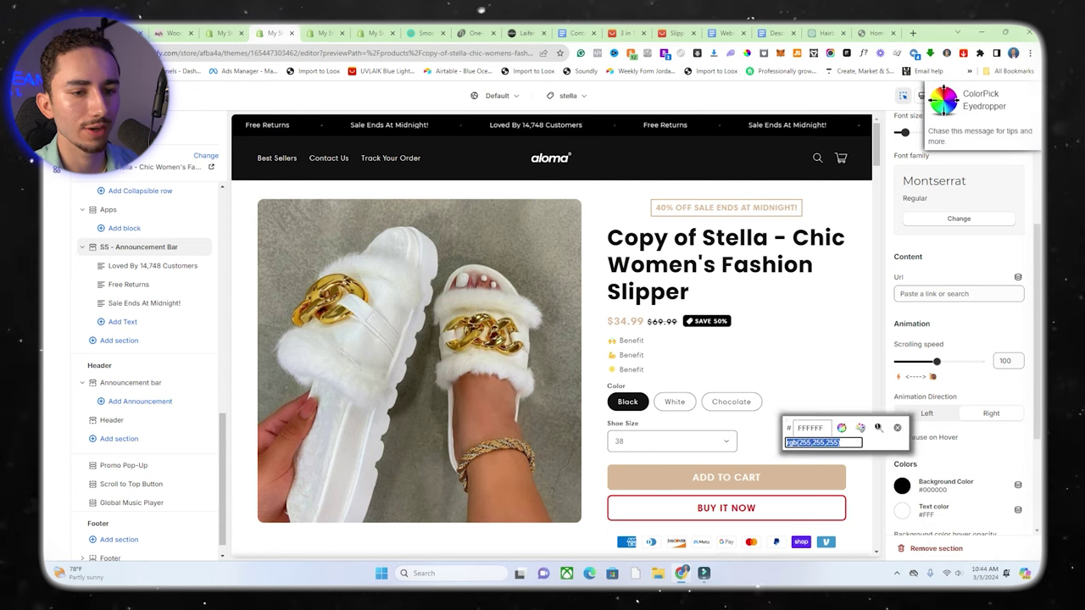
pyautogui.press('Escape')
pyautogui.click(902, 485)
pyautogui.hotkey('ctrl', 'a')
pyautogui.write('121212')
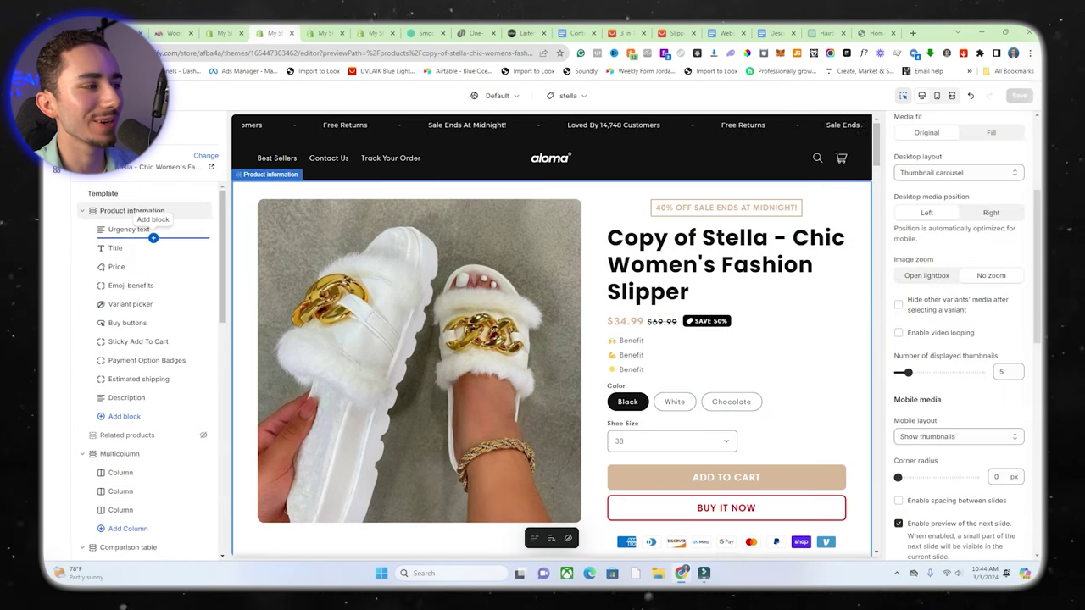
# Change the urgency text above the product title to "LIMITED SUPPLY | HIGH DEMAND" and save the theme
pyautogui.click(151, 229)
pyautogui.hotkey('ctrl', 'a')
pyautogui.write('LIMITED SUPPLY | HIGH DEMAND')
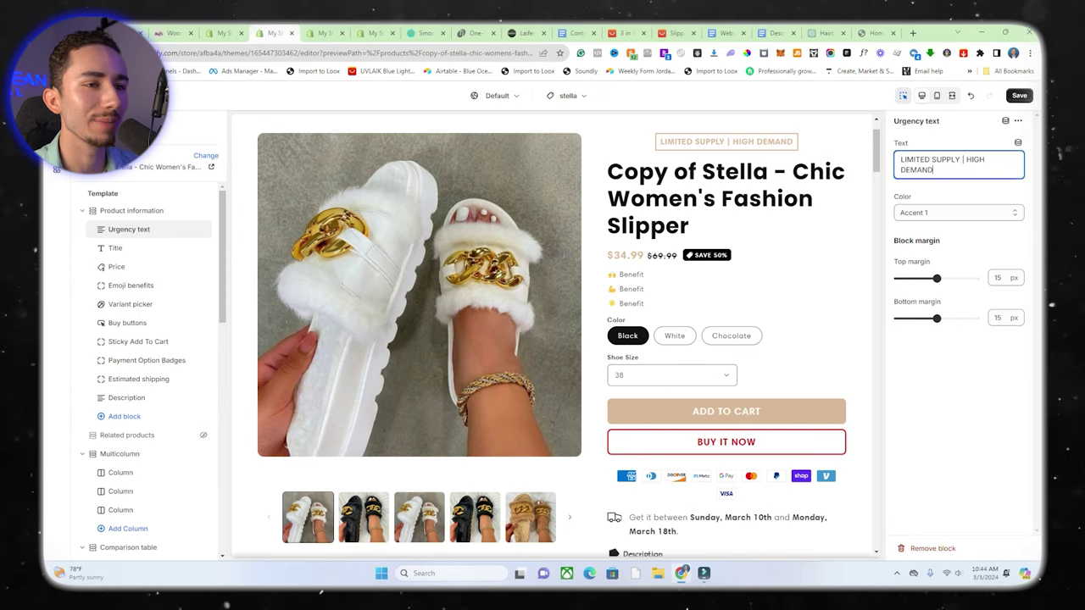
pyautogui.click(1020, 96)
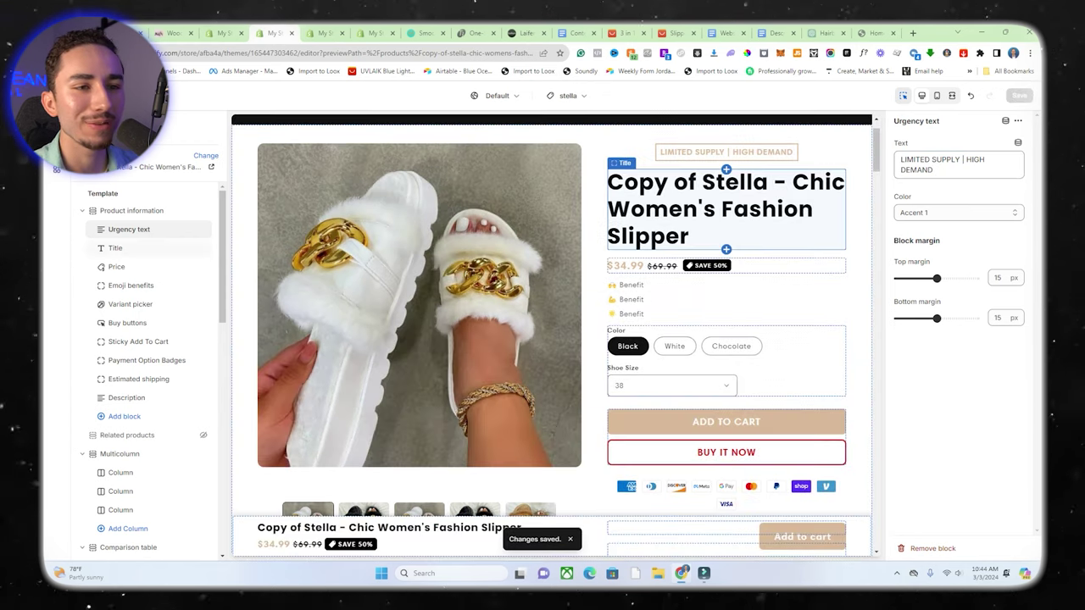
# Shorten the product title to "Stella - Chic Women's Slipper" on the product's admin page
pyautogui.click(726, 206)
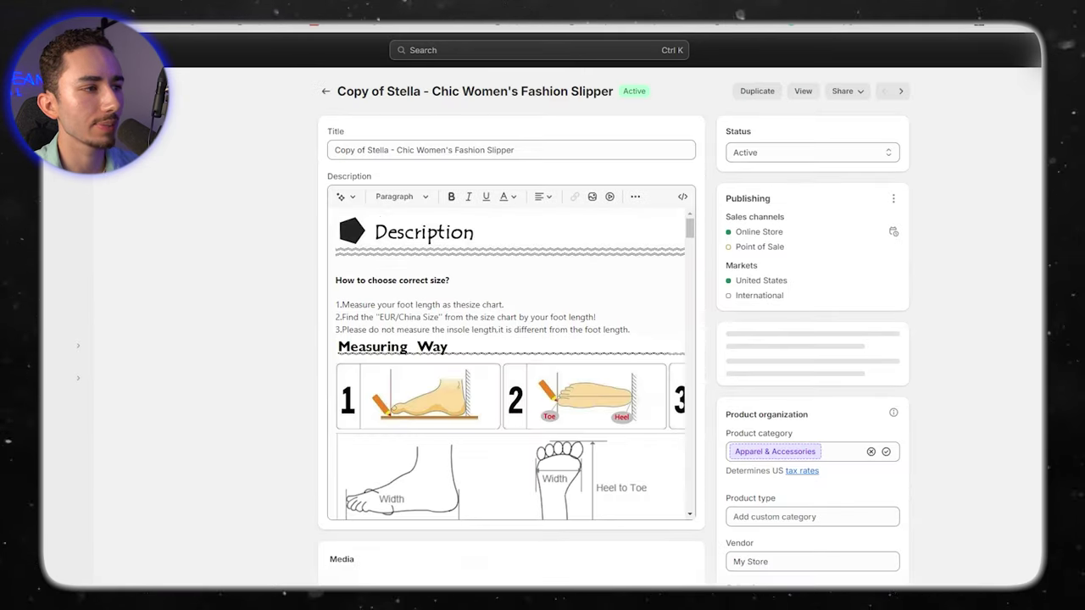
pyautogui.click(368, 150)
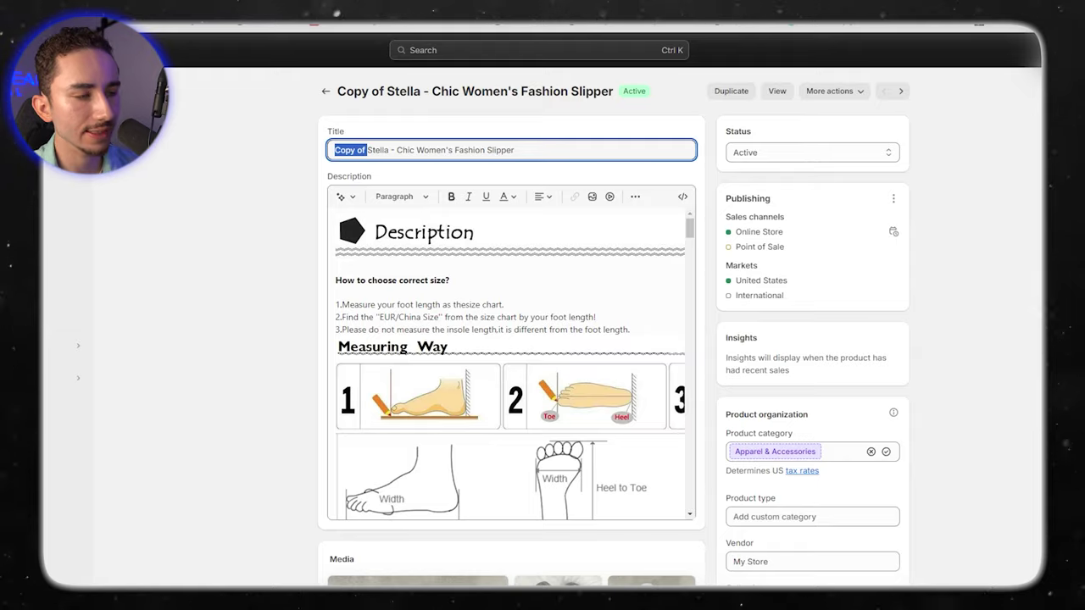
pyautogui.press('BackSpace')
pyautogui.moveTo(383, 148); pyautogui.dragTo(346, 149)
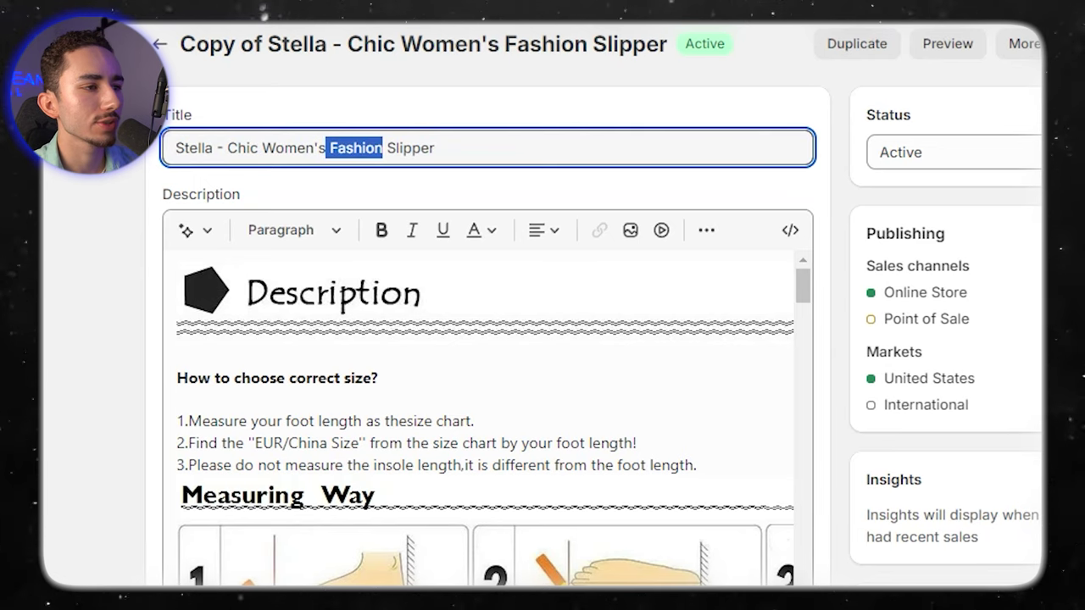
pyautogui.press('BackSpace')
pyautogui.press('Tab')
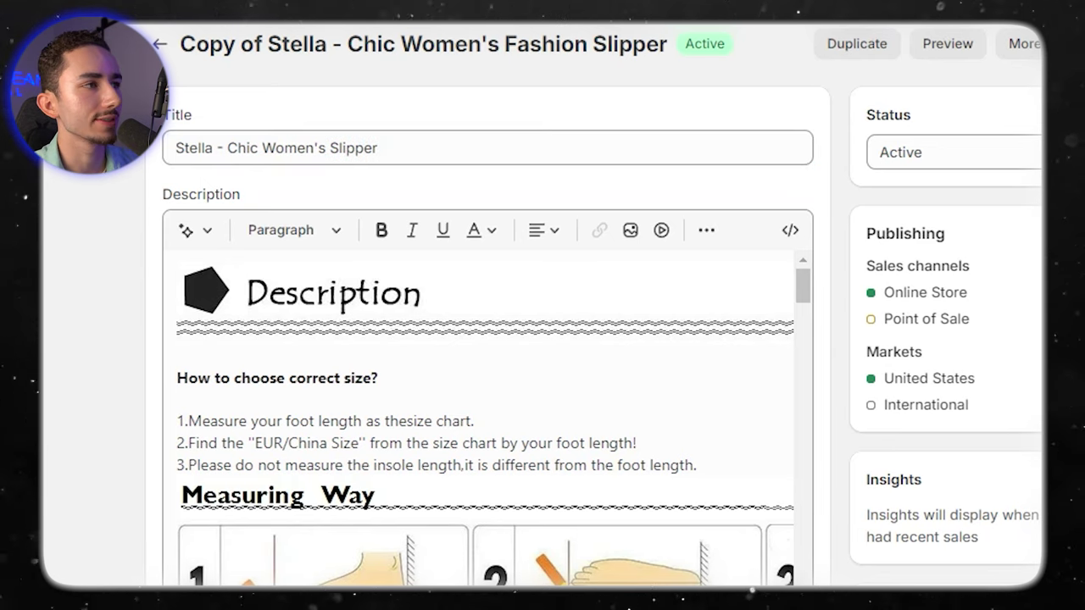
pyautogui.scroll(-6, 543, 339)
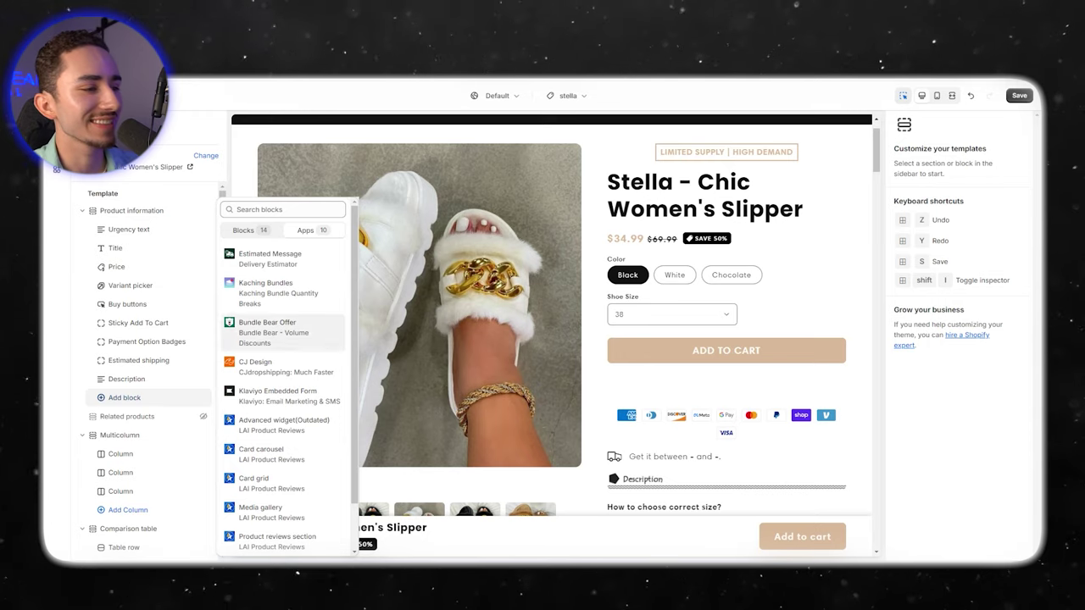
# Add the Kaching Bundles app block directly above the buy buttons and delete the variant picker block
pyautogui.click(280, 293)
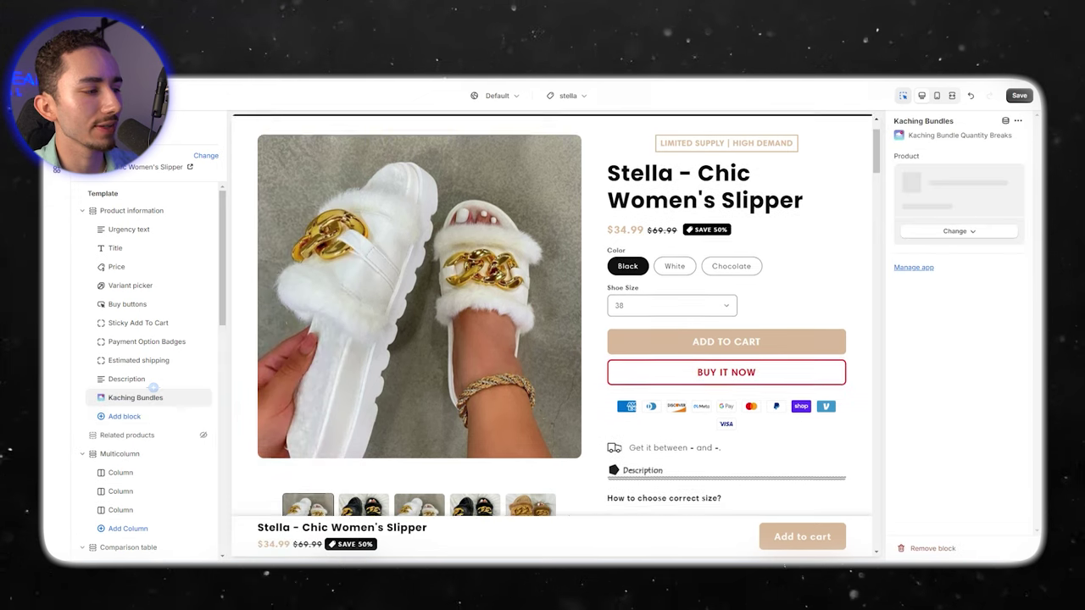
pyautogui.moveTo(144, 398); pyautogui.dragTo(145, 303)
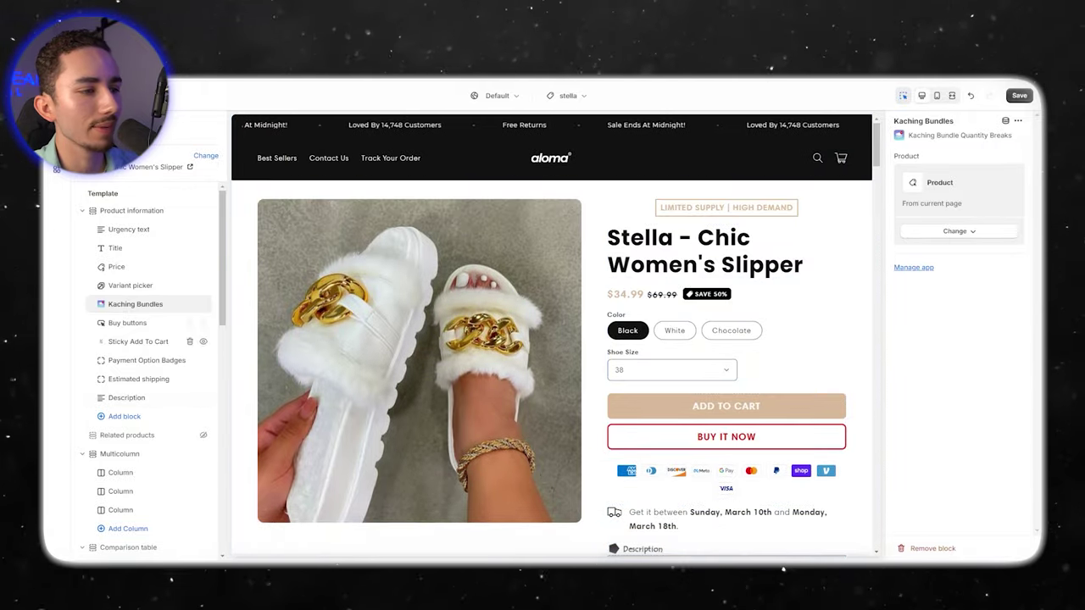
pyautogui.click(190, 285)
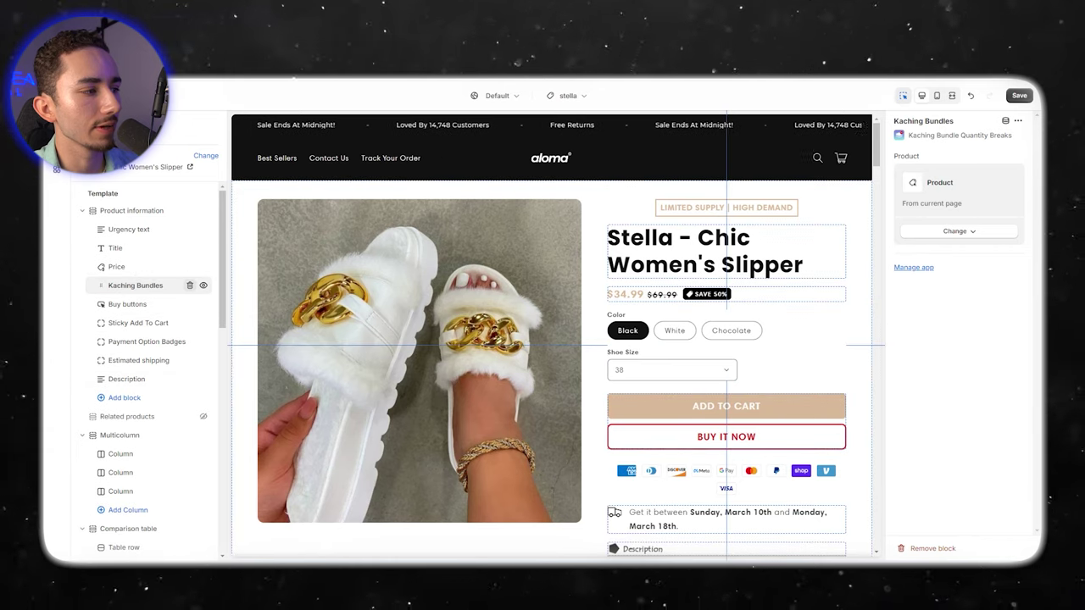
# Add the LAI Product Reviews Star ratings block to the product information and place it between the title and the price
pyautogui.click(125, 398)
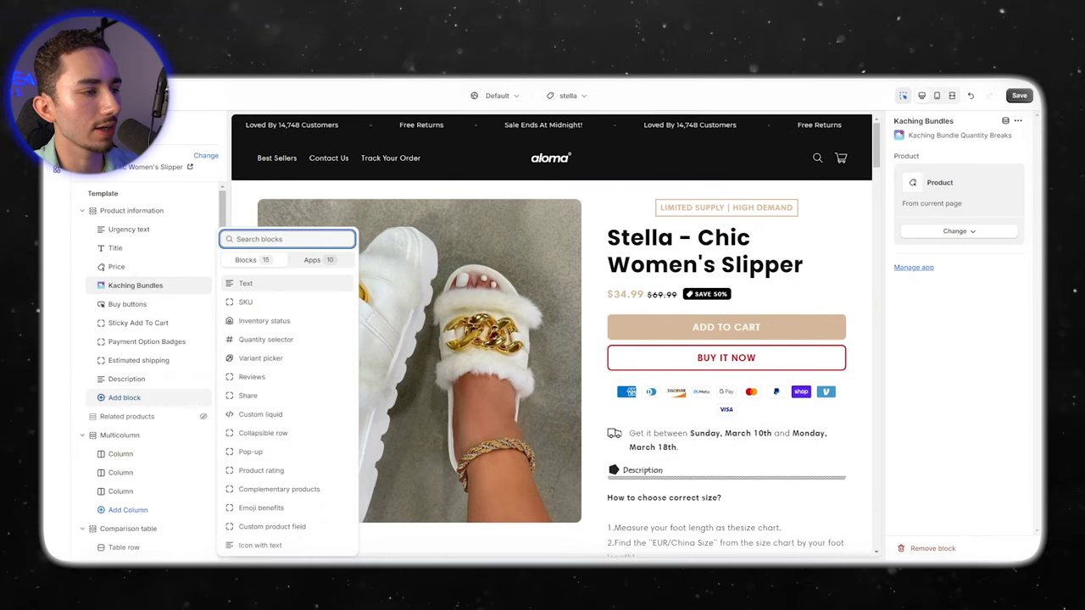
pyautogui.click(305, 230)
pyautogui.scroll(-2, 284, 396)
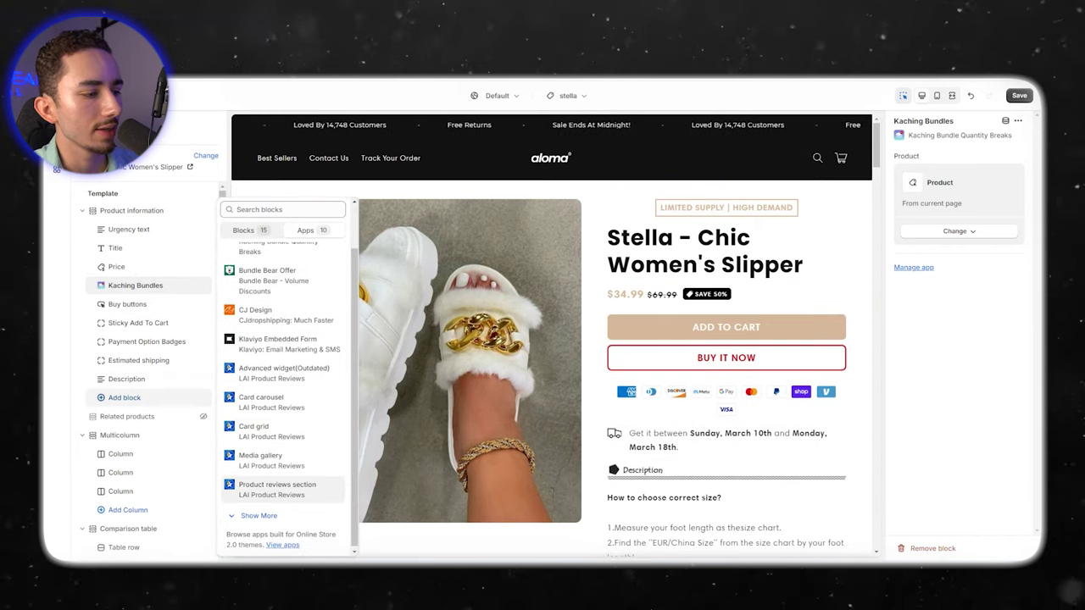
pyautogui.scroll(-1, 284, 475)
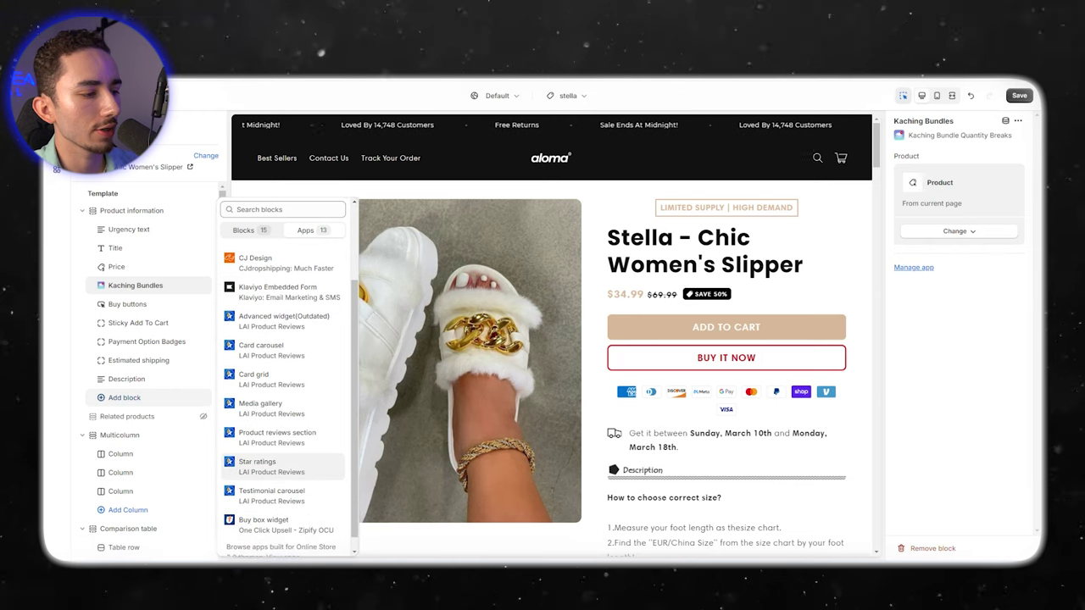
pyautogui.click(272, 466)
pyautogui.moveTo(102, 397); pyautogui.dragTo(101, 257)
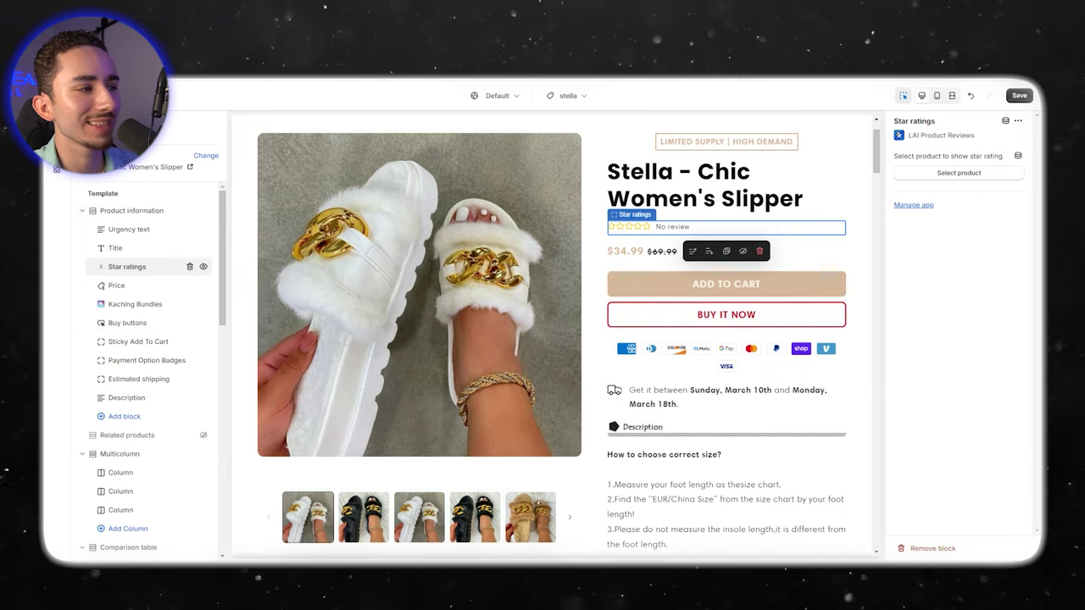
# Set the top and bottom margins of the product title block to 9 px
pyautogui.click(116, 248)
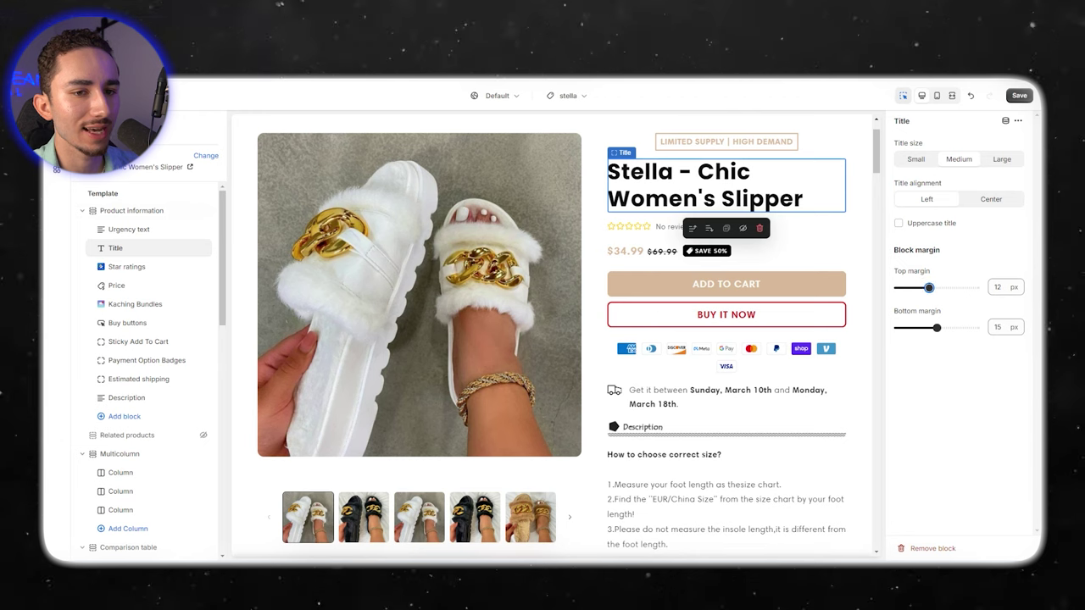
pyautogui.moveTo(929, 327); pyautogui.dragTo(922, 327)
pyautogui.moveTo(929, 288); pyautogui.dragTo(921, 287)
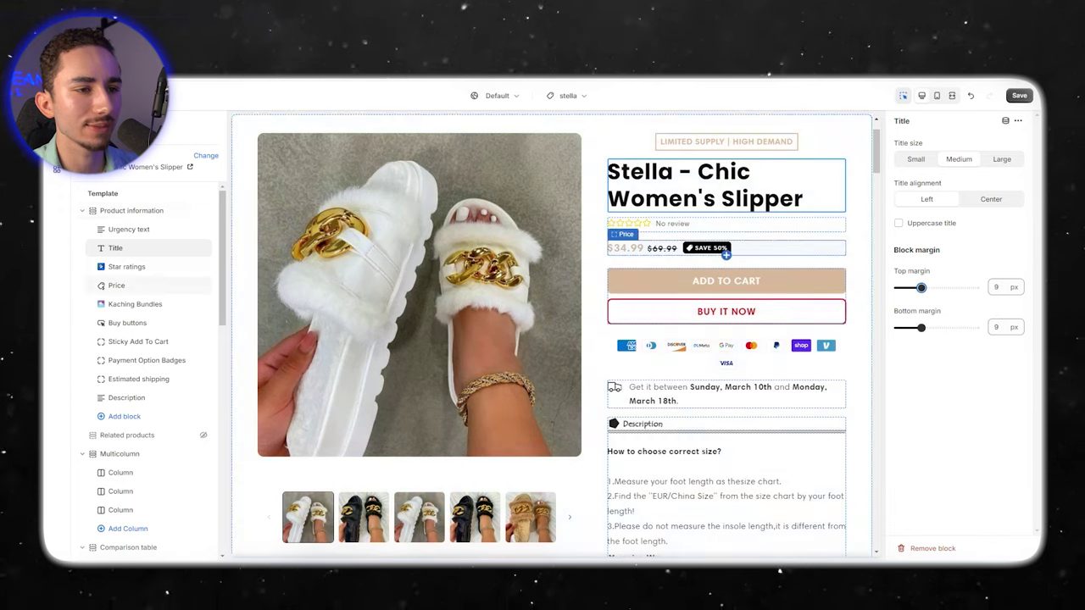
# Set the top and bottom margins of the price block to 9 px
pyautogui.click(726, 252)
pyautogui.moveTo(937, 327); pyautogui.dragTo(921, 327)
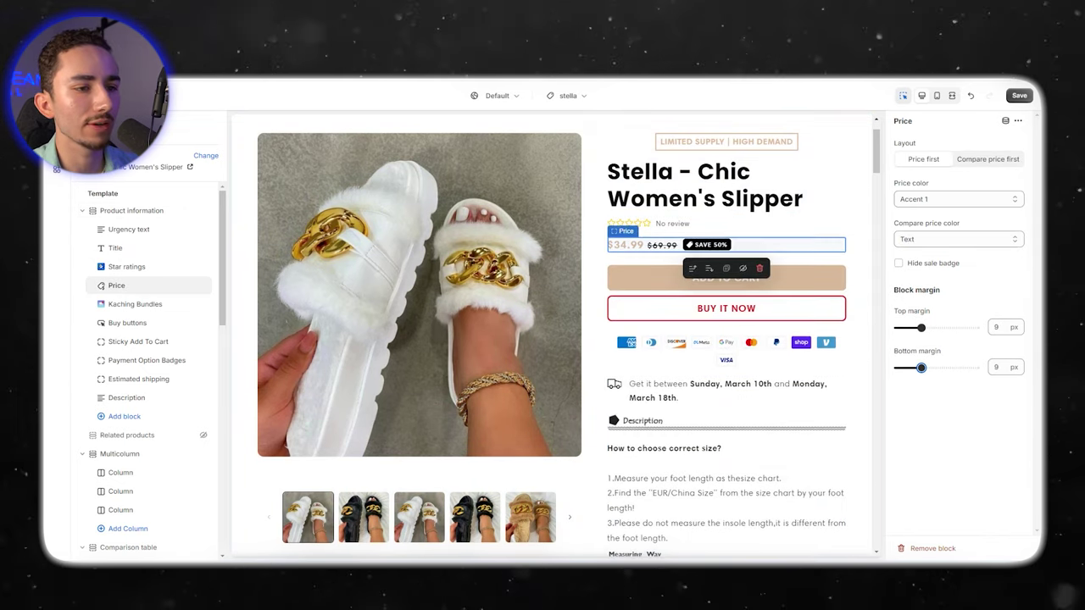
pyautogui.click(727, 286)
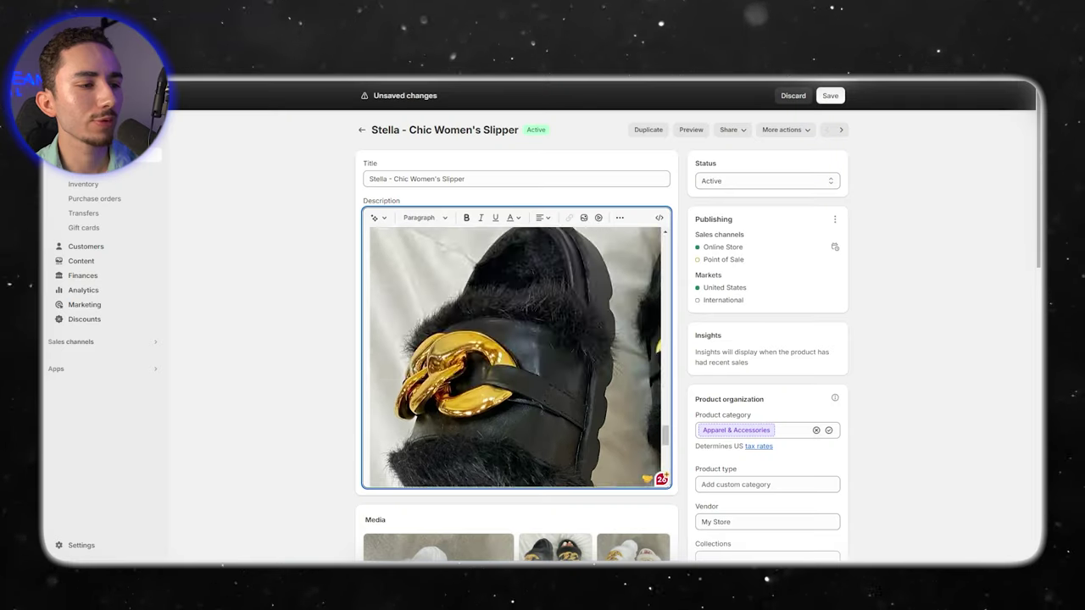
# Delete the product photos and the Packing & Shipping section below the sizing notes in the product description
pyautogui.scroll(-10, 517, 339)
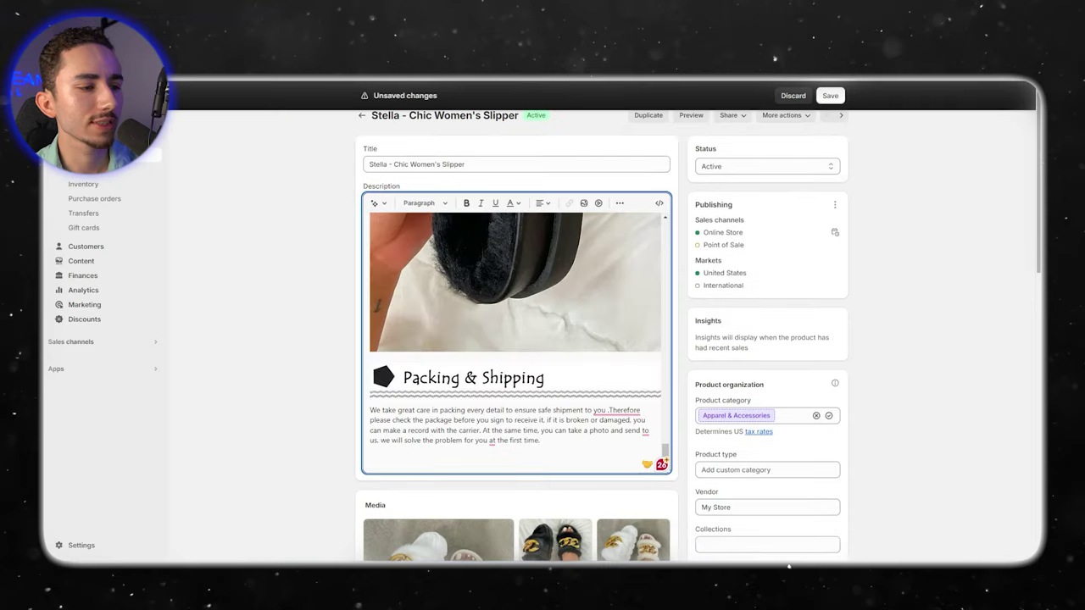
pyautogui.hotkey('ctrl', 'a')
pyautogui.scroll(5, 516, 195)
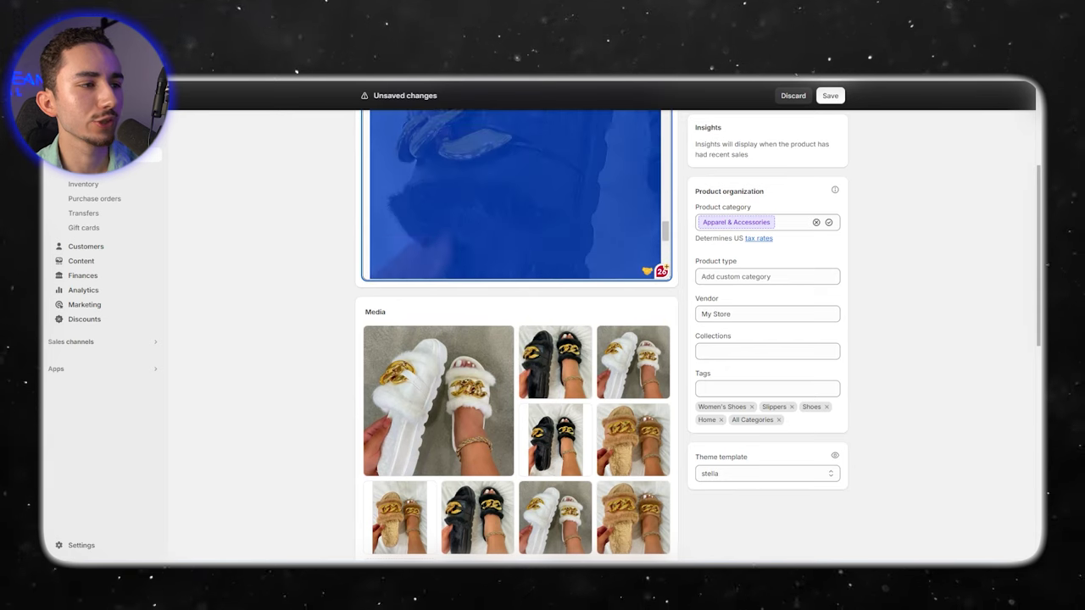
pyautogui.scroll(8, 463, 150)
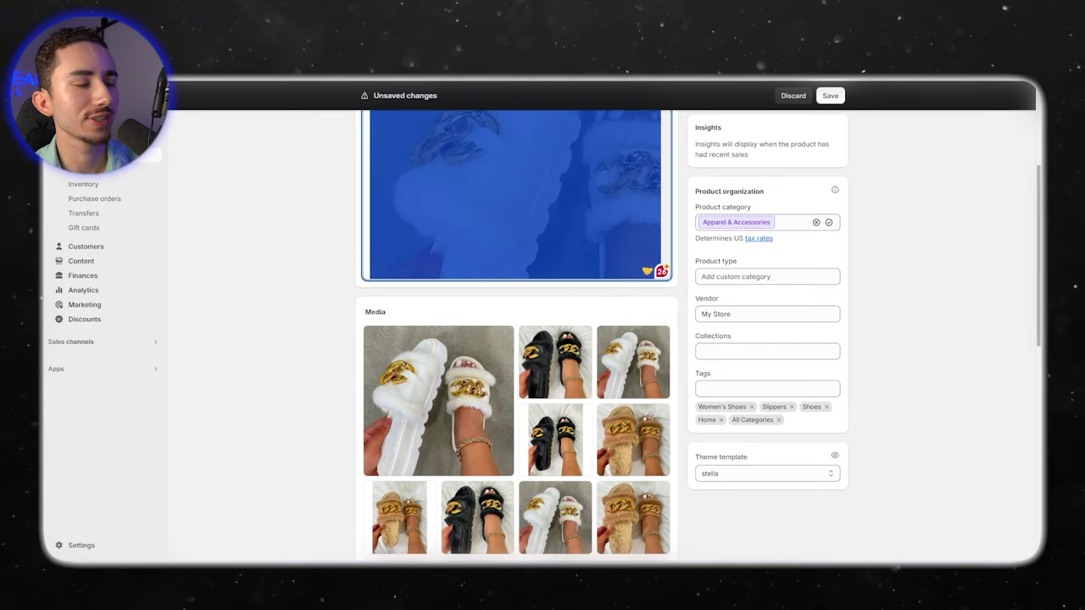
pyautogui.moveTo(463, 147); pyautogui.dragTo(372, 249)
pyautogui.press('BackSpace')
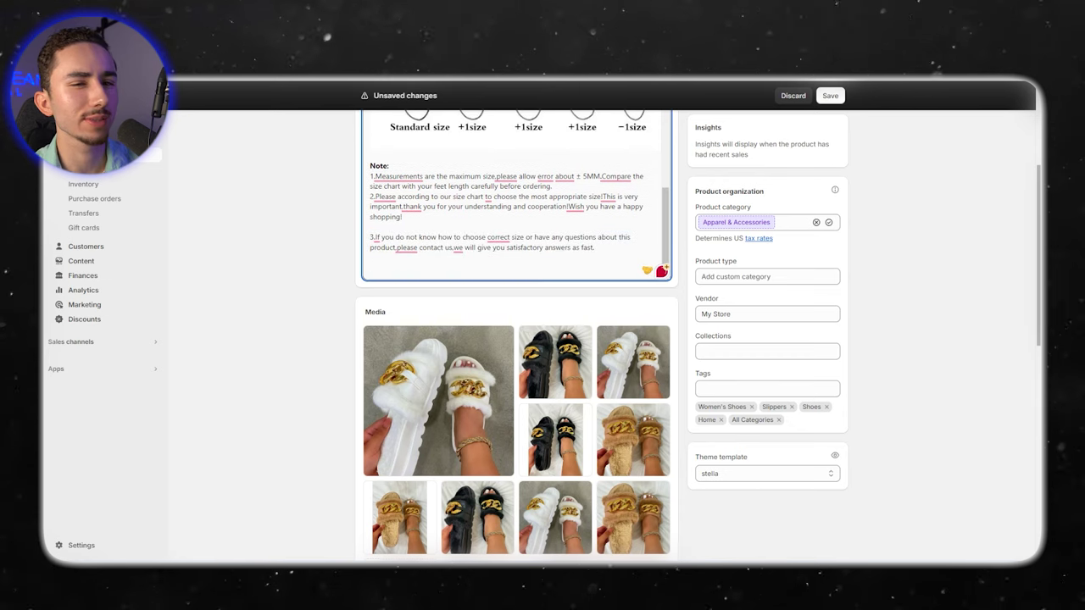
pyautogui.scroll(2, 516, 199)
pyautogui.scroll(-2, 515, 199)
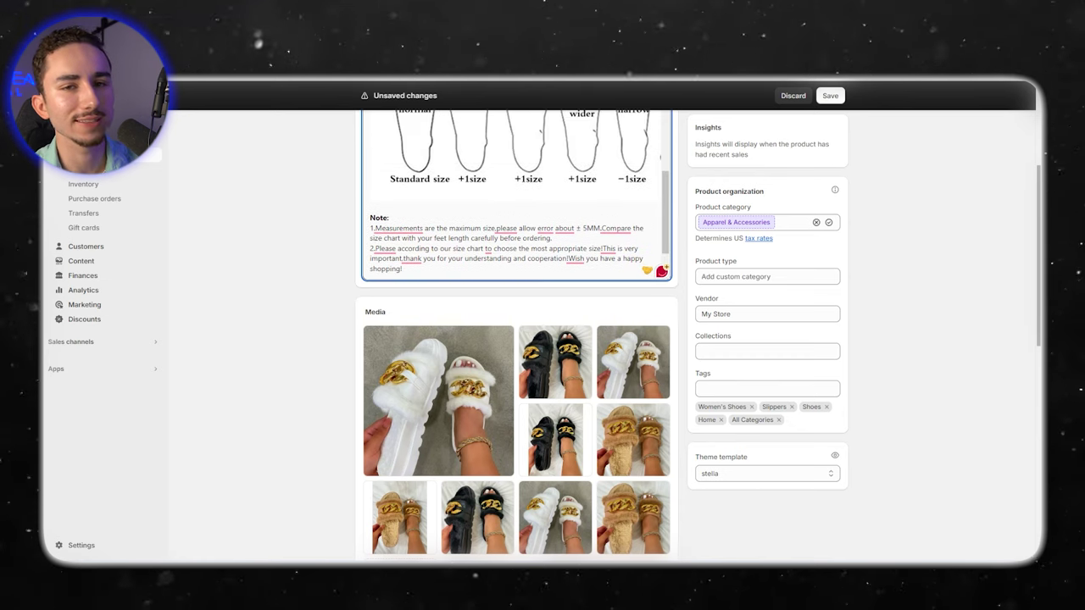
# Examine the first photos in the Stella listing's media gallery at full size
pyautogui.scroll(-3, 474, 254)
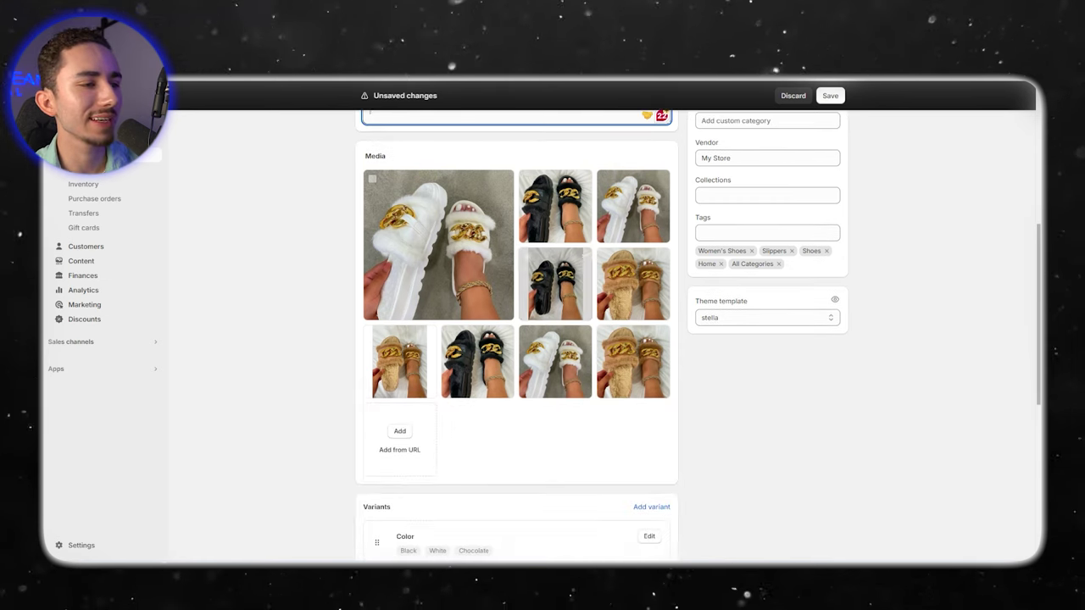
pyautogui.click(438, 245)
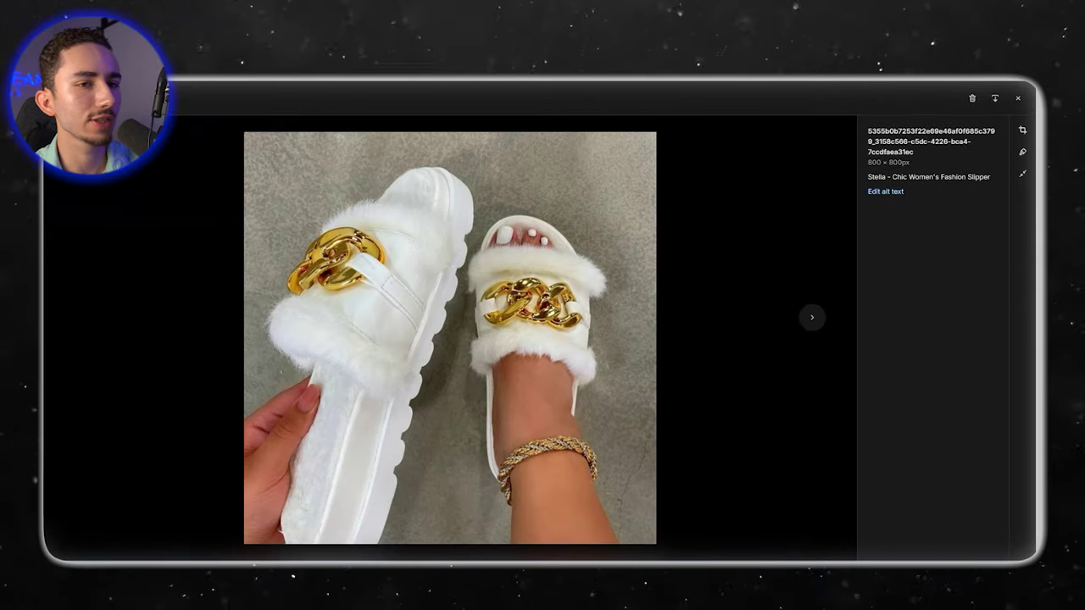
pyautogui.press('Right')
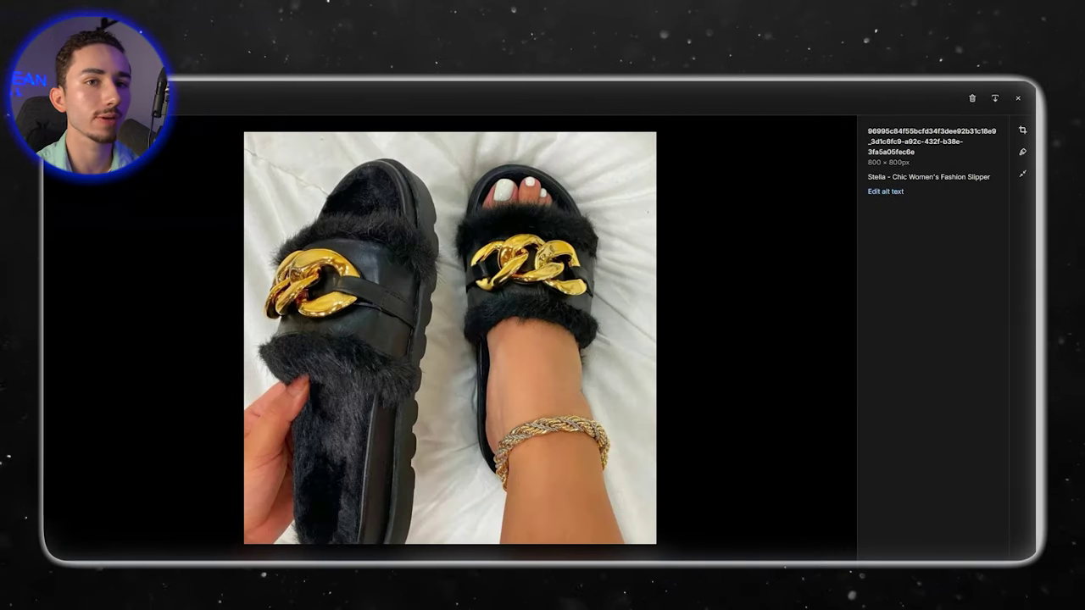
pyautogui.click(1018, 98)
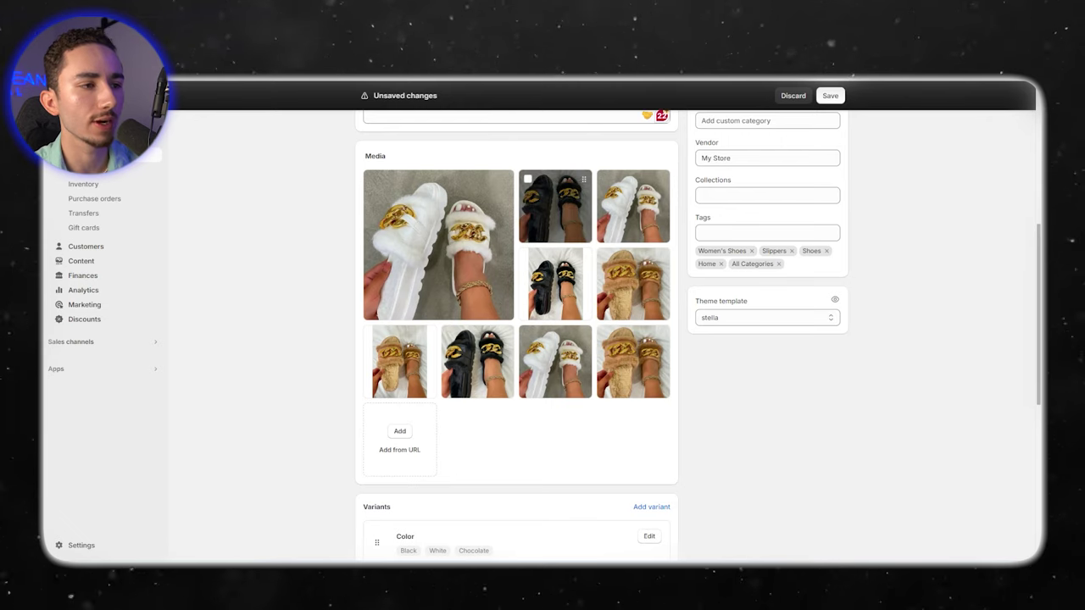
pyautogui.click(438, 245)
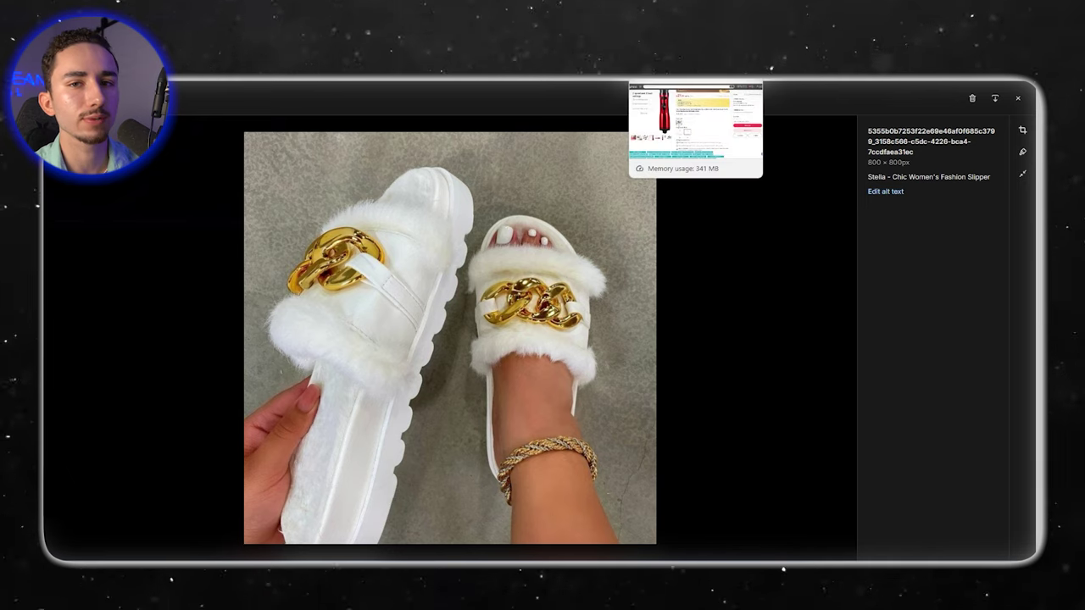
# Switch to the AliExpress tabs and compare the photos in the two plush slipper supplier listings
pyautogui.click(694, 82)
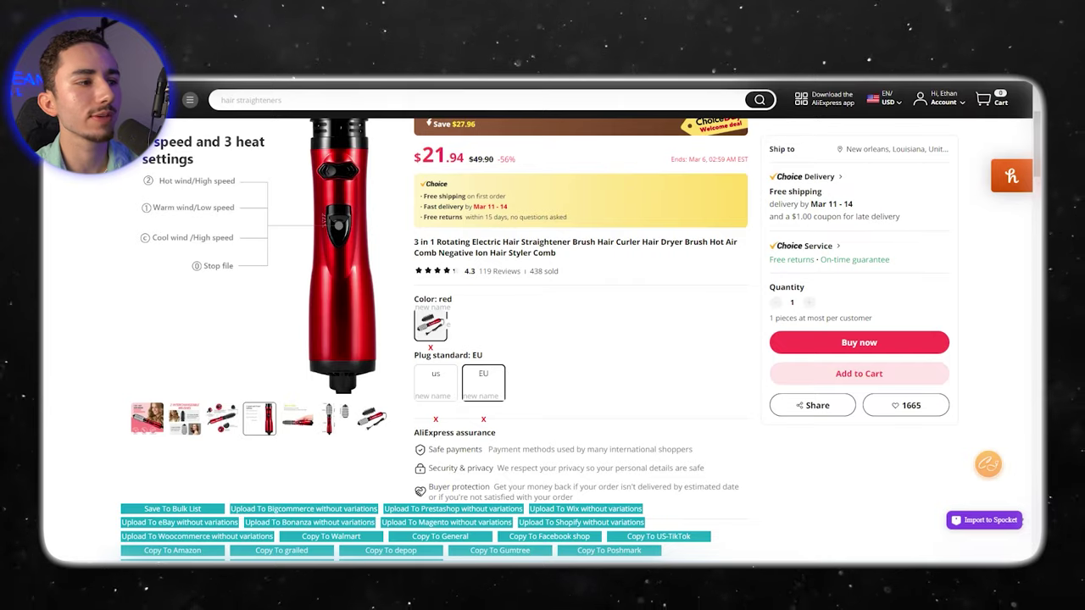
pyautogui.hotkey('ctrl', 'Tab')
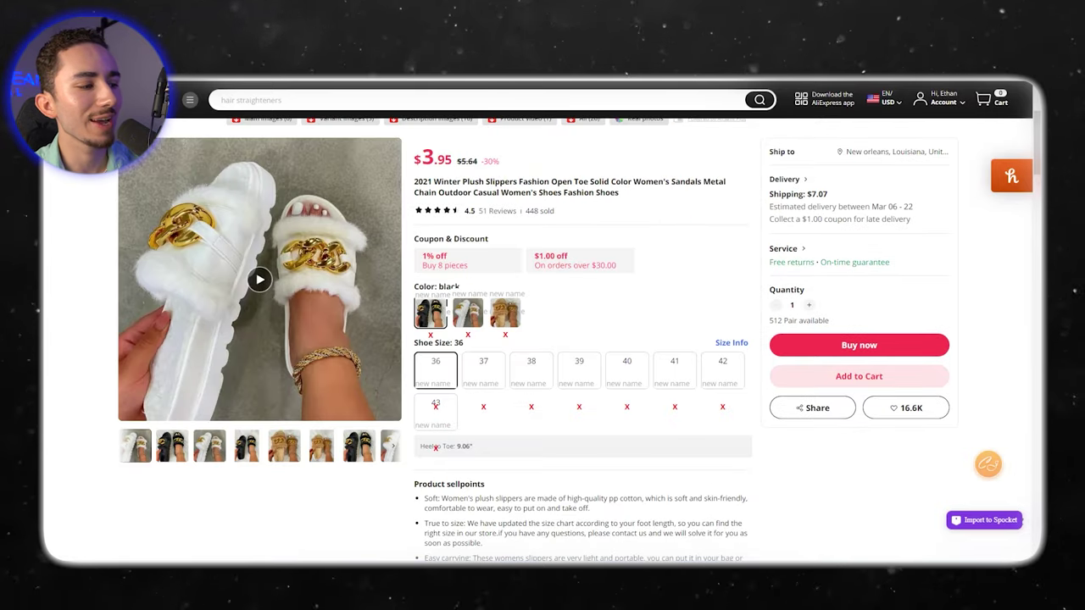
pyautogui.click(172, 446)
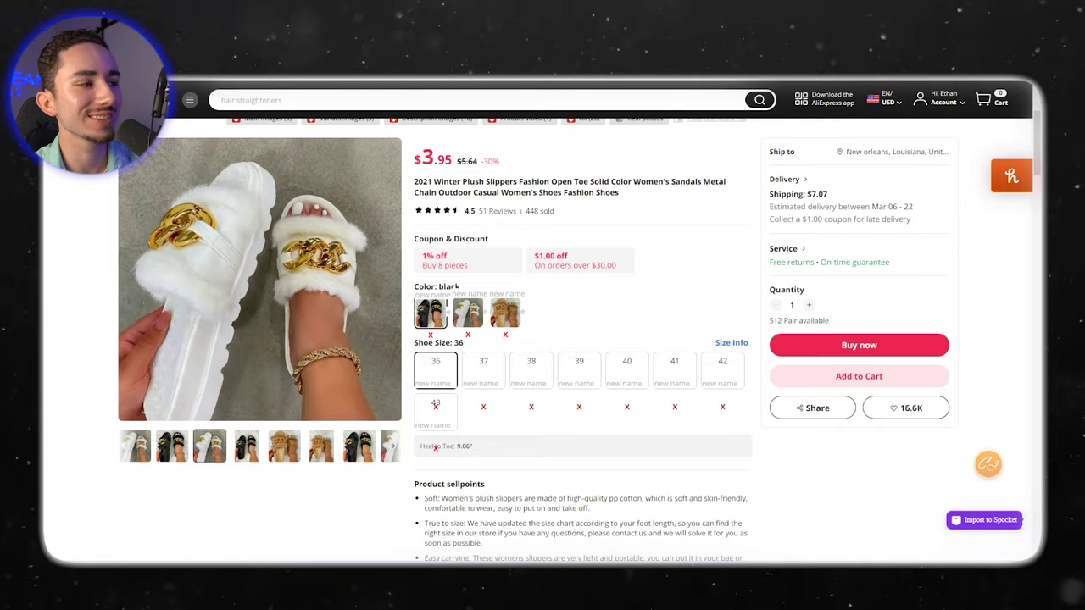
pyautogui.hotkey('ctrl', 'Tab')
pyautogui.scroll(-2, 247, 418)
pyautogui.moveTo(246, 418)
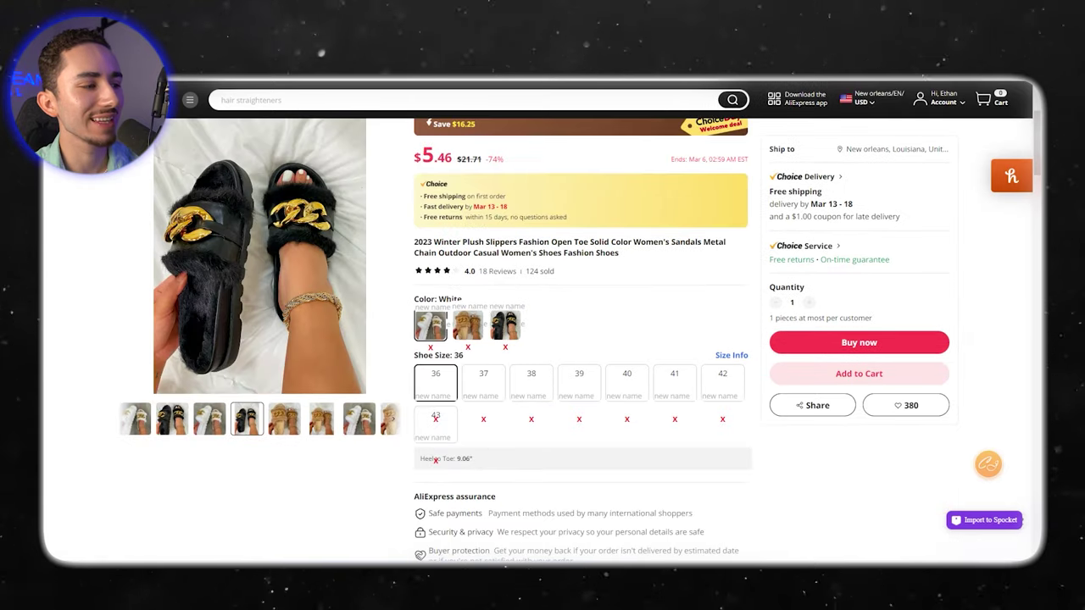
pyautogui.scroll(2, 285, 419)
pyautogui.moveTo(209, 523)
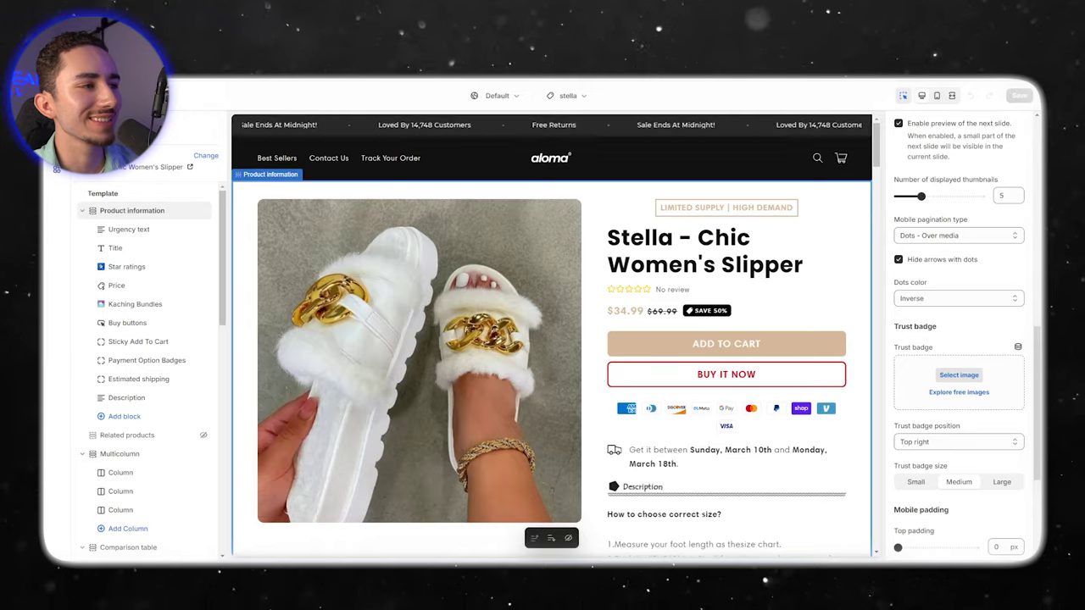
# Preview the stella and Default product templates in mobile view in their theme editors
pyautogui.scroll(-3, 551, 339)
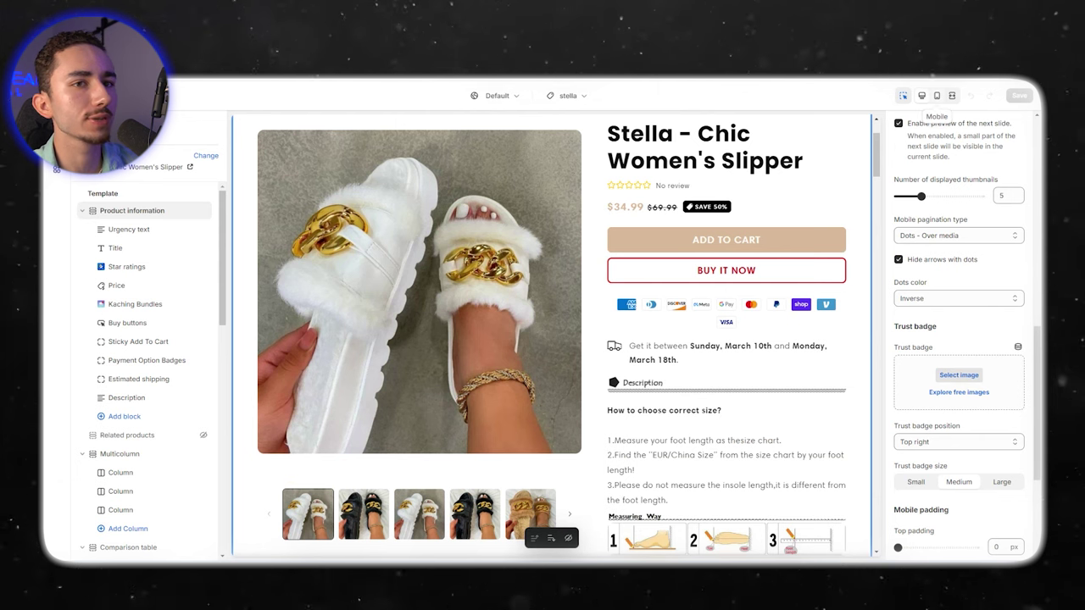
pyautogui.click(937, 95)
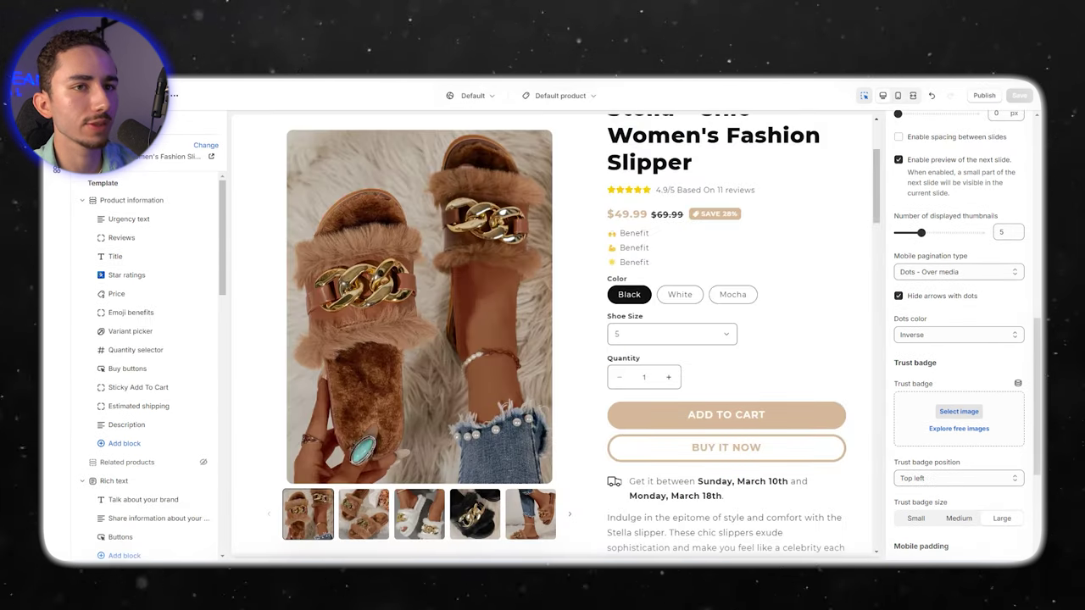
pyautogui.click(898, 96)
pyautogui.scroll(4, 552, 339)
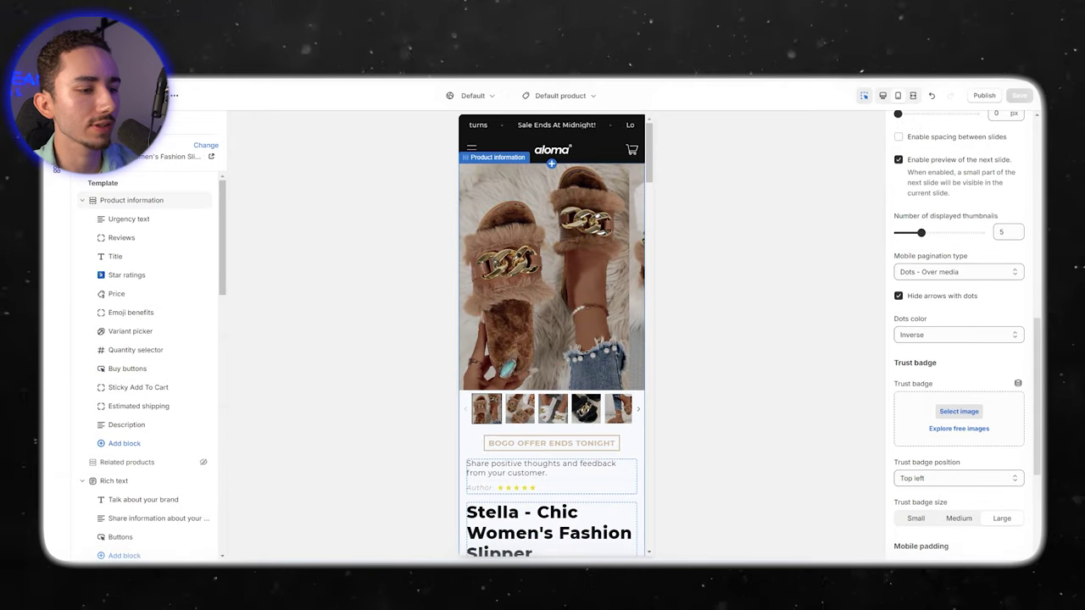
pyautogui.scroll(-5, 551, 339)
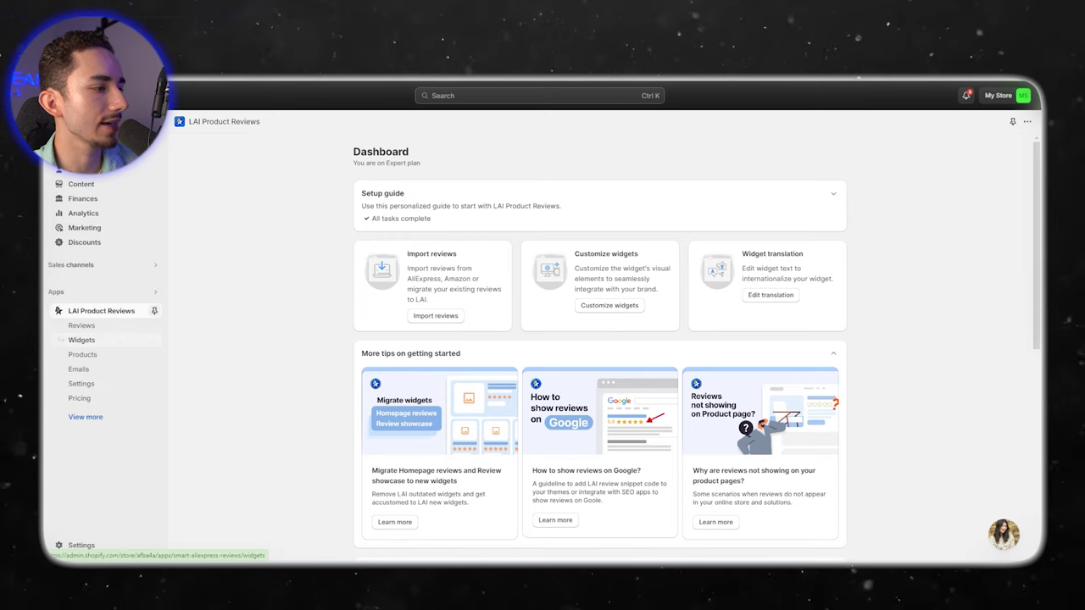
# Open the Product reviews section widget in LAI Product Reviews and inspect its customization settings, including Advance
pyautogui.click(82, 340)
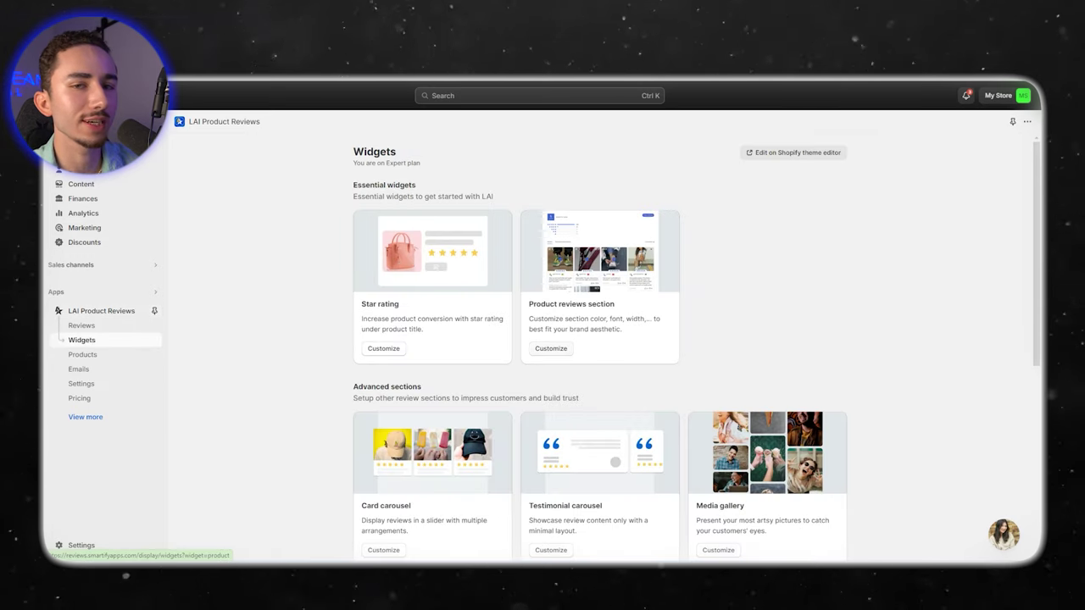
pyautogui.click(551, 349)
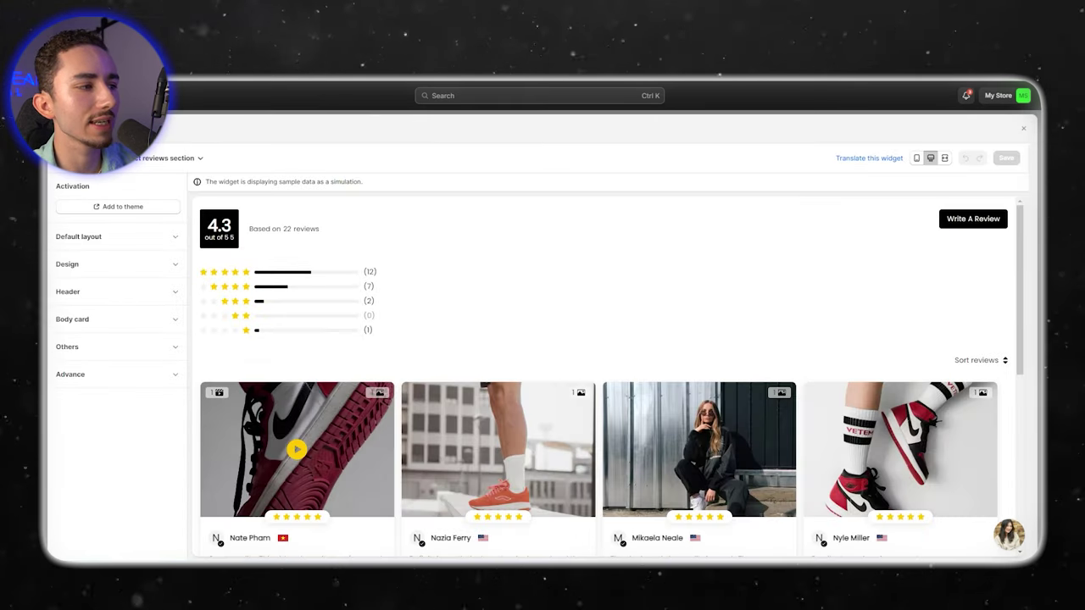
pyautogui.click(117, 264)
pyautogui.scroll(-2, 114, 339)
pyautogui.click(64, 332)
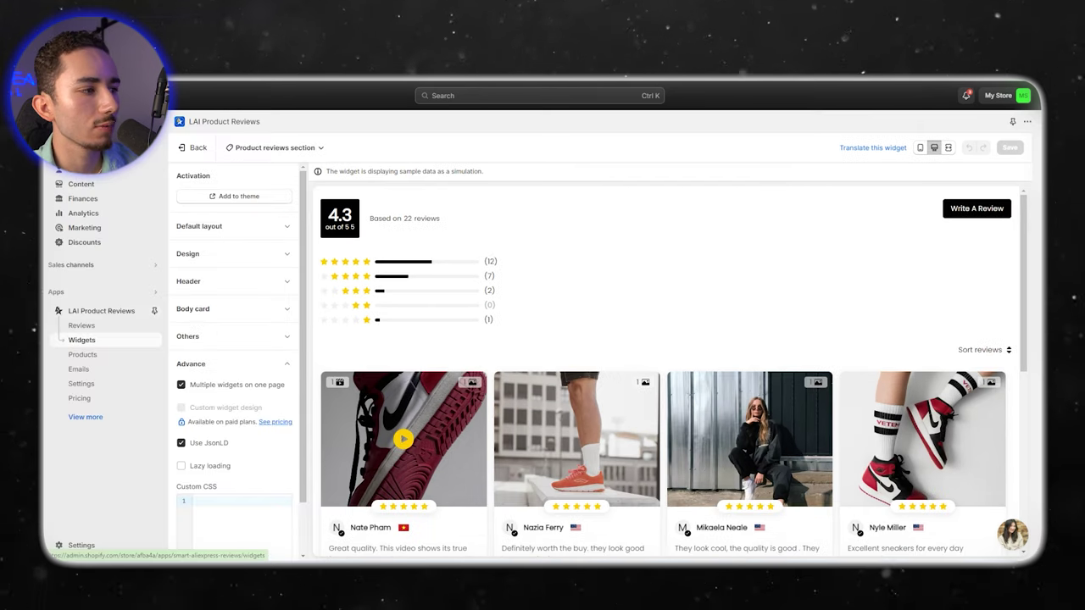
# Return to the widgets overview and open the Star rating widget's display text settings
pyautogui.click(82, 340)
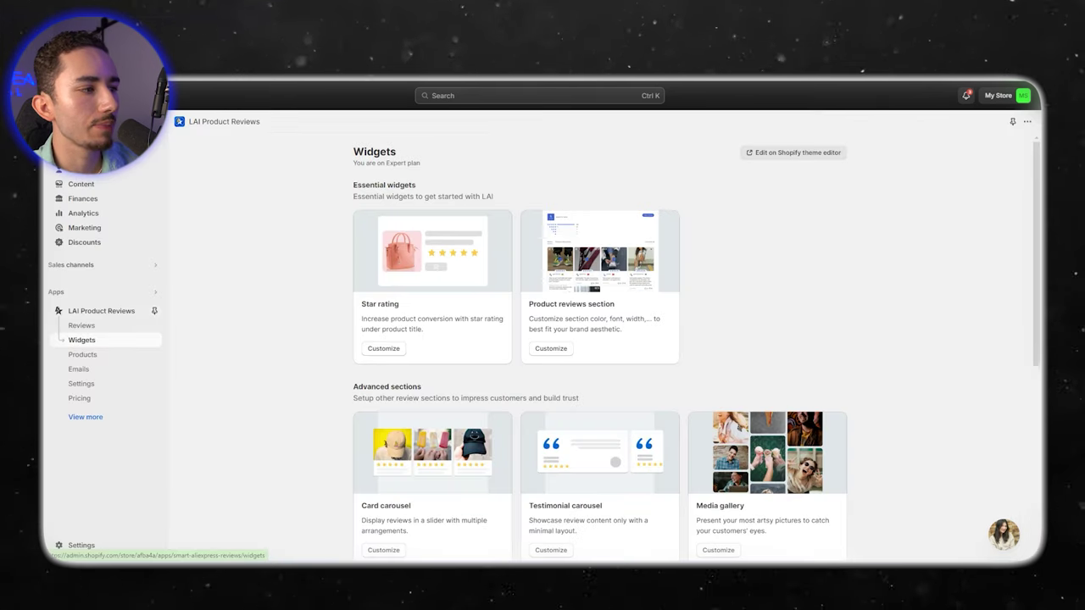
pyautogui.scroll(-2, 600, 346)
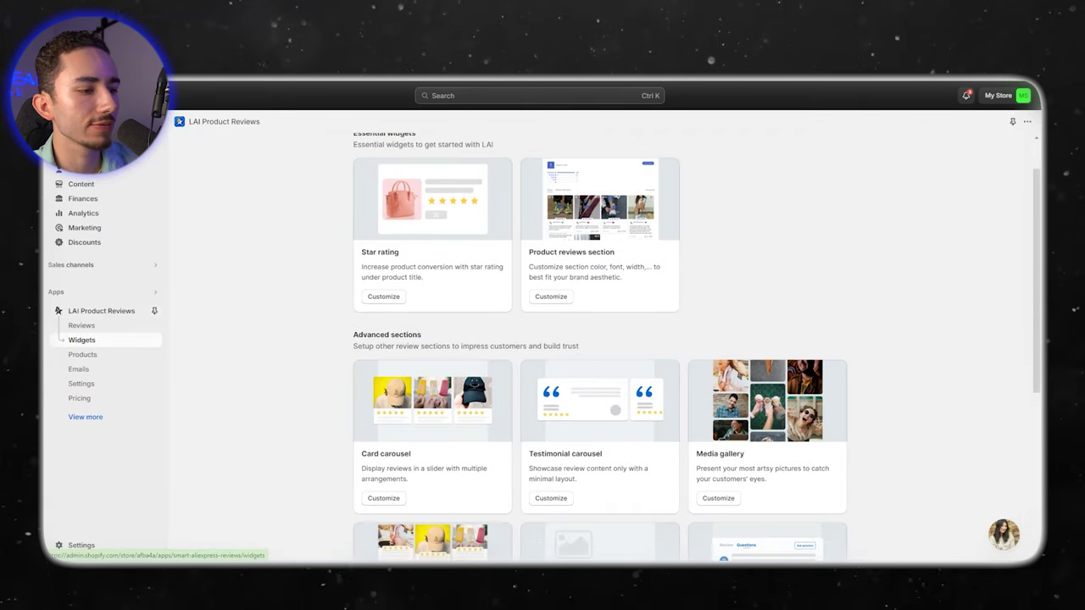
pyautogui.scroll(1, 600, 345)
pyautogui.click(383, 296)
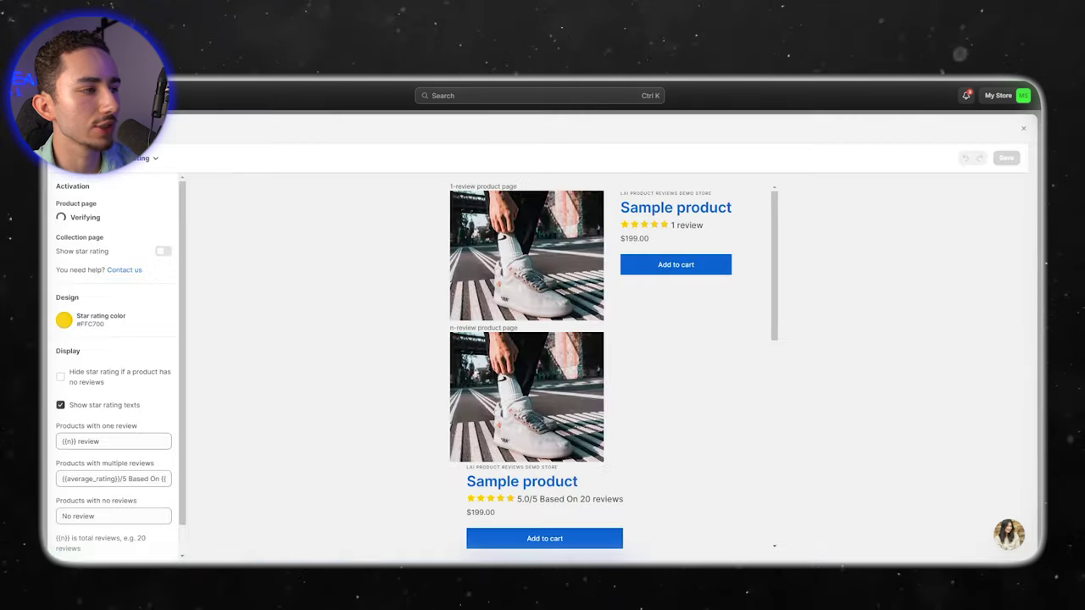
pyautogui.scroll(-1, 114, 365)
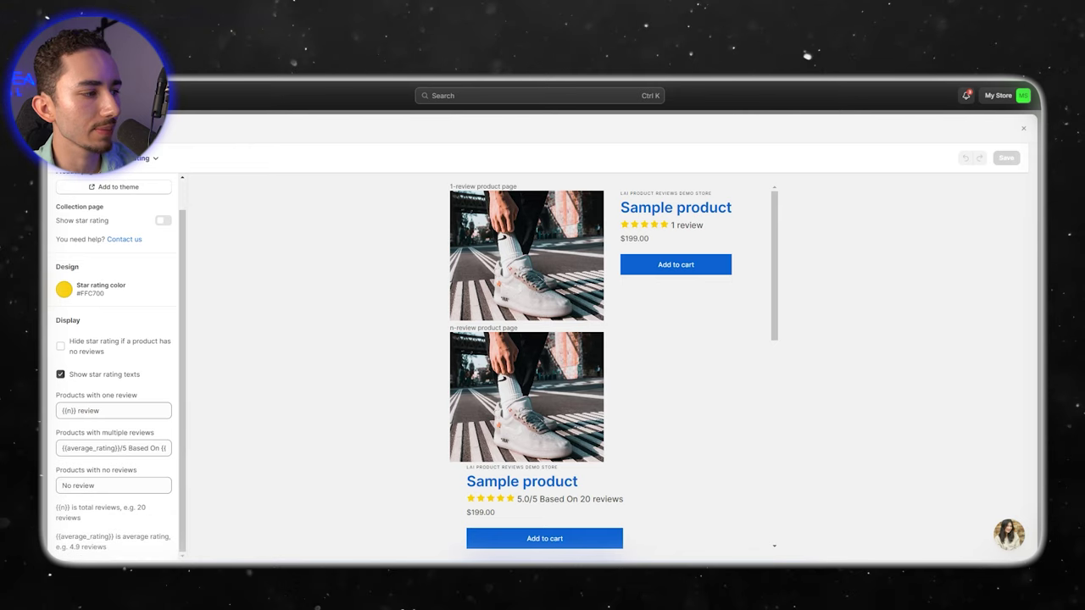
# Examine the full star rating text template for products with multiple reviews and the explanation of its {{average_rating}} variable
pyautogui.tripleClick(90, 449)
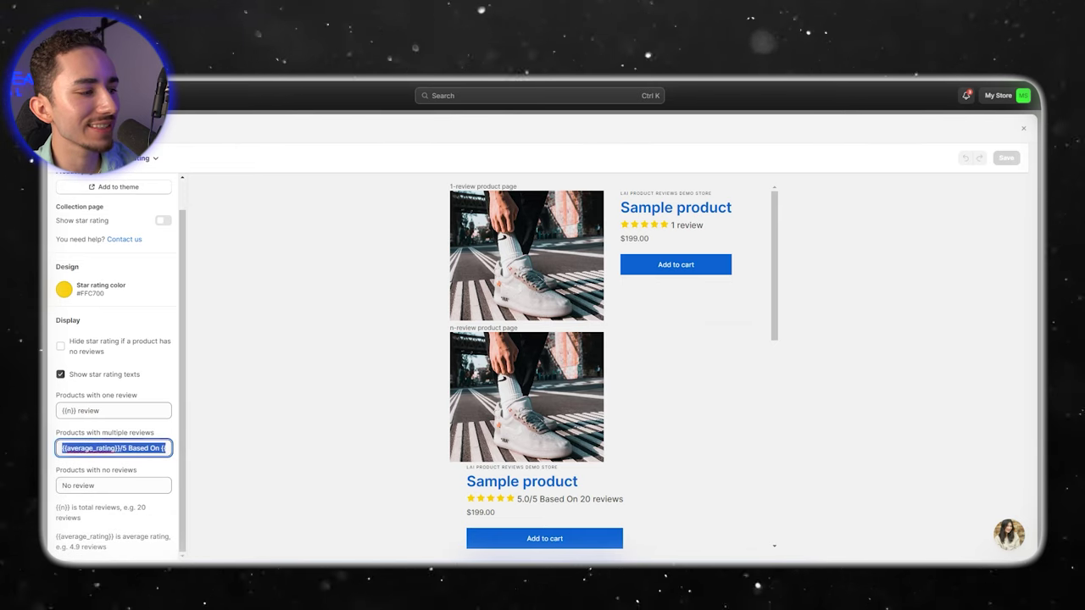
pyautogui.click(94, 448)
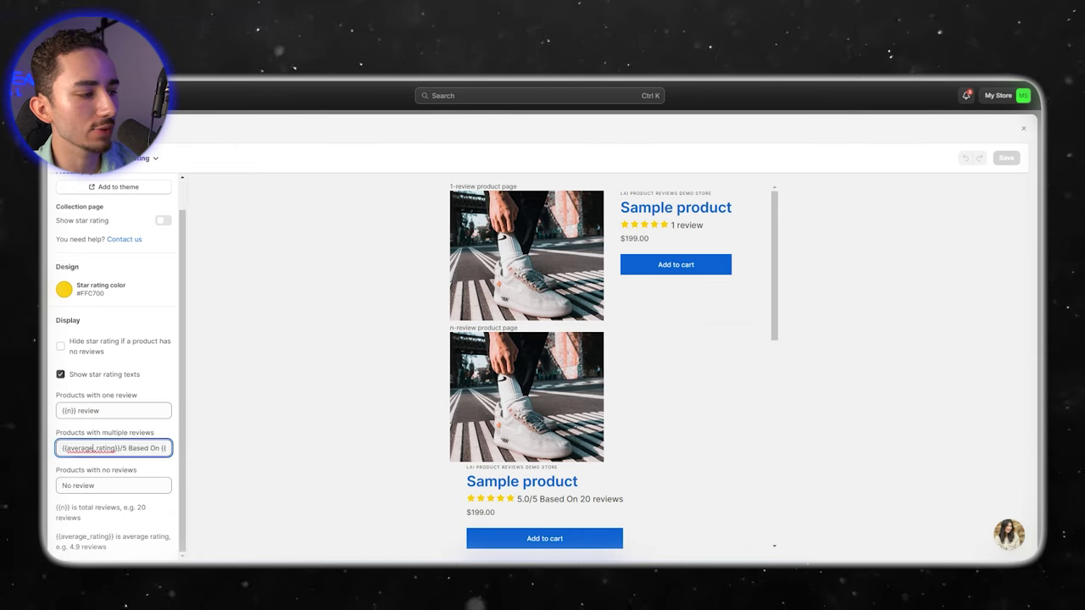
pyautogui.moveTo(56, 536); pyautogui.dragTo(122, 537)
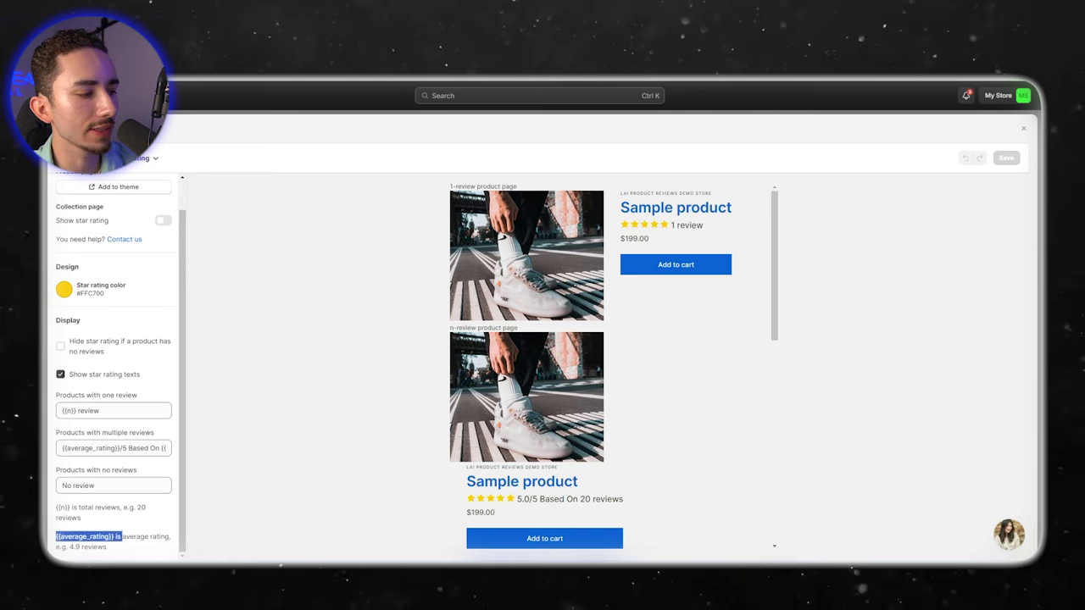
pyautogui.click(128, 449)
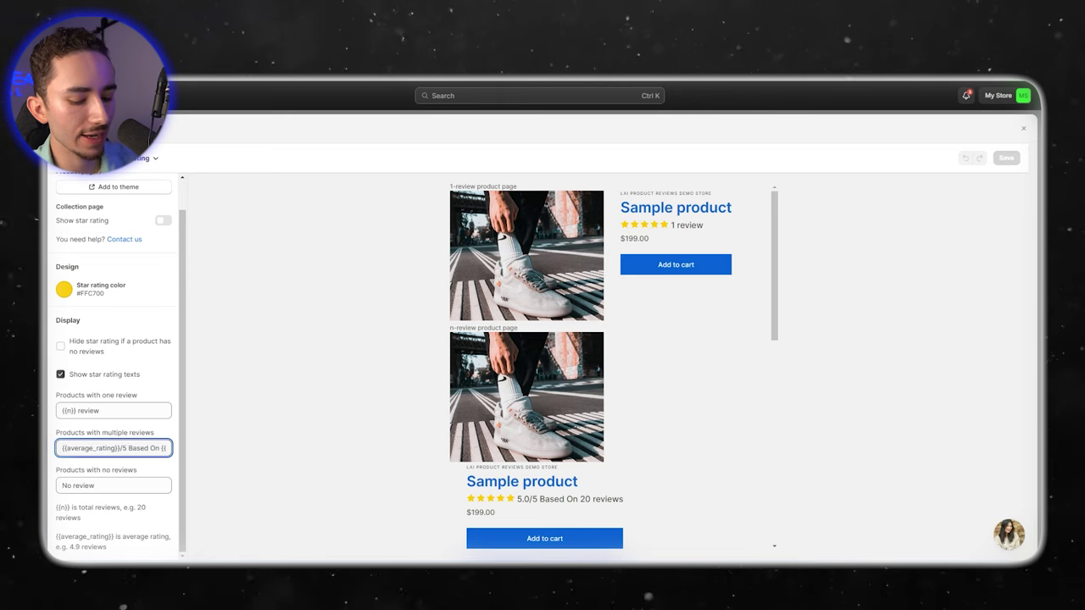
pyautogui.press('Right')
pyautogui.press('Right')
pyautogui.press('Right')
pyautogui.press('Right')
pyautogui.press('Right')
pyautogui.press('Right')
pyautogui.press('Right')
pyautogui.press('Right')
pyautogui.press('Right')
pyautogui.press('Right')
pyautogui.press('Right')
pyautogui.press('Right')
pyautogui.press('Right')
pyautogui.press('Right')
pyautogui.press('Right')
pyautogui.press('Right')
pyautogui.press('Right')
pyautogui.press('Right')
pyautogui.press('Right')
pyautogui.press('Right')
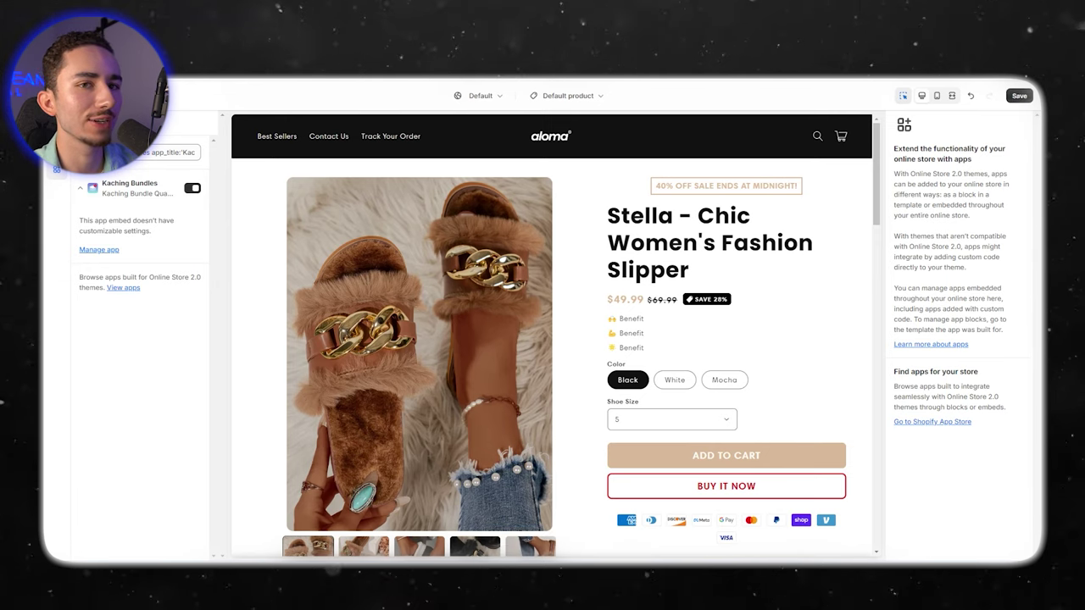
# Save the theme with the Kaching Bundles app embed enabled
pyautogui.click(1020, 96)
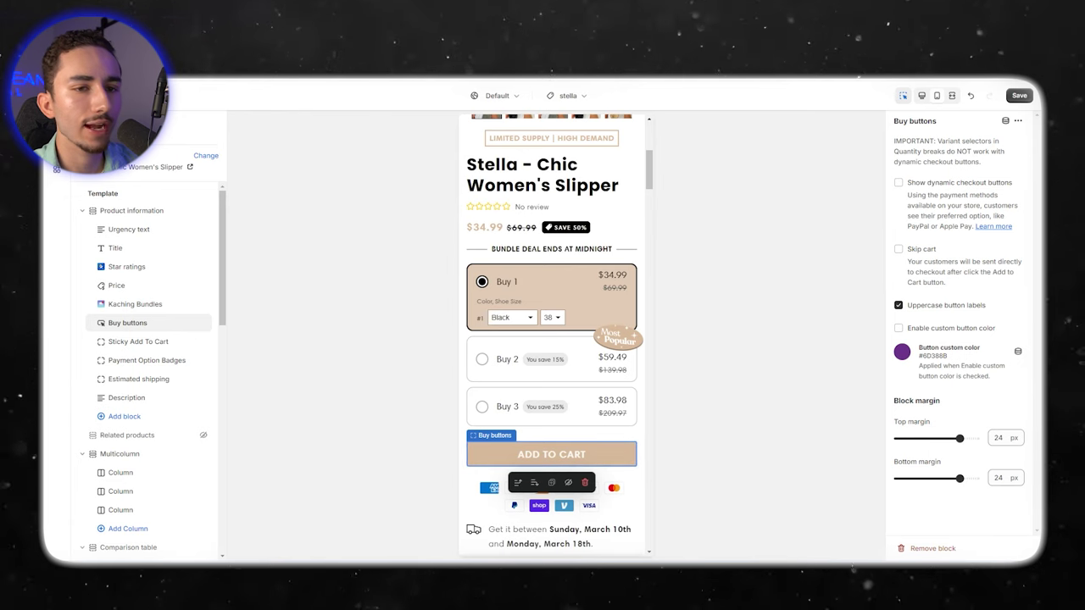
# Turn on dynamic checkout buttons for the Buy buttons block and check the Stella page in the mobile preview
pyautogui.click(899, 183)
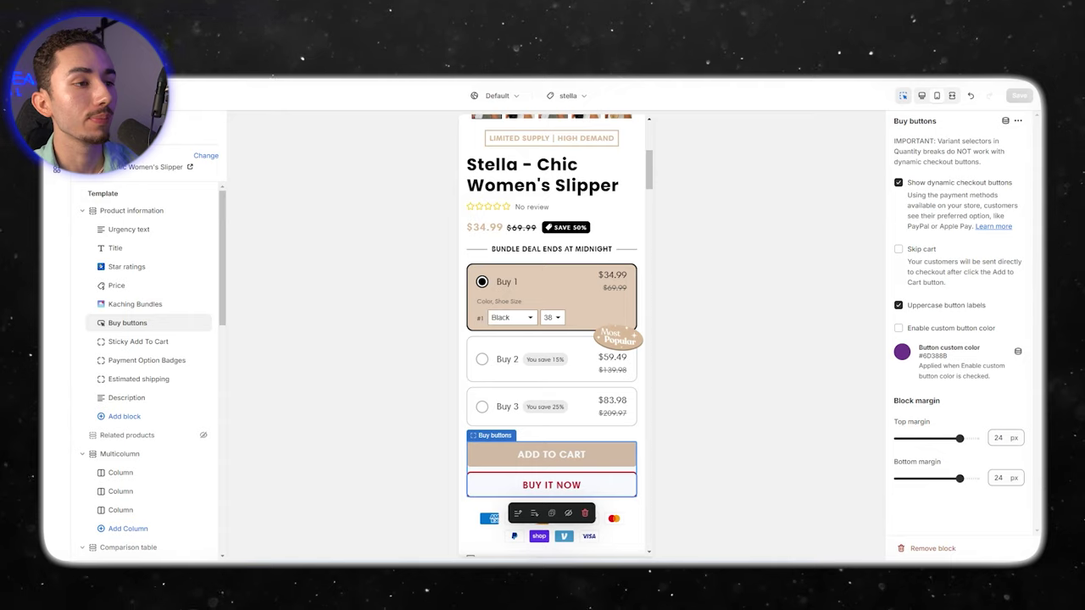
pyautogui.scroll(2, 552, 399)
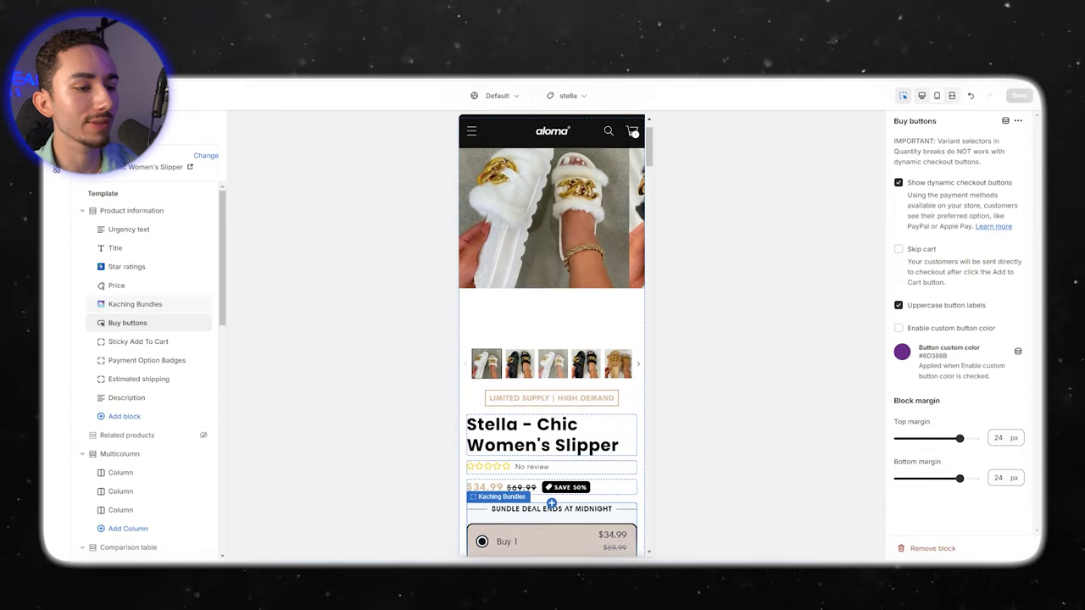
pyautogui.scroll(-2, 552, 394)
pyautogui.scroll(1, 551, 394)
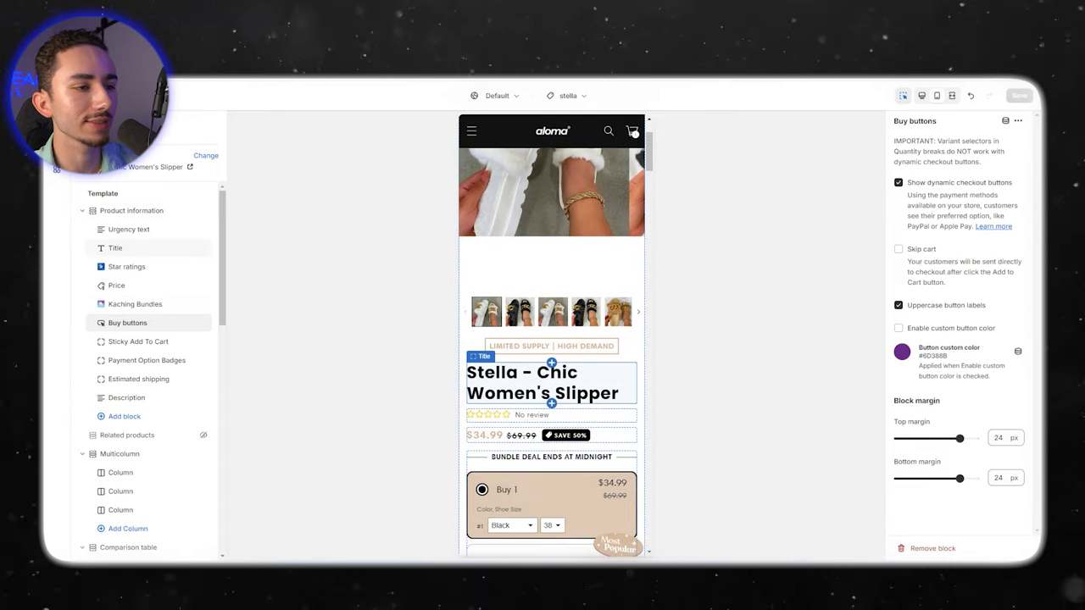
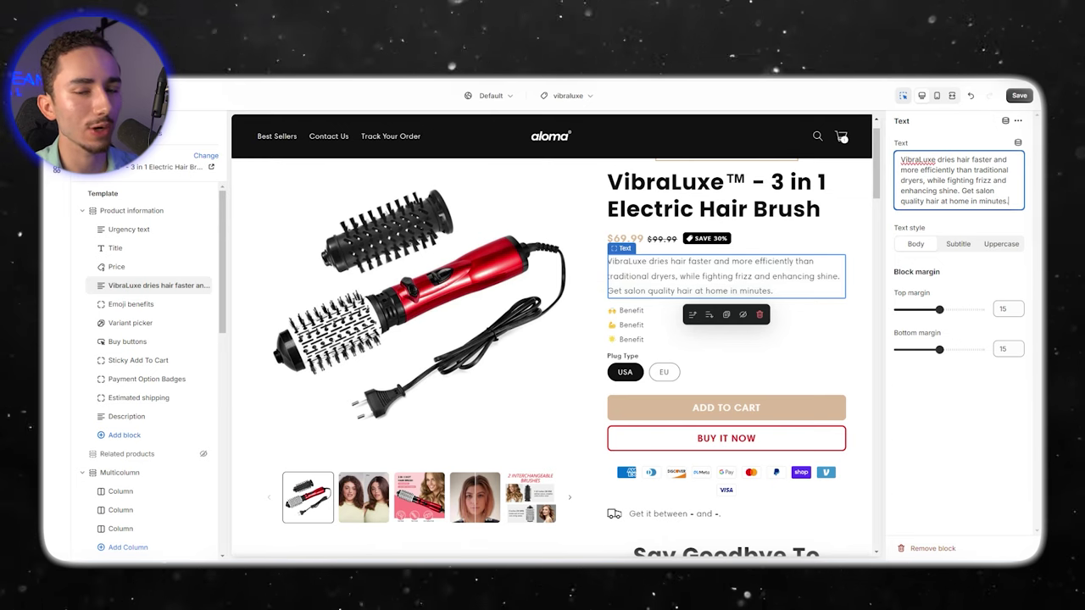
# Remove the Variant picker block from the product information of the VibraLuxe hair brush page
pyautogui.click(632, 325)
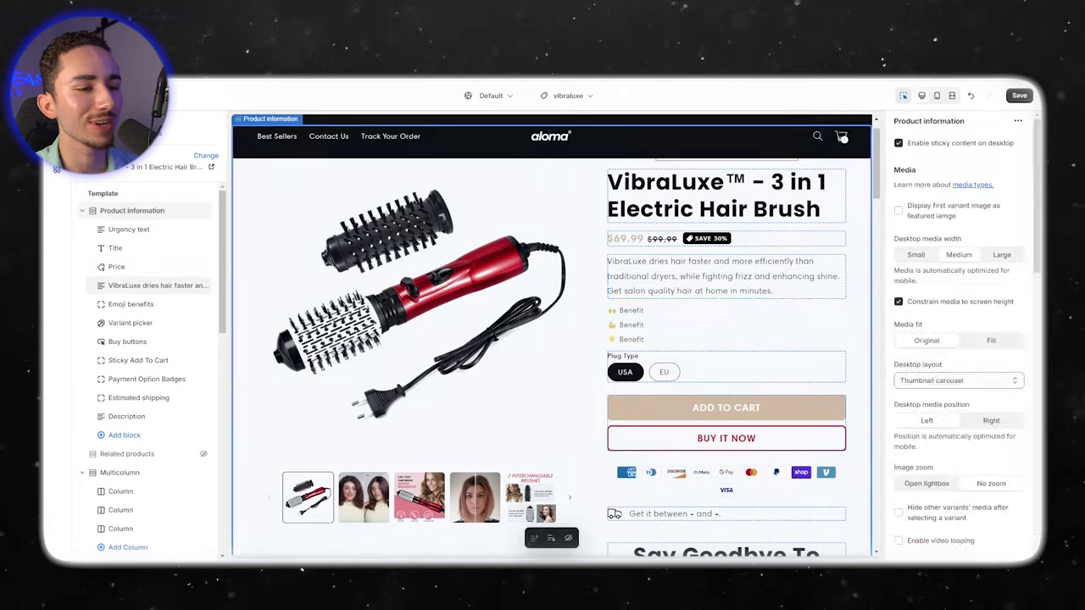
pyautogui.scroll(-2, 551, 335)
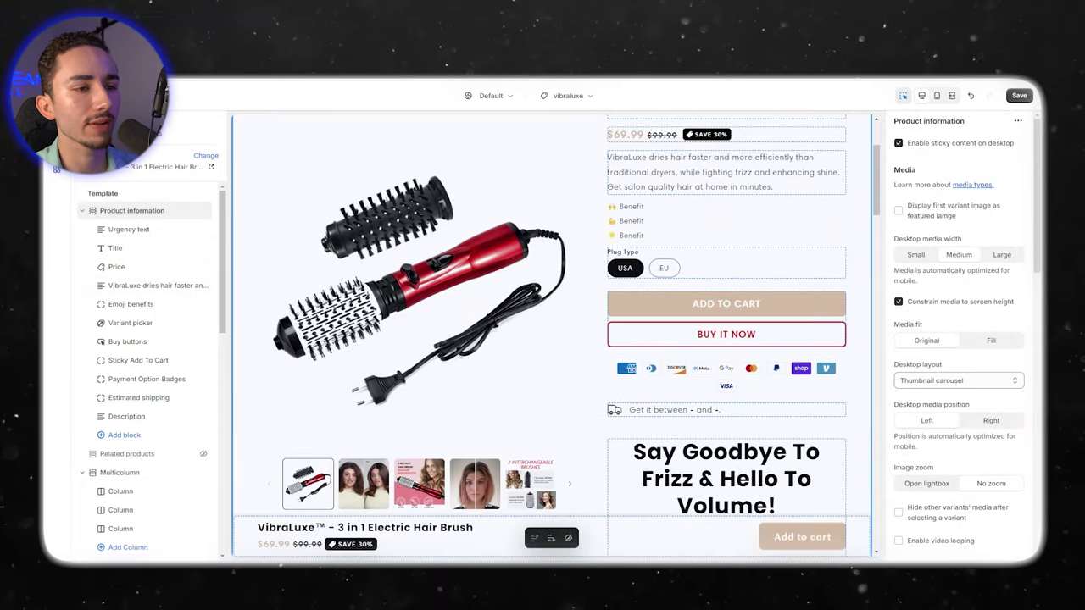
pyautogui.click(733, 271)
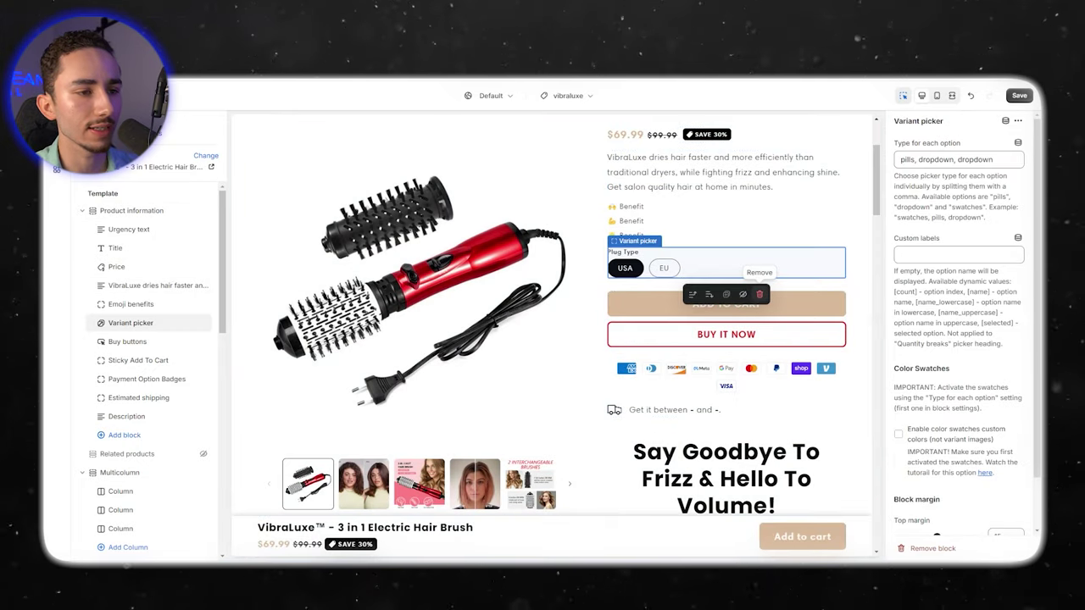
pyautogui.click(760, 294)
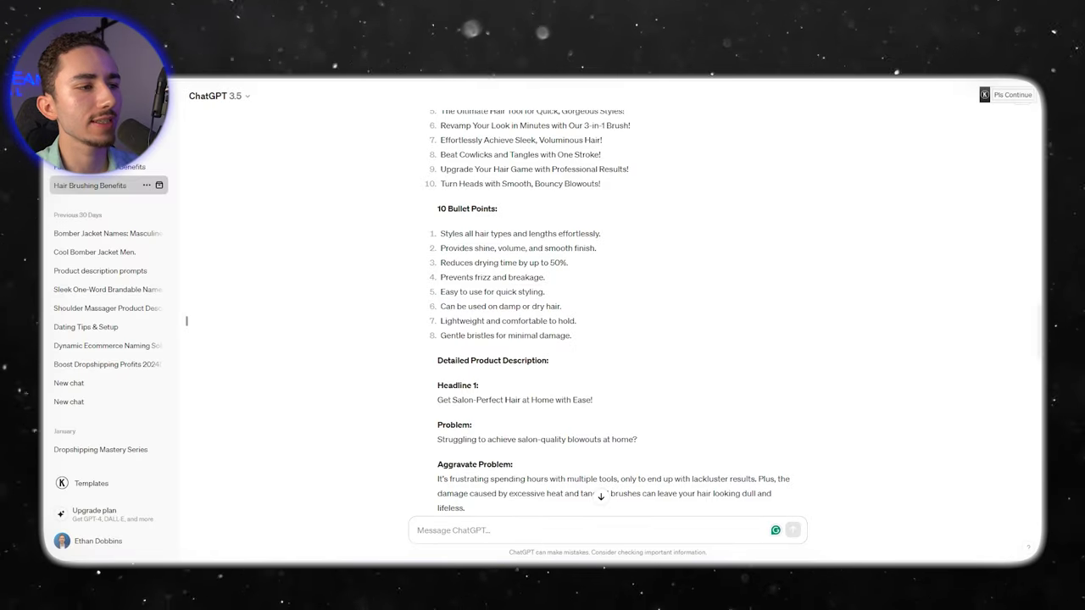
# Fill the Emoji benefits block with ChatGPT's bullets "Provides shine, volume, and smooth finish.", "Prevents frizz and breakage." and "Styles all hair types and lengths", and save
pyautogui.moveTo(440, 234); pyautogui.dragTo(547, 292)
pyautogui.click(547, 292)
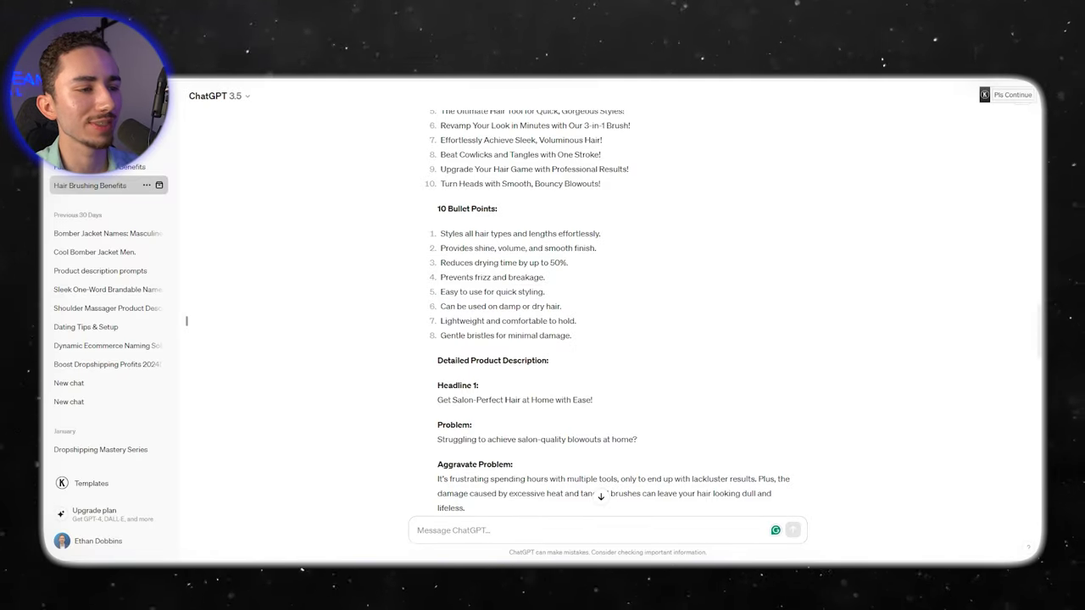
pyautogui.scroll(2, 607, 313)
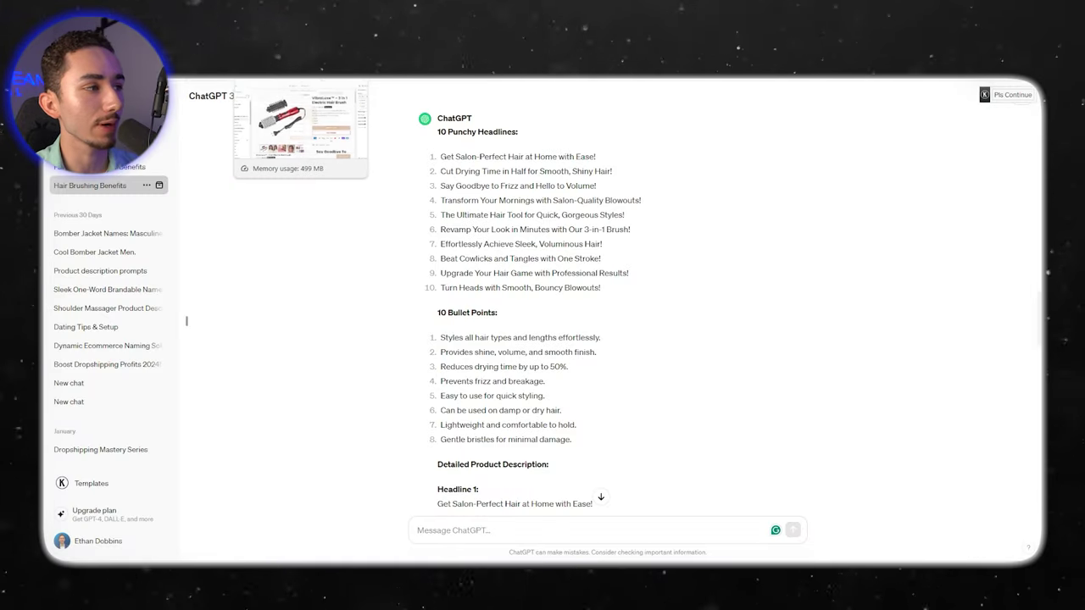
pyautogui.click(284, 38)
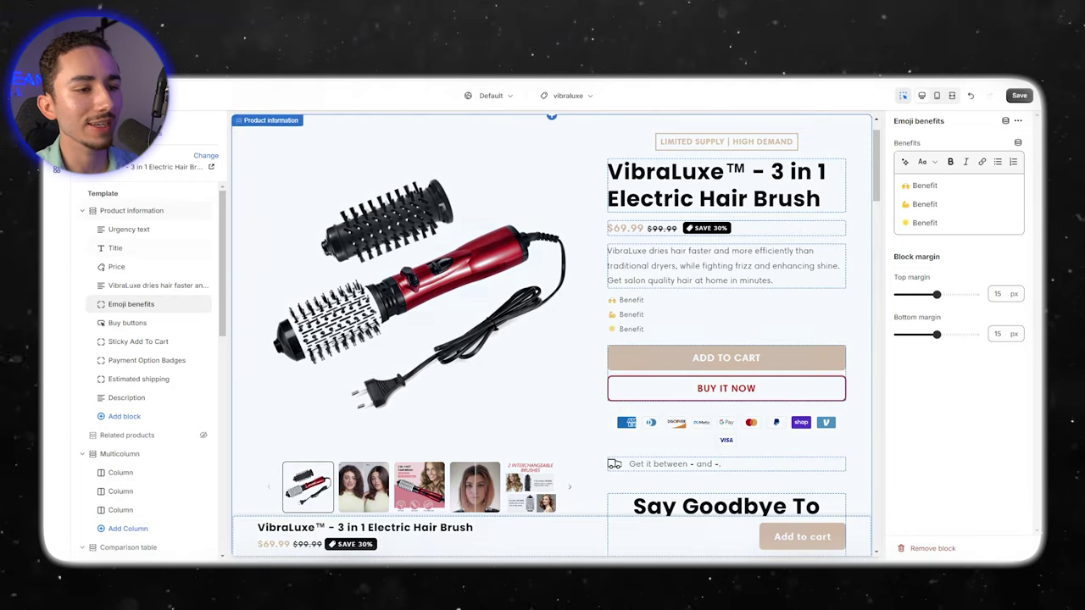
pyautogui.click(339, 289)
pyautogui.click(131, 304)
pyautogui.hotkey('ctrl', 'a')
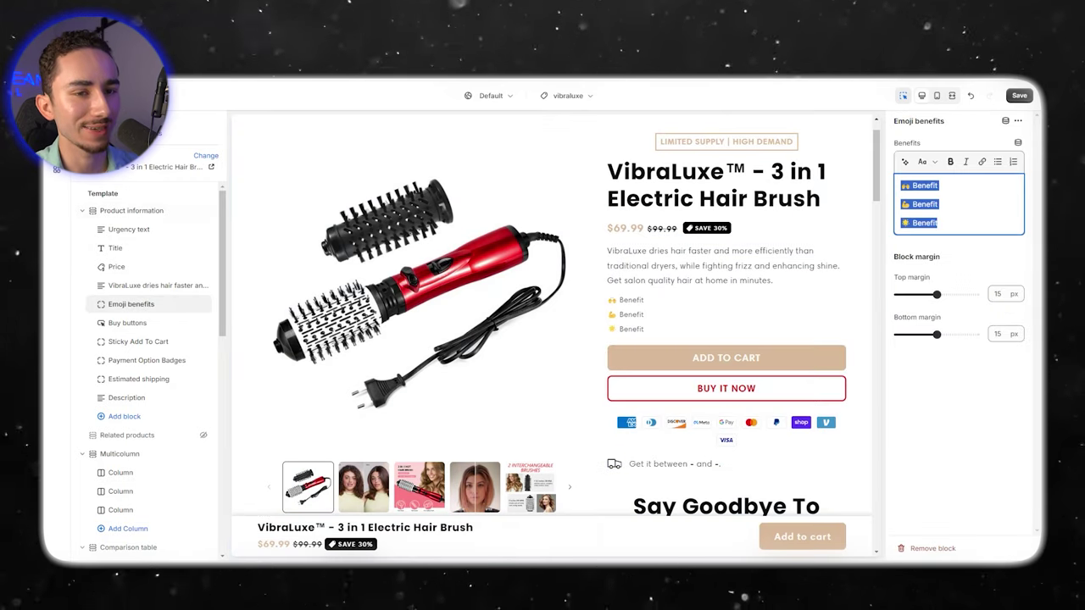
pyautogui.write('🙌 Provides shine, volume, and smooth finish. 💪 Prevents frizz and breakage. 🌟 Styles all hair types and lengths')
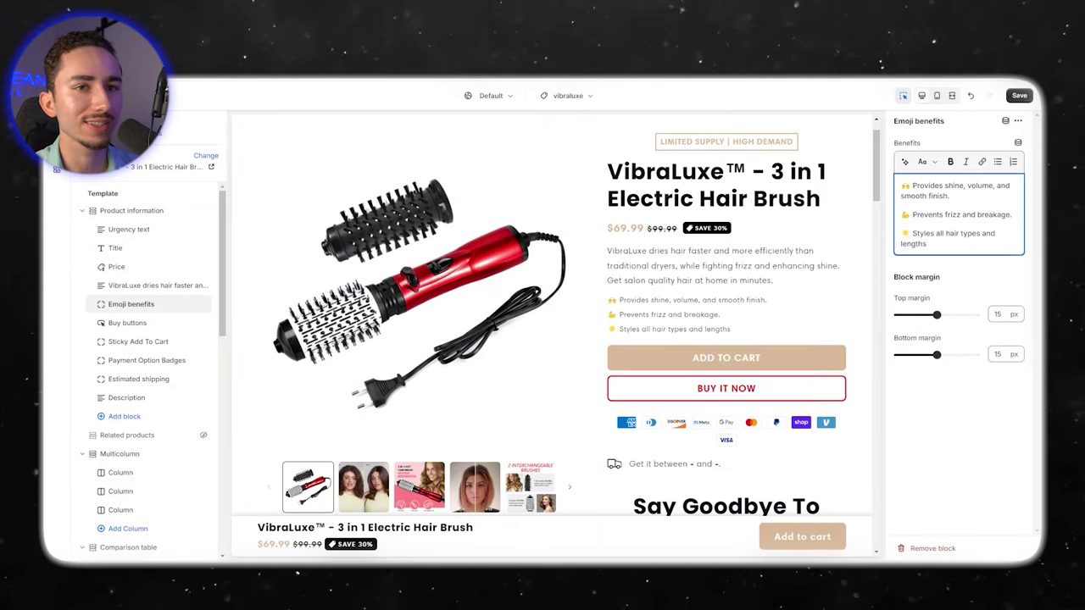
pyautogui.hotkey('ctrl', 's')
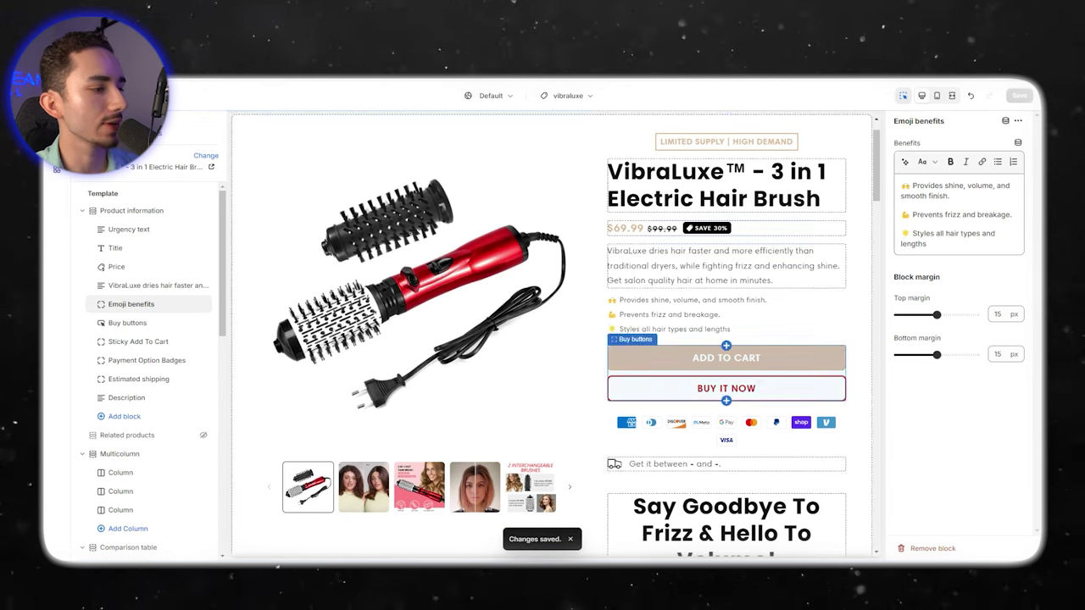
# Add the Kaching Bundles app block to the product information and place it directly above the Buy buttons block
pyautogui.click(125, 416)
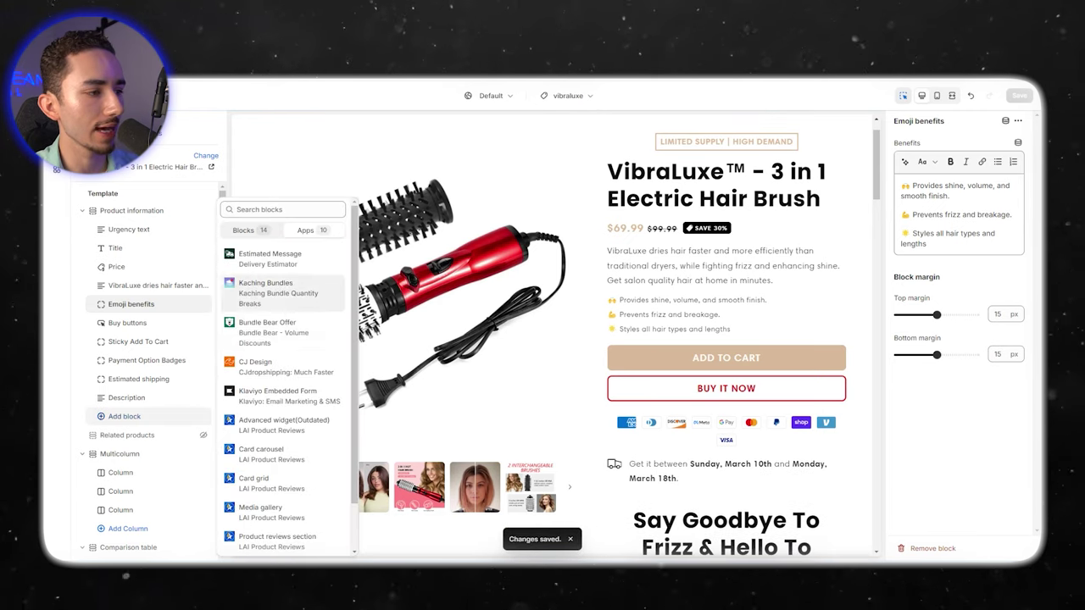
pyautogui.click(265, 288)
pyautogui.moveTo(135, 417); pyautogui.dragTo(137, 323)
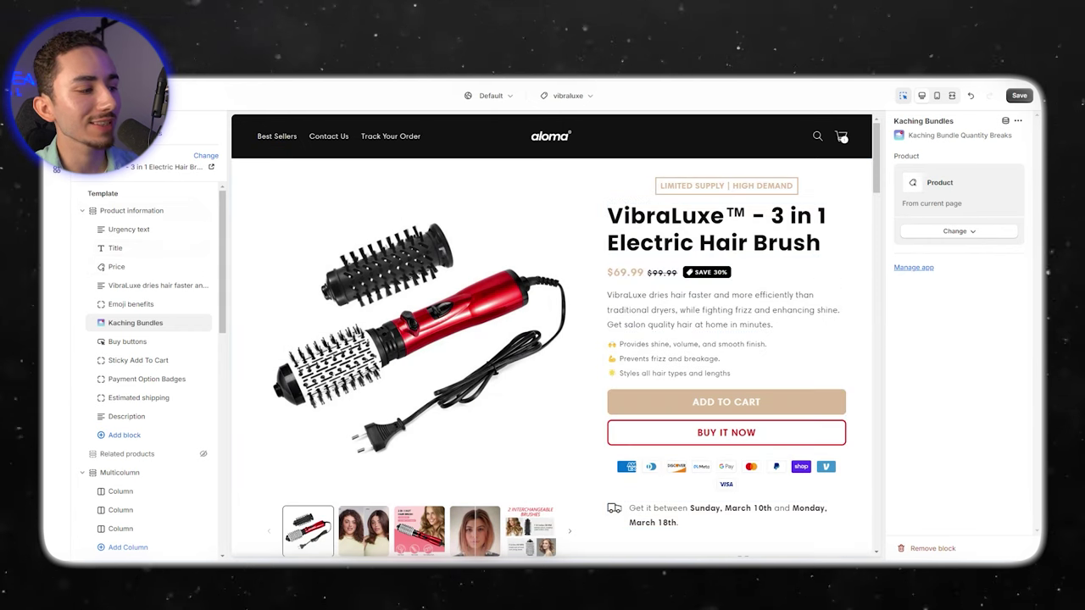
# Add an SS - Product Reviews section below the Apps section of the VibraLuxe template
pyautogui.scroll(-5, 148, 356)
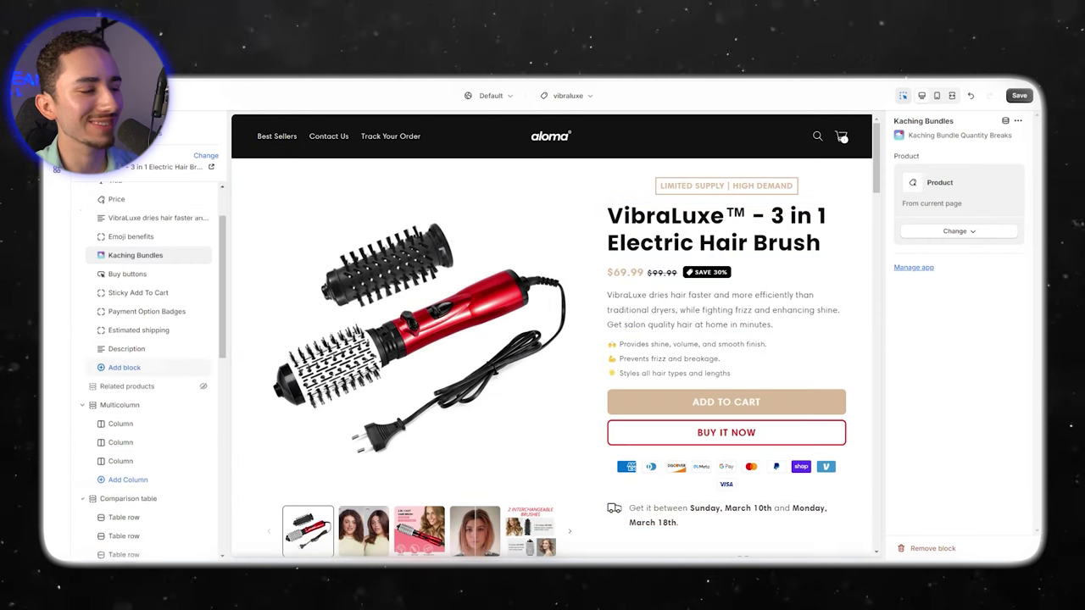
pyautogui.scroll(5, 149, 356)
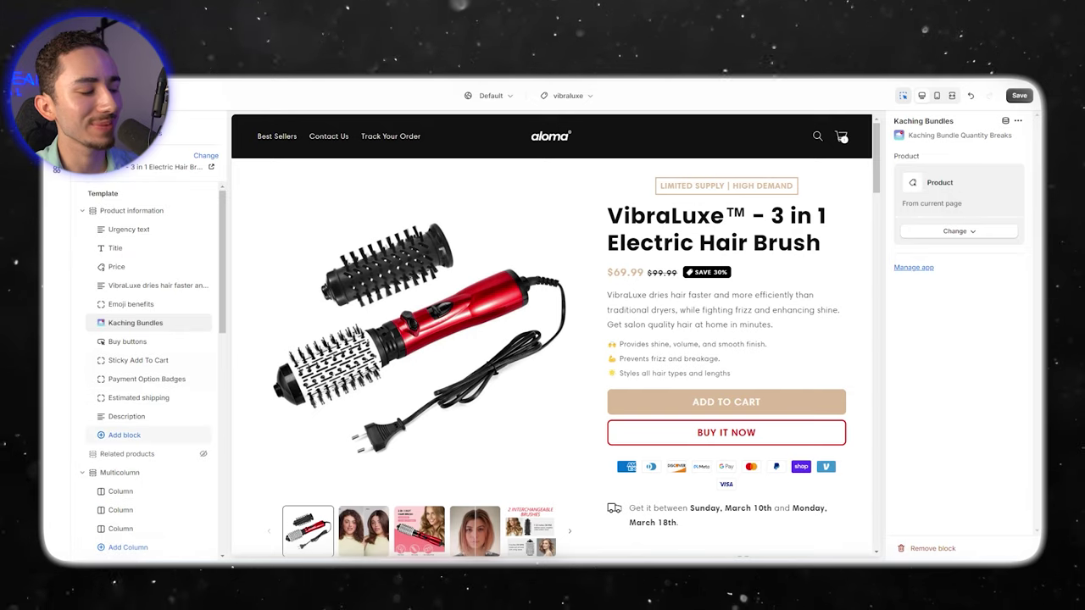
pyautogui.scroll(-5, 148, 322)
pyautogui.scroll(5, 148, 322)
pyautogui.scroll(-10, 148, 322)
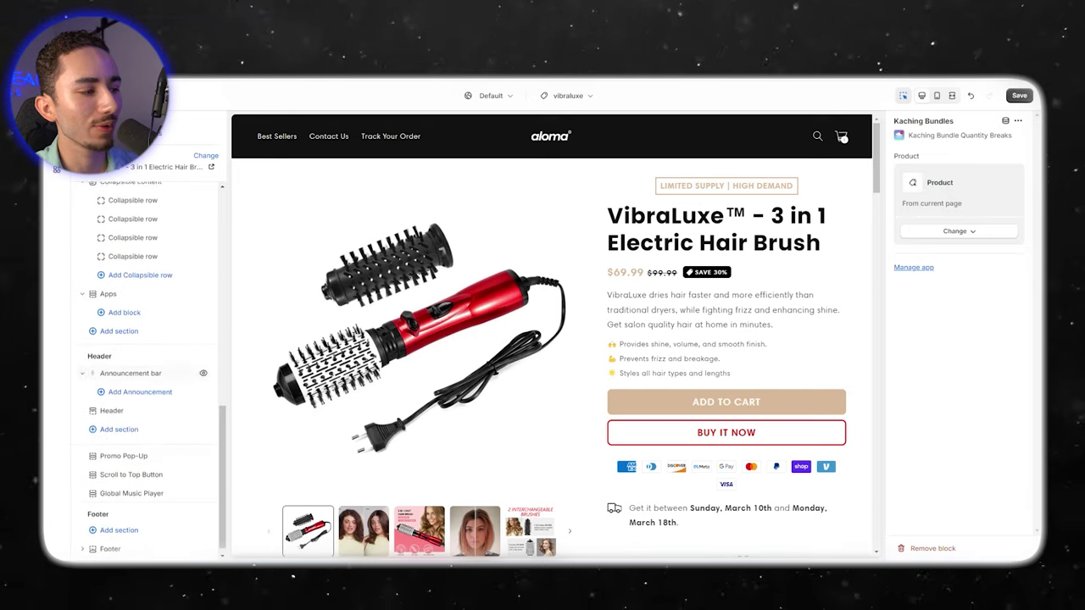
pyautogui.click(118, 331)
pyautogui.scroll(-10, 280, 424)
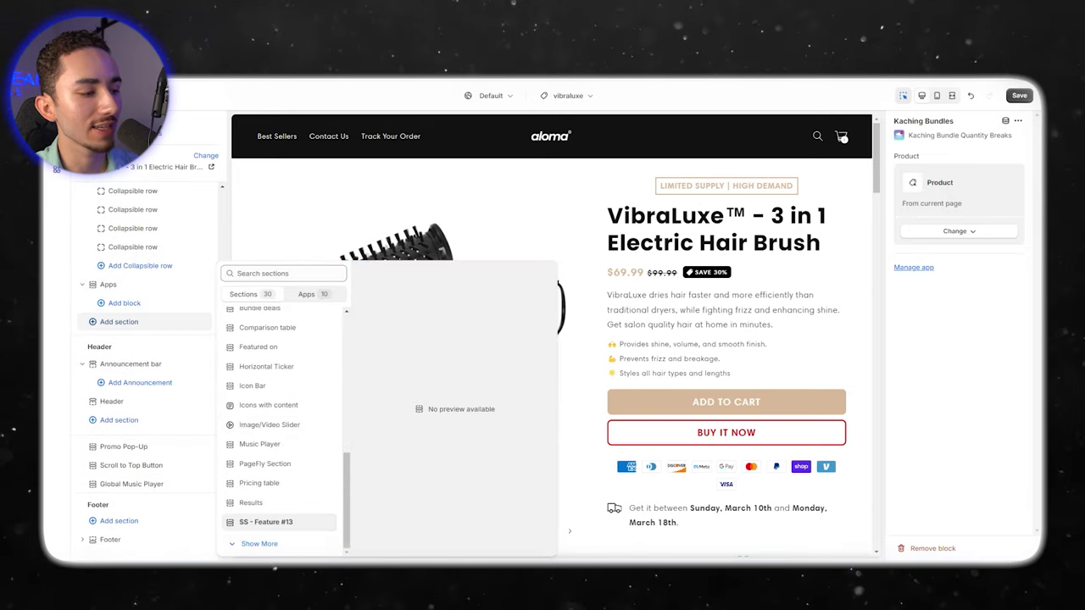
pyautogui.click(259, 543)
pyautogui.scroll(-3, 280, 483)
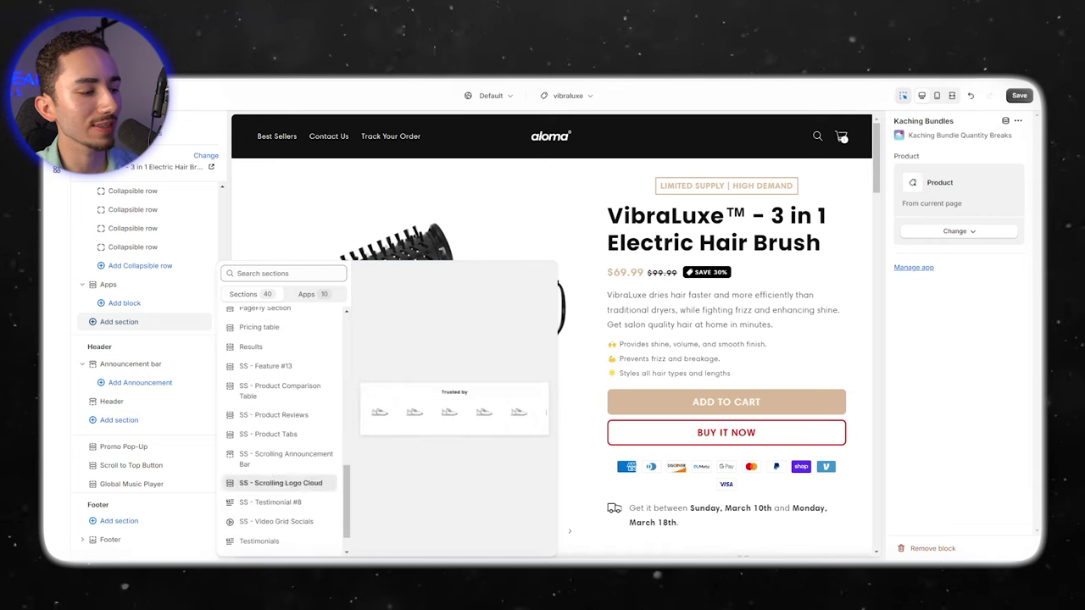
pyautogui.click(275, 416)
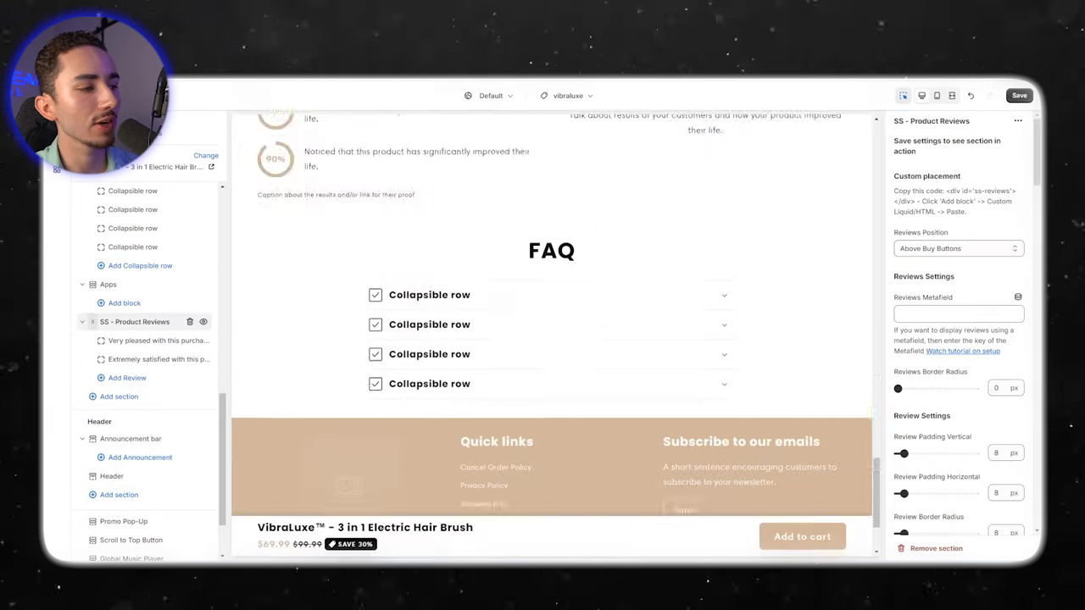
# Add a Reviews block to the product information of the VibraLuxe page and save the theme
pyautogui.scroll(10, 149, 381)
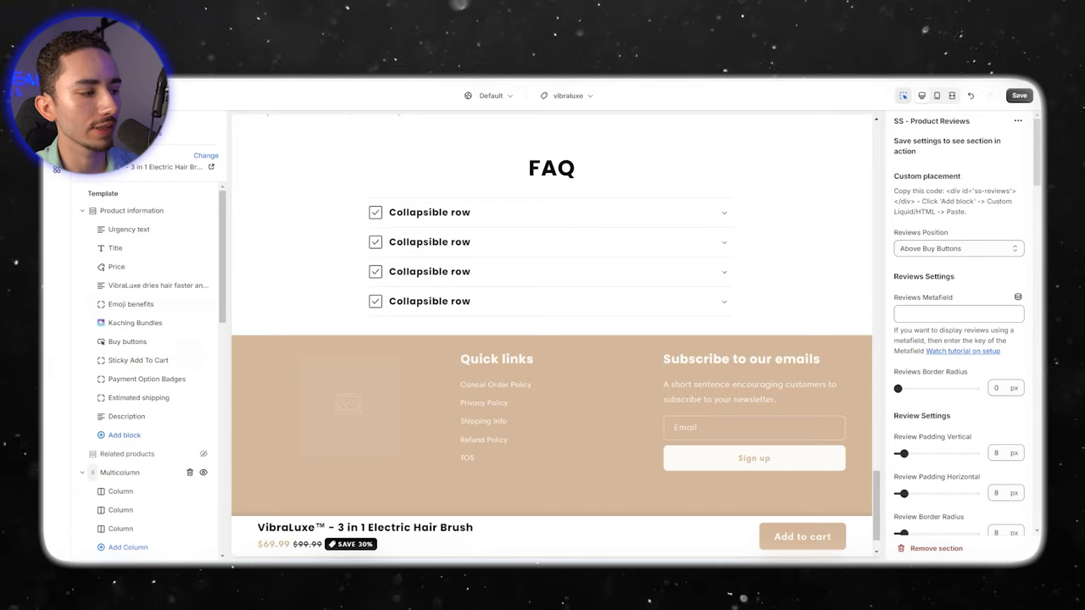
pyautogui.click(123, 435)
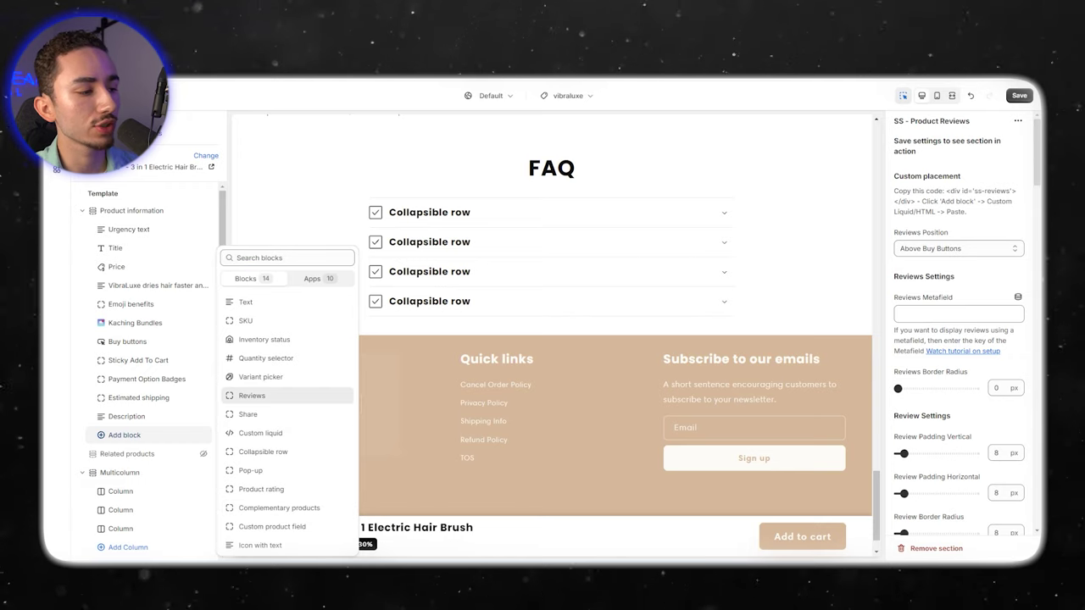
pyautogui.click(252, 395)
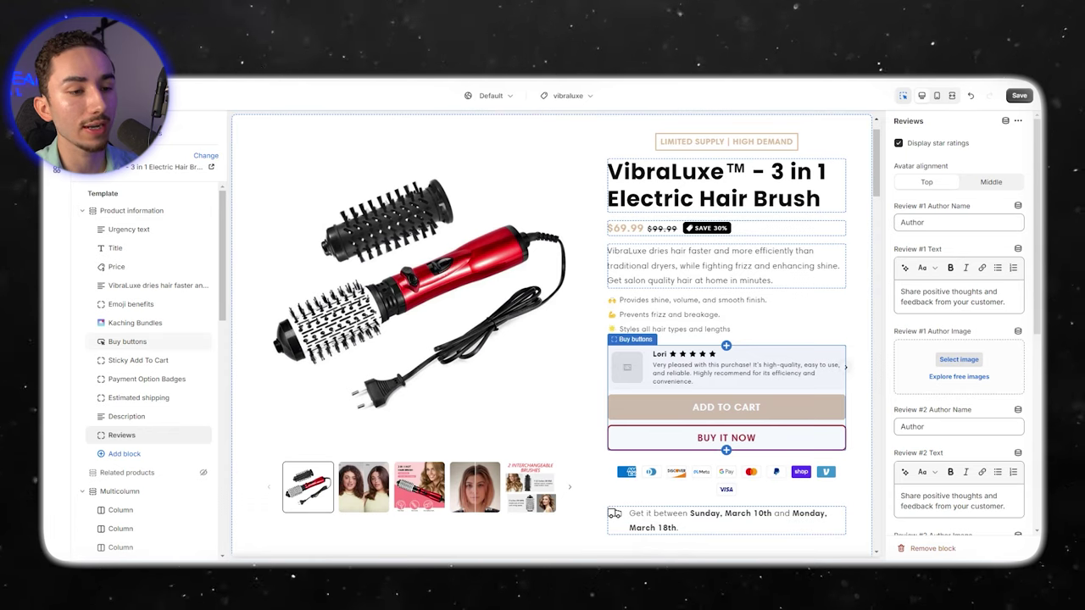
pyautogui.click(1019, 96)
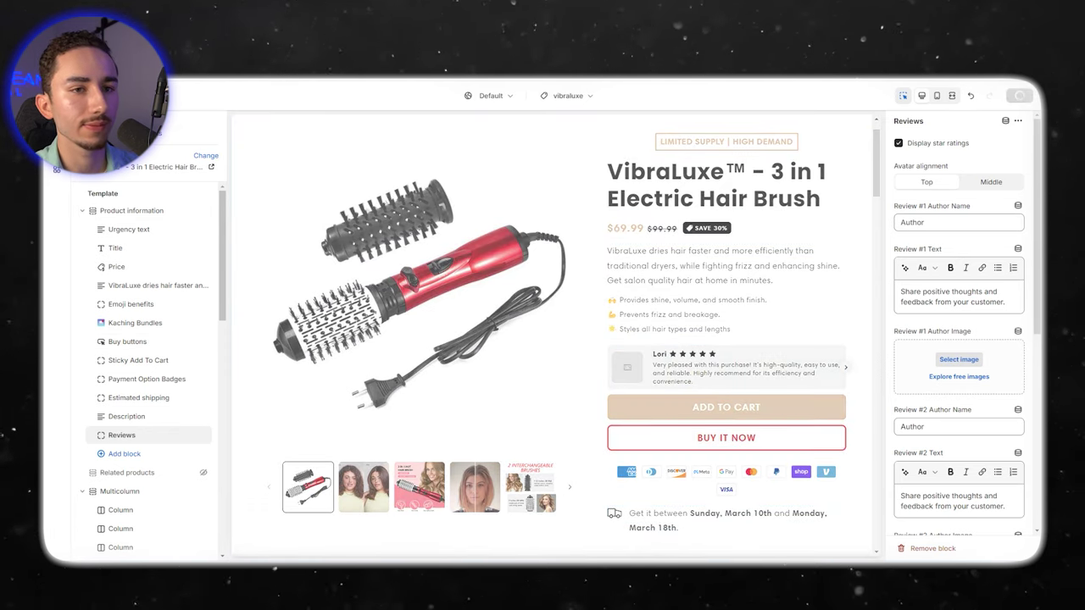
# Examine where the Reviews block and the SS - Product Reviews carousel appear in the VibraLuxe page preview
pyautogui.scroll(-20, 551, 335)
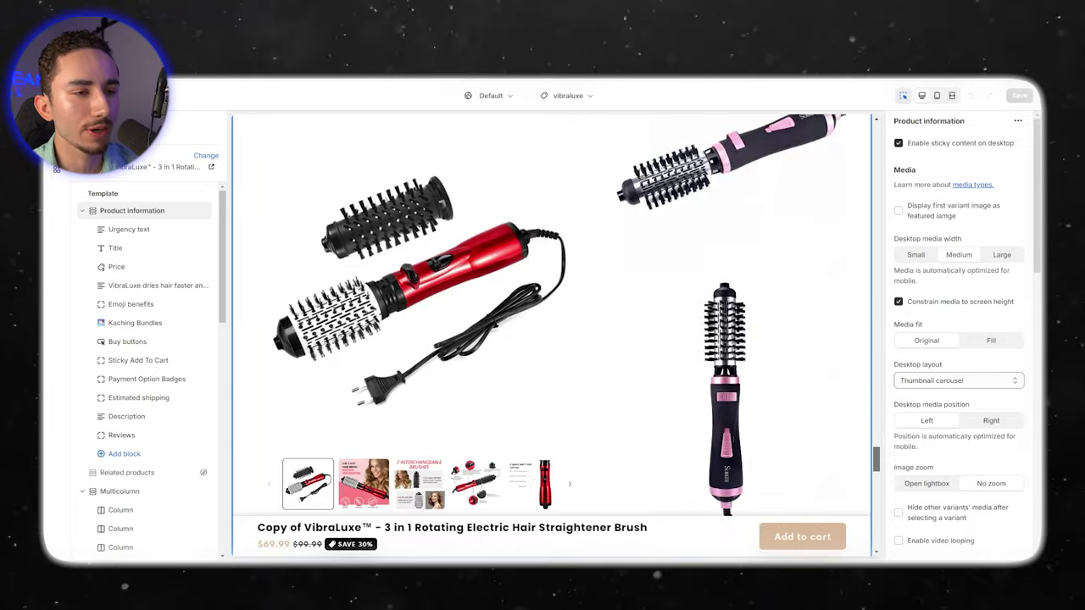
pyautogui.scroll(-7, 551, 335)
pyautogui.scroll(1, 551, 335)
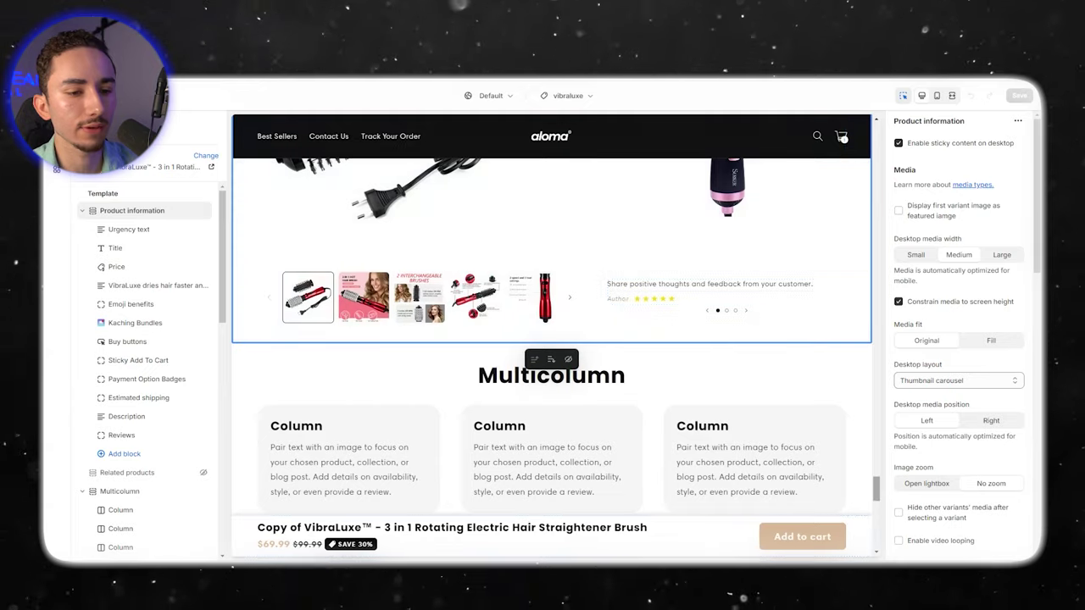
pyautogui.scroll(5, 843, 138)
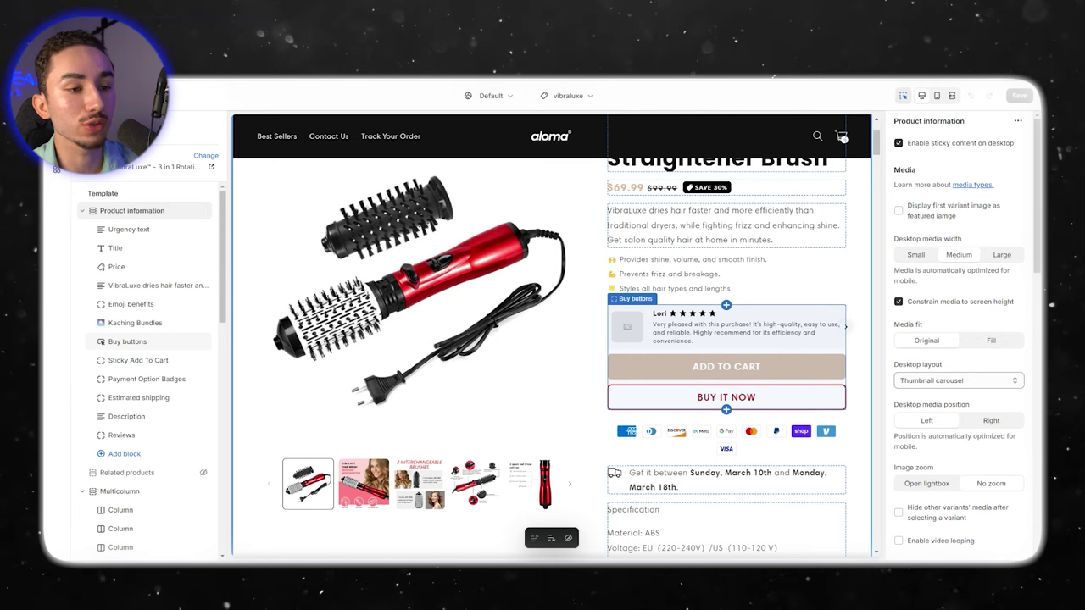
pyautogui.scroll(3, 551, 339)
pyautogui.scroll(-2, 551, 340)
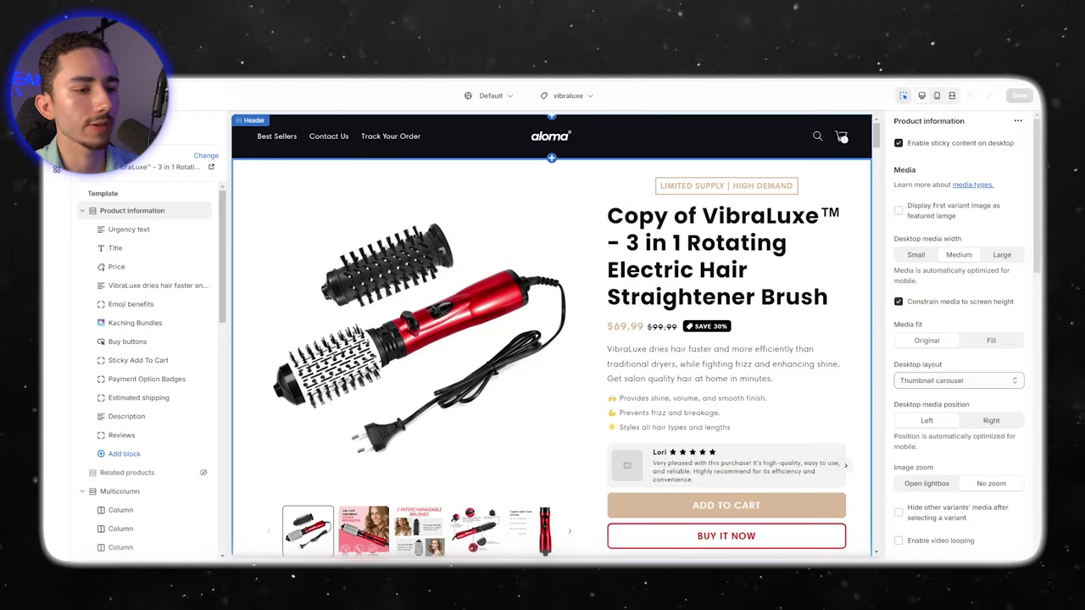
pyautogui.click(839, 465)
pyautogui.scroll(-2, 551, 339)
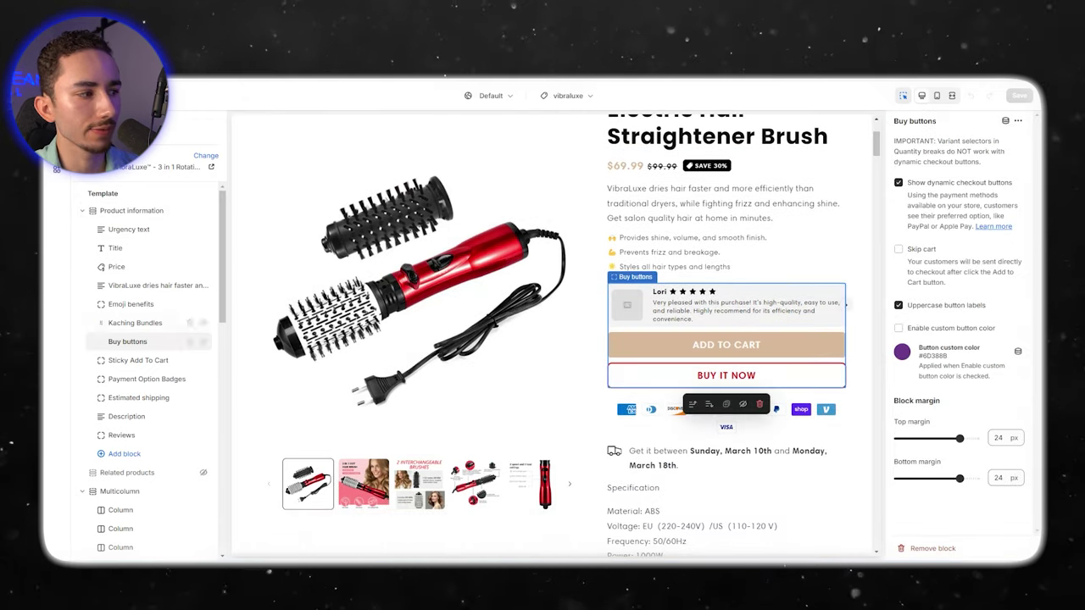
# Replace the first SS - Product Reviews review text with a customer testimonial beginning "If you need to reduce frizz and straighten your hair"
pyautogui.scroll(-15, 153, 303)
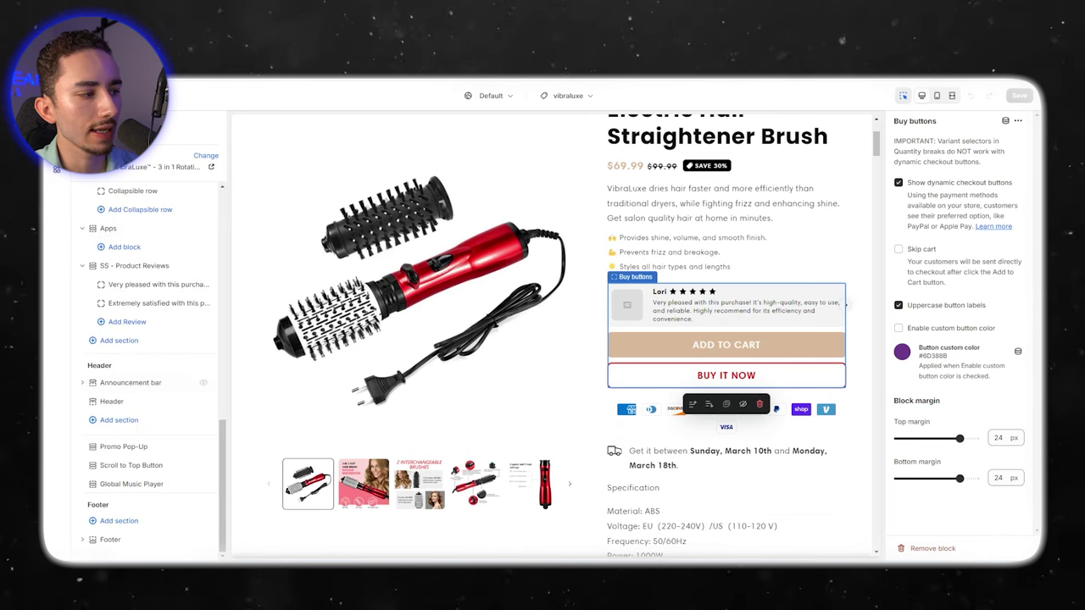
pyautogui.moveTo(144, 284)
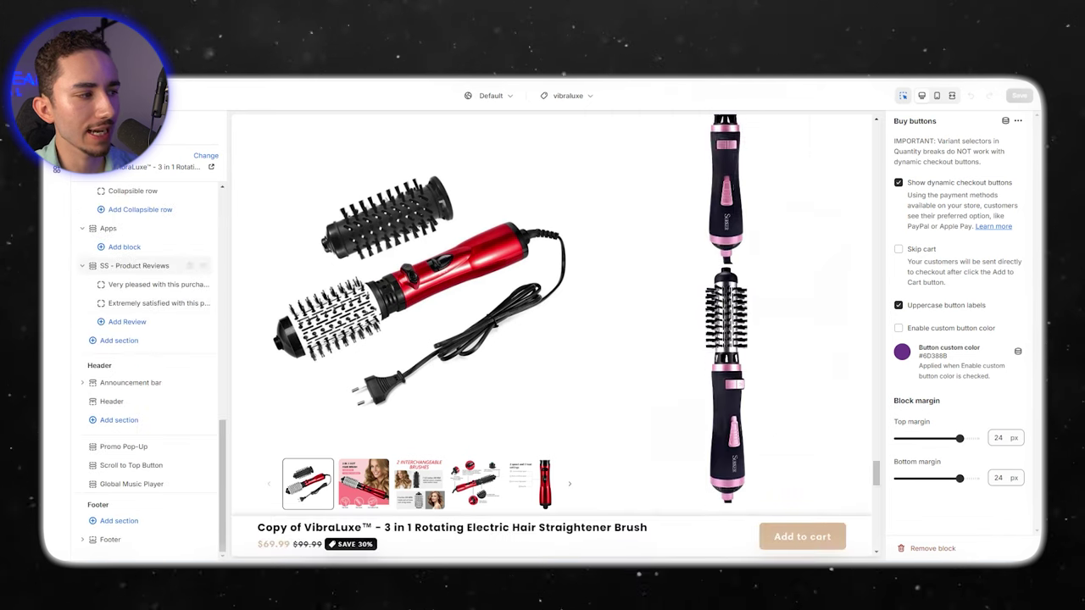
pyautogui.click(144, 284)
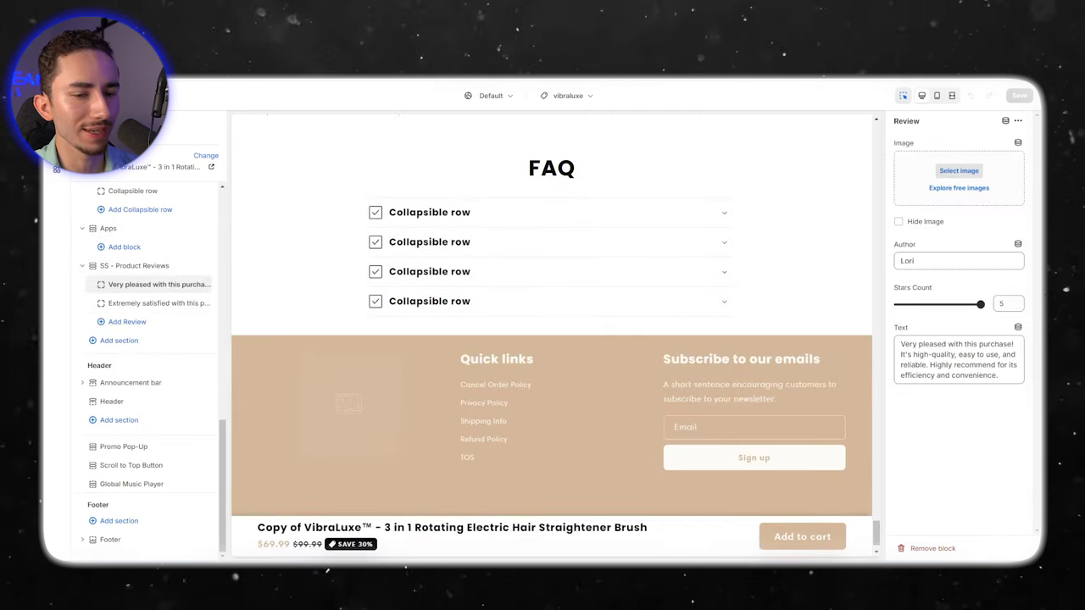
pyautogui.tripleClick(959, 360)
pyautogui.write('f you need to reduce frizz and straighten your hair, this tool is a quick and easy way to do it. It will not give you the perfectly straight, flattened look that a flat iron will, but it\'s really great for just a simple, smoothed down, everyday styling. The ends don\'t get quite as "finished" as they do with the straight iron either, but I love using this to prepare my hair for a quick pony tail or braid in the Summer.')
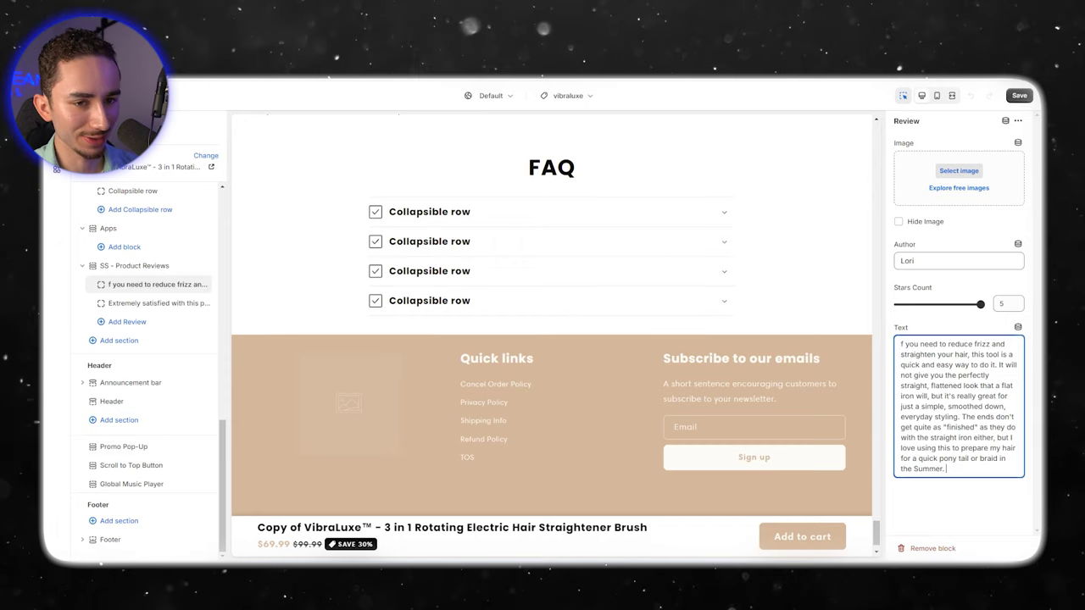
pyautogui.write('I')
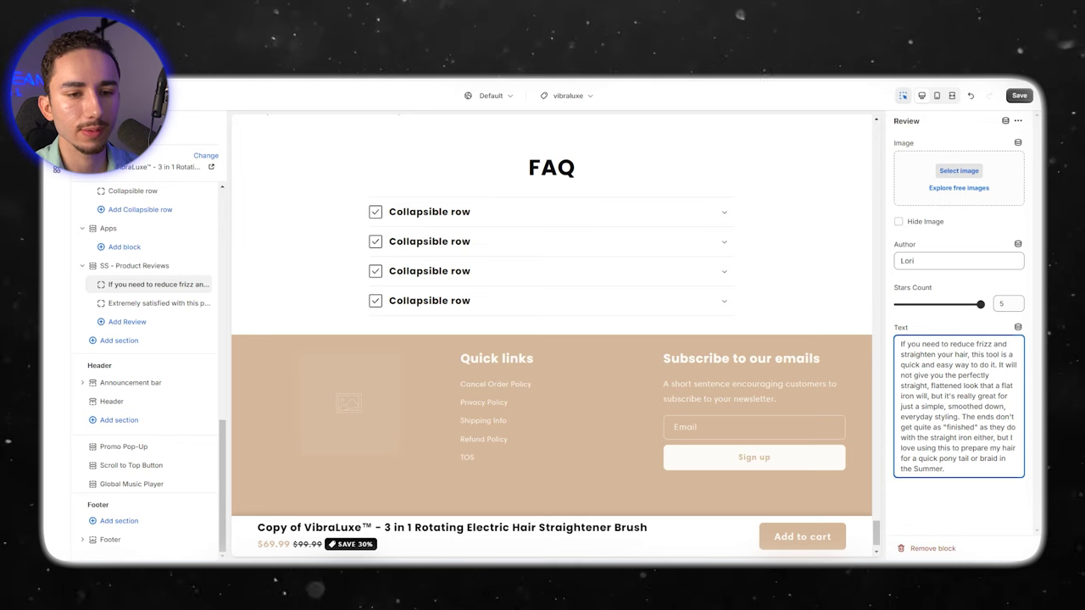
# Shorten the first review so it ends at "everyday styling." and save the theme
pyautogui.moveTo(961, 417); pyautogui.dragTo(946, 469)
pyautogui.press('BackSpace')
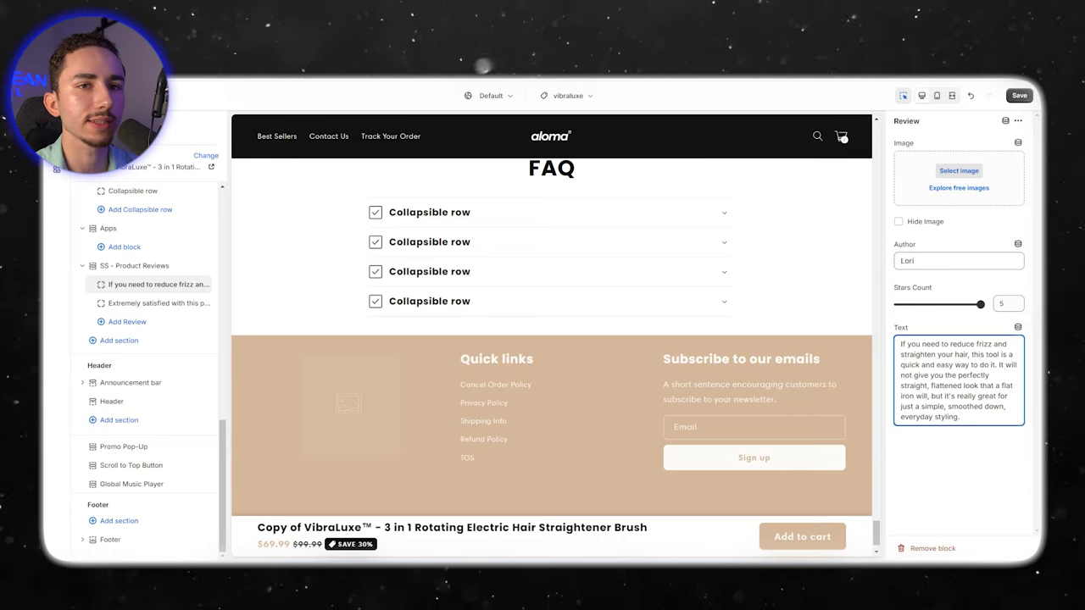
pyautogui.hotkey('ctrl', 's')
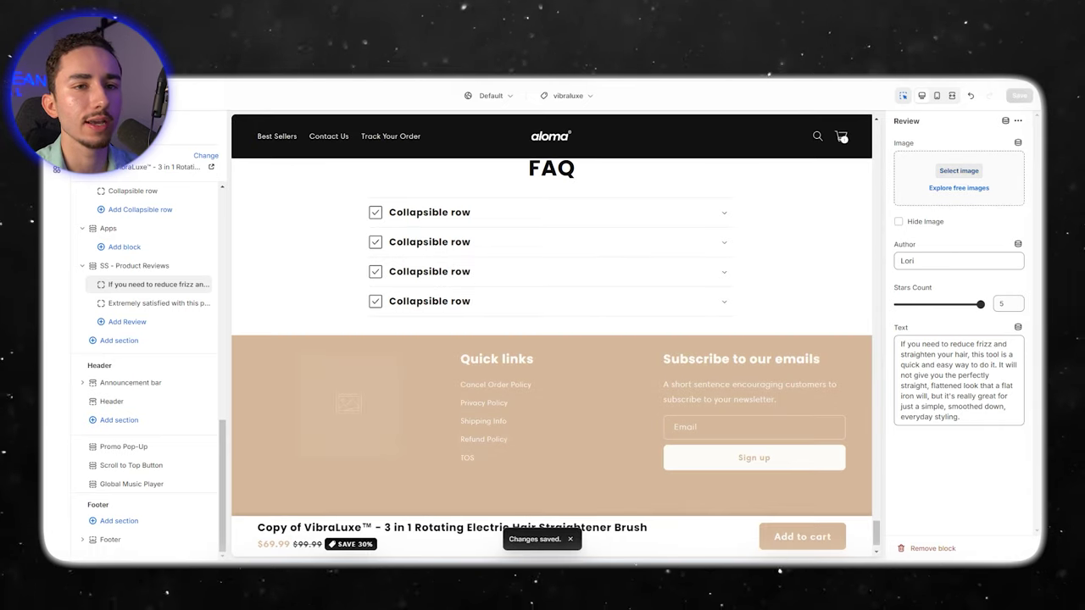
# Set hero_carousel_airebrush_2400x2400_ba3_r4 from the store library as the first review's image and save the theme
pyautogui.click(959, 171)
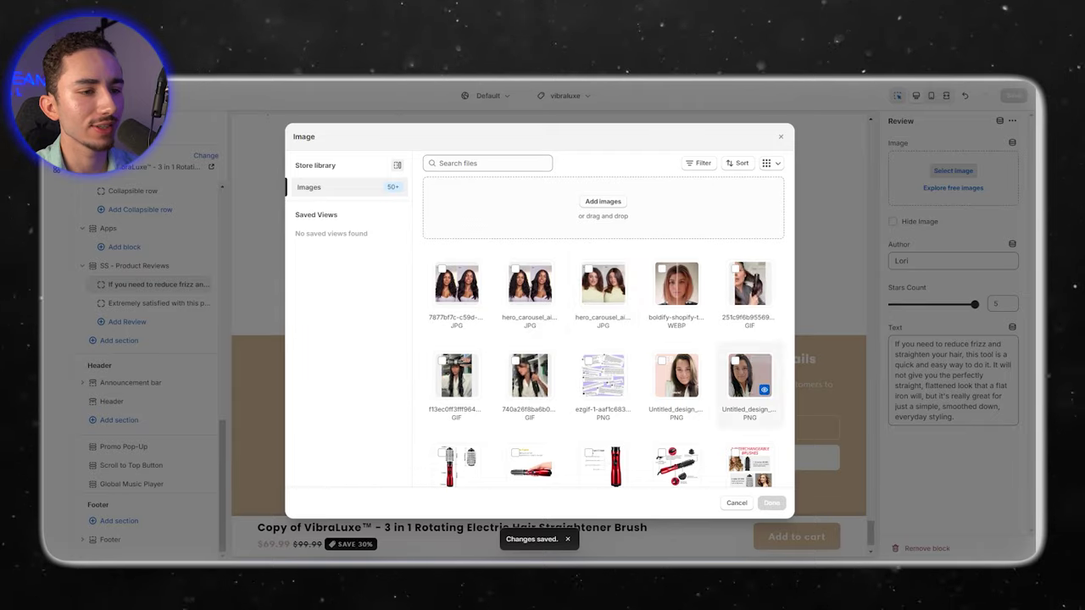
pyautogui.click(603, 283)
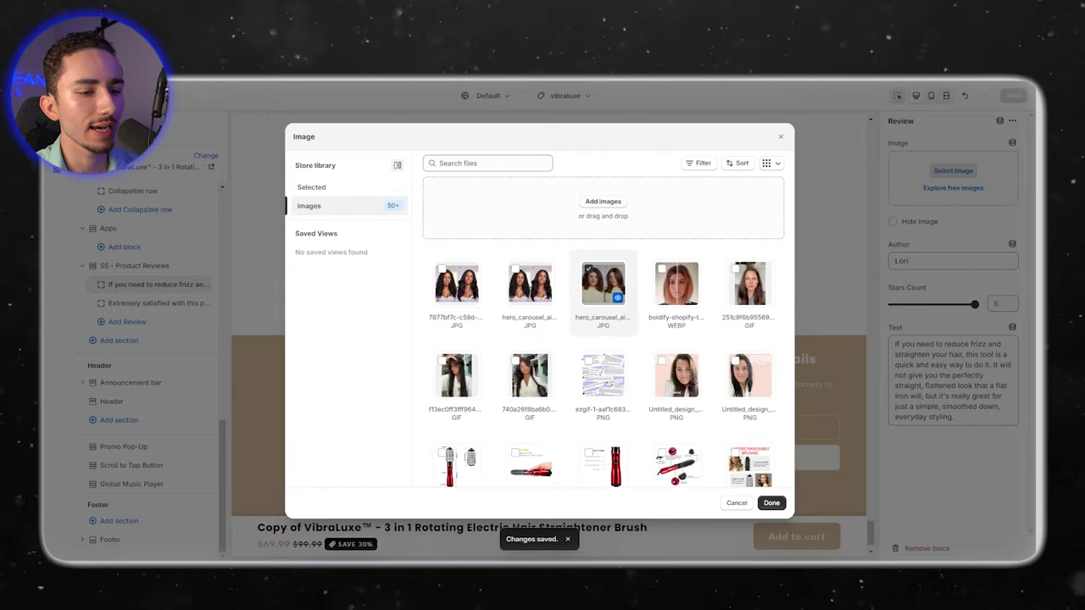
pyautogui.click(771, 503)
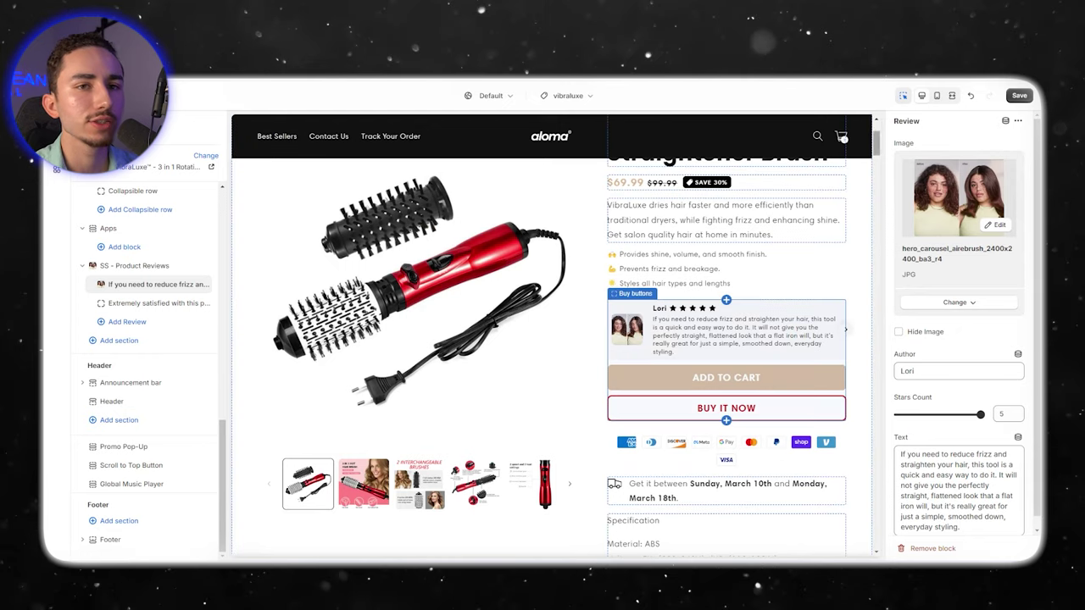
pyautogui.click(1019, 95)
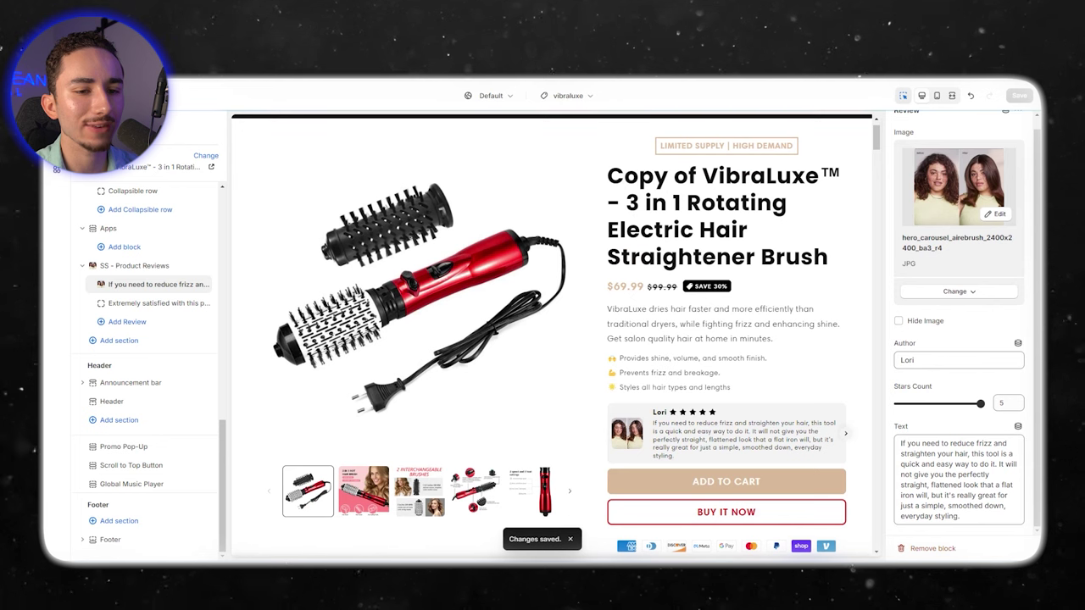
# Set the section background and review background colors of SS - Product Reviews to #FFFFFF and save the theme
pyautogui.click(134, 266)
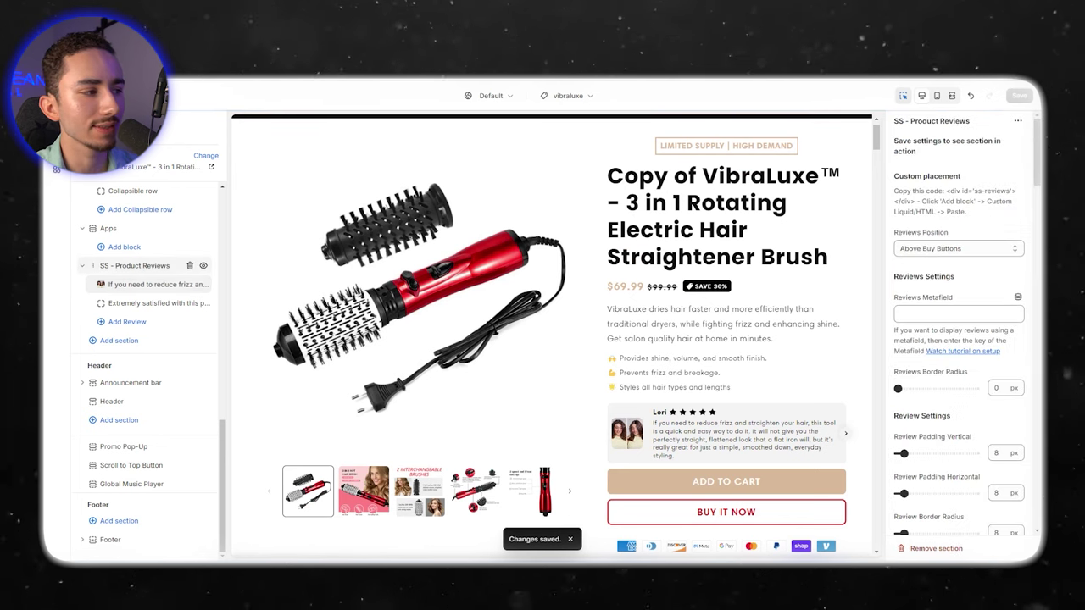
pyautogui.scroll(-15, 960, 331)
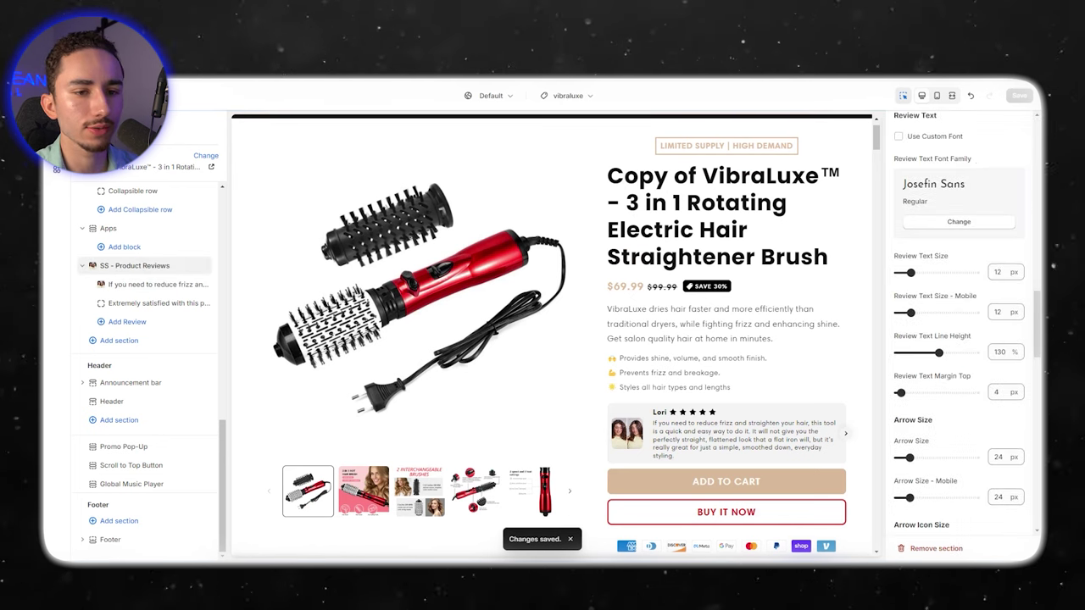
pyautogui.scroll(4, 960, 330)
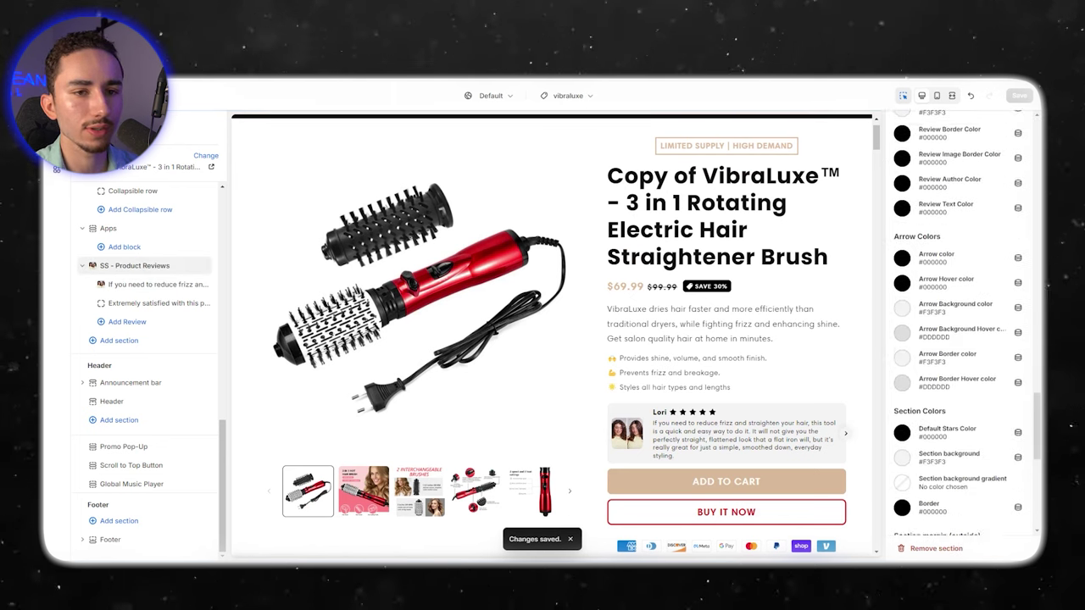
pyautogui.scroll(3, 959, 331)
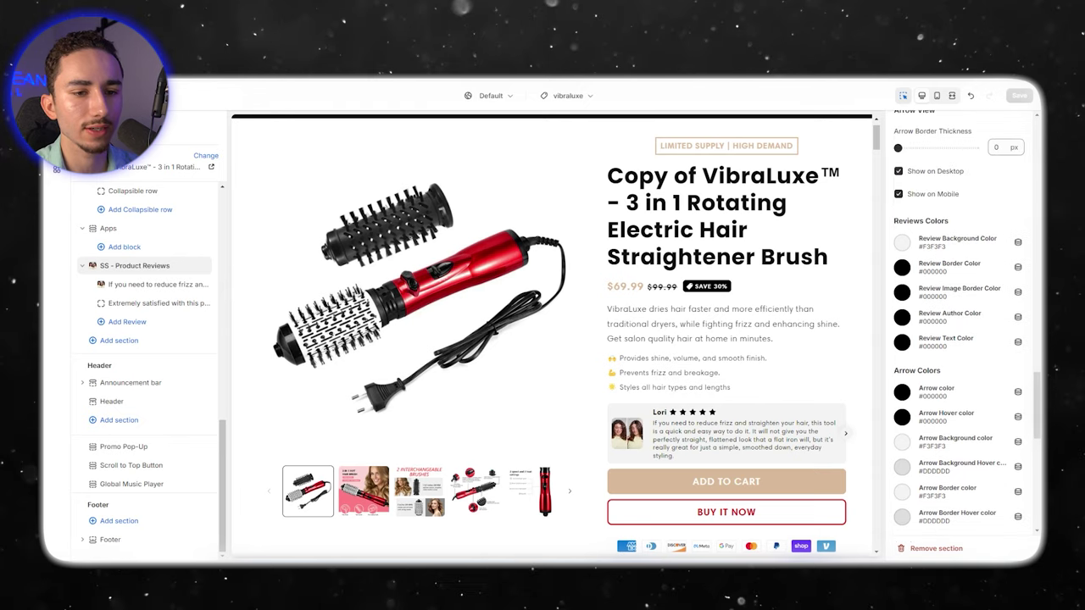
pyautogui.scroll(-3, 960, 330)
pyautogui.click(902, 384)
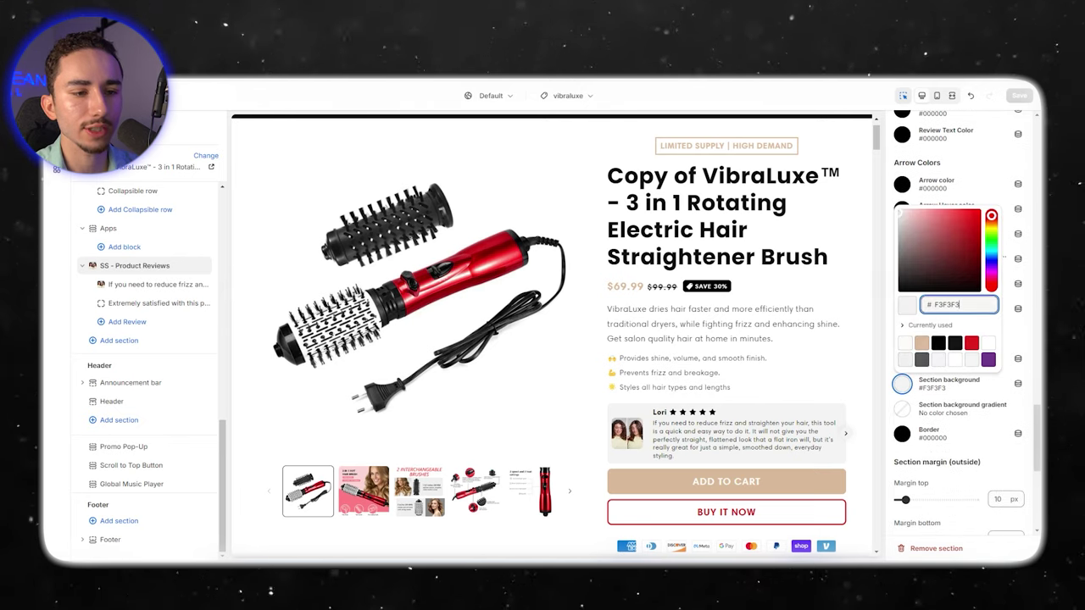
pyautogui.click(988, 343)
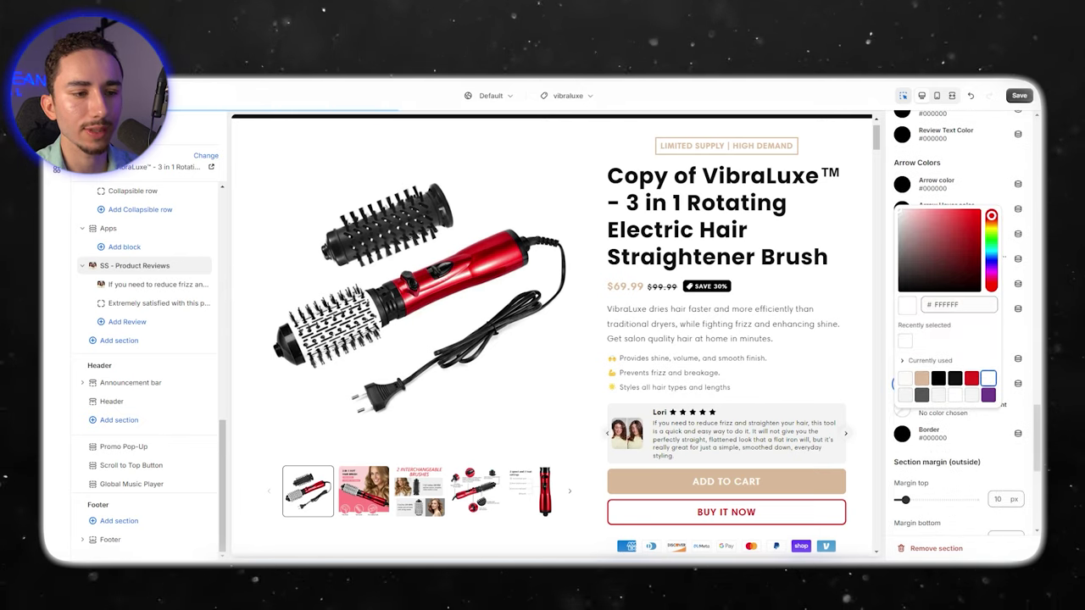
pyautogui.scroll(-20, 755, 365)
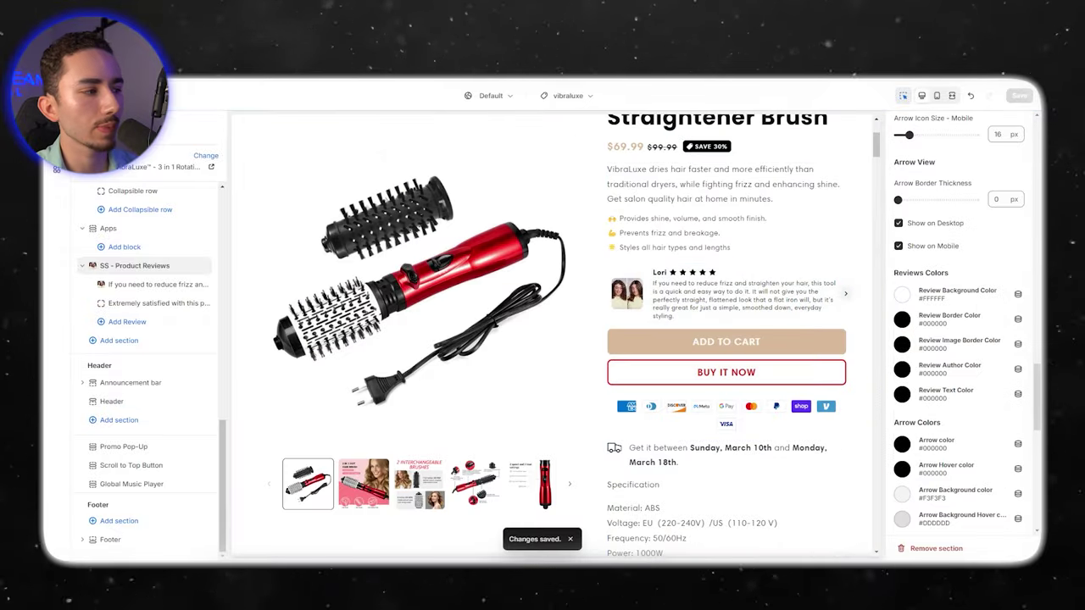
# Delete the second review beginning "Extremely satisfied with this" from SS - Product Reviews and save the theme
pyautogui.click(190, 303)
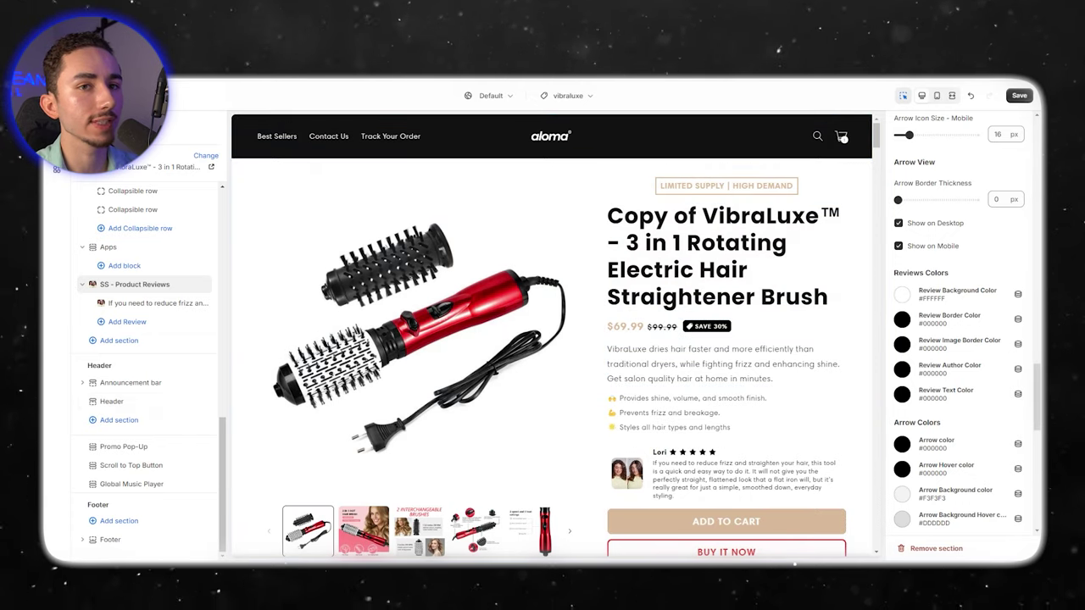
pyautogui.hotkey('ctrl', 's')
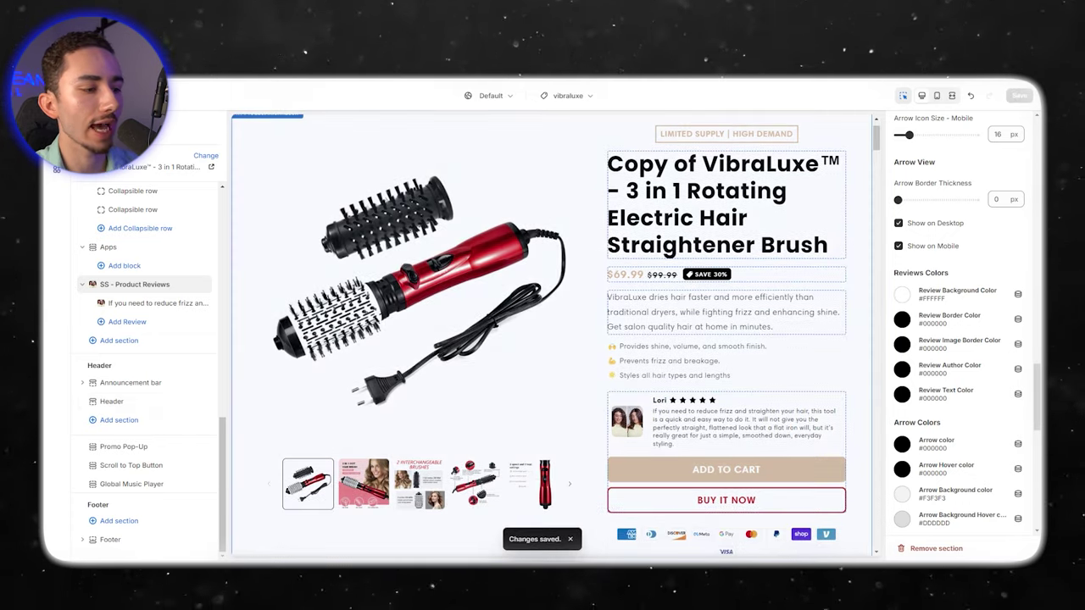
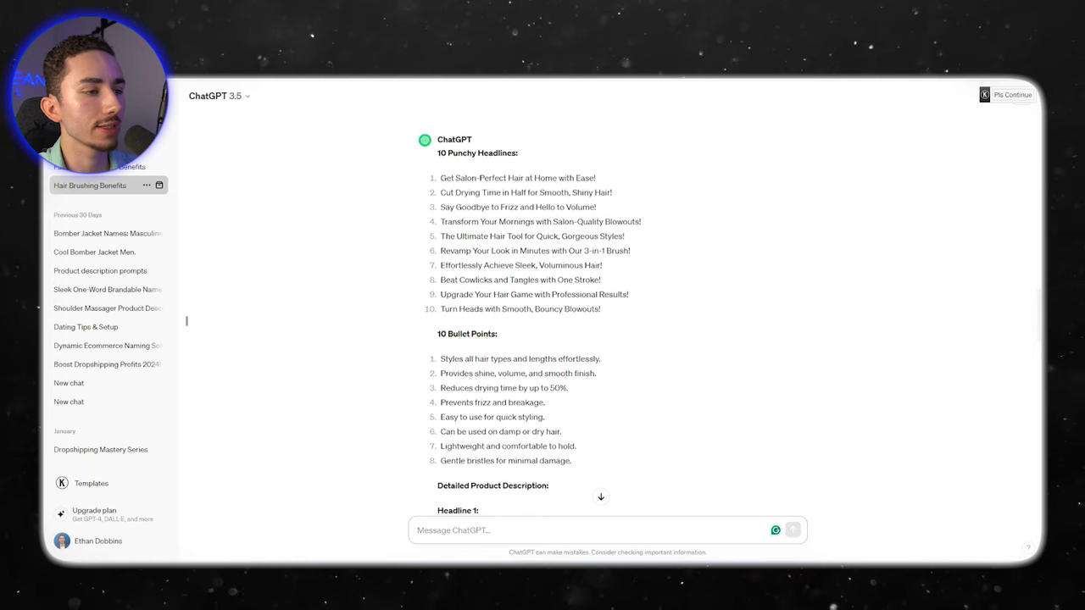
# Using ChatGPT's generated headlines, replace the description's "Specification" line with a Heading 1 reading "Say Goodbye To Frizz & Hello To Volume!"
pyautogui.scroll(-1, 607, 322)
pyautogui.scroll(2, 607, 322)
pyautogui.moveTo(439, 230); pyautogui.dragTo(572, 361)
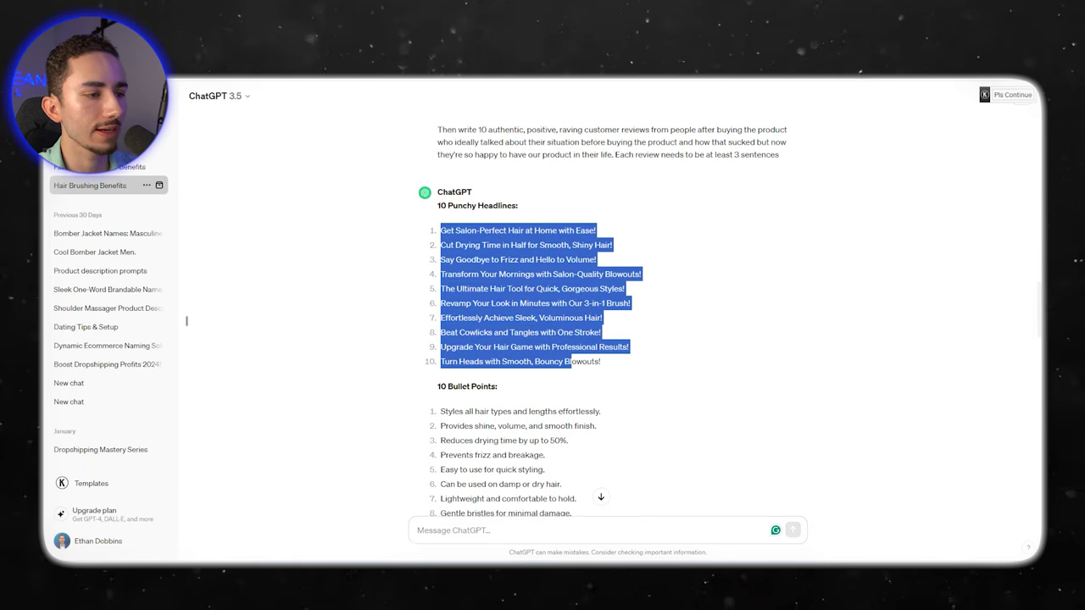
pyautogui.click(571, 361)
pyautogui.scroll(-5, 607, 322)
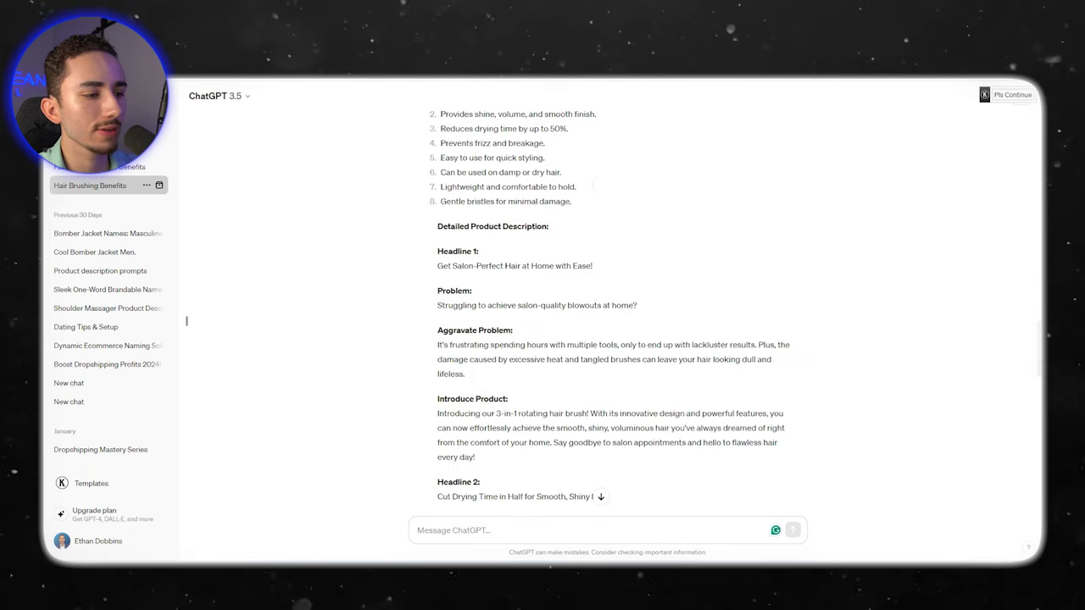
pyautogui.scroll(-1, 607, 322)
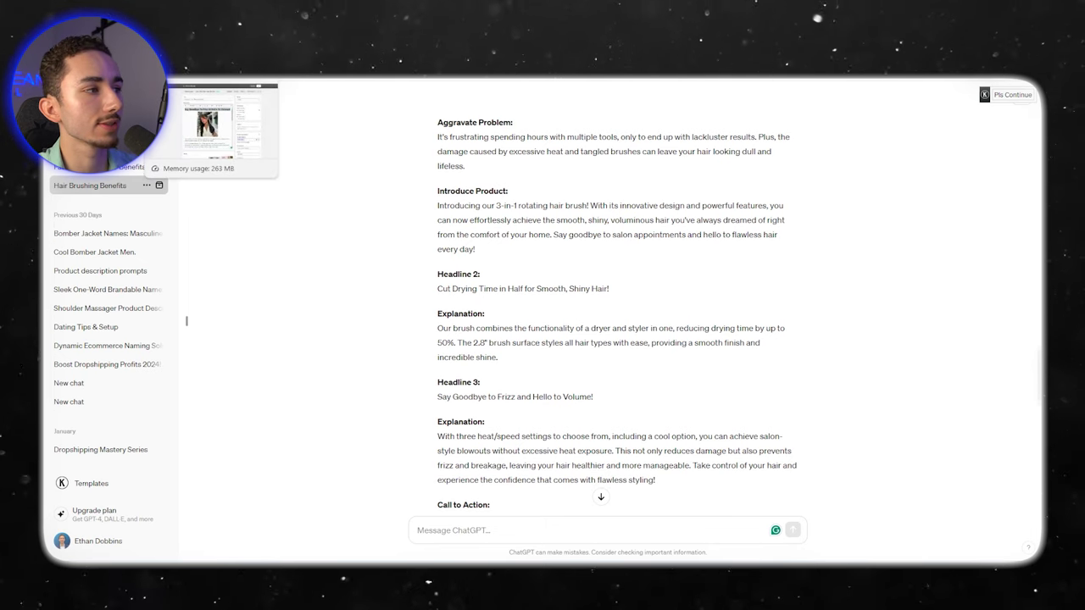
pyautogui.click(218, 43)
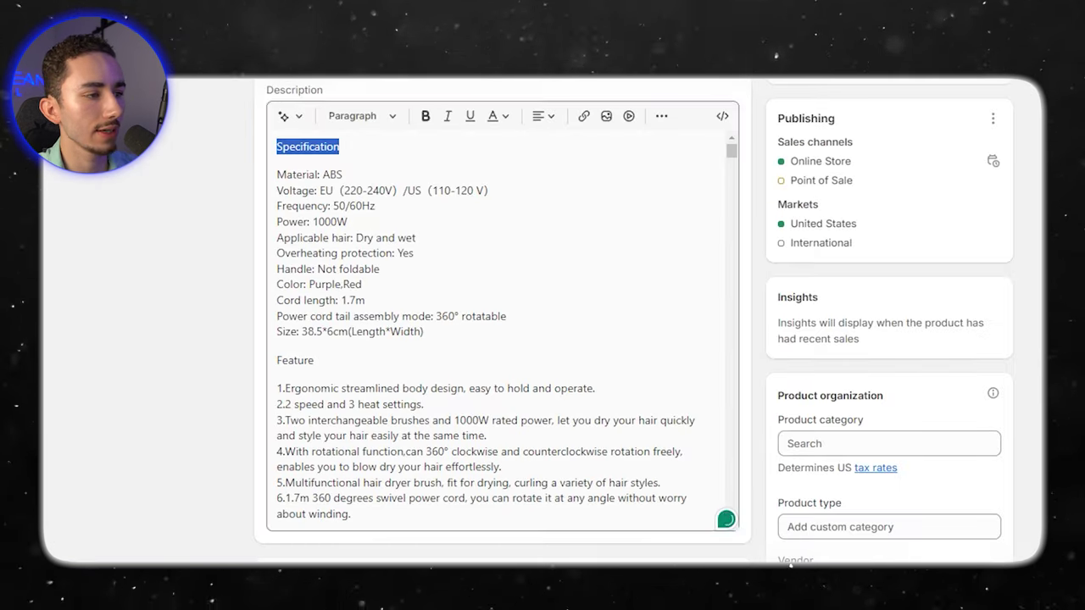
pyautogui.write('Say Goodbye To Frizz & Hello To Volume!')
pyautogui.tripleClick(479, 154)
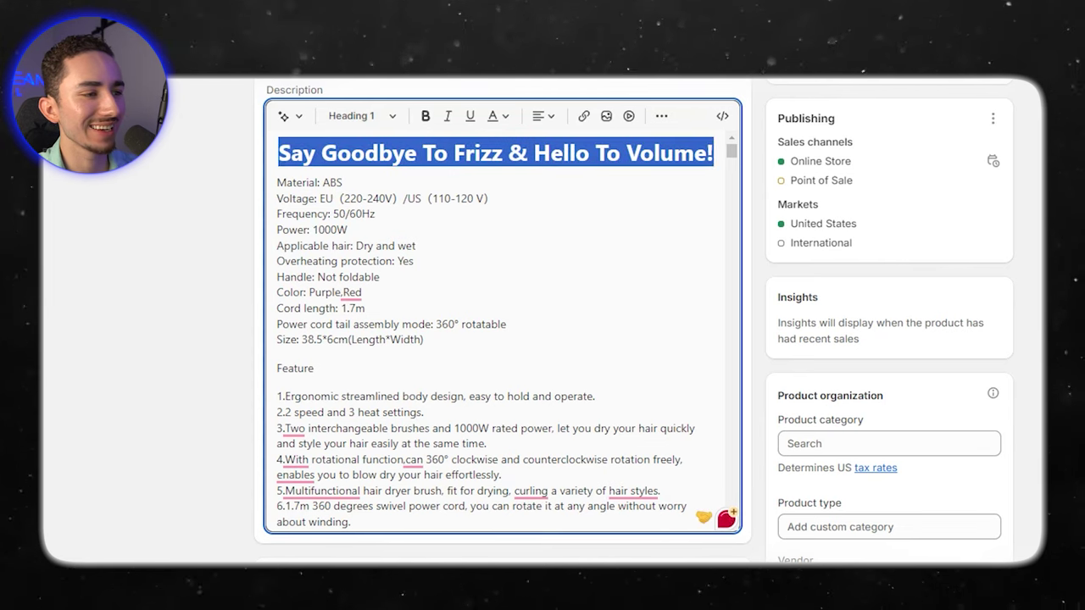
# Delete the supplier's specification and feature text between the new heading and "Package Content:" in the description
pyautogui.click(480, 215)
pyautogui.hotkey('shift', 'Up')
pyautogui.hotkey('shift', 'Up')
pyautogui.hotkey('shift', 'Up')
pyautogui.hotkey('shift', 'Up')
pyautogui.hotkey('shift', 'Up')
pyautogui.hotkey('shift', 'Up')
pyautogui.hotkey('shift', 'Up')
pyautogui.hotkey('shift', 'Up')
pyautogui.hotkey('shift', 'Up')
pyautogui.hotkey('shift', 'Up')
pyautogui.hotkey('shift', 'Up')
pyautogui.hotkey('shift', 'Up')
pyautogui.hotkey('shift', 'Up')
pyautogui.hotkey('shift', 'Up')
pyautogui.hotkey('shift', 'Up')
pyautogui.hotkey('shift', 'Up')
pyautogui.hotkey('shift', 'Up')
pyautogui.hotkey('shift', 'Up')
pyautogui.hotkey('shift', 'Up')
pyautogui.hotkey('shift', 'Up')
pyautogui.hotkey('shift', 'Home')
pyautogui.press('BackSpace')
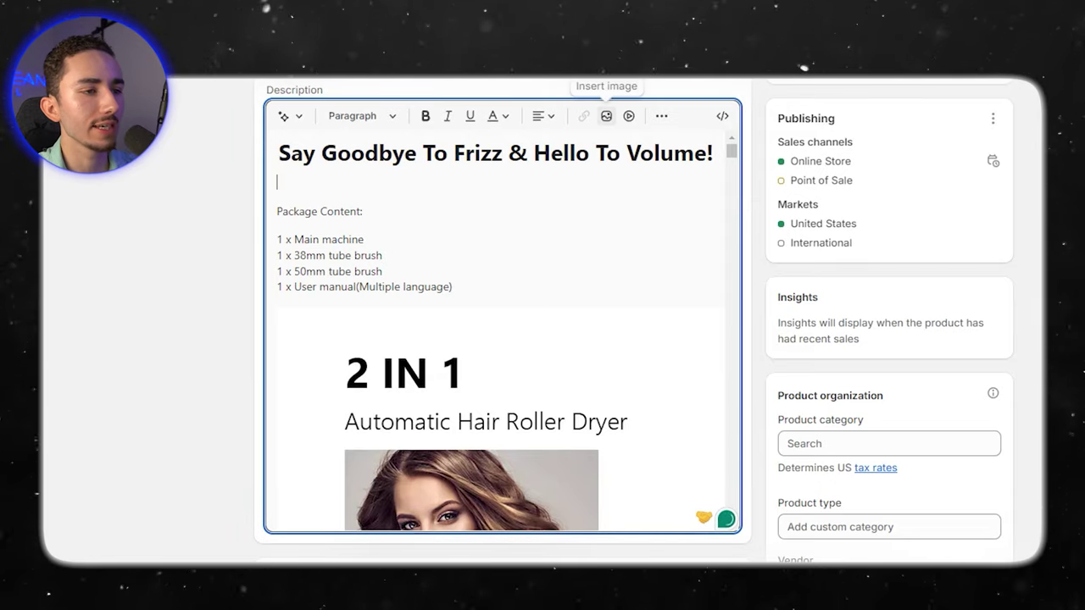
# Insert the uploaded image of the dark-haired woman in a white robe styling her hair below the heading and center it
pyautogui.click(606, 117)
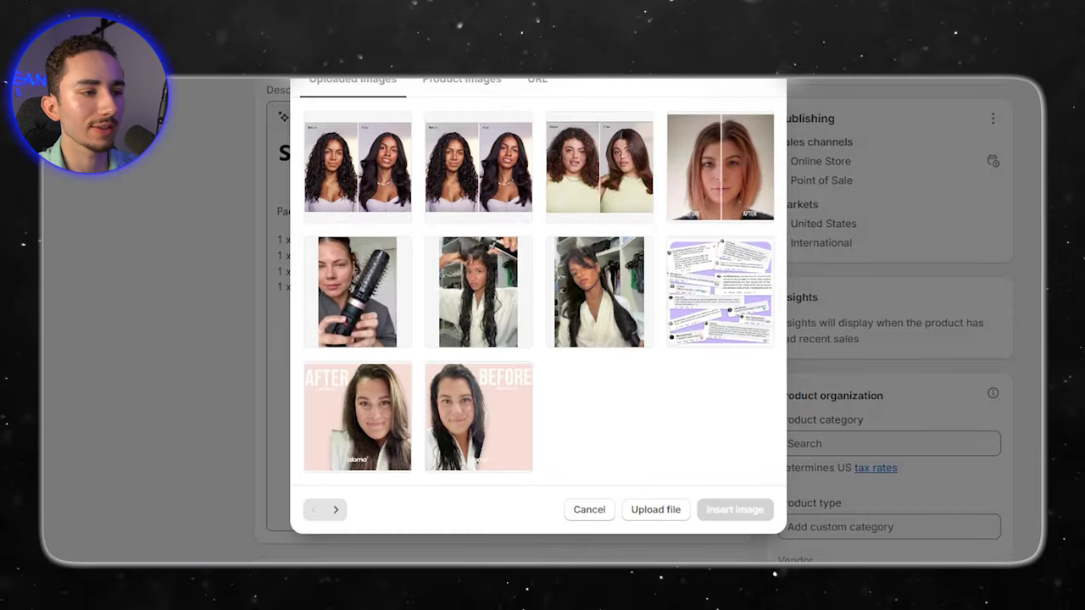
pyautogui.click(599, 292)
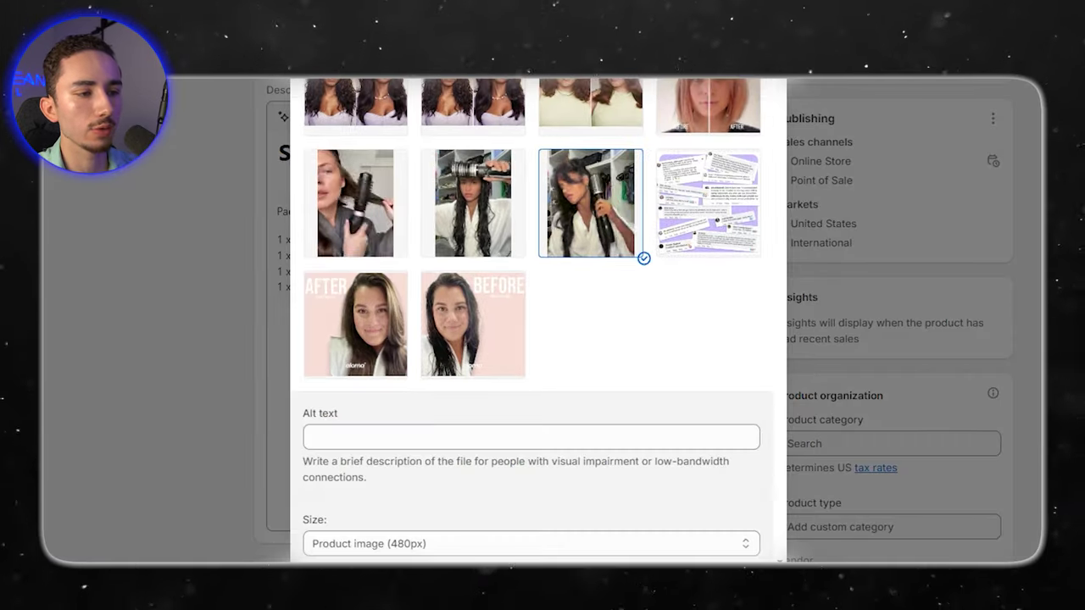
pyautogui.click(735, 598)
pyautogui.click(543, 116)
pyautogui.click(545, 162)
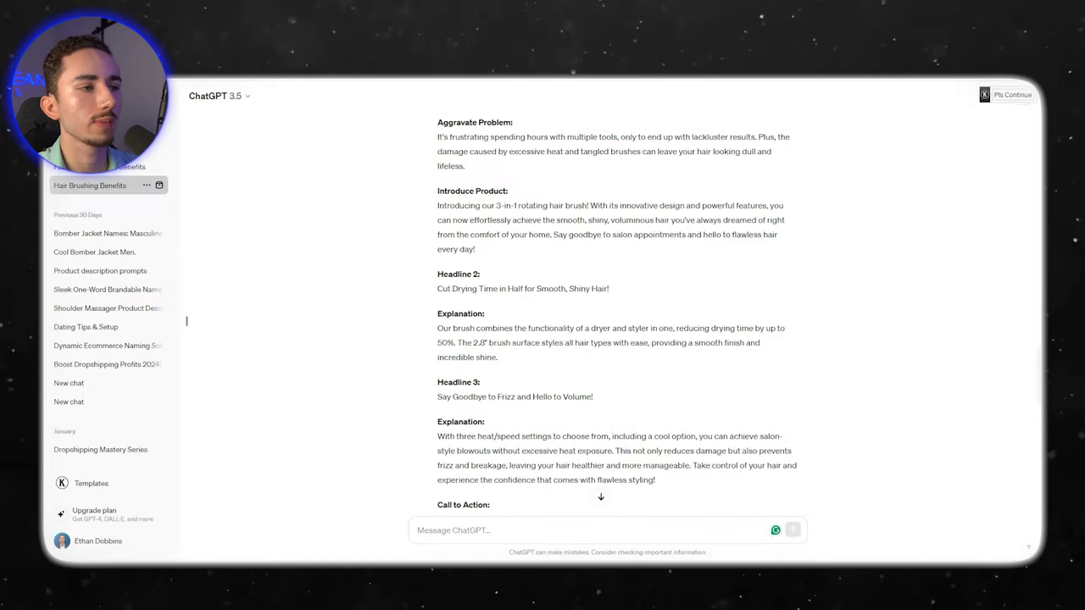
# Adapt ChatGPT's problem and product introduction copy into two description paragraphs starting "Let's face it, you're tired of paying hundreds" and "So ditch the headache"
pyautogui.scroll(2, 617, 322)
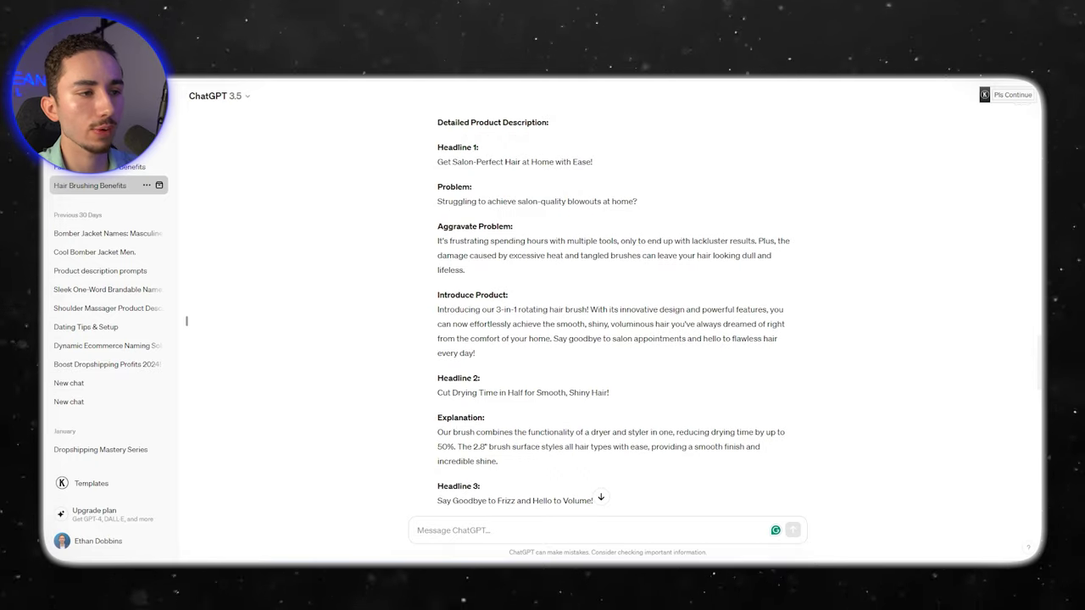
pyautogui.moveTo(438, 122); pyautogui.dragTo(532, 242)
pyautogui.click(533, 242)
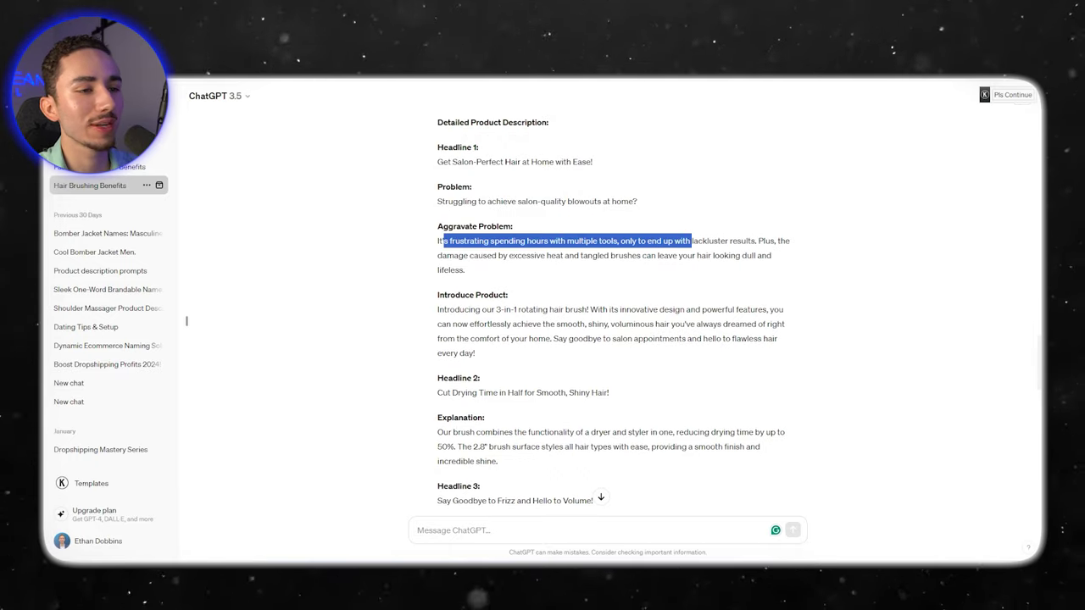
pyautogui.moveTo(749, 241); pyautogui.dragTo(740, 255)
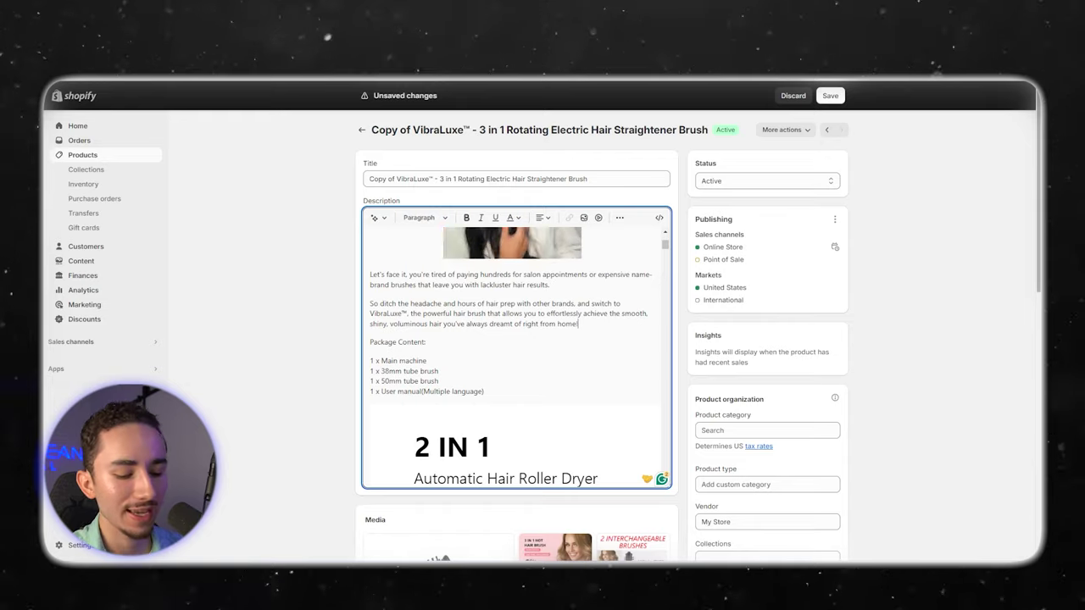
# Insert the uploaded before-and-after image of the woman in the yellow top below the "So ditch the headache" paragraph and center it
pyautogui.press('Return')
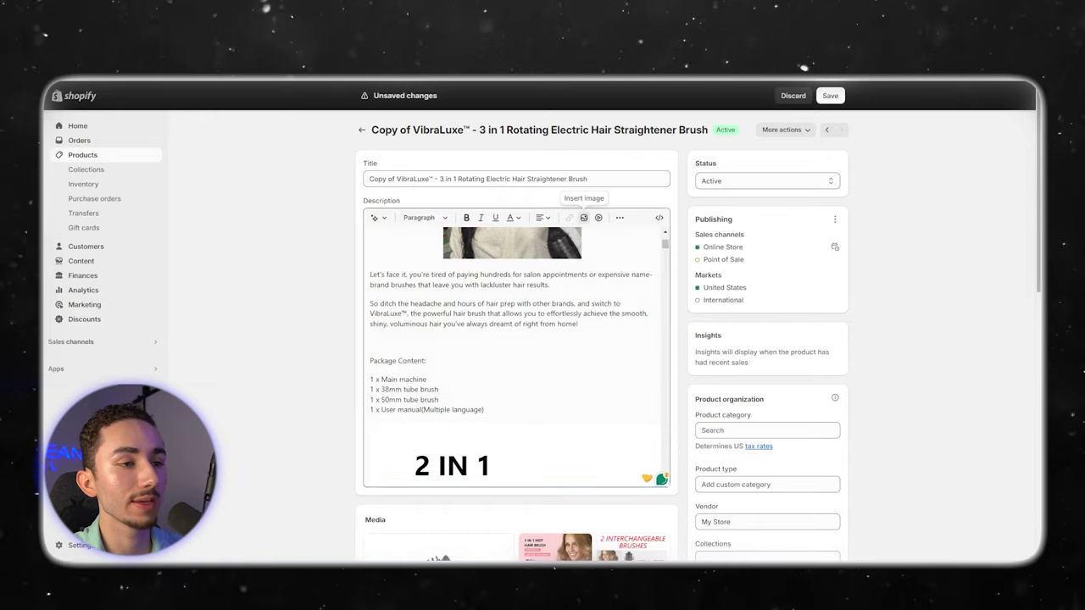
pyautogui.click(584, 218)
pyautogui.click(574, 251)
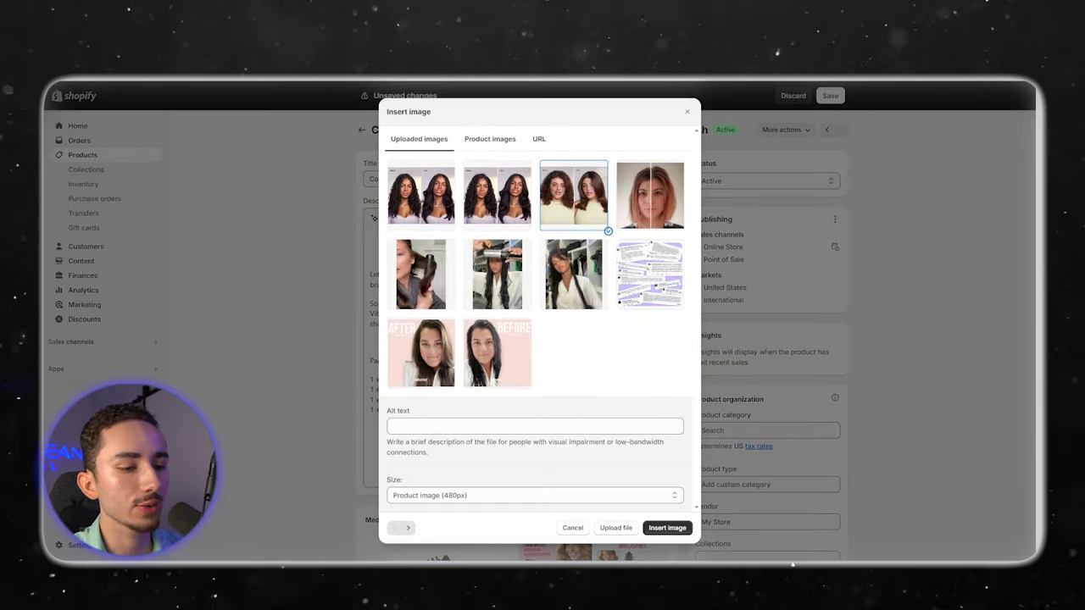
pyautogui.click(667, 529)
pyautogui.scroll(-2, 652, 275)
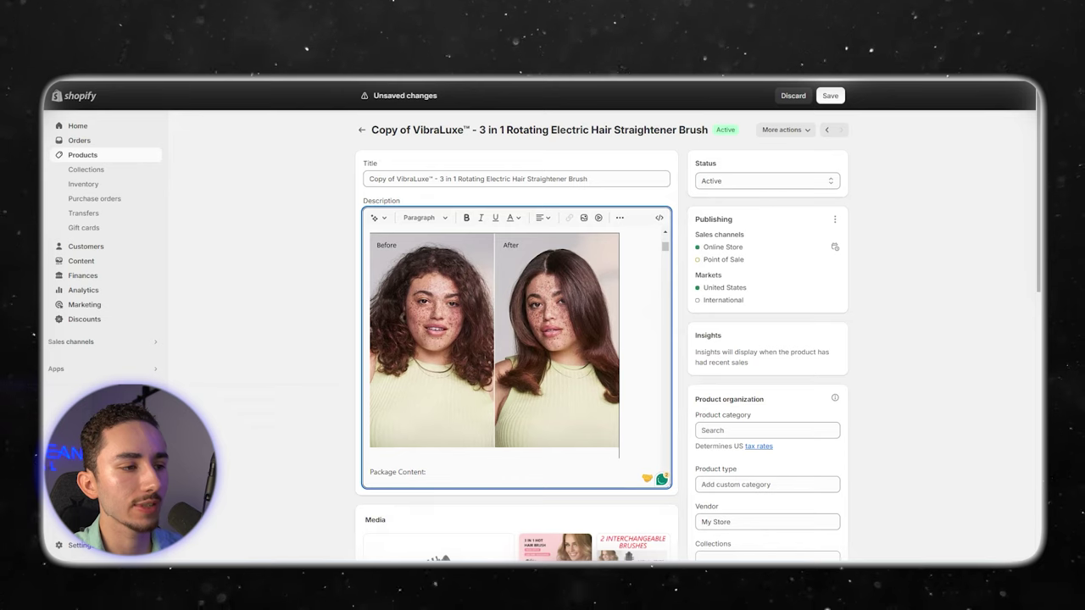
pyautogui.scroll(2, 513, 356)
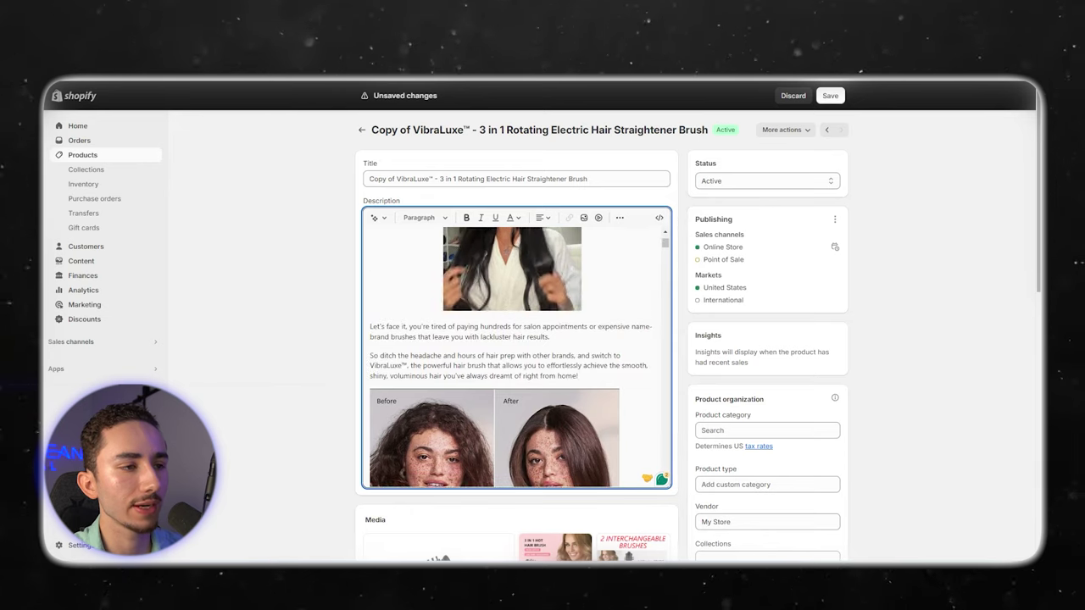
pyautogui.click(543, 218)
pyautogui.click(544, 248)
pyautogui.scroll(-1, 513, 356)
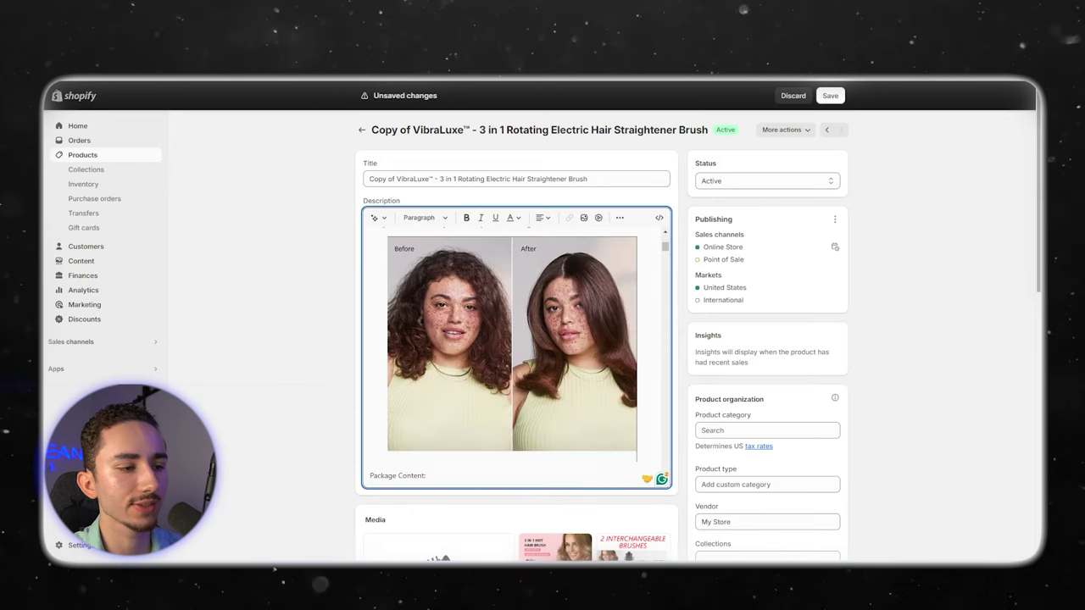
pyautogui.scroll(-3, 513, 356)
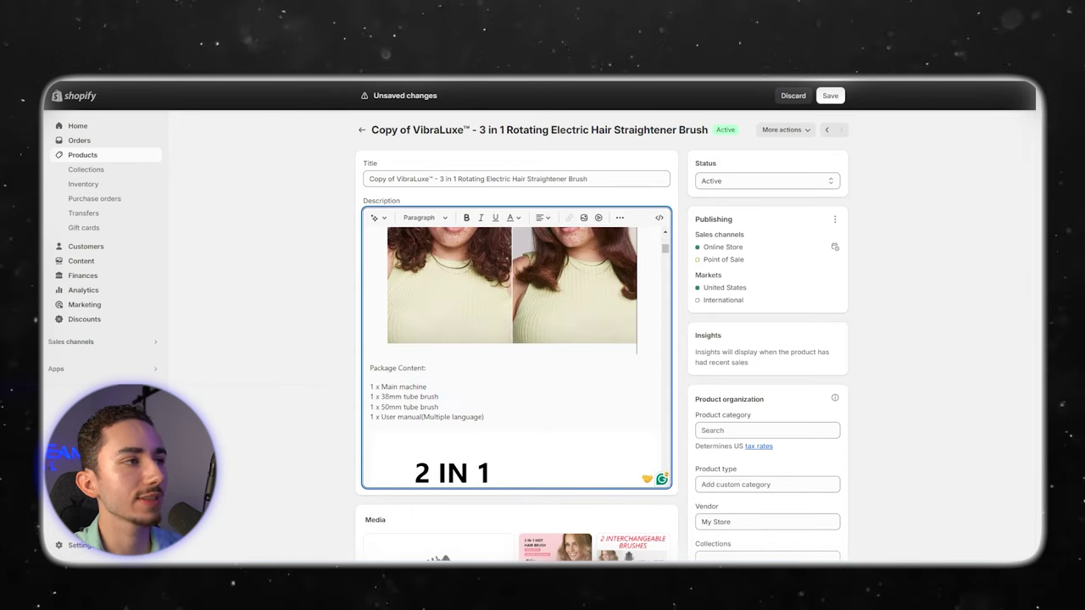
# Add ChatGPT's headline "Cut Drying Time in Half for Smooth, Shiny Hair!" below the image, with an explanation paragraph ending "keeping your hair safe."
pyautogui.click(287, 39)
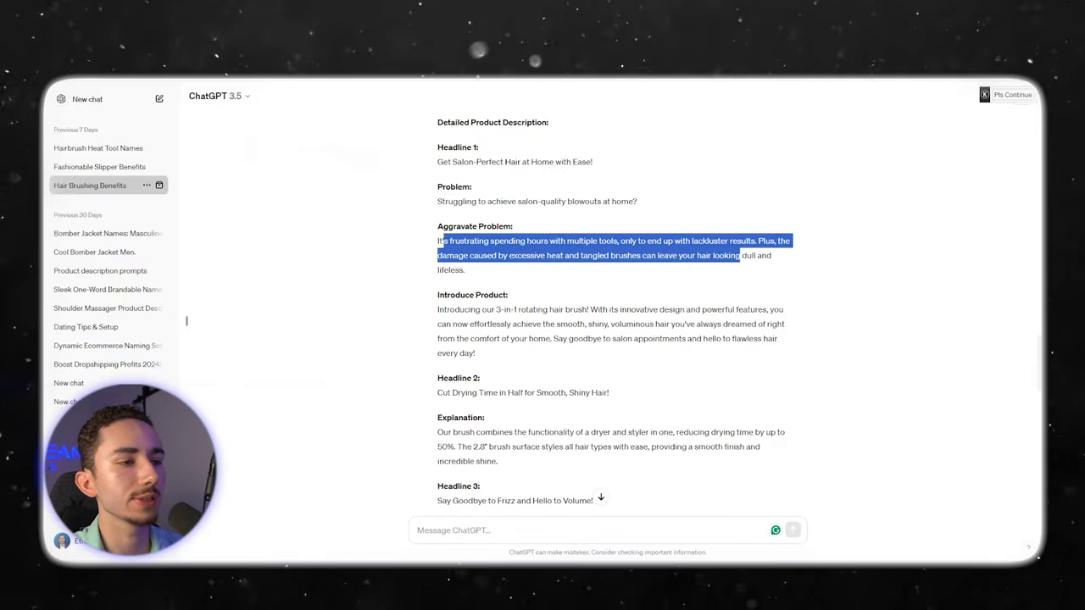
pyautogui.click(740, 257)
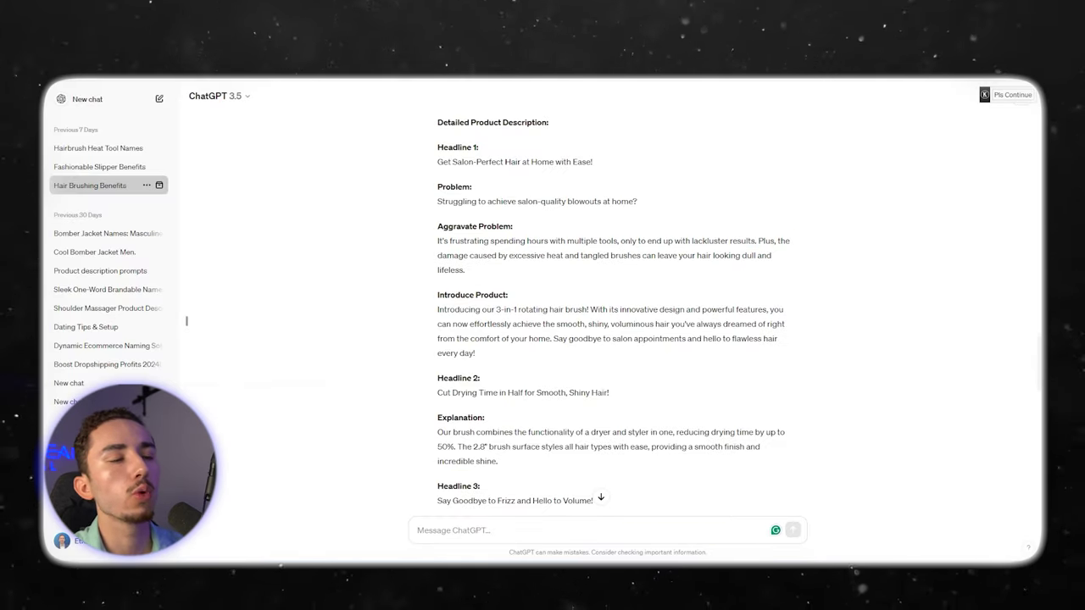
pyautogui.scroll(-2, 610, 322)
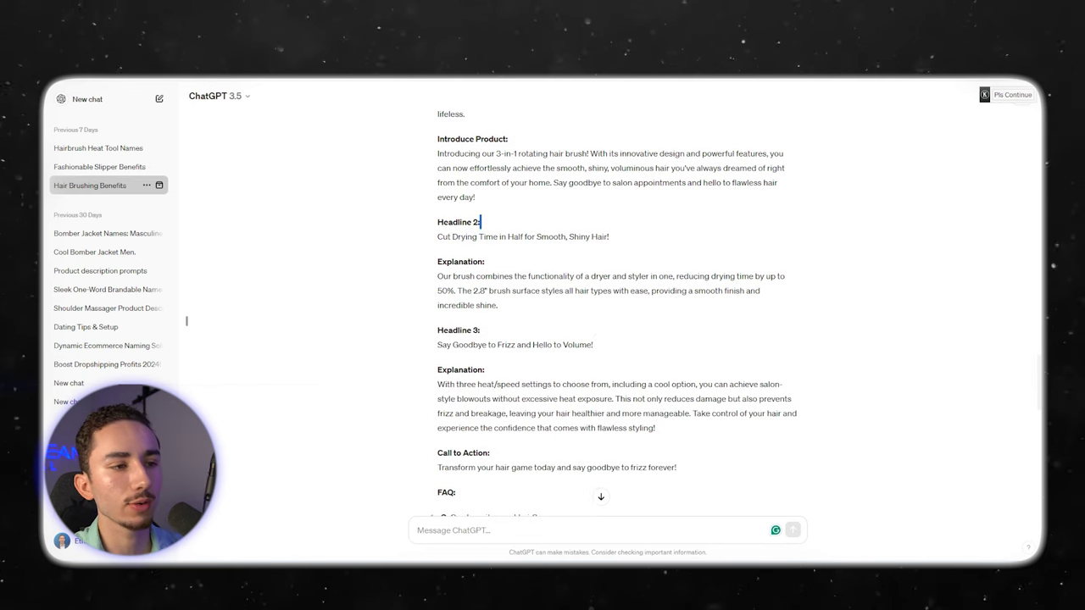
pyautogui.moveTo(481, 221); pyautogui.dragTo(609, 237)
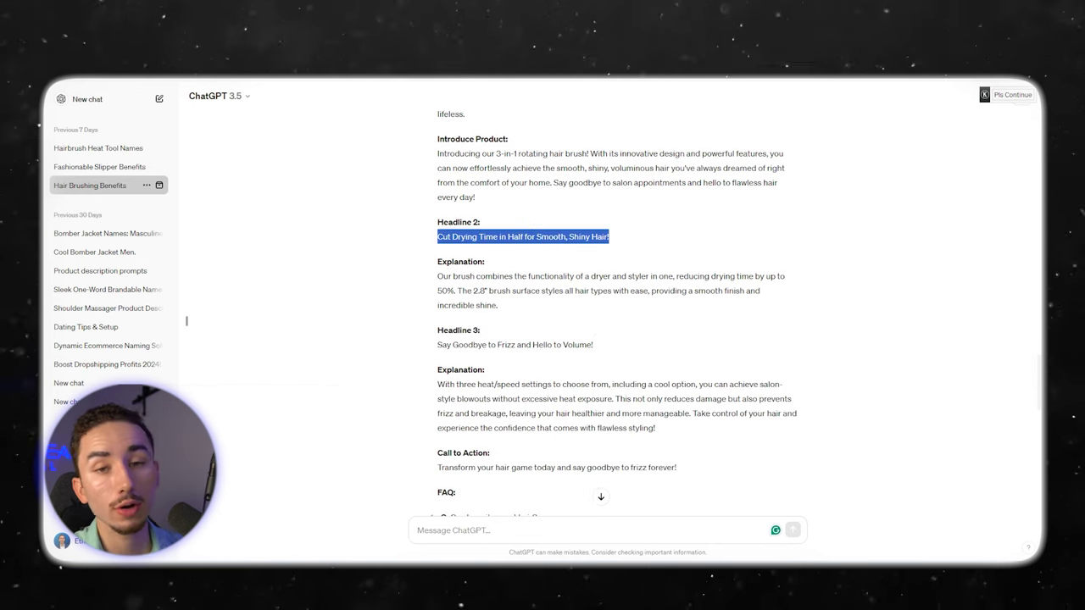
pyautogui.scroll(10, 186, 320)
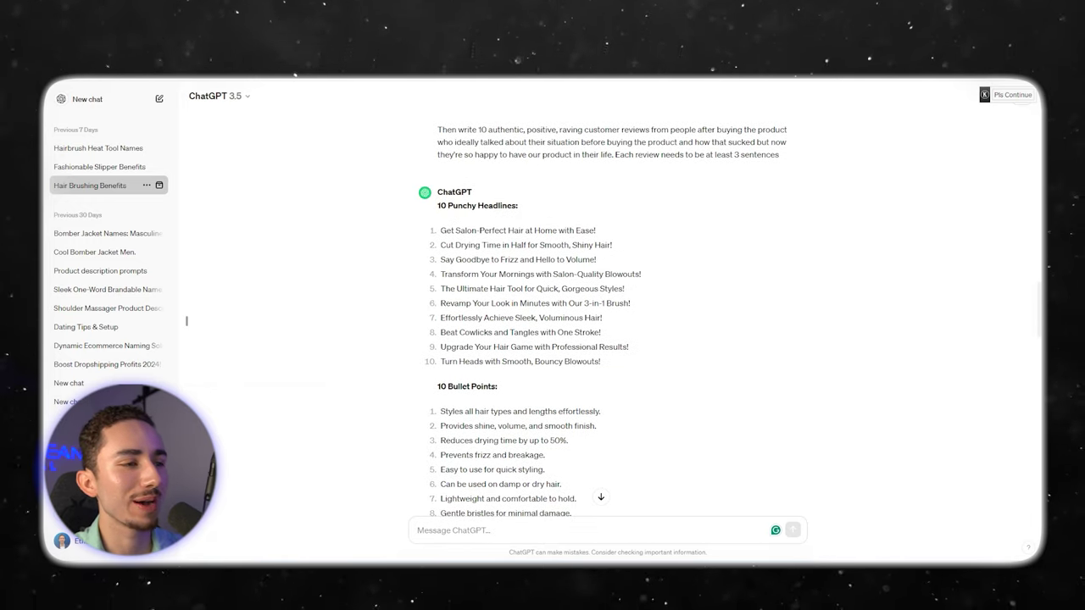
pyautogui.scroll(-8, 186, 321)
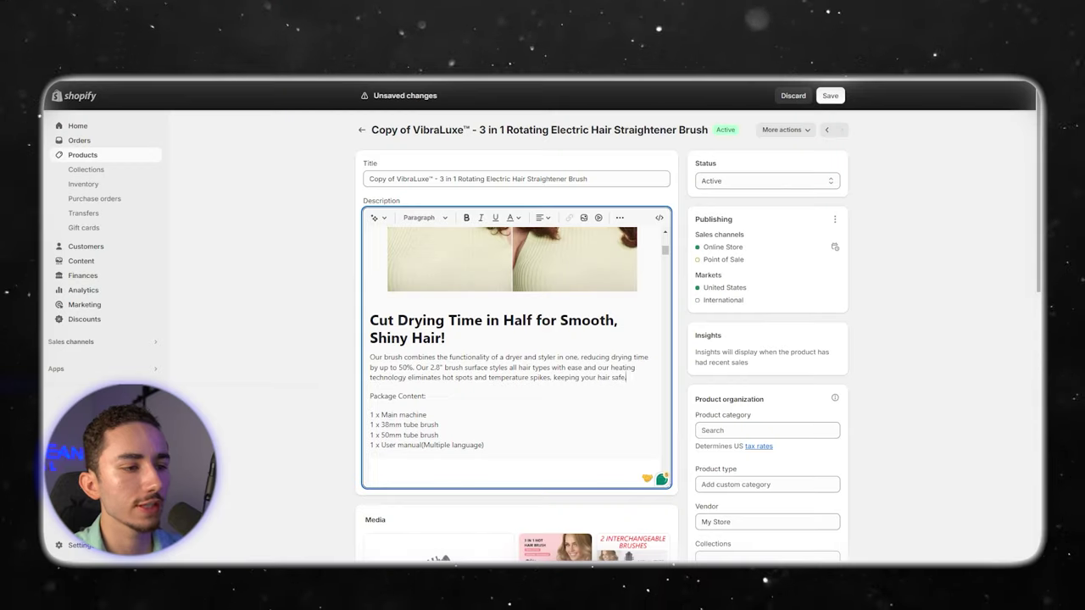
pyautogui.press('Return')
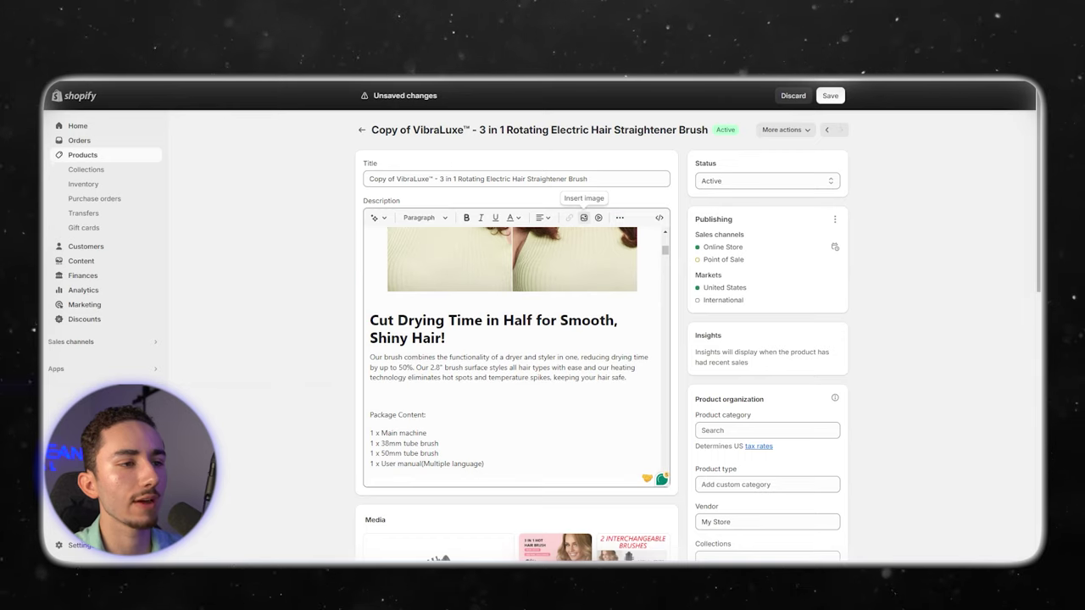
# Insert the uploaded image of the woman in the grey robe using the brush below the "Cut Drying Time in Half" explanation and center it
pyautogui.click(583, 218)
pyautogui.click(423, 332)
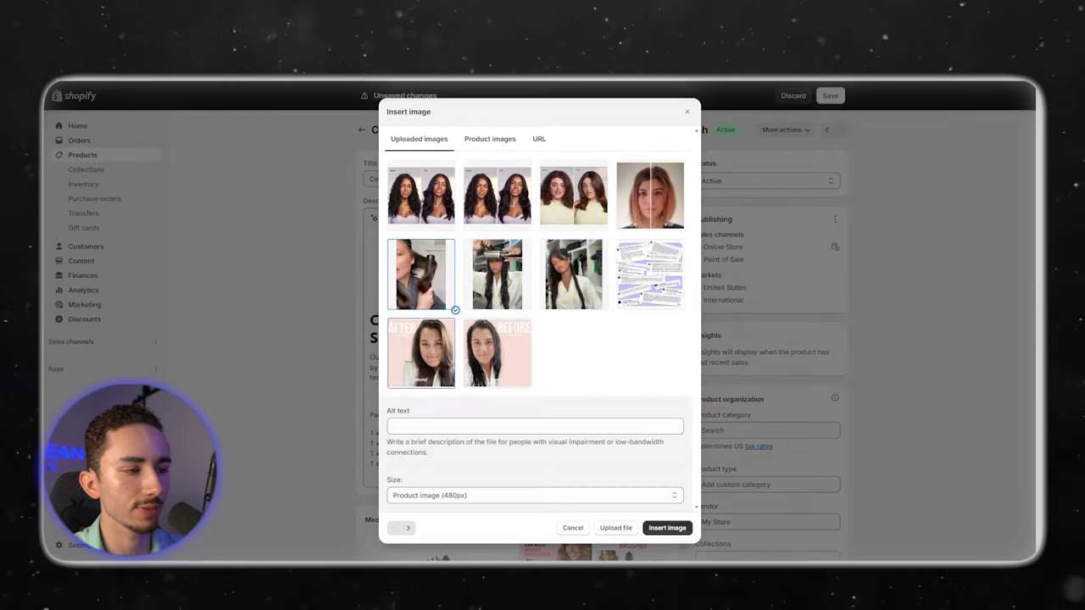
pyautogui.click(666, 528)
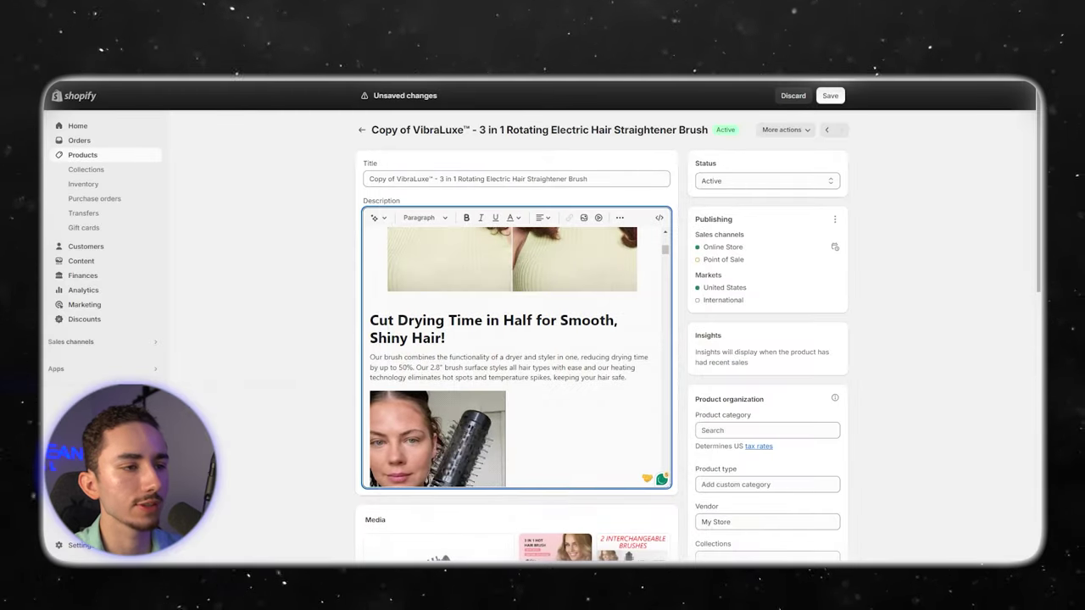
pyautogui.click(543, 217)
pyautogui.click(545, 247)
# Examine ChatGPT's third headline and explanation and the Moroccanoil, Laifen and T3 AireBrush pages for copy about hair protection
pyautogui.scroll(-2, 516, 356)
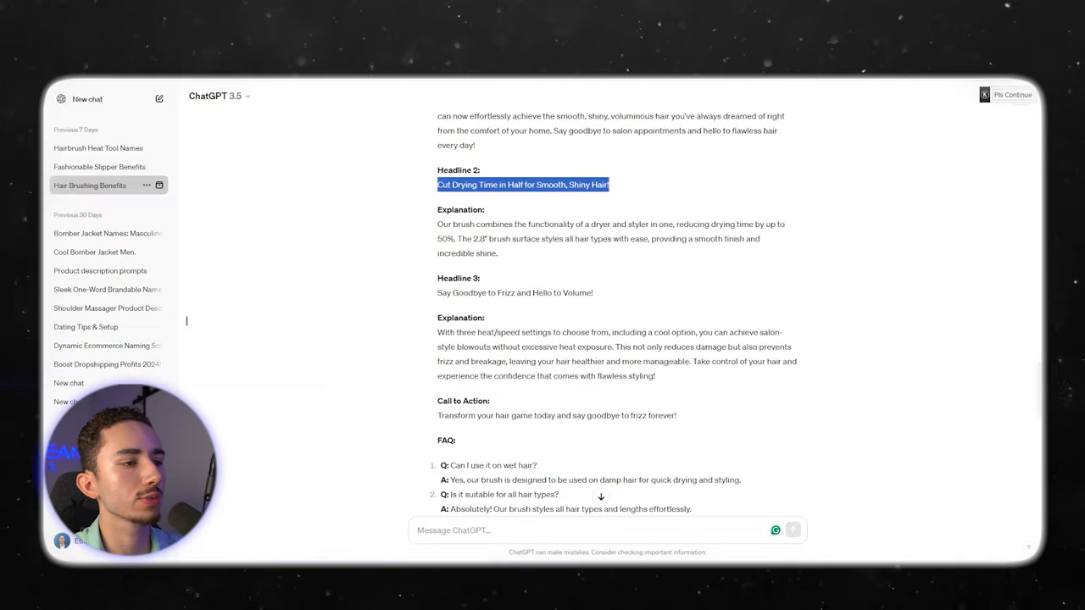
pyautogui.scroll(-2, 593, 322)
pyautogui.scroll(-1, 607, 322)
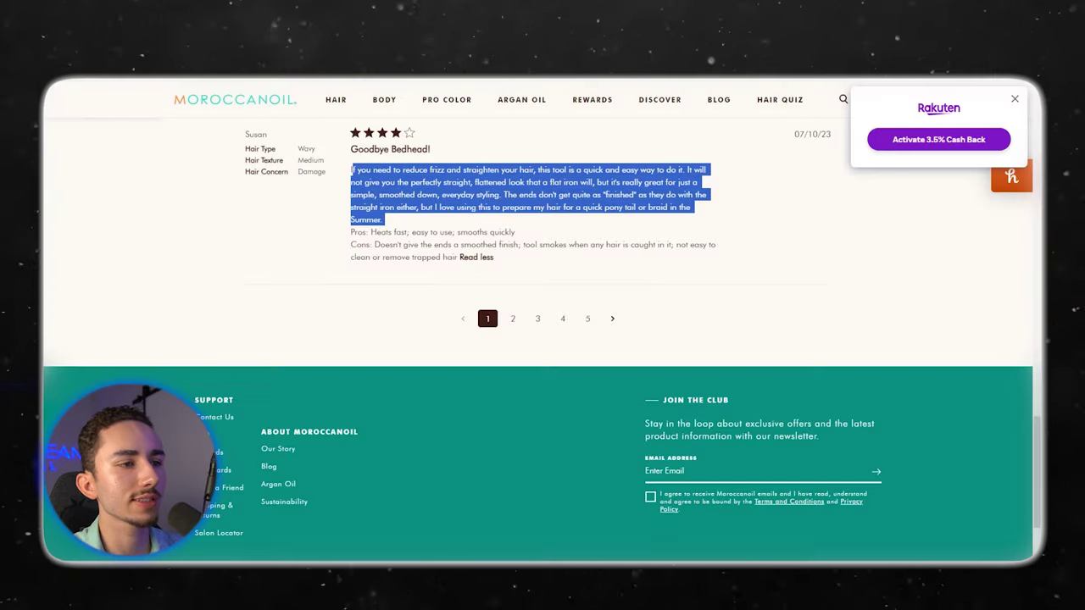
pyautogui.scroll(3, 484, 296)
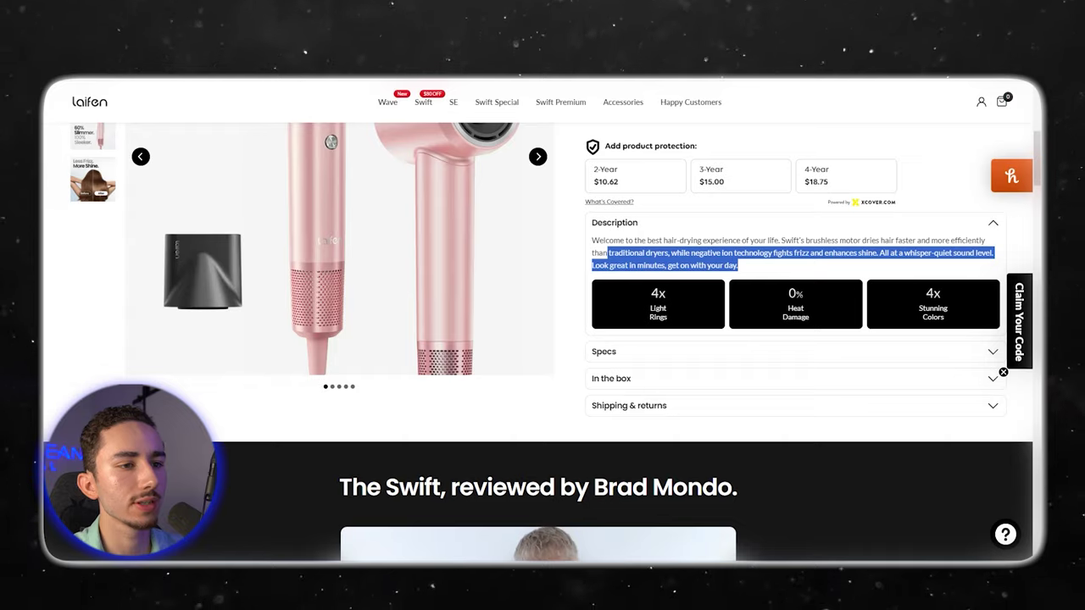
pyautogui.scroll(-15, 543, 339)
pyautogui.scroll(-8, 543, 339)
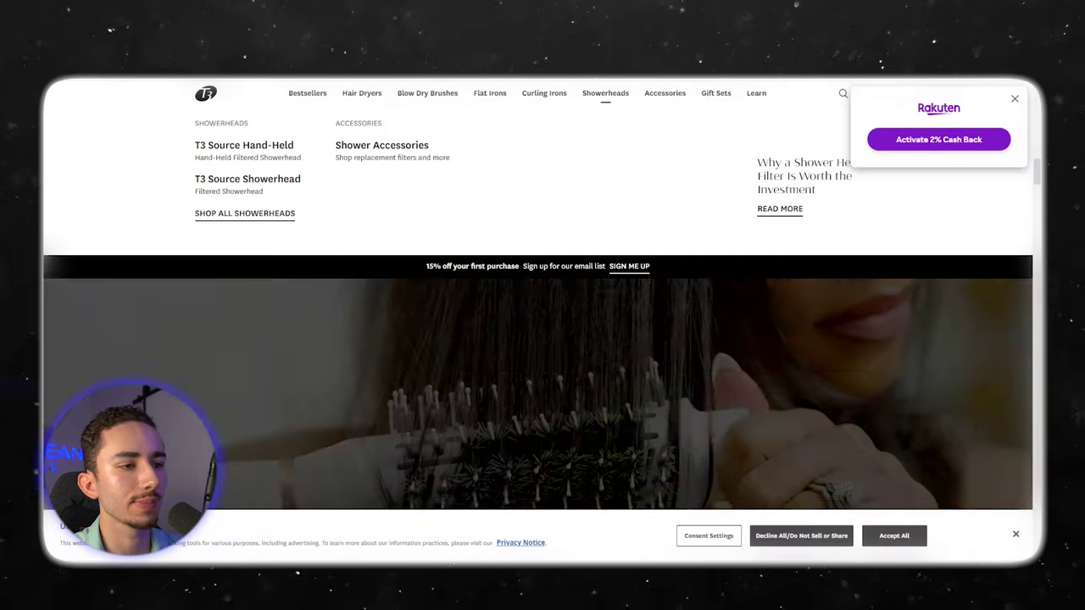
pyautogui.scroll(-5, 542, 339)
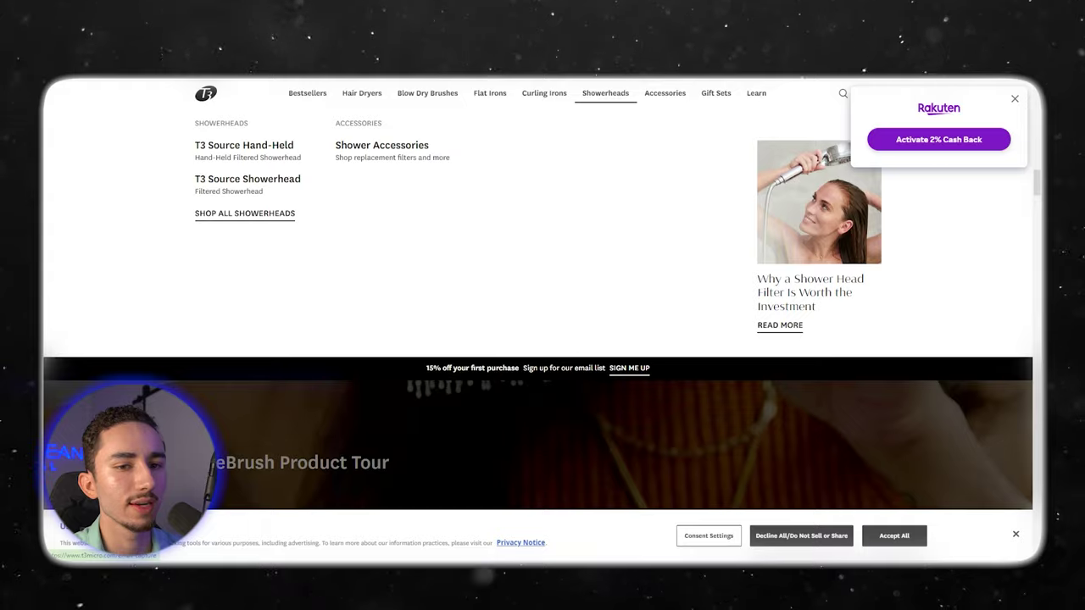
pyautogui.scroll(-4, 543, 340)
pyautogui.scroll(2, 542, 339)
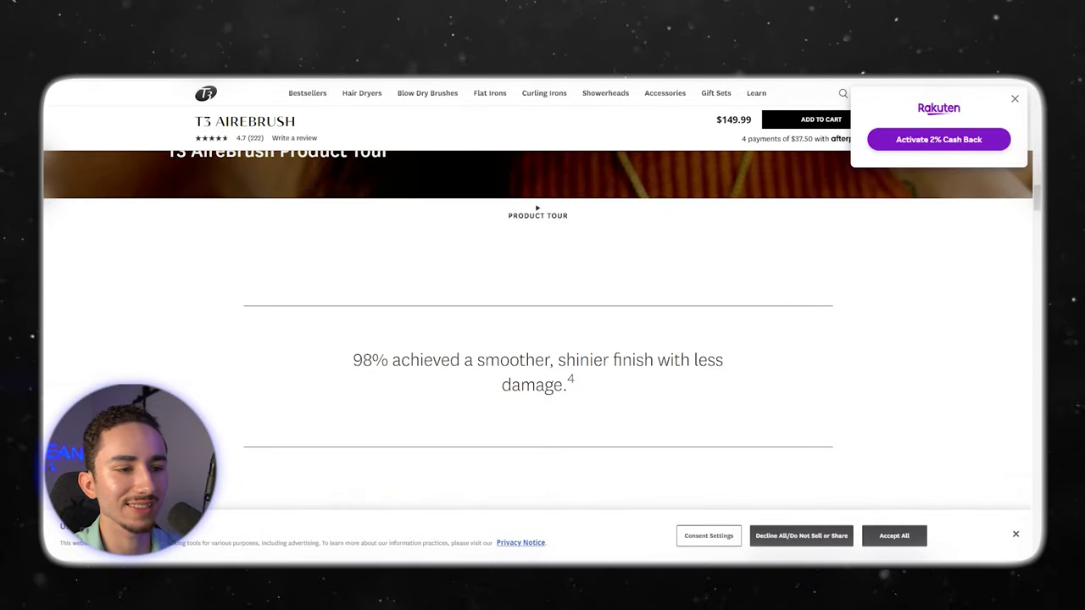
pyautogui.scroll(-10, 543, 339)
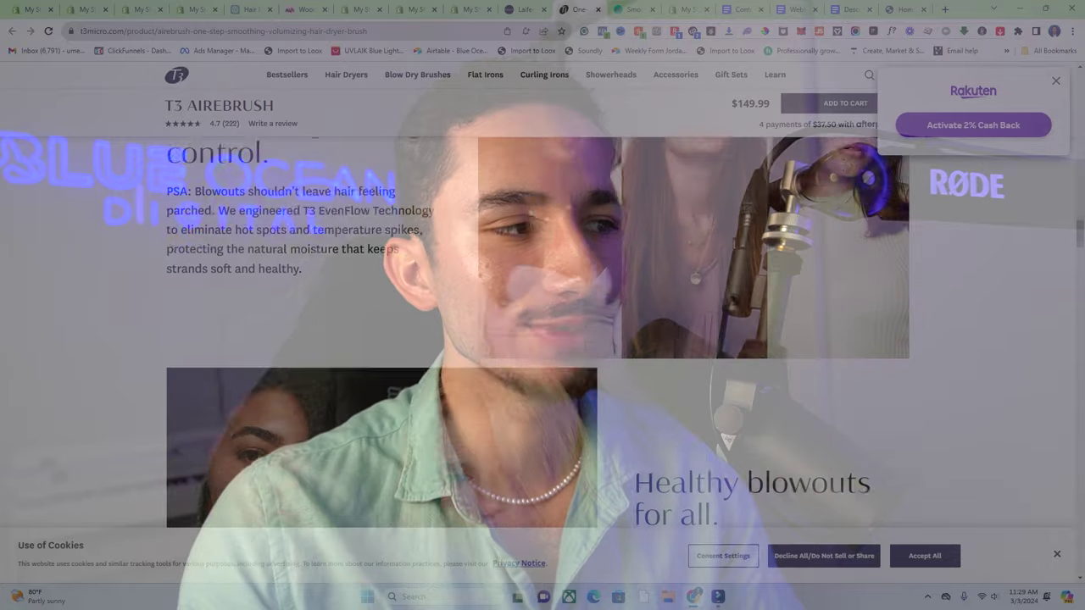
pyautogui.scroll(2, 542, 339)
pyautogui.scroll(-4, 543, 339)
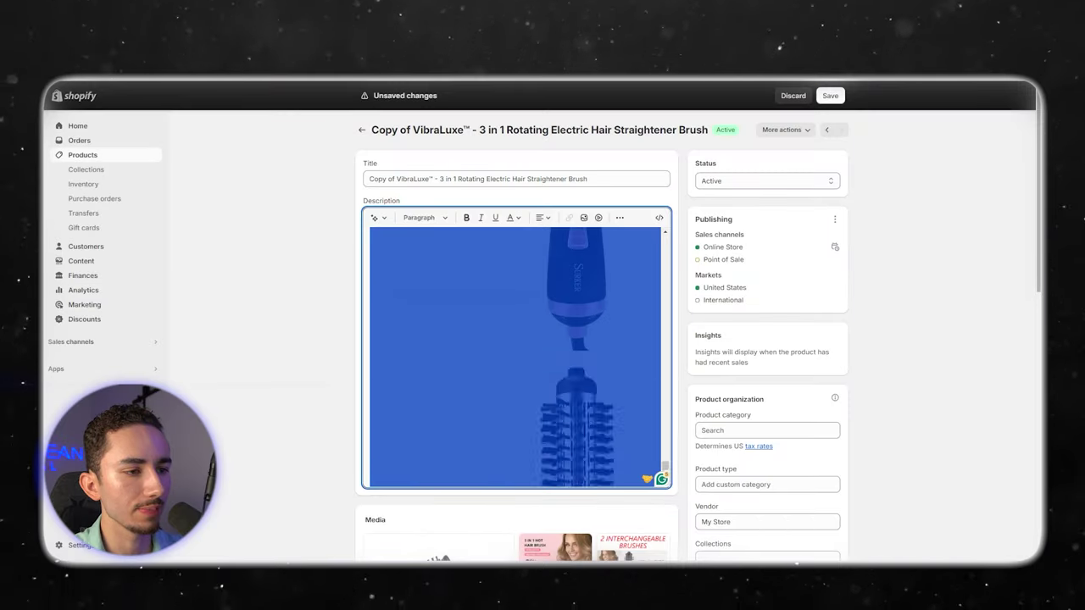
# Replace the leftover supplier content with a centered heading "Keep Your Hair Healthy & Happy" and two paragraphs on heat settings and reduced damage
pyautogui.scroll(-5, 515, 356)
pyautogui.scroll(4, 516, 339)
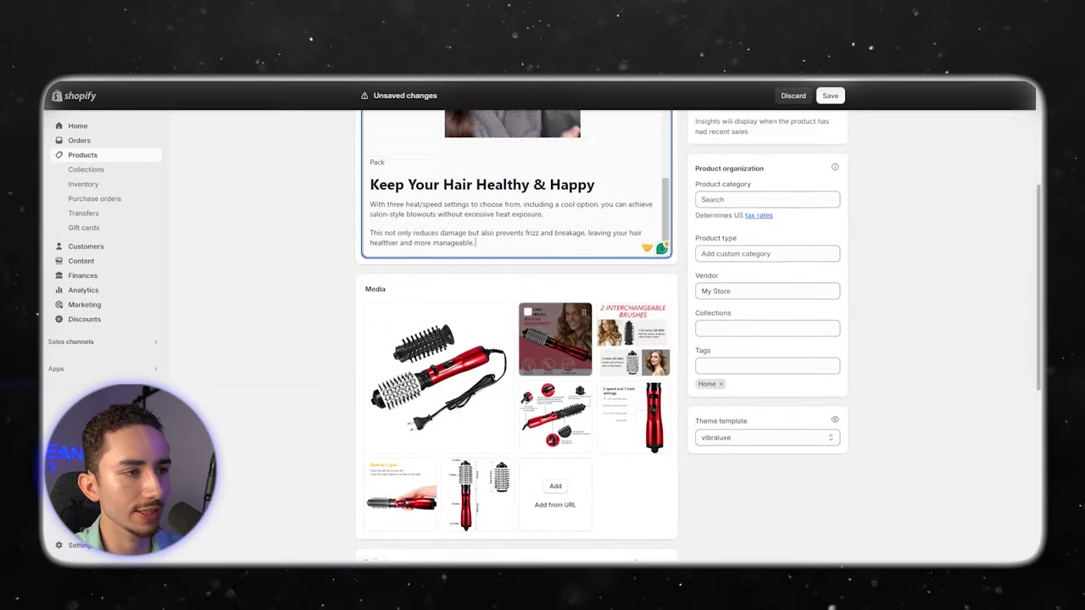
pyautogui.scroll(2, 516, 356)
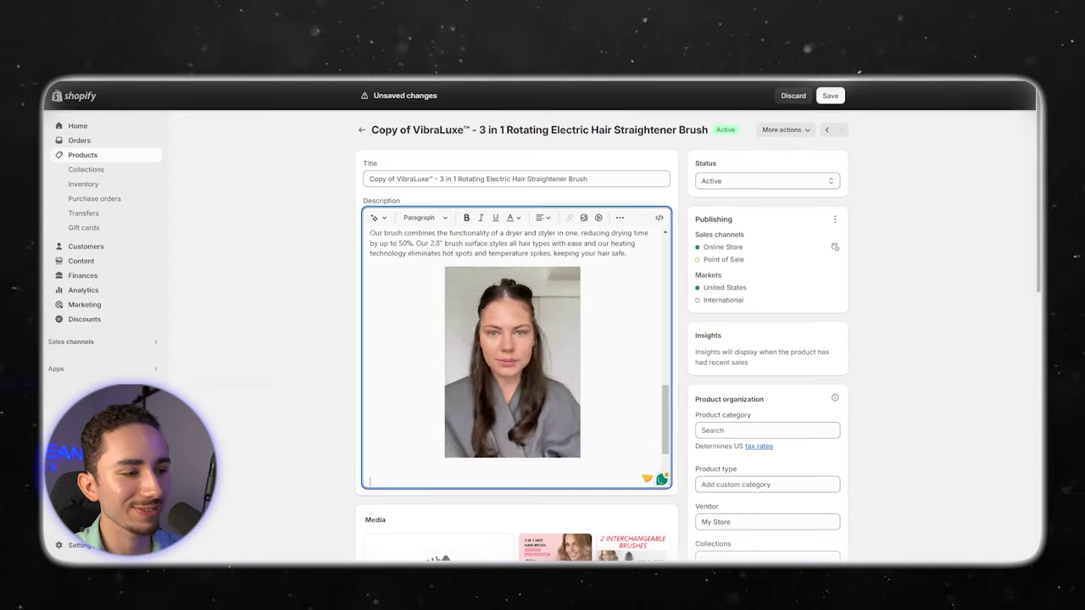
pyautogui.scroll(-4, 515, 357)
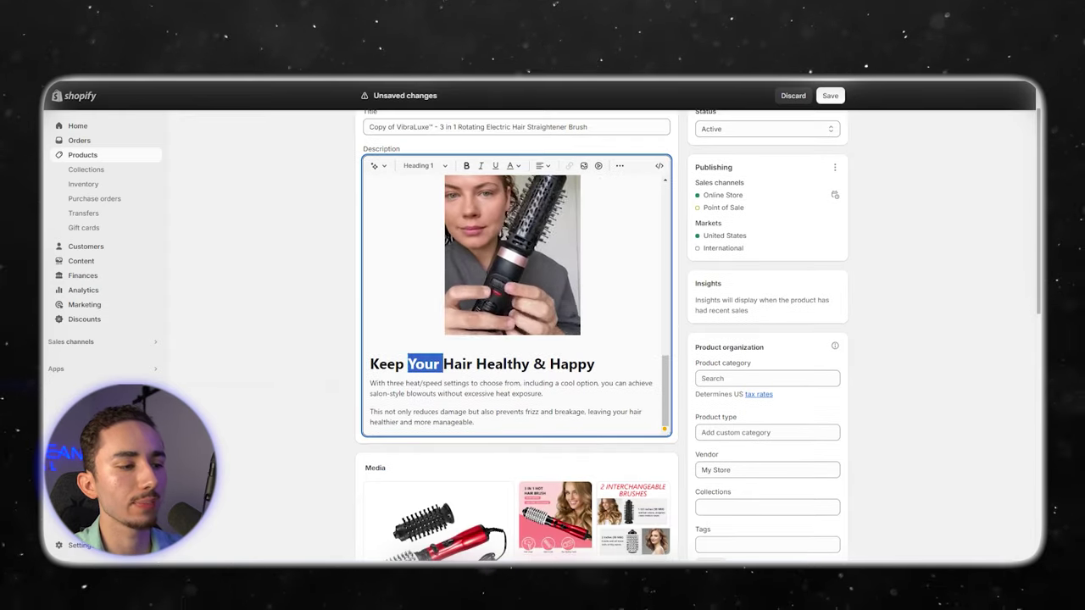
pyautogui.click(543, 166)
pyautogui.click(544, 196)
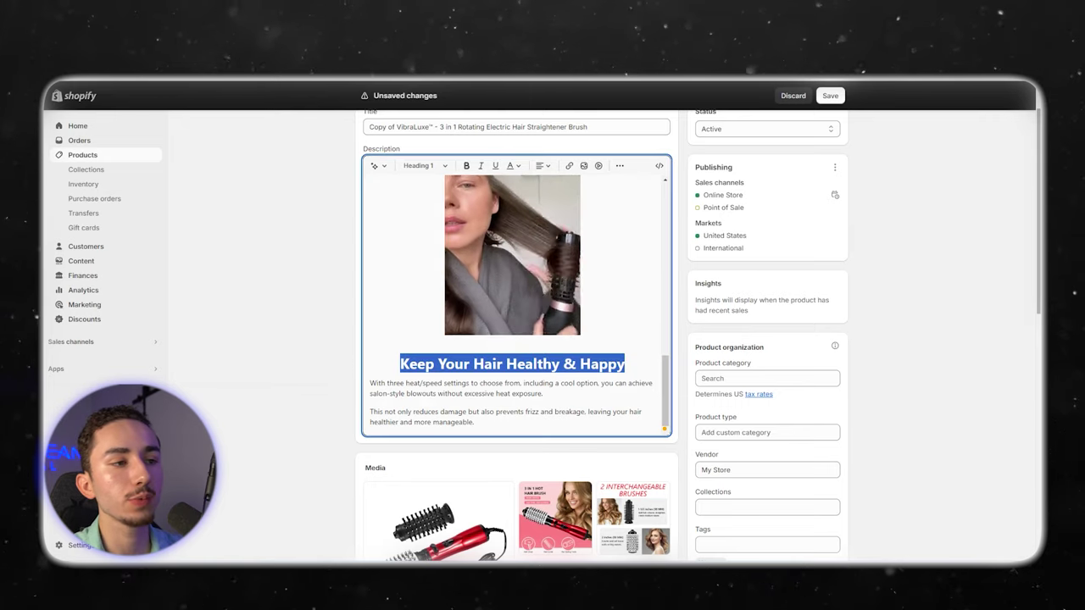
# Remove the gap between the grey-robe image and the "Keep Your Hair Healthy & Happy" heading, keeping the heading on its own line
pyautogui.scroll(5, 516, 305)
pyautogui.scroll(-5, 515, 305)
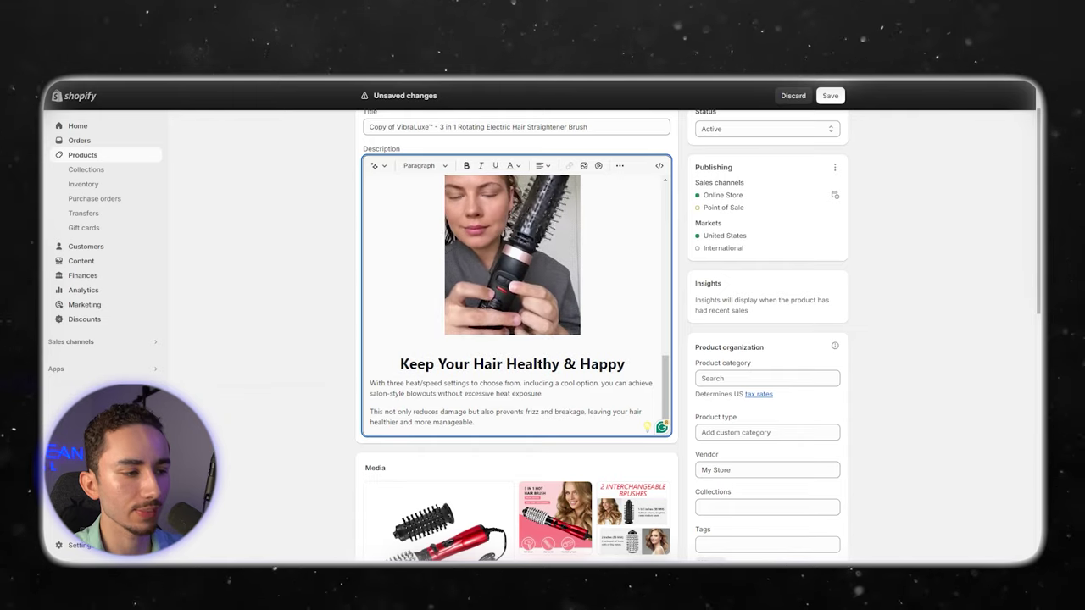
pyautogui.press('BackSpace')
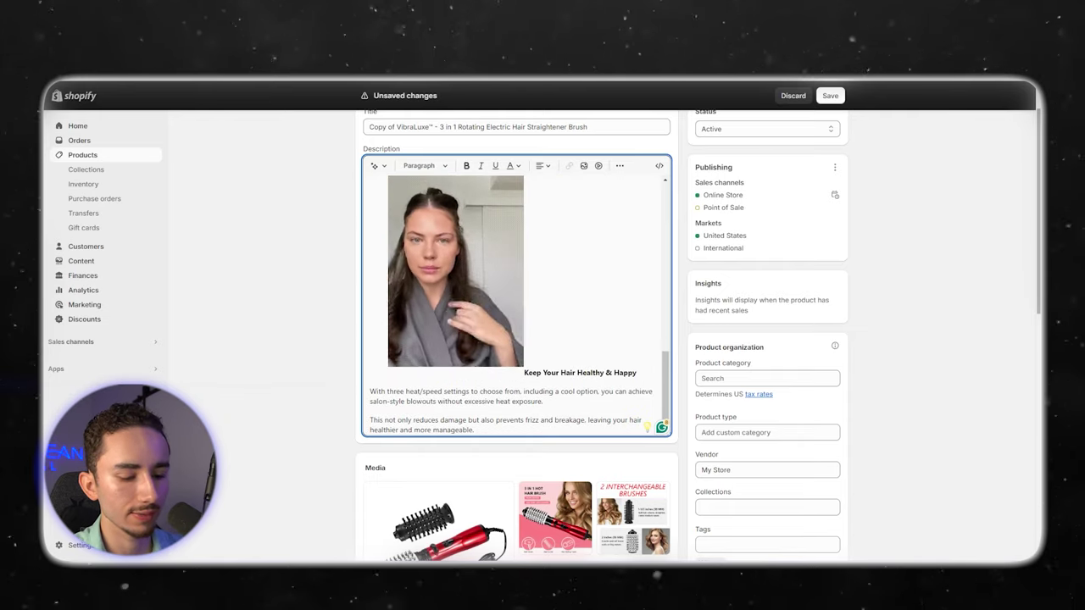
pyautogui.press('Return')
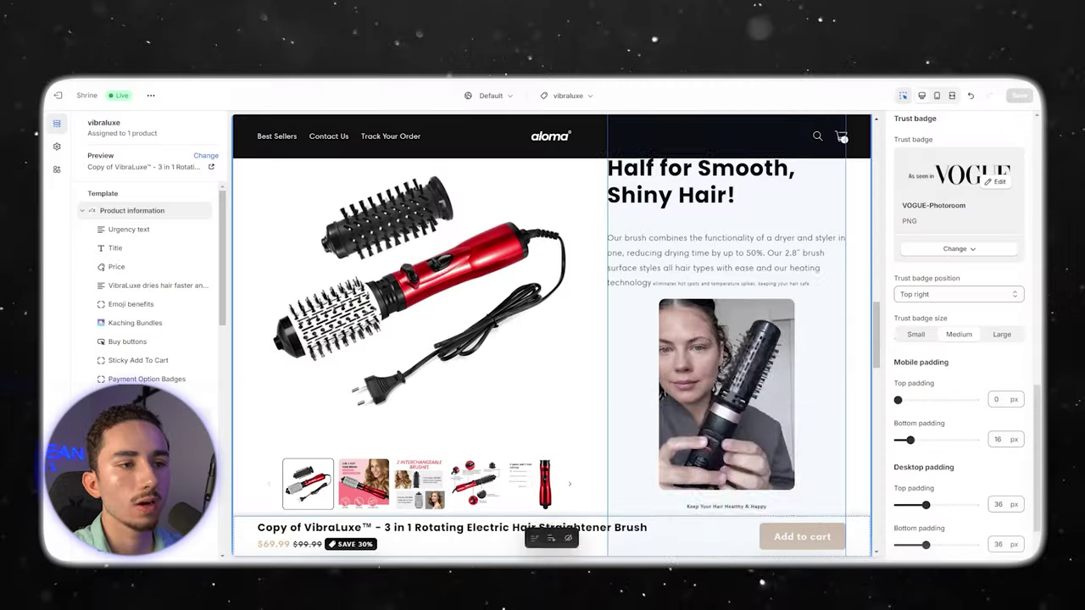
# Review the VibraLuxe page preview from the title and benefits through the description to the comparison table
pyautogui.scroll(14, 726, 283)
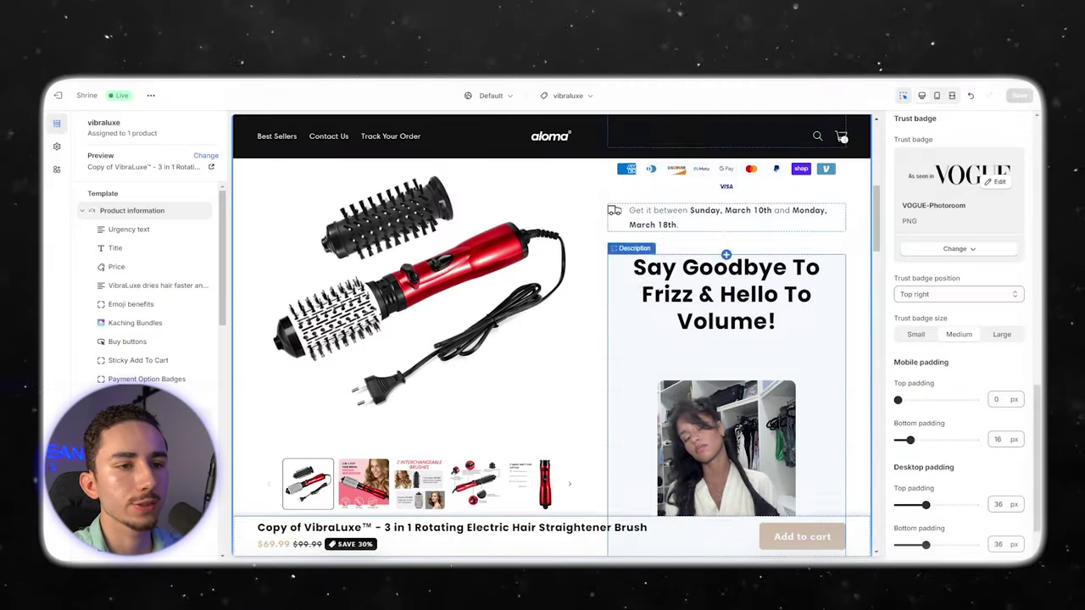
pyautogui.scroll(5, 726, 271)
pyautogui.scroll(-2, 727, 271)
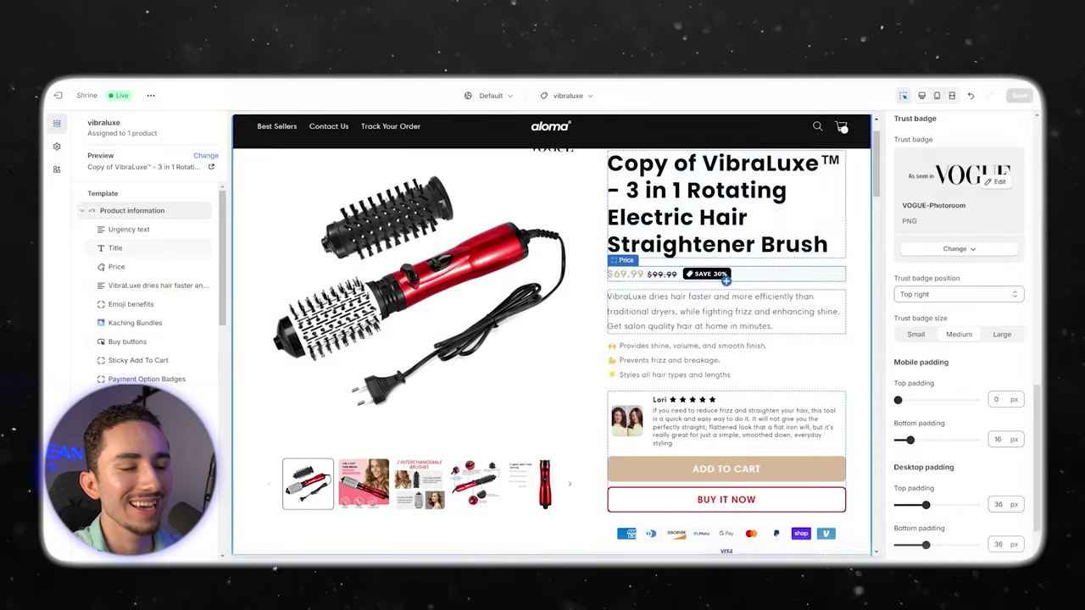
pyautogui.scroll(-2, 725, 339)
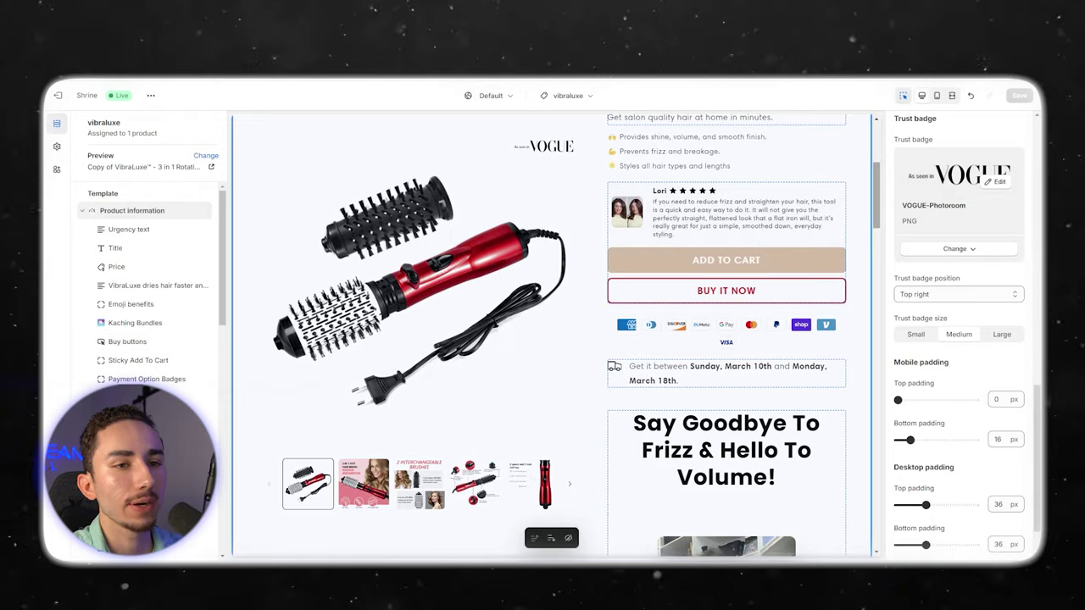
pyautogui.scroll(-10, 551, 339)
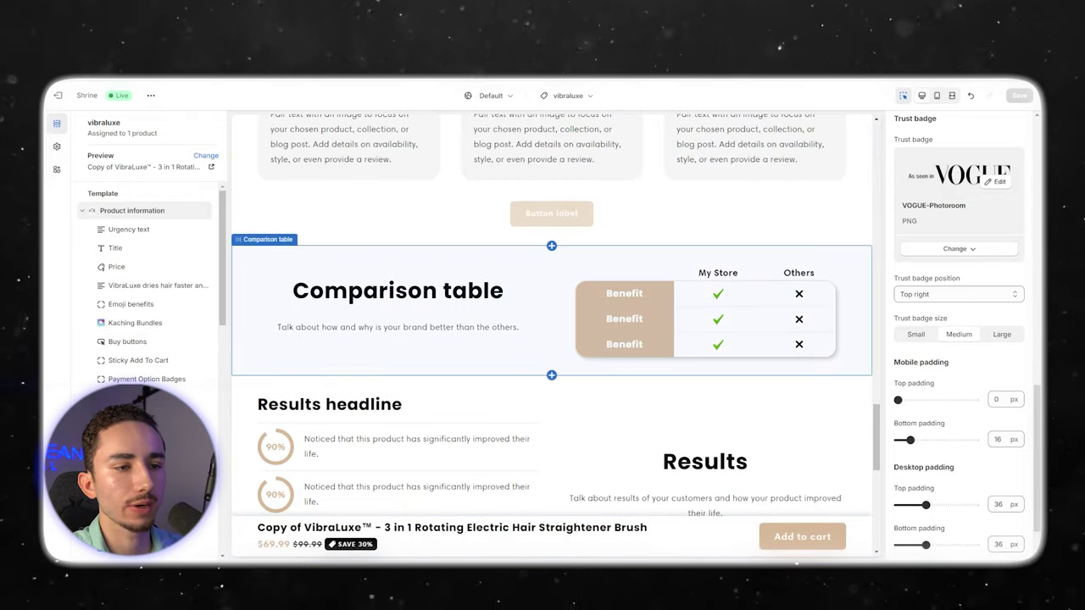
# Check the comparison table's first row and ChatGPT's copy, and delete the Comparison table section from the vibraluxe template
pyautogui.click(543, 313)
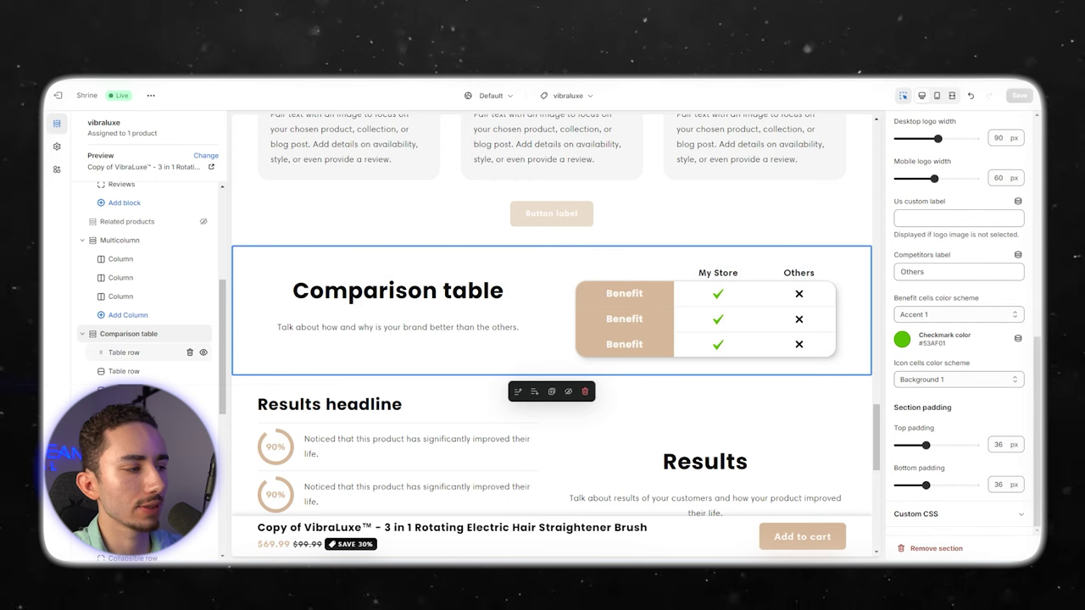
pyautogui.click(125, 352)
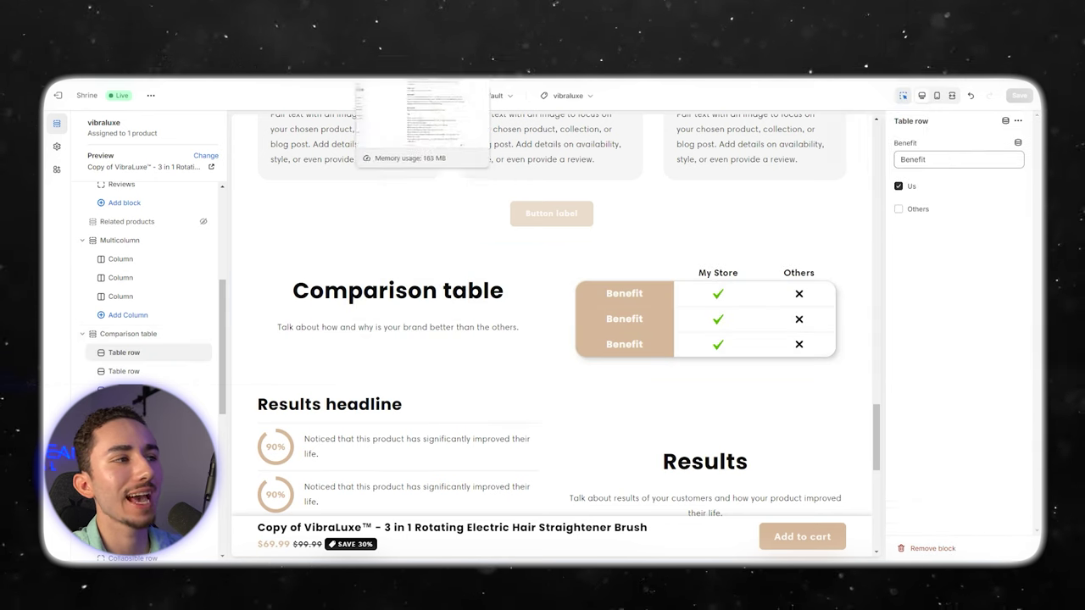
pyautogui.click(330, 43)
pyautogui.scroll(-8, 607, 322)
pyautogui.scroll(1, 187, 321)
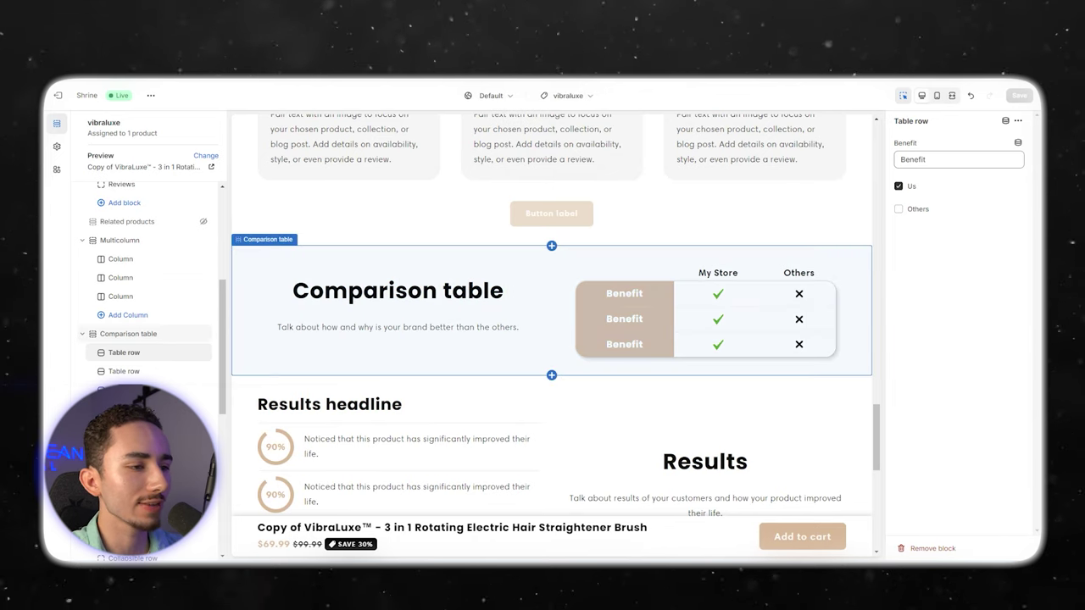
pyautogui.click(128, 334)
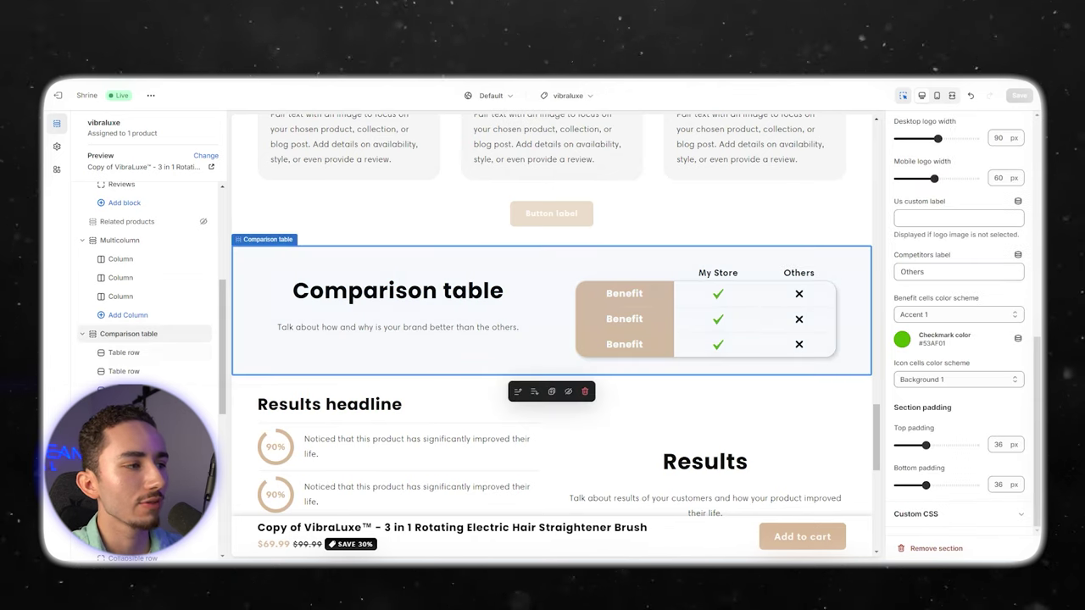
pyautogui.click(585, 392)
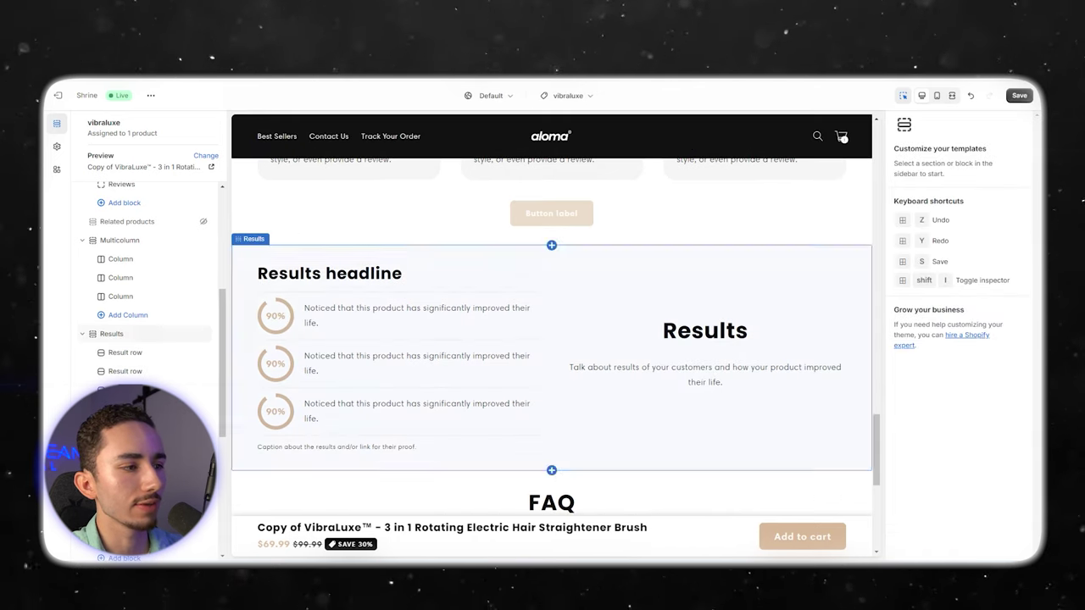
# Add the SS - Product Comparison Table section after the product reviews and save the vibraluxe template
pyautogui.click(112, 334)
pyautogui.scroll(-5, 149, 280)
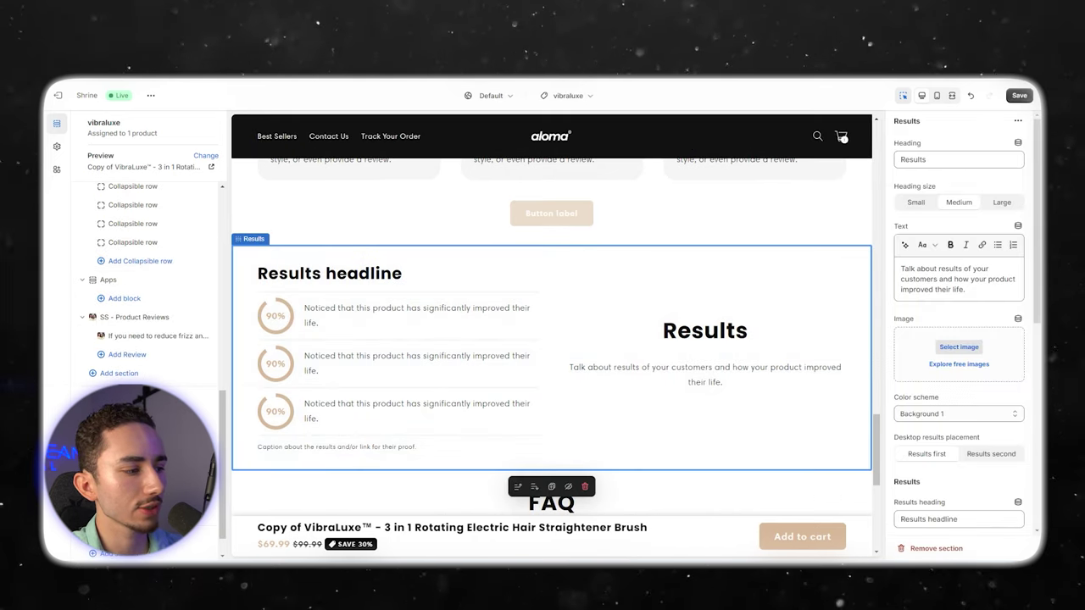
pyautogui.click(118, 373)
pyautogui.scroll(-10, 280, 424)
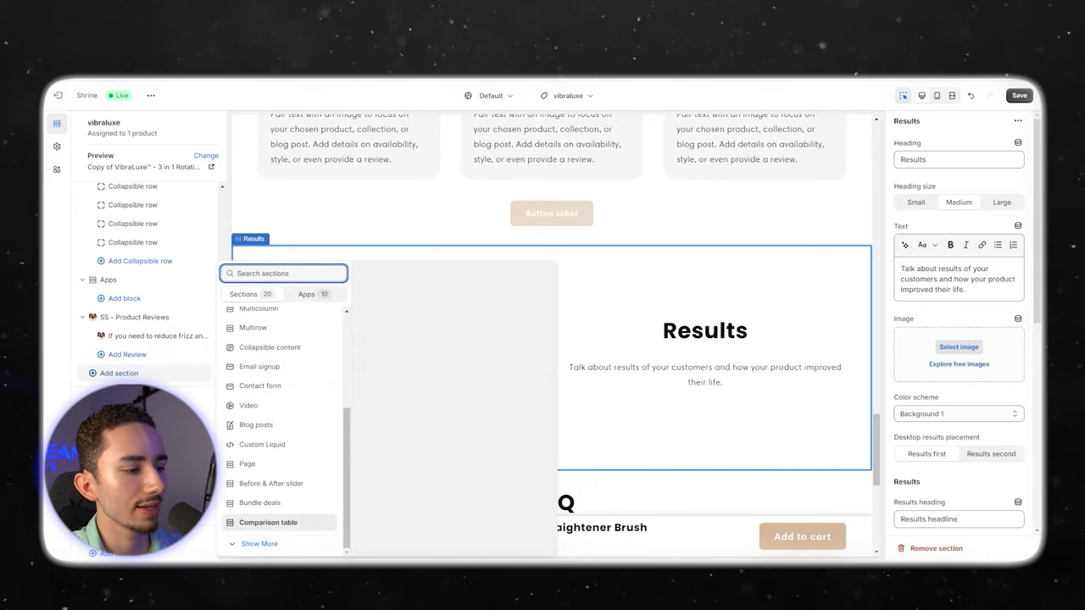
pyautogui.scroll(-5, 279, 424)
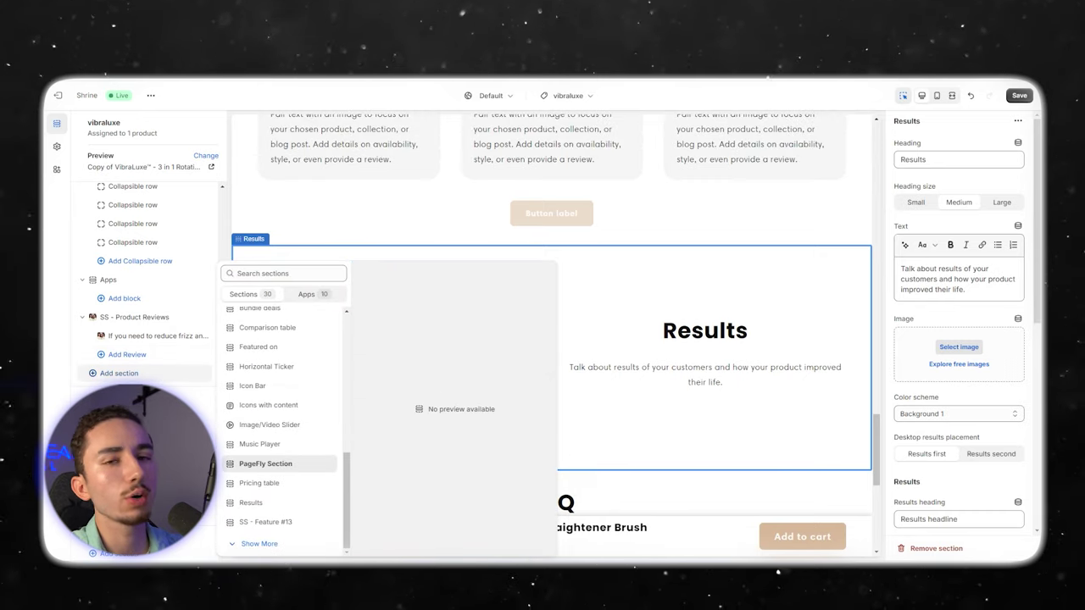
pyautogui.click(259, 543)
pyautogui.scroll(-3, 280, 475)
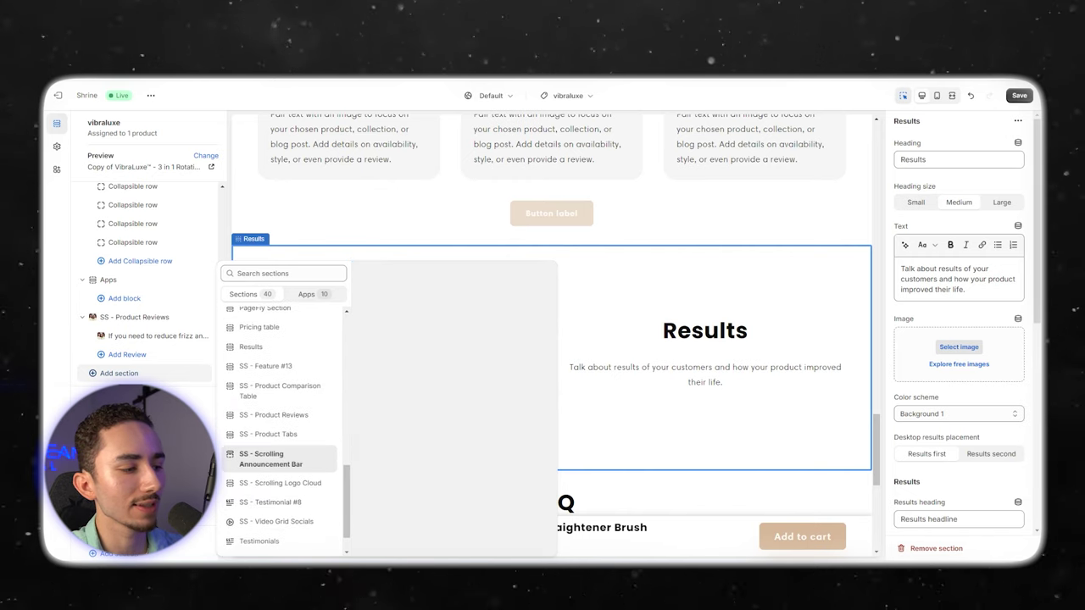
pyautogui.click(280, 390)
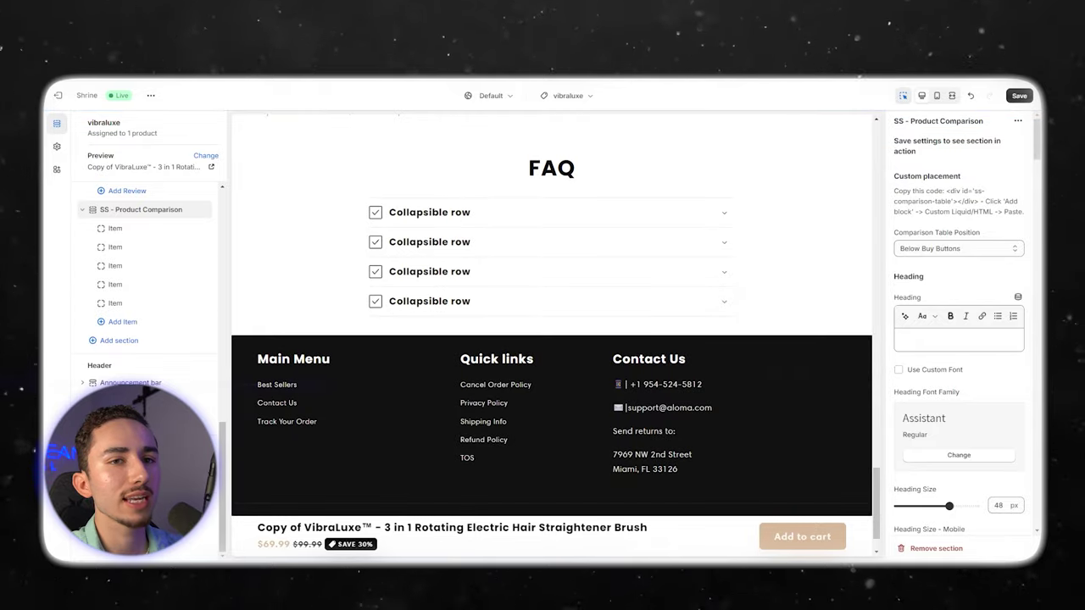
pyautogui.click(1019, 96)
# Review the new comparison table below the buy buttons and the remaining page sections down to the FAQ
pyautogui.click(642, 364)
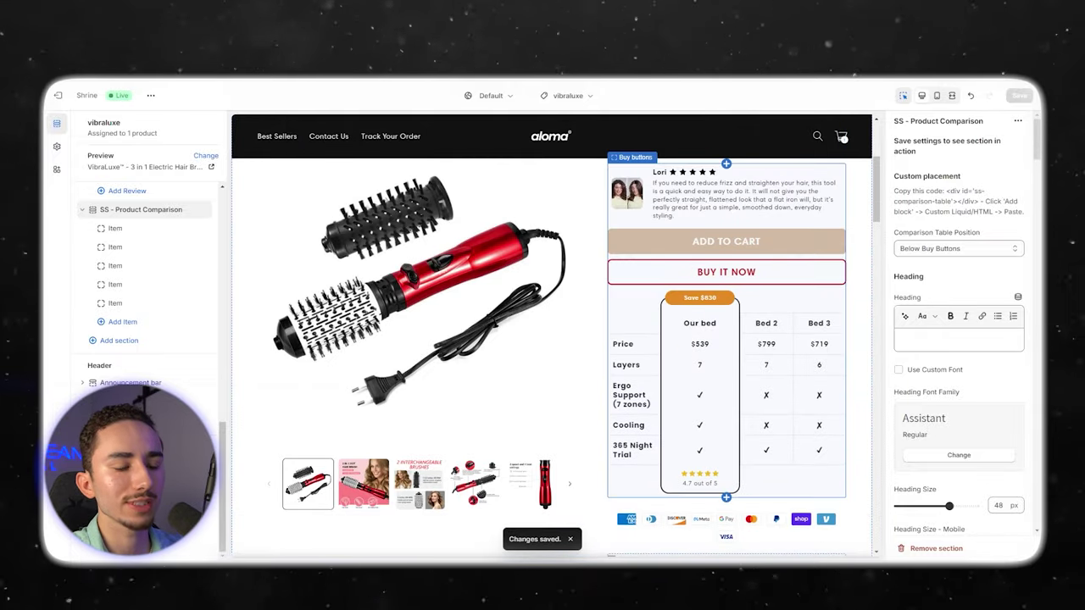
pyautogui.click(726, 365)
pyautogui.scroll(3, 727, 365)
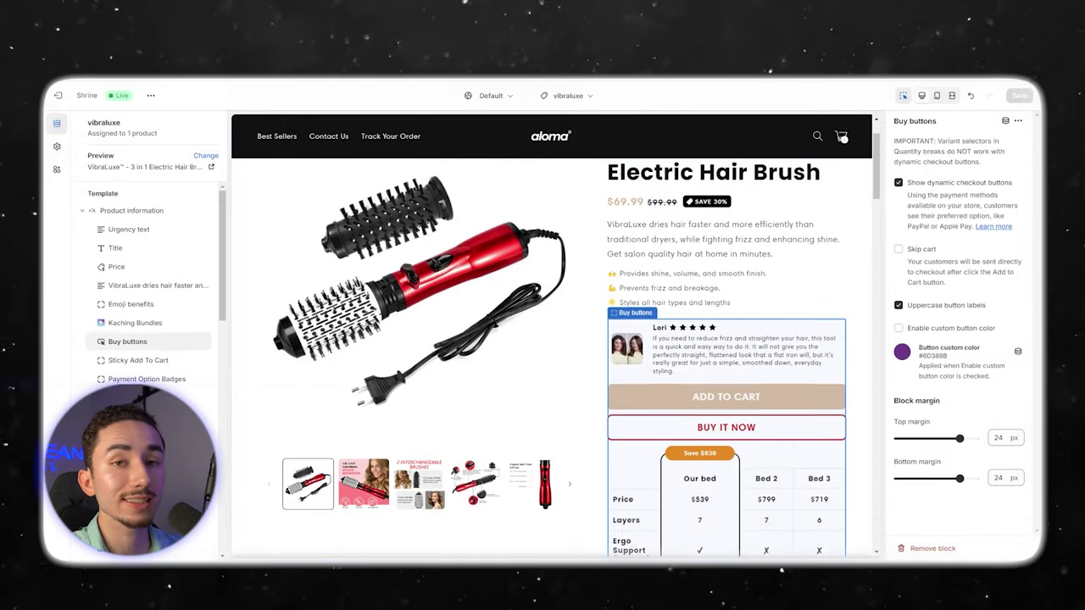
pyautogui.scroll(-2, 726, 364)
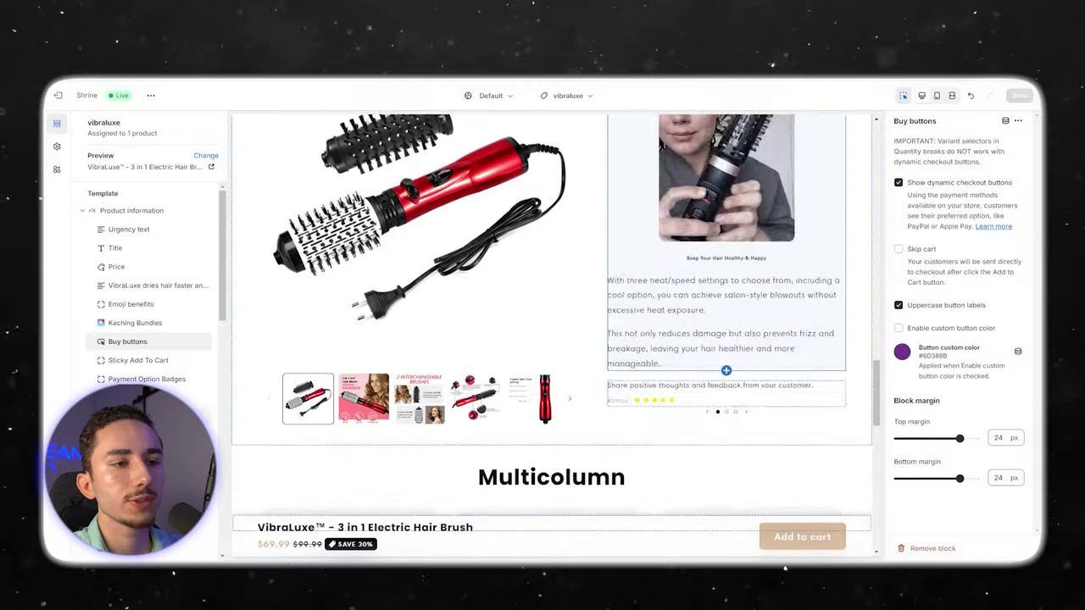
pyautogui.scroll(-15, 551, 339)
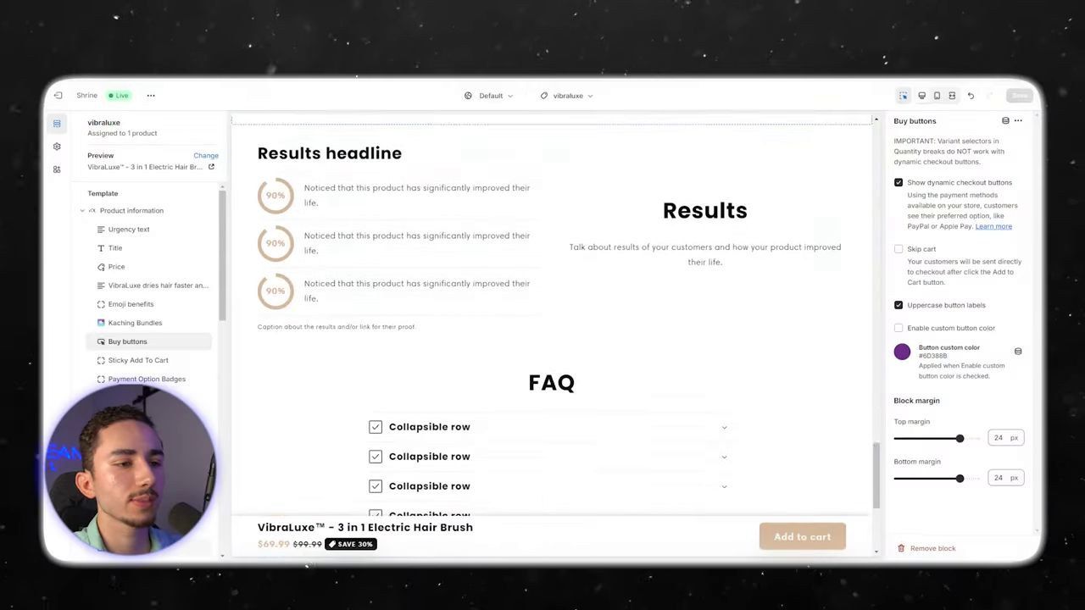
# Delete the Results section from the vibraluxe template
pyautogui.scroll(5, 551, 339)
pyautogui.scroll(3, 551, 339)
pyautogui.scroll(-1, 551, 339)
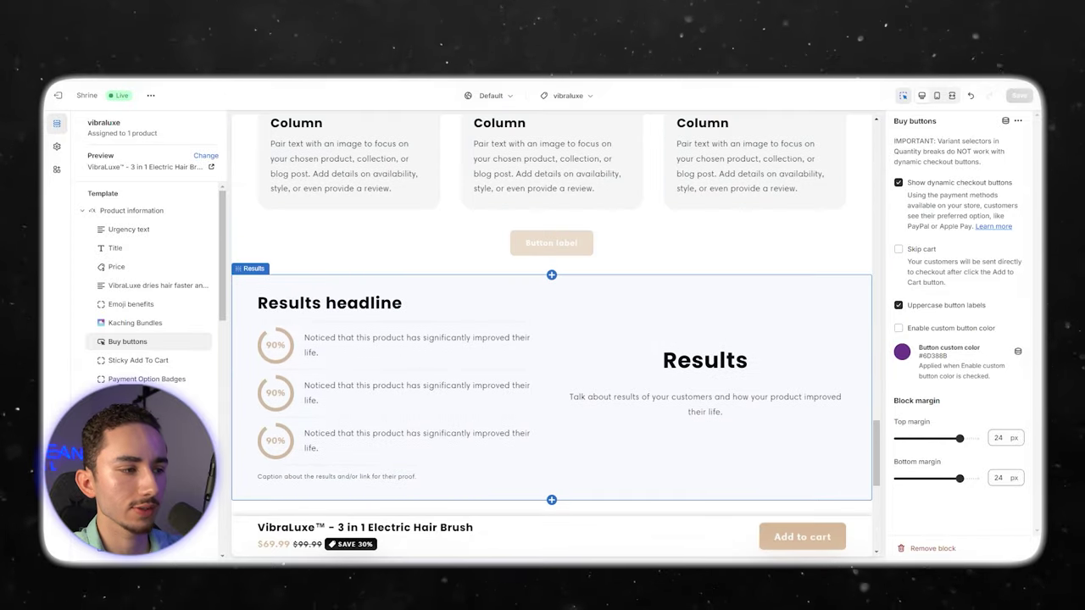
pyautogui.click(610, 382)
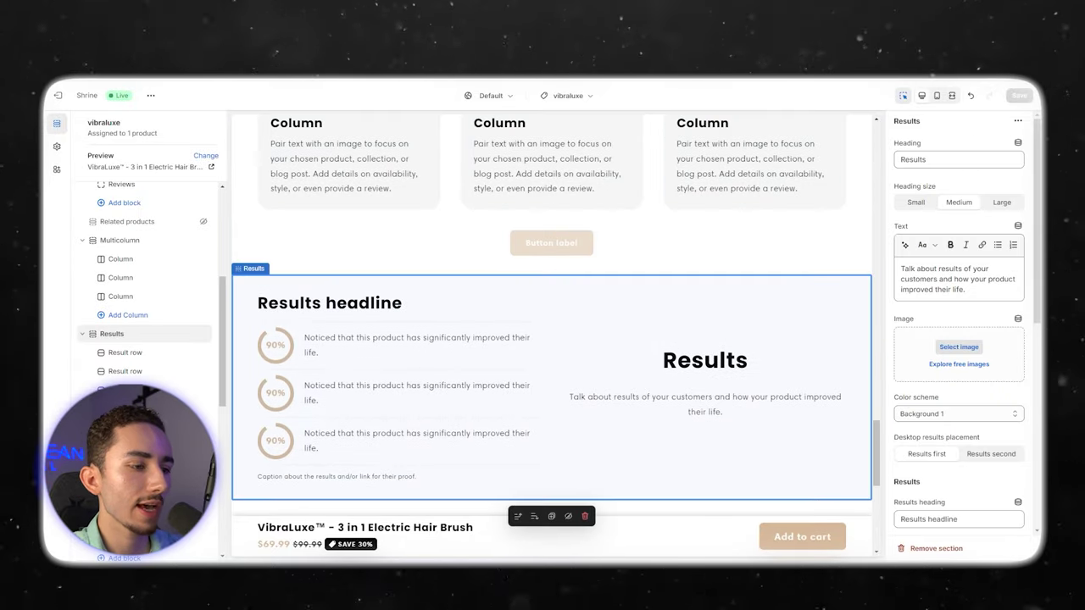
pyautogui.click(584, 515)
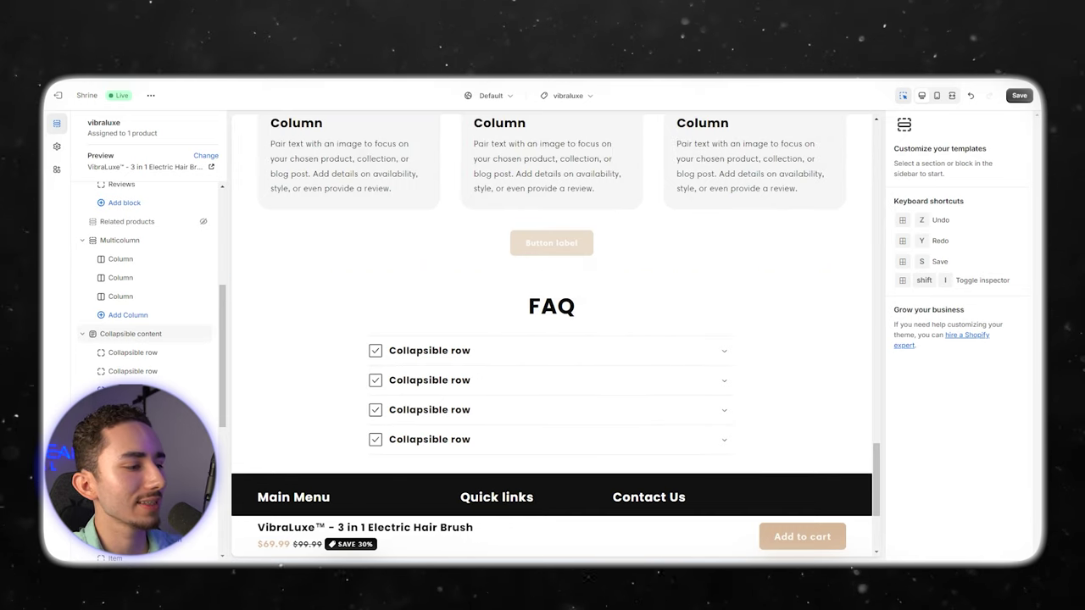
# Add the SS - Video Grid Socials section and place it directly below the product information
pyautogui.scroll(-5, 148, 296)
pyautogui.click(119, 340)
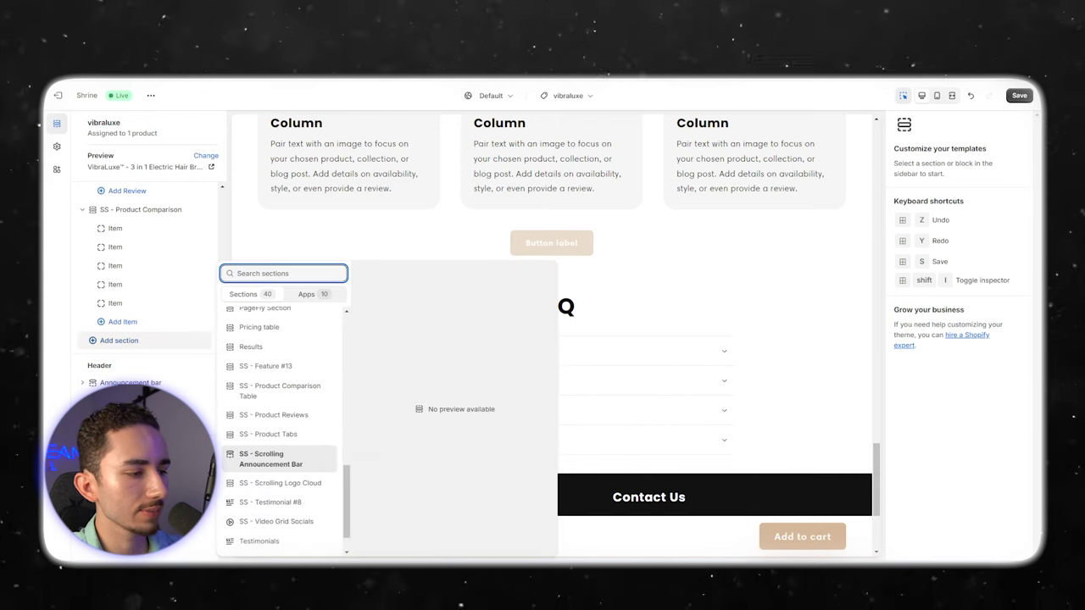
pyautogui.click(259, 541)
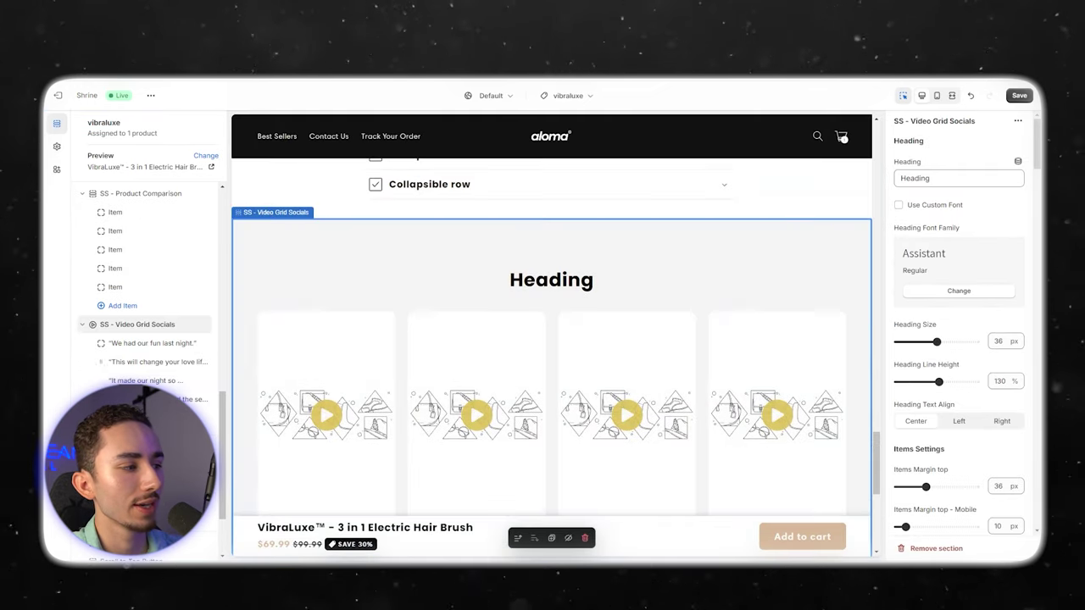
pyautogui.moveTo(91, 324); pyautogui.dragTo(106, 276)
pyautogui.scroll(-3, 551, 318)
pyautogui.scroll(2, 551, 319)
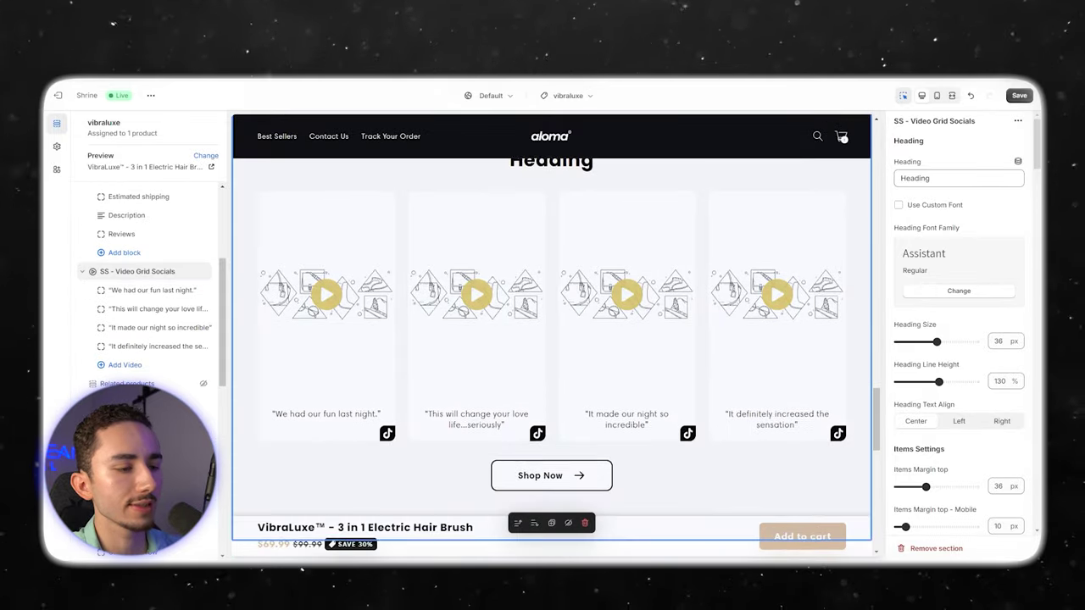
pyautogui.scroll(-5, 551, 319)
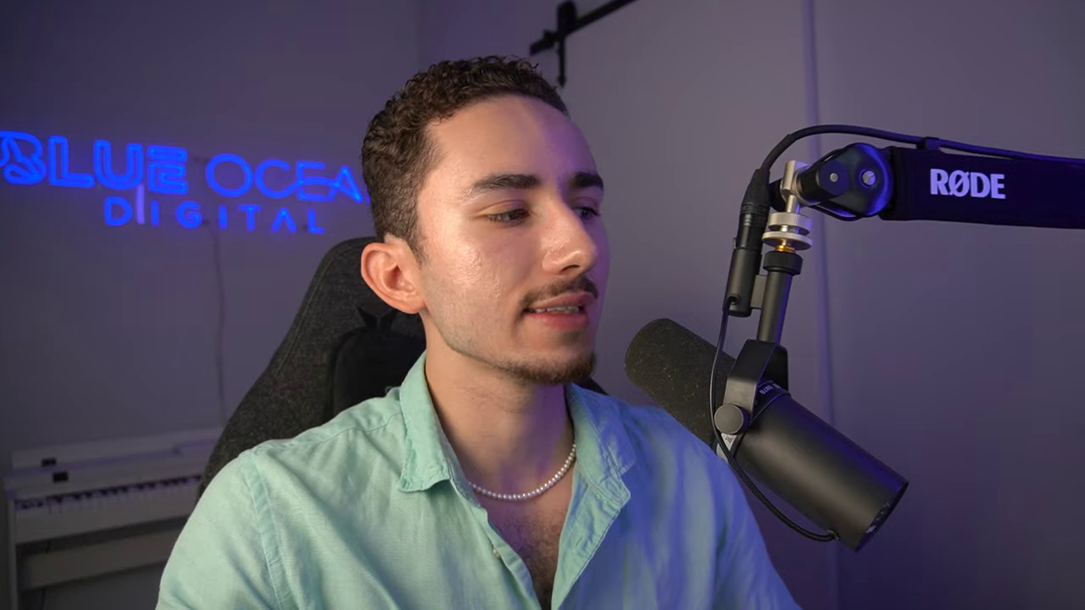
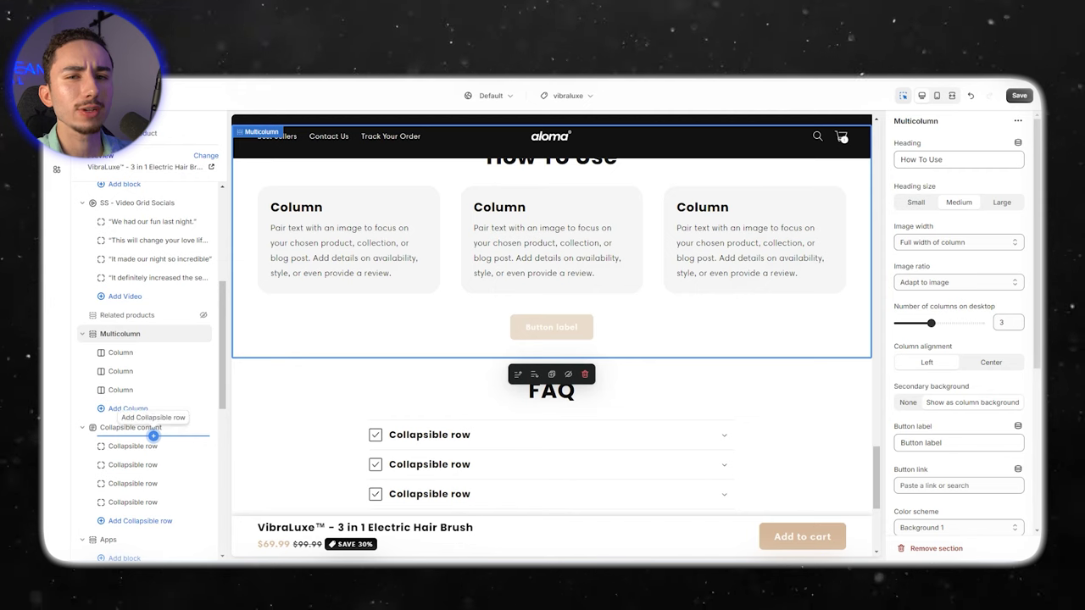
# Add a Rich text section and place it between the How To Use multicolumn and the FAQ
pyautogui.scroll(-5, 153, 436)
pyautogui.scroll(-1, 119, 475)
pyautogui.click(119, 451)
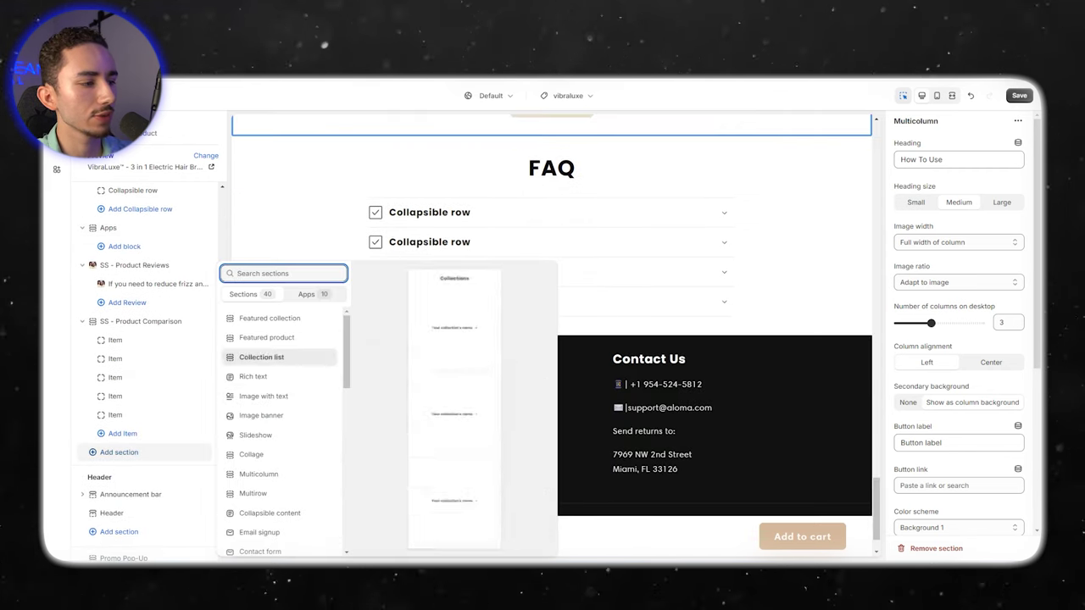
pyautogui.scroll(-3, 280, 434)
pyautogui.scroll(-4, 280, 434)
pyautogui.scroll(7, 279, 434)
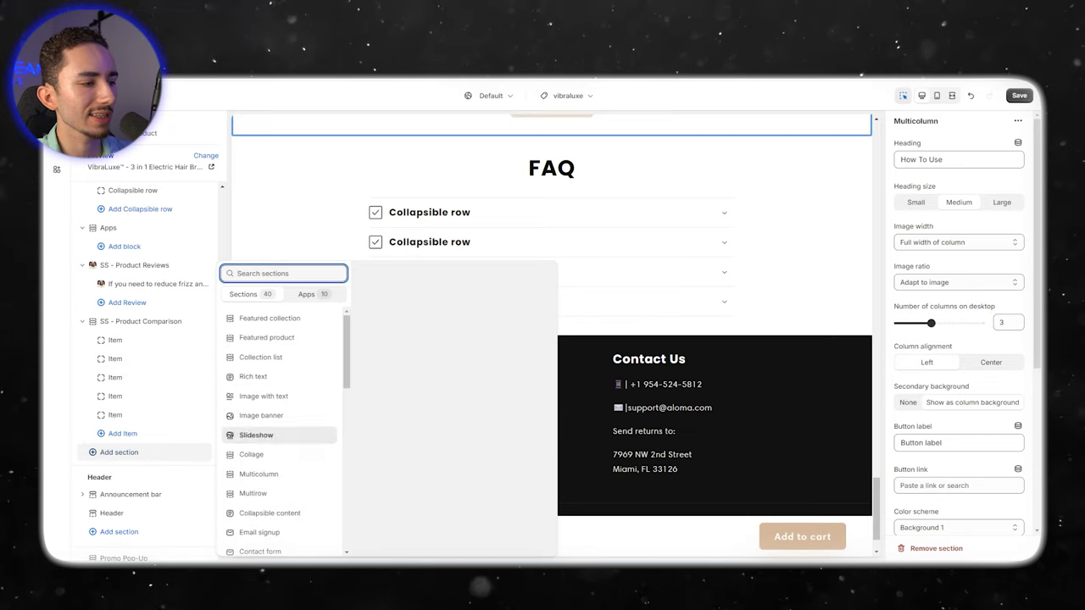
pyautogui.click(273, 377)
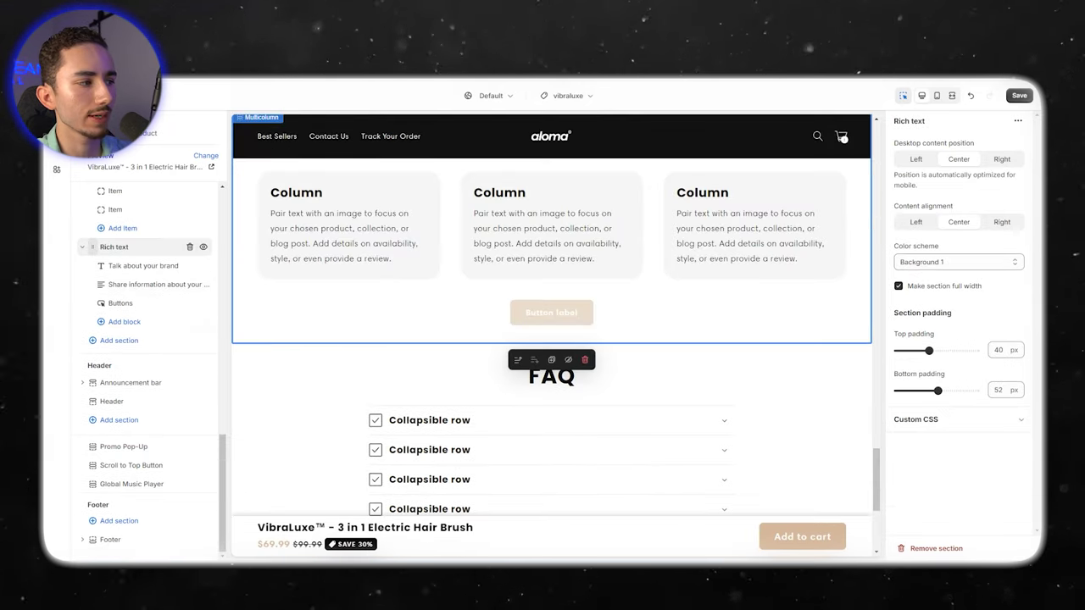
pyautogui.moveTo(92, 247); pyautogui.dragTo(95, 452)
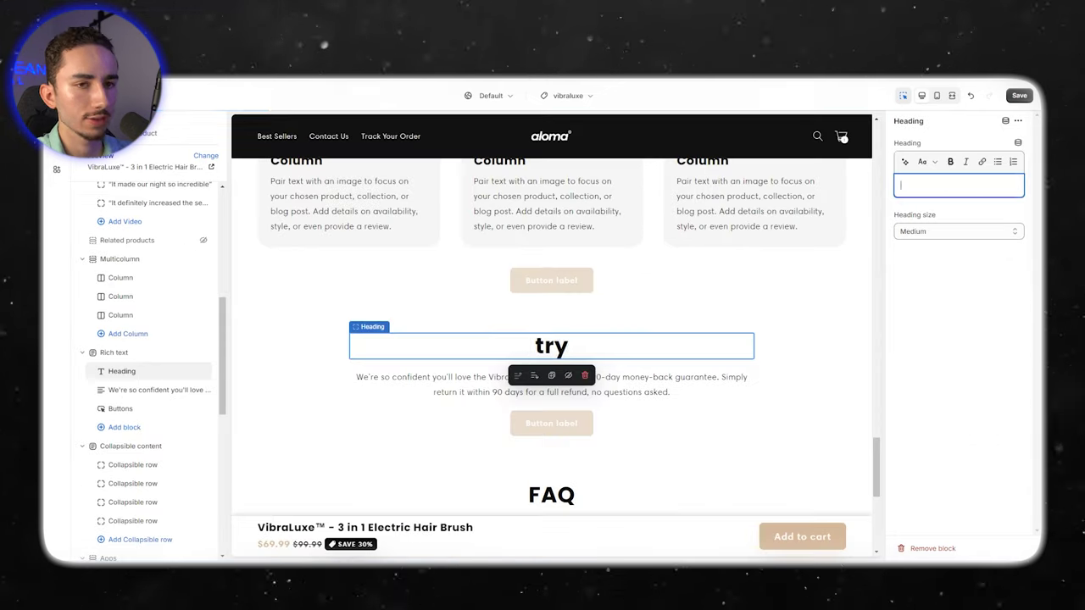
# Set the Rich text section's heading to "Try It Risk Free" and remove its Buttons block
pyautogui.write('Try It Risk Free')
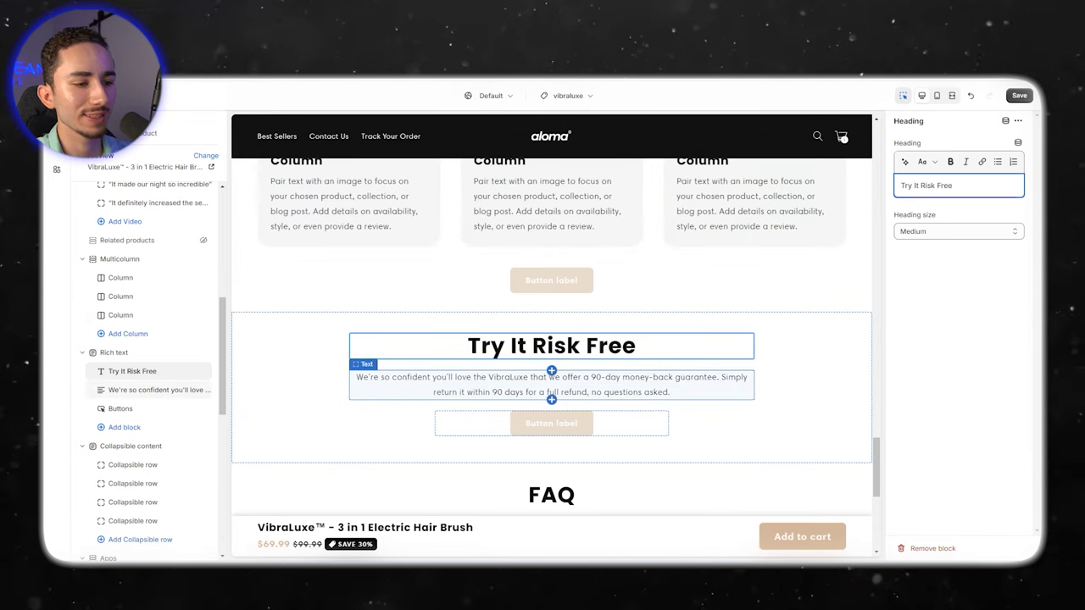
pyautogui.click(551, 424)
pyautogui.click(585, 451)
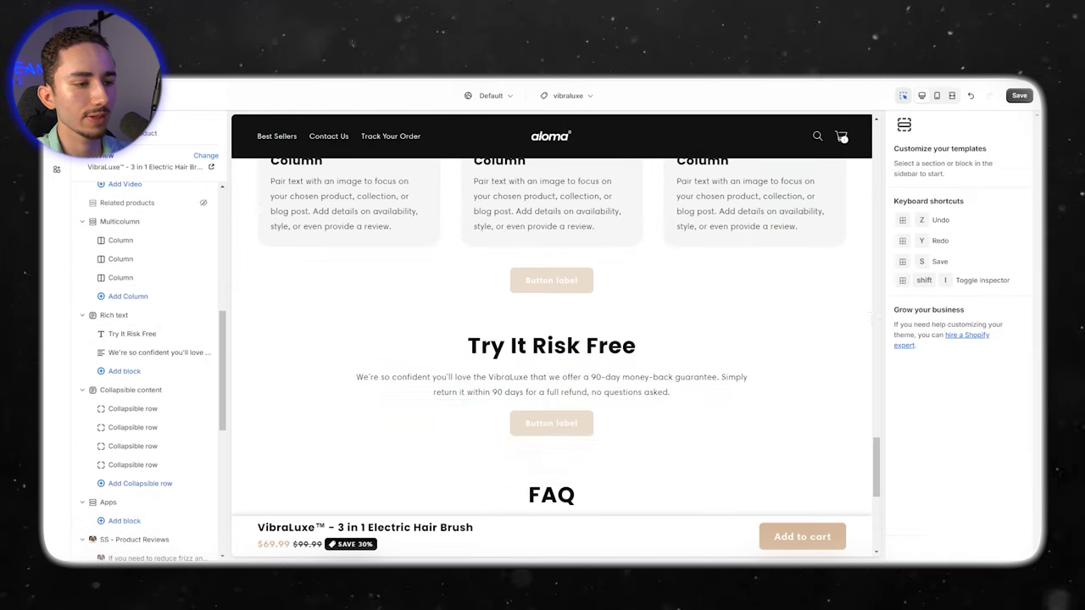
# Add the SS - Testimonial #8 section and place it below the Try It Risk Free text
pyautogui.scroll(-2, 551, 424)
pyautogui.scroll(15, 551, 339)
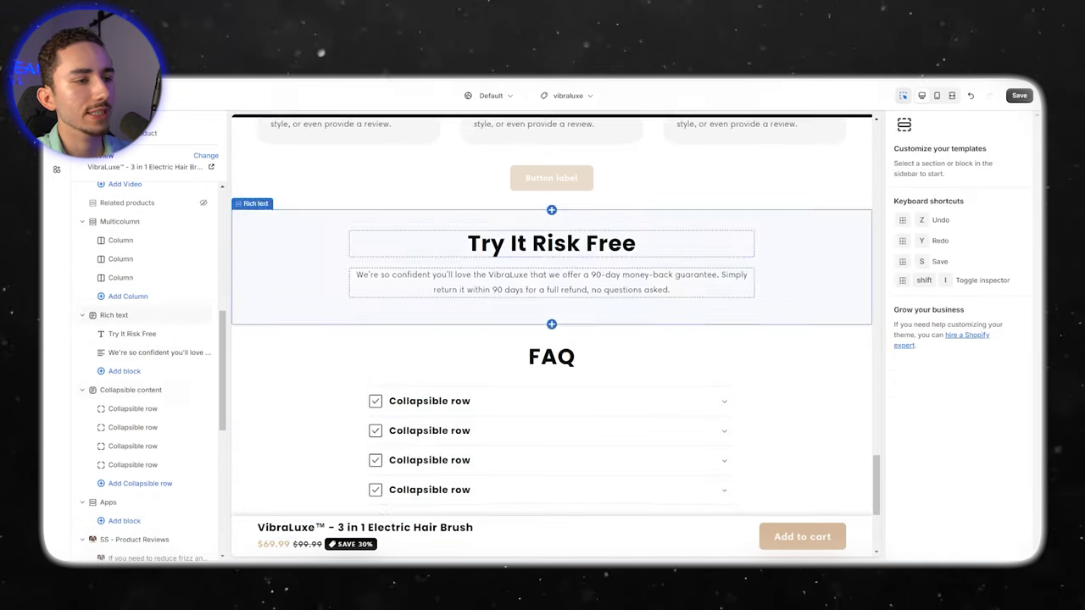
pyautogui.scroll(-10, 551, 339)
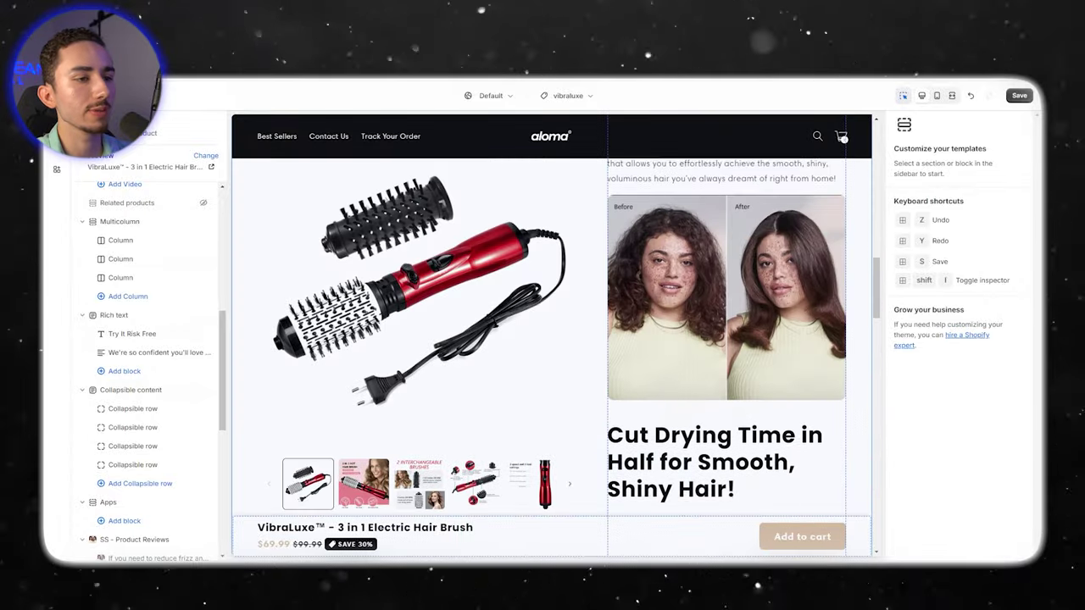
pyautogui.scroll(-2, 551, 296)
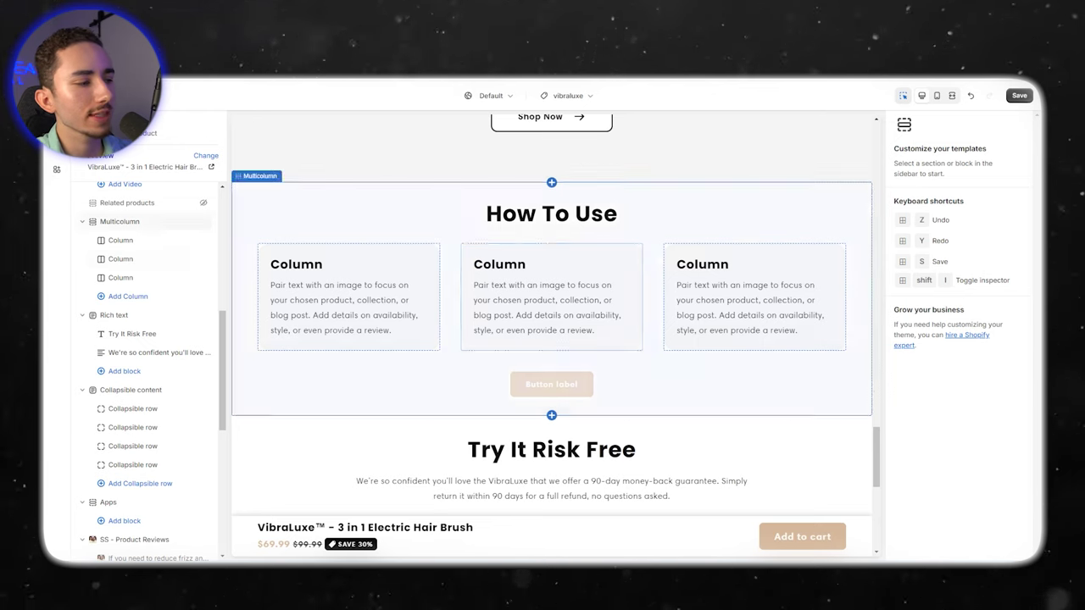
pyautogui.scroll(-5, 144, 356)
pyautogui.click(119, 414)
pyautogui.click(119, 414)
pyautogui.click(119, 415)
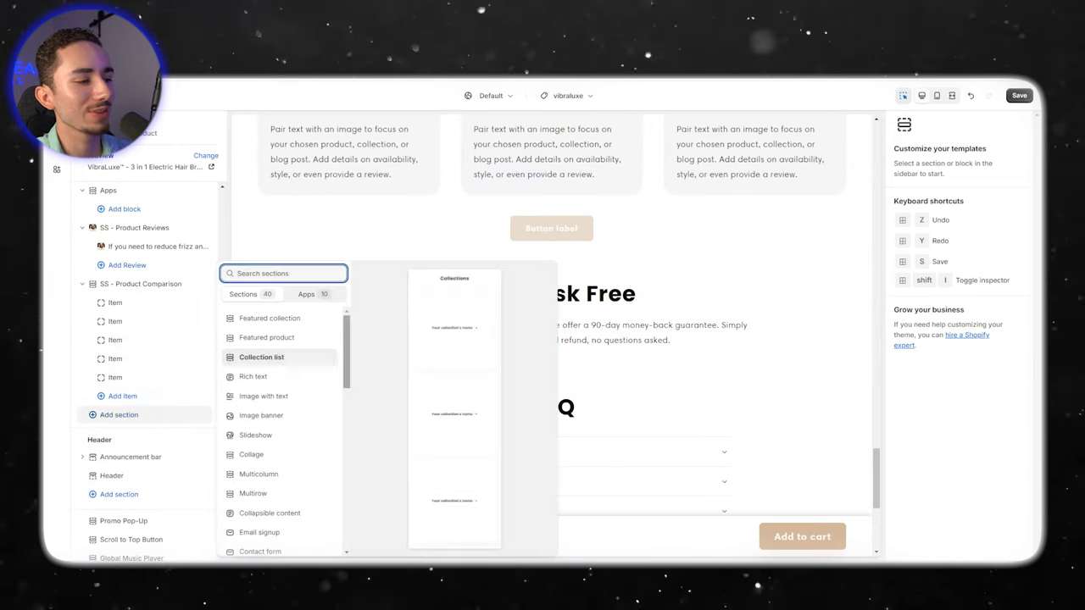
pyautogui.scroll(-10, 279, 357)
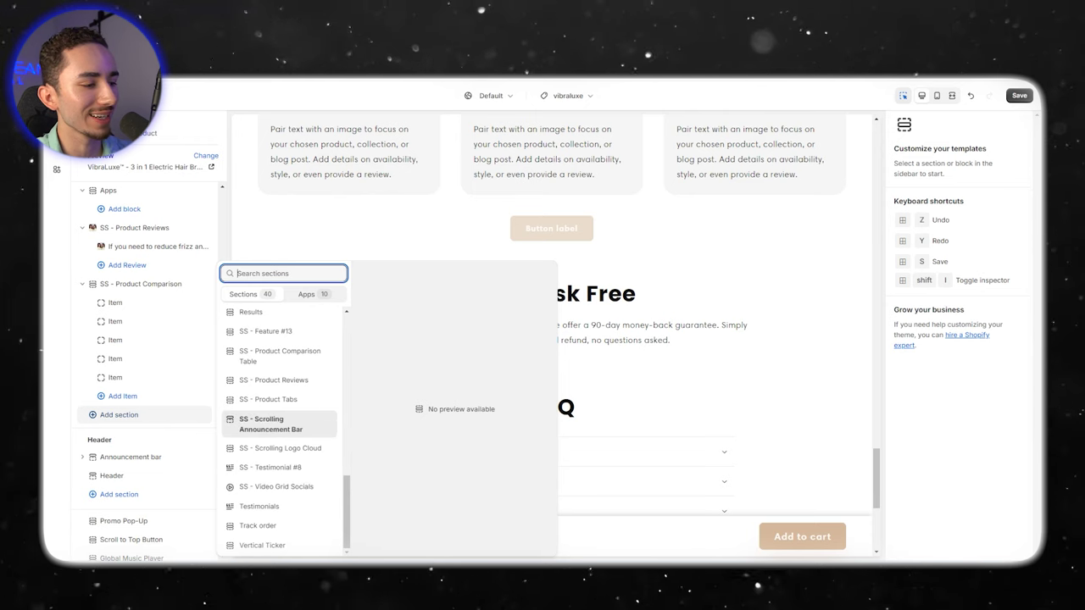
pyautogui.scroll(1, 280, 419)
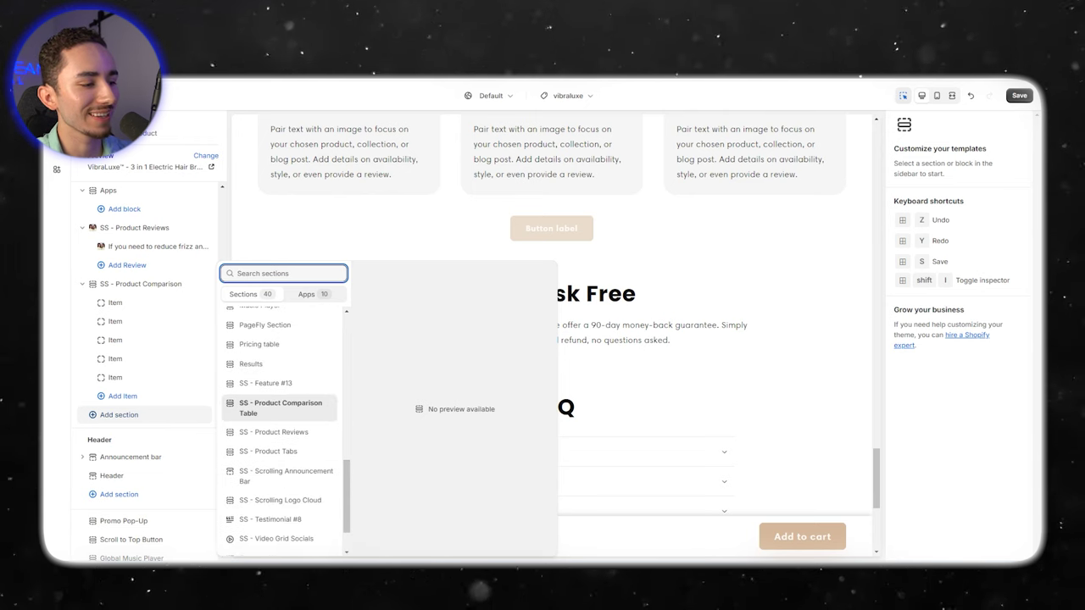
pyautogui.click(269, 519)
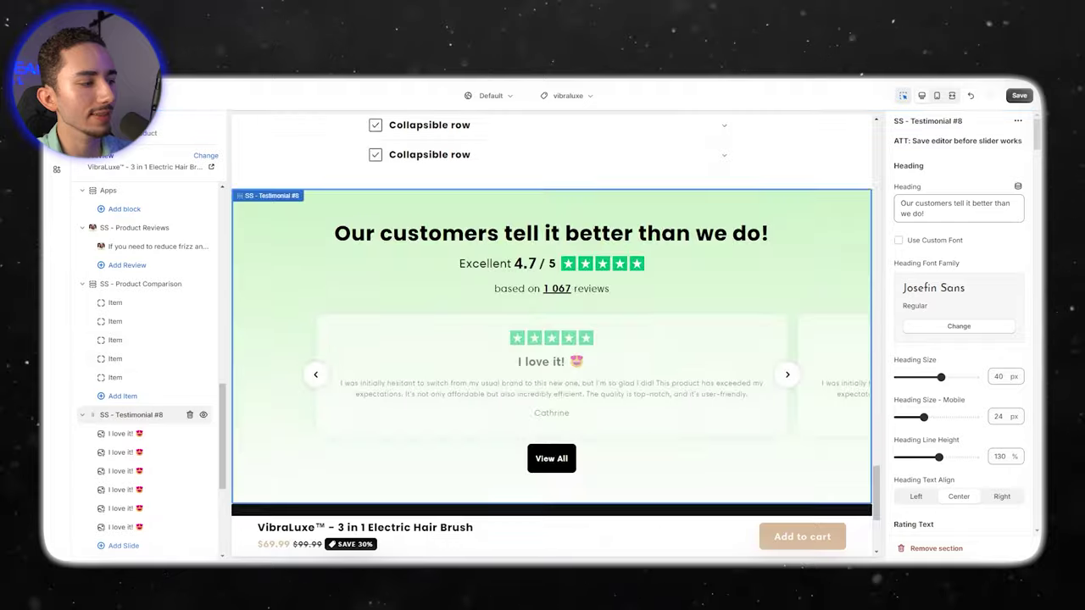
pyautogui.moveTo(92, 414); pyautogui.dragTo(101, 500)
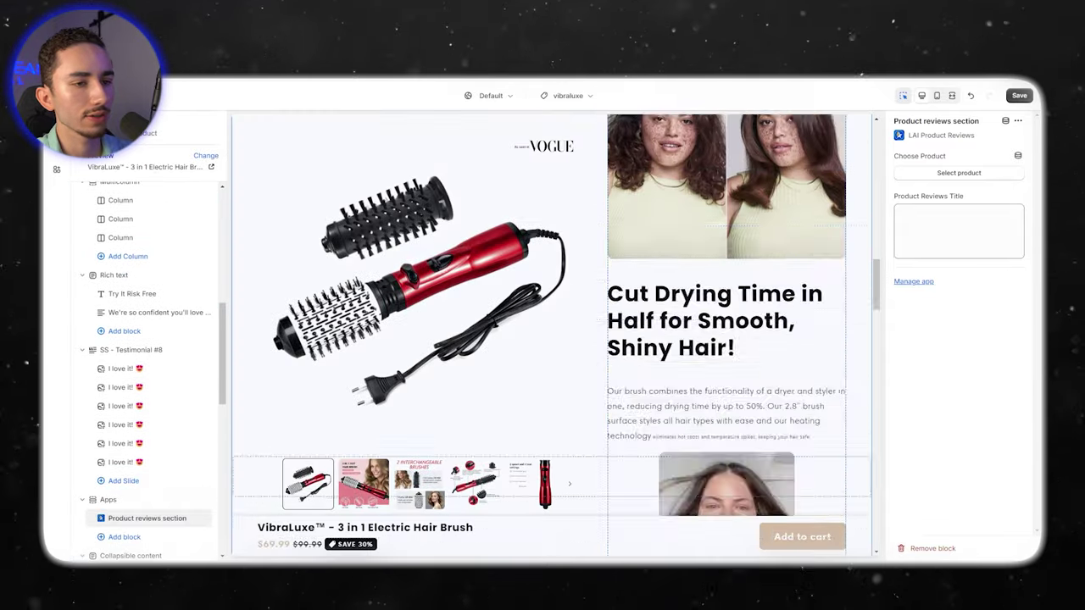
# Review the VibraLuxe page preview from the FAQ back up through the testimonials and How To Use section to the product description
pyautogui.scroll(-4, 551, 318)
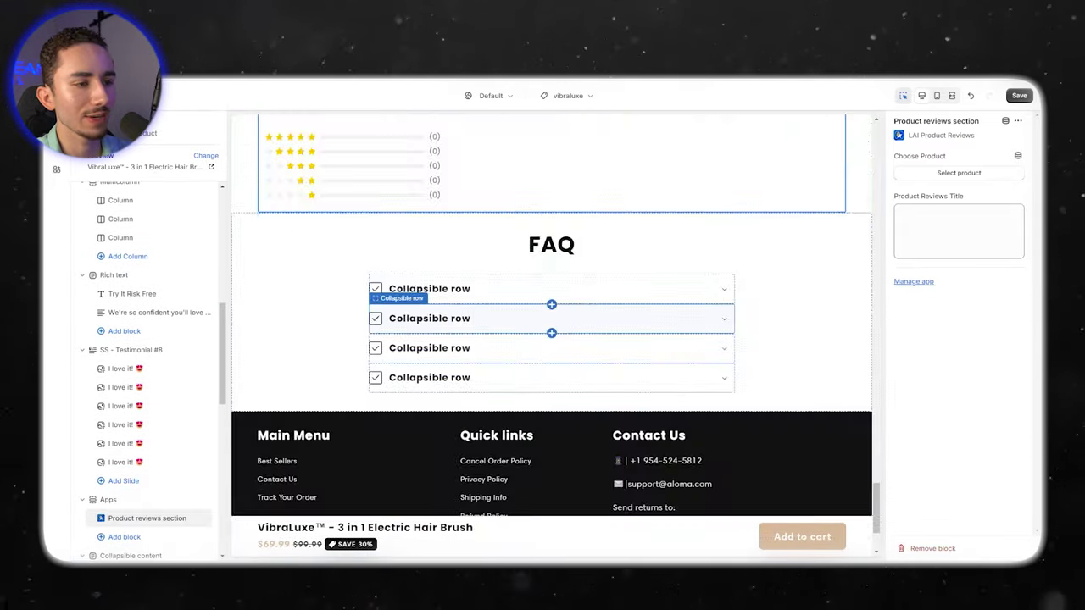
pyautogui.scroll(7, 551, 318)
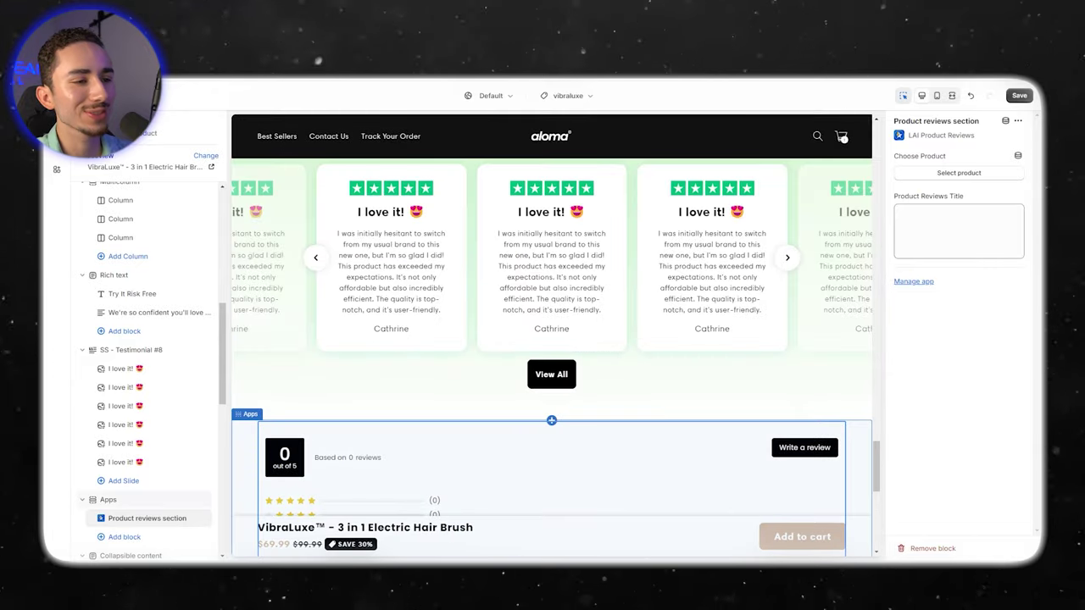
pyautogui.scroll(5, 551, 331)
pyautogui.scroll(5, 551, 330)
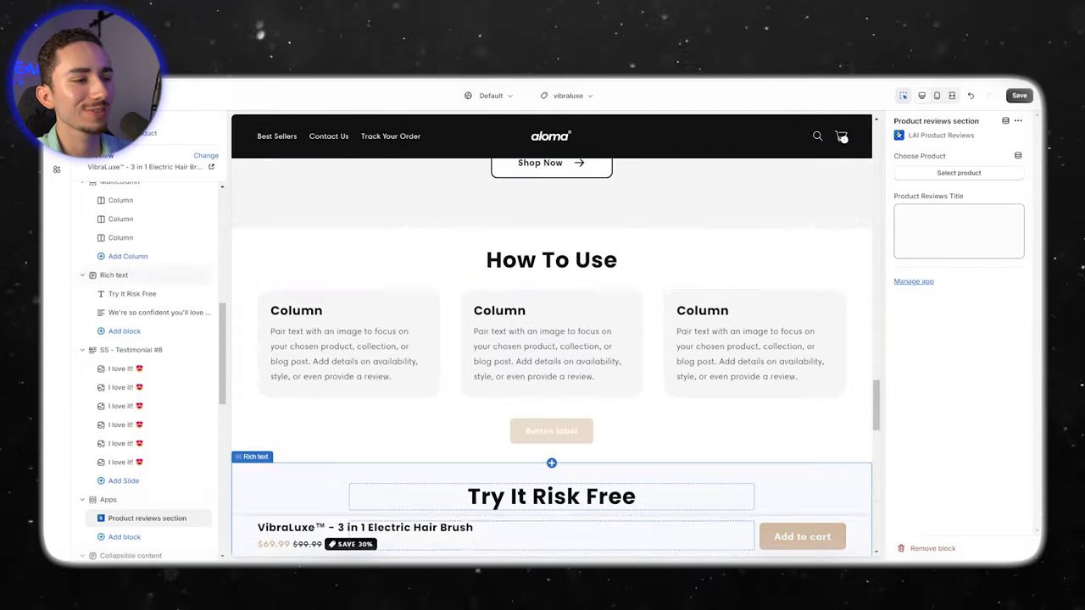
pyautogui.scroll(10, 551, 331)
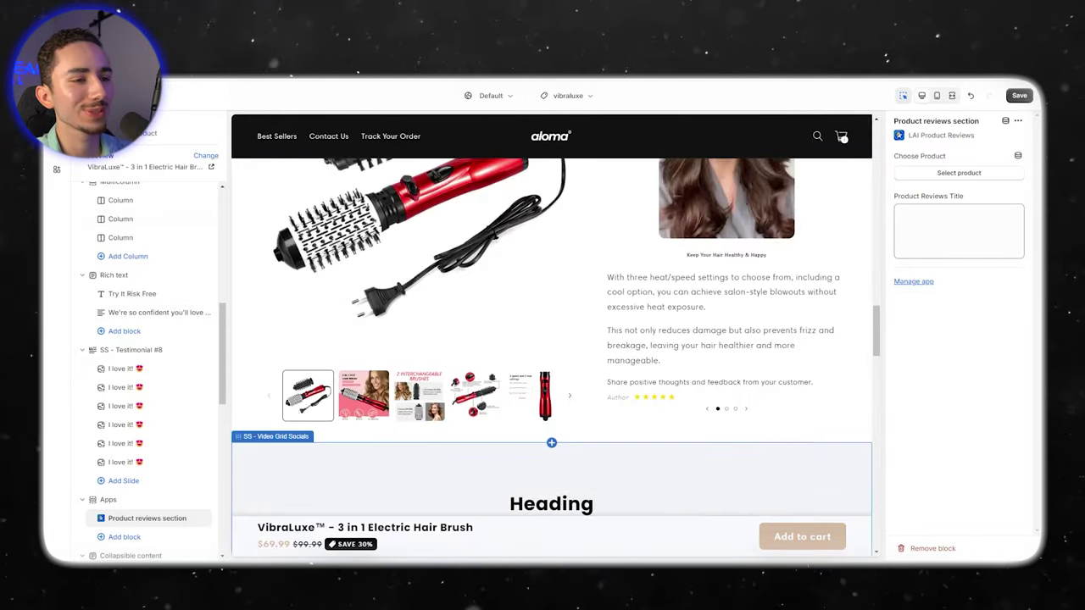
pyautogui.scroll(2, 727, 339)
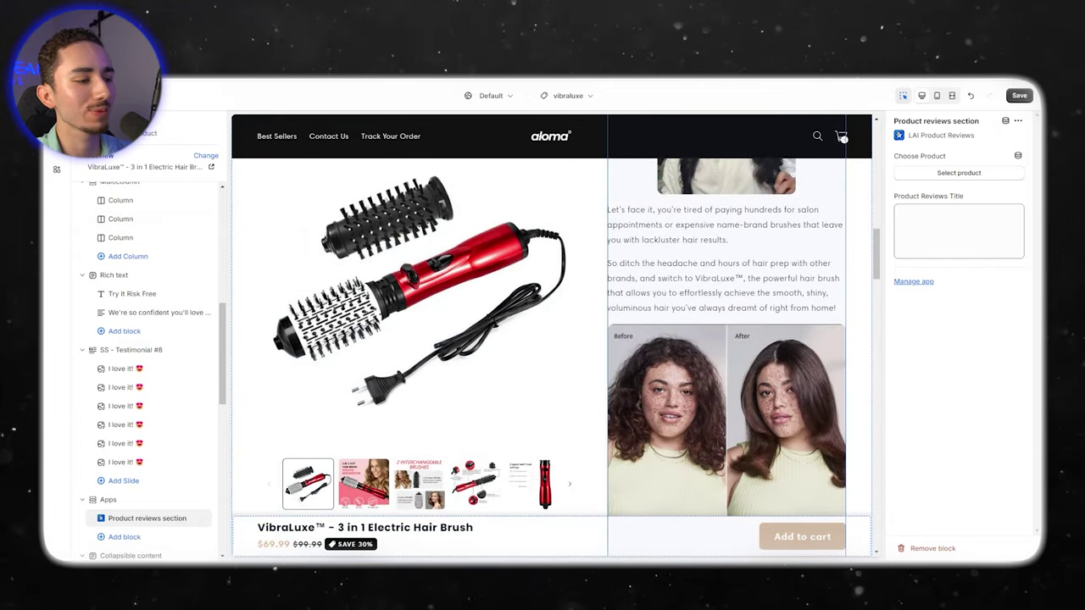
pyautogui.scroll(3, 727, 339)
pyautogui.scroll(3, 727, 339)
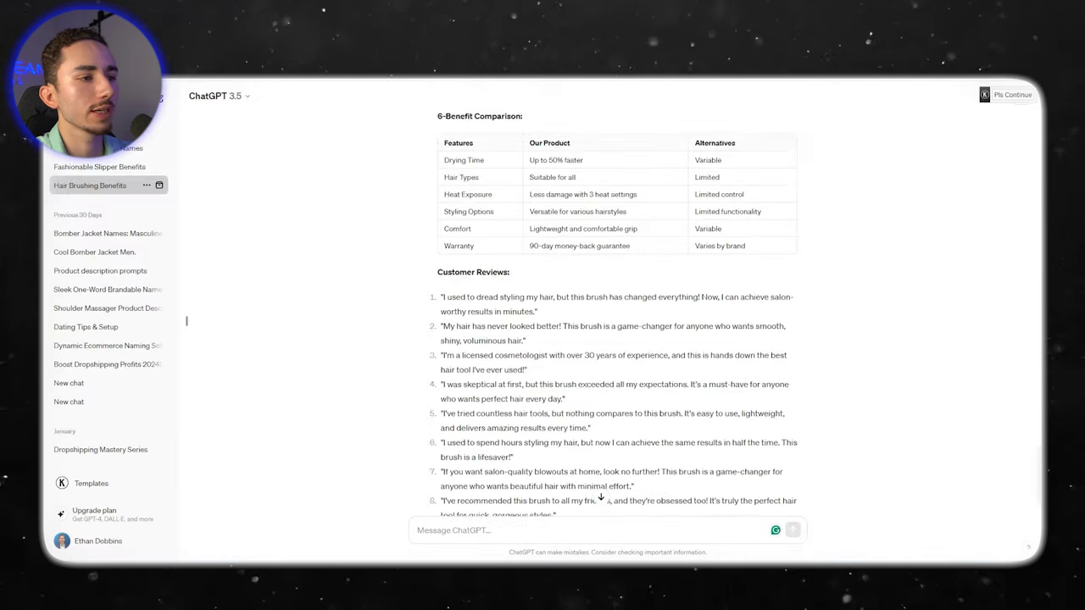
# Check ChatGPT's comparison and customer reviews, and expand the "Can I use it on wet hair?" FAQ row on the copy of the VibraLuxe page
pyautogui.scroll(-2, 607, 322)
pyautogui.scroll(6, 607, 322)
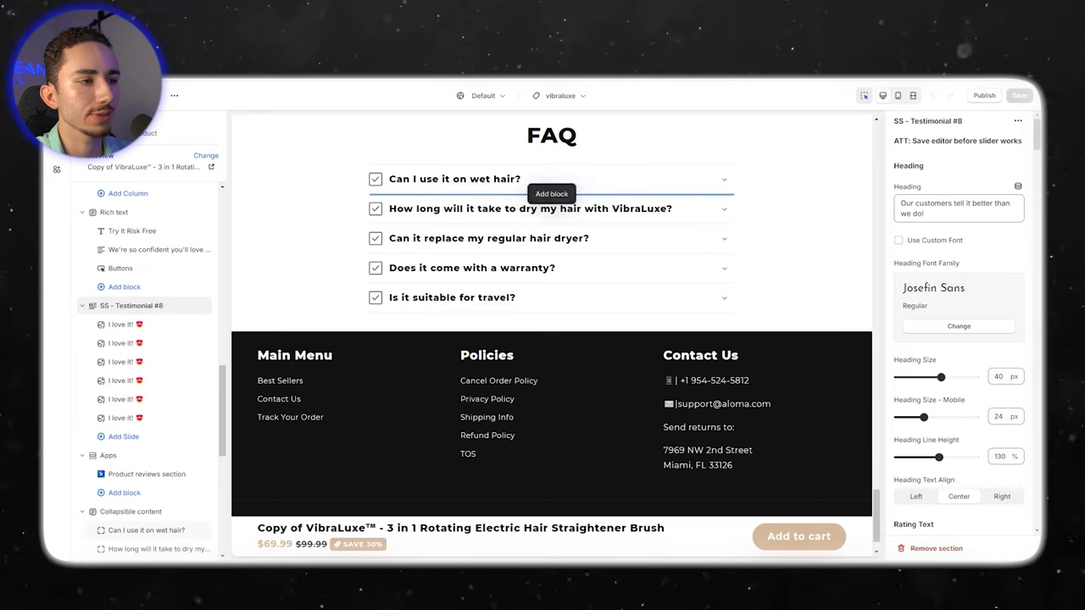
pyautogui.click(526, 180)
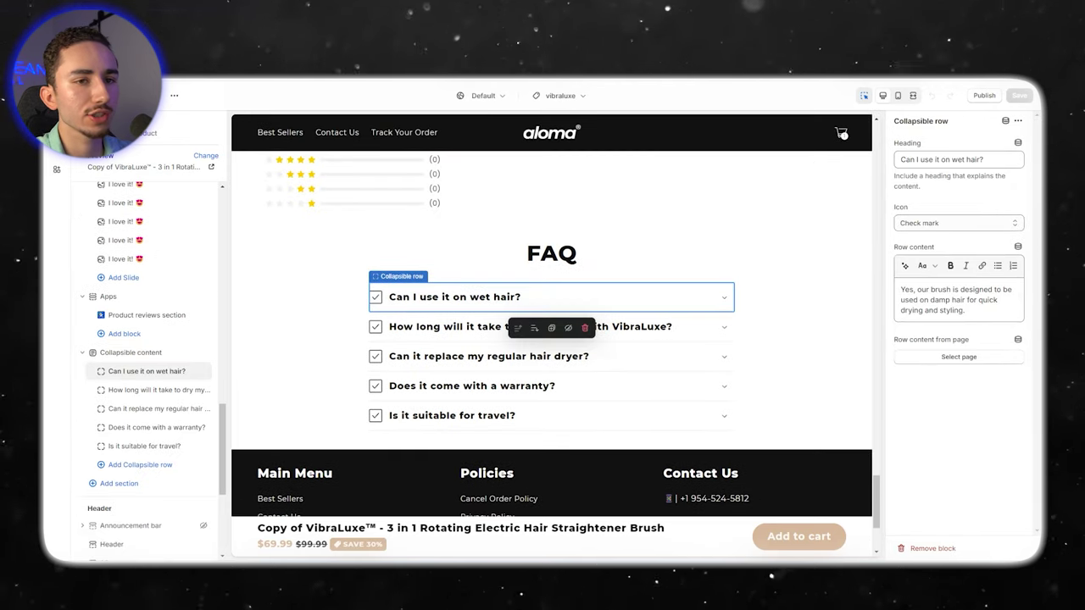
pyautogui.doubleClick(933, 290)
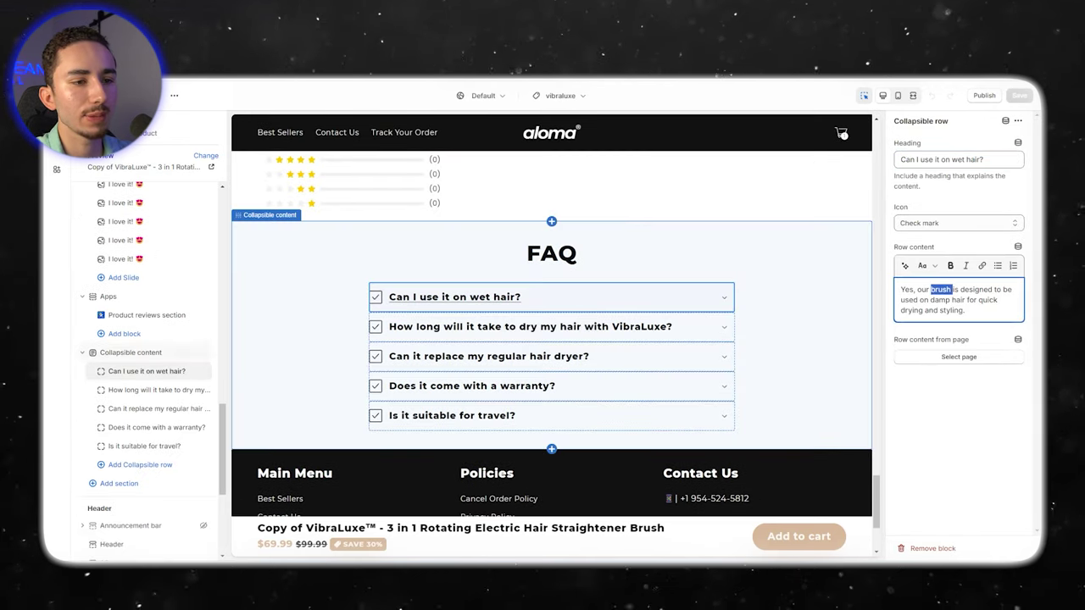
pyautogui.click(941, 292)
pyautogui.click(594, 297)
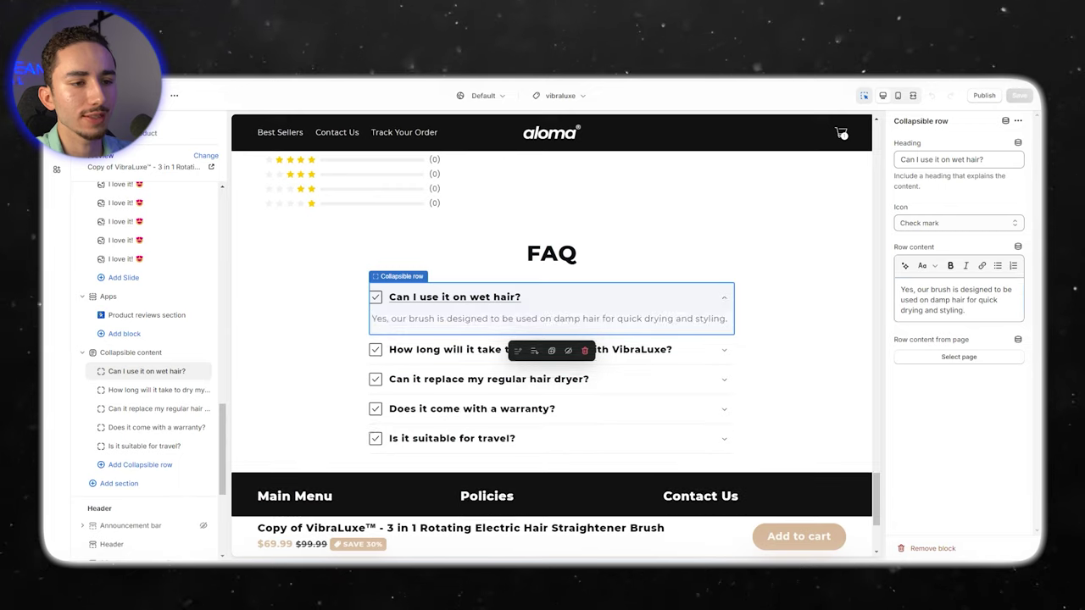
# Review the VibraLuxe copy's product reviews, testimonials, risk-free text and customer video sections
pyautogui.scroll(6, 551, 339)
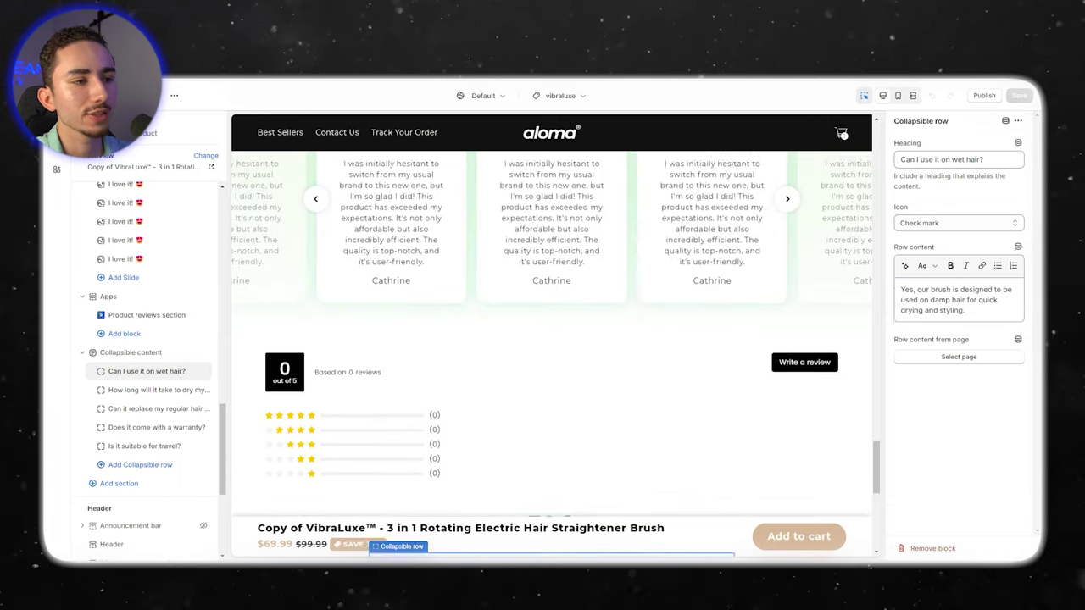
pyautogui.scroll(2, 551, 339)
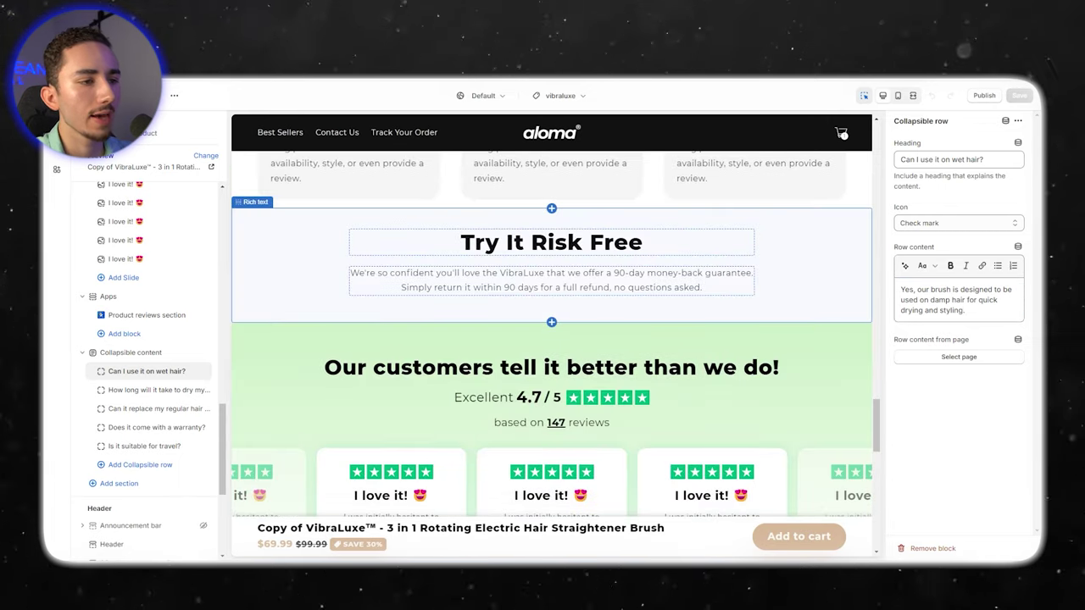
pyautogui.scroll(3, 551, 339)
pyautogui.scroll(3, 551, 339)
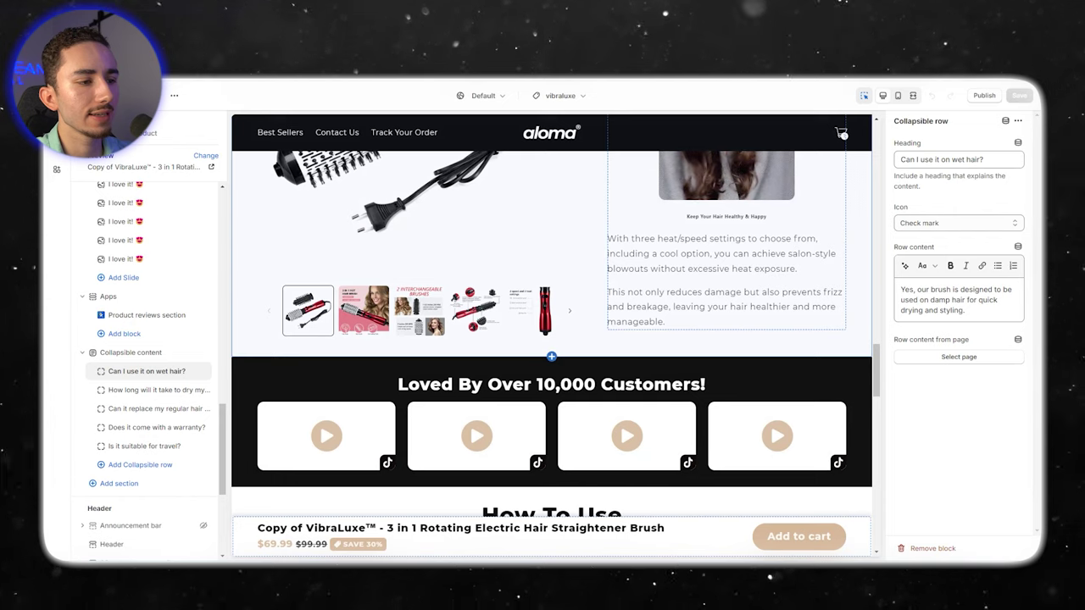
# Examine the settings of the "Loved By Over 10,000 Customers!" video grid section and check its section background color
pyautogui.click(551, 385)
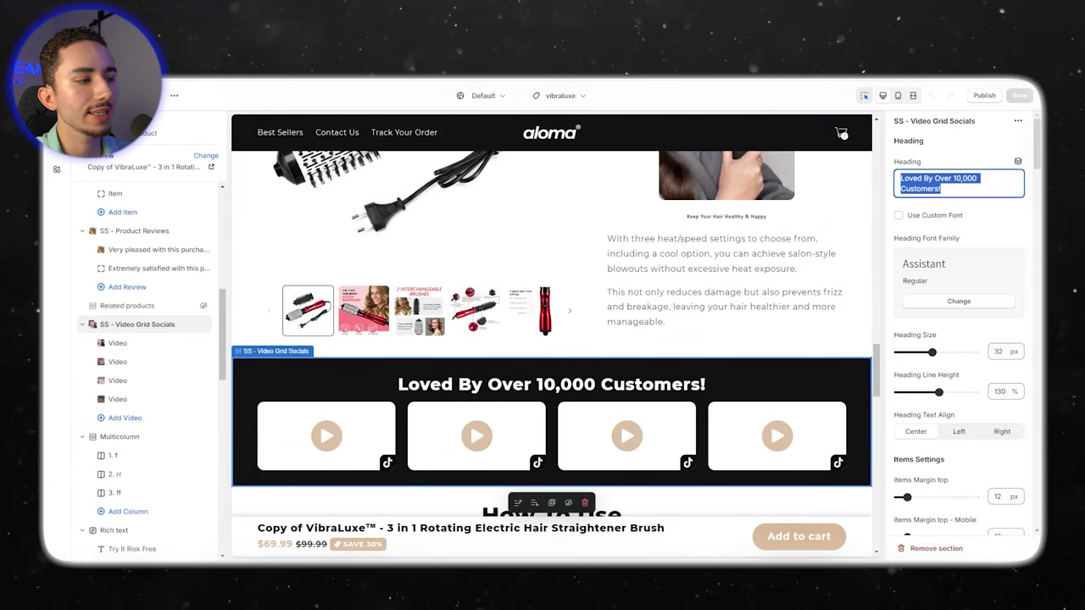
pyautogui.click(137, 325)
pyautogui.scroll(-10, 958, 339)
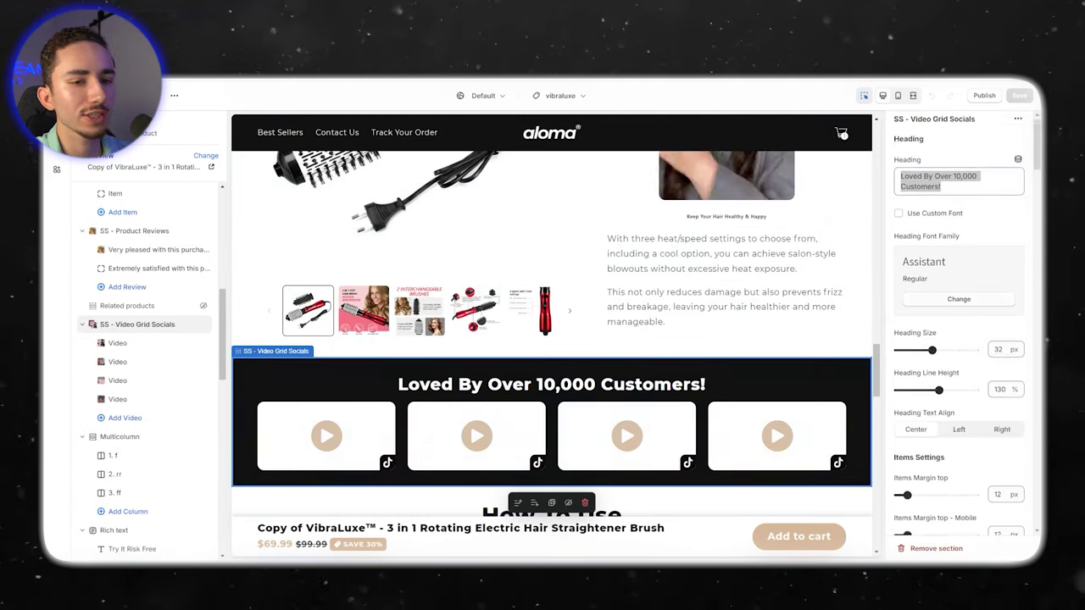
pyautogui.scroll(-15, 960, 330)
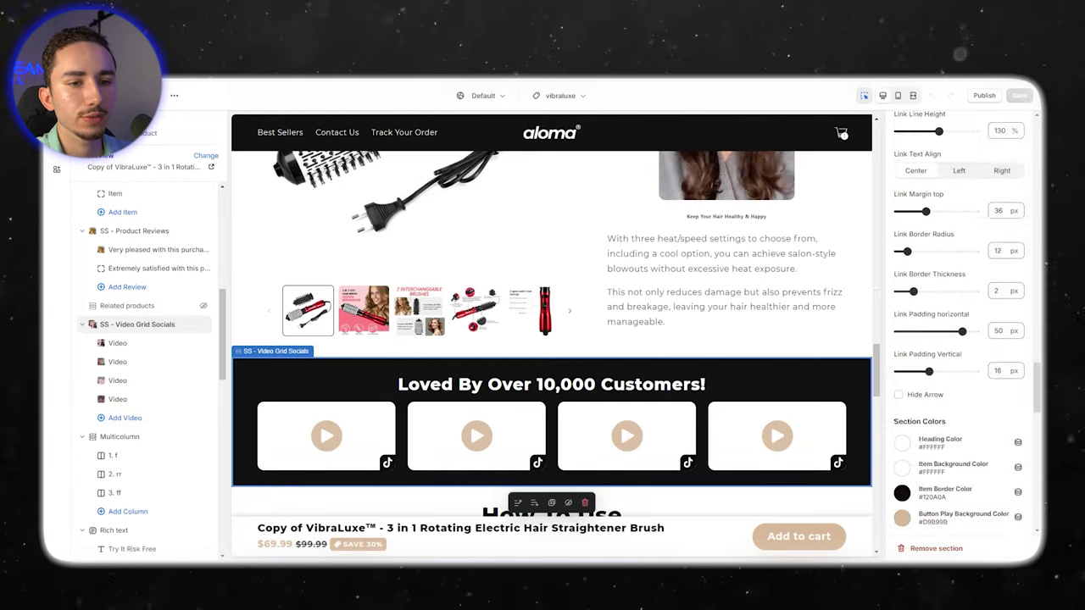
pyautogui.scroll(-5, 960, 331)
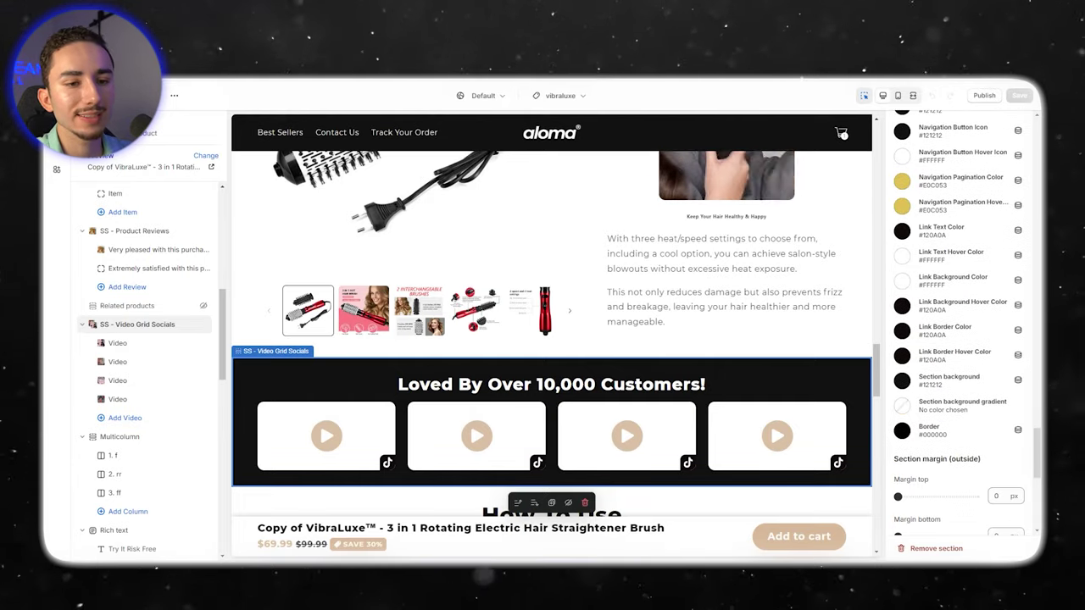
pyautogui.click(902, 379)
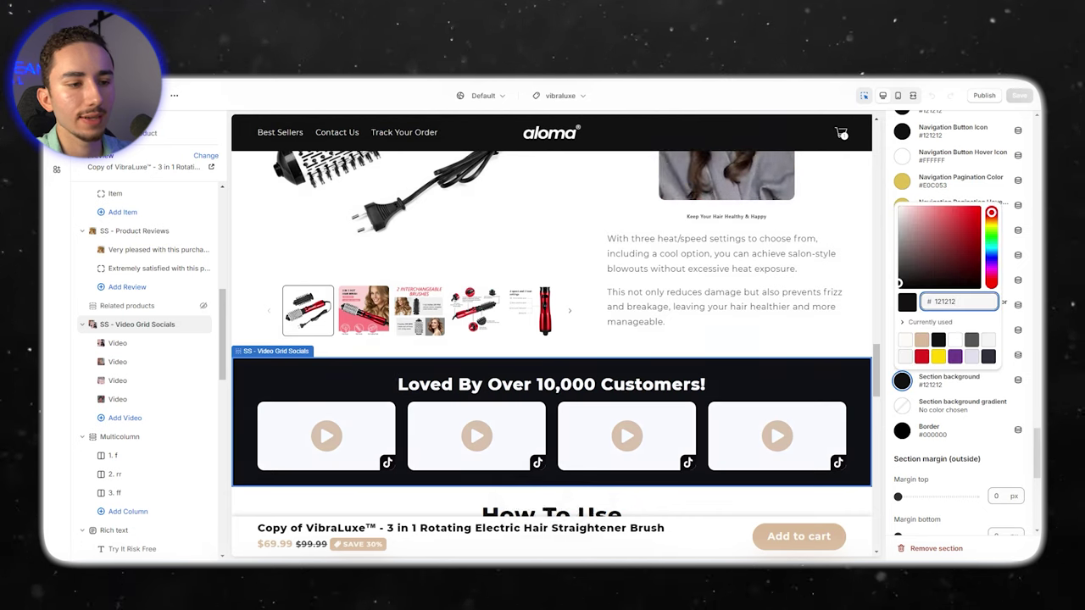
pyautogui.click(780, 386)
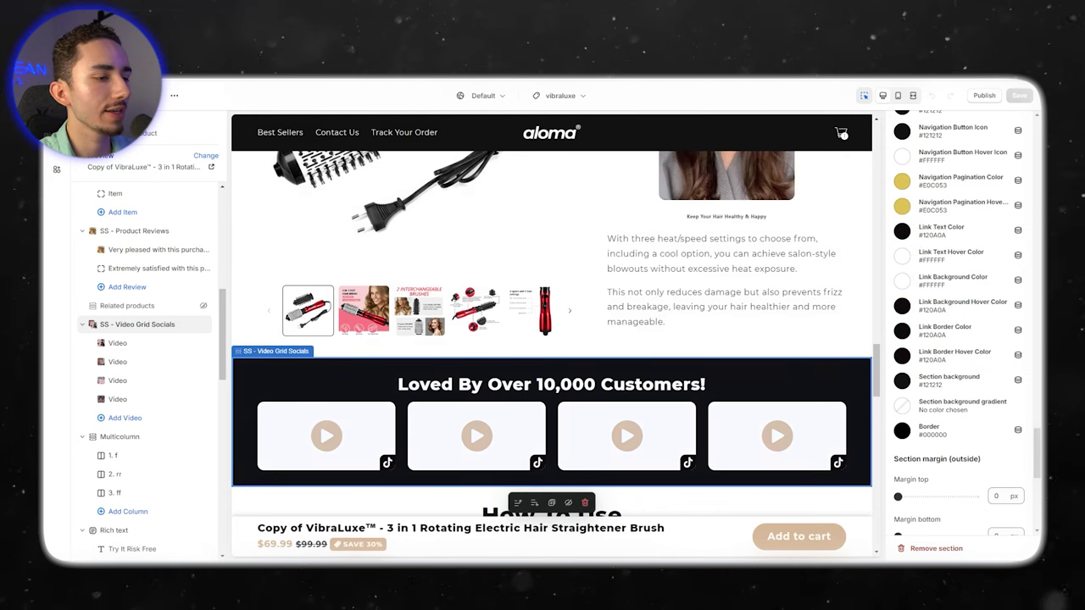
# Switch to CapCut, place the aloma logo on a track above the Snaptik video, and trim the video to 5 seconds
pyautogui.moveTo(714, 568)
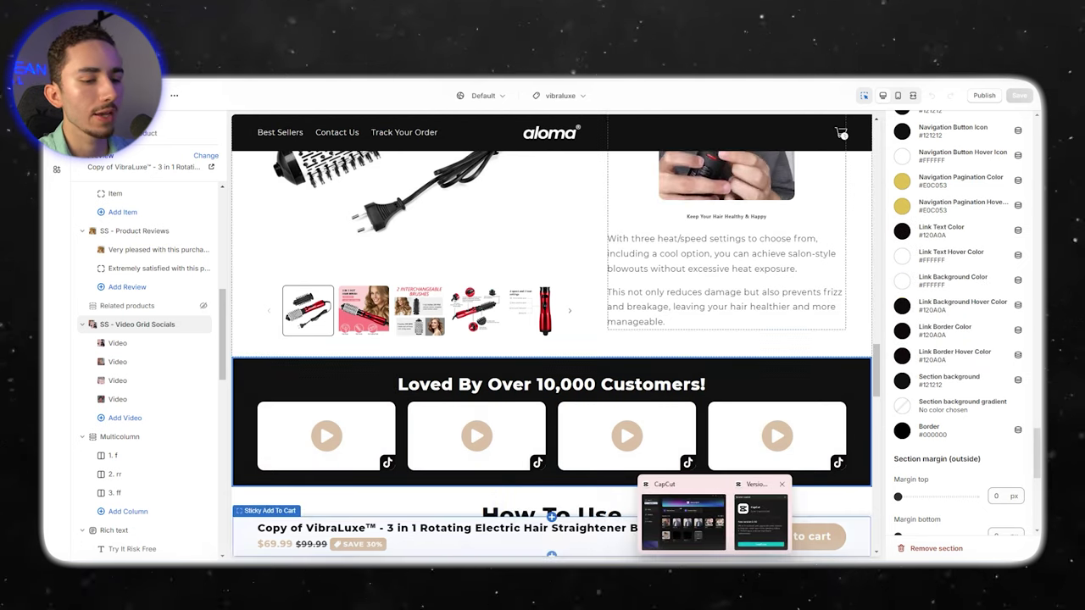
pyautogui.click(678, 519)
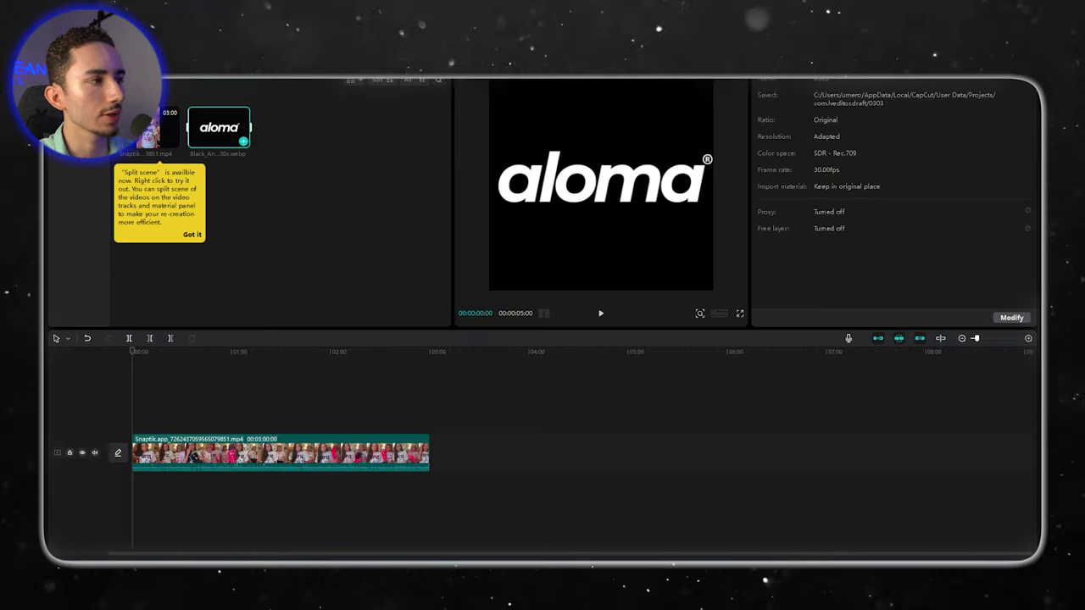
pyautogui.moveTo(219, 127); pyautogui.dragTo(138, 410)
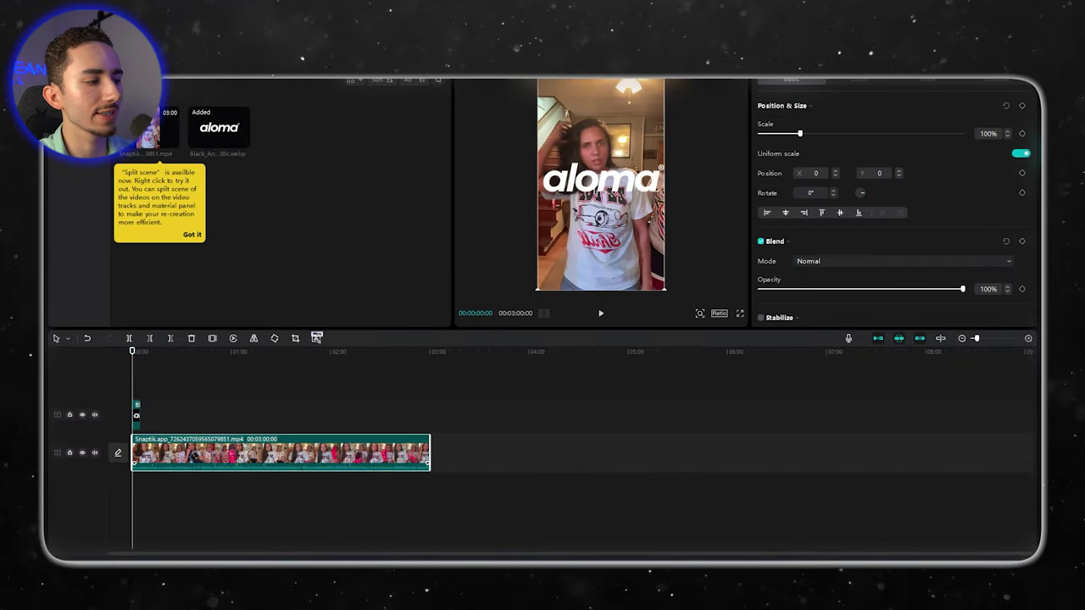
pyautogui.moveTo(430, 454); pyautogui.dragTo(140, 454)
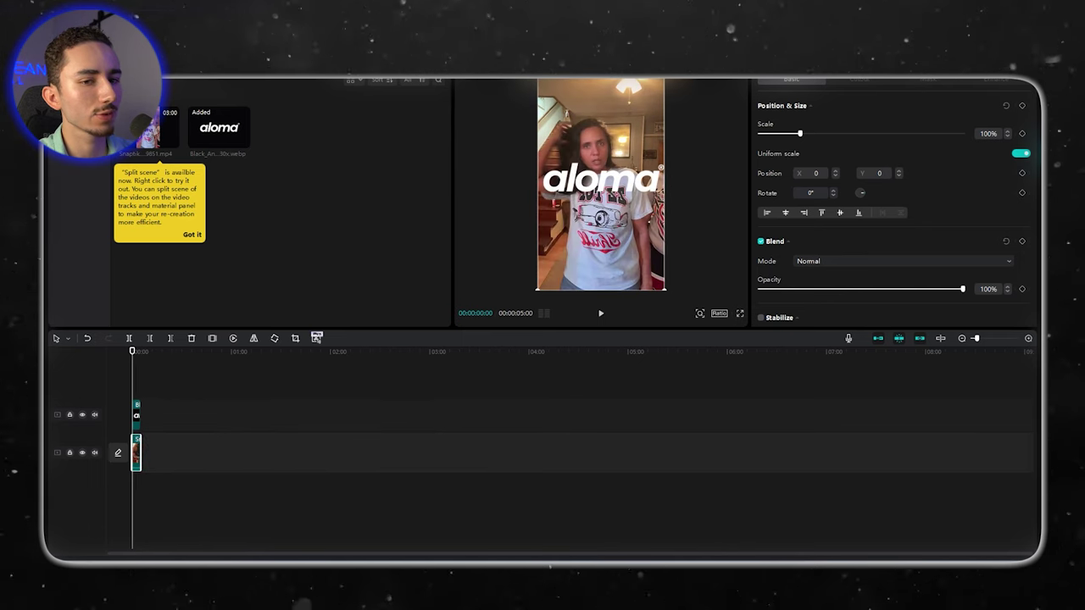
pyautogui.click(1028, 339)
pyautogui.click(1028, 338)
pyautogui.click(1028, 338)
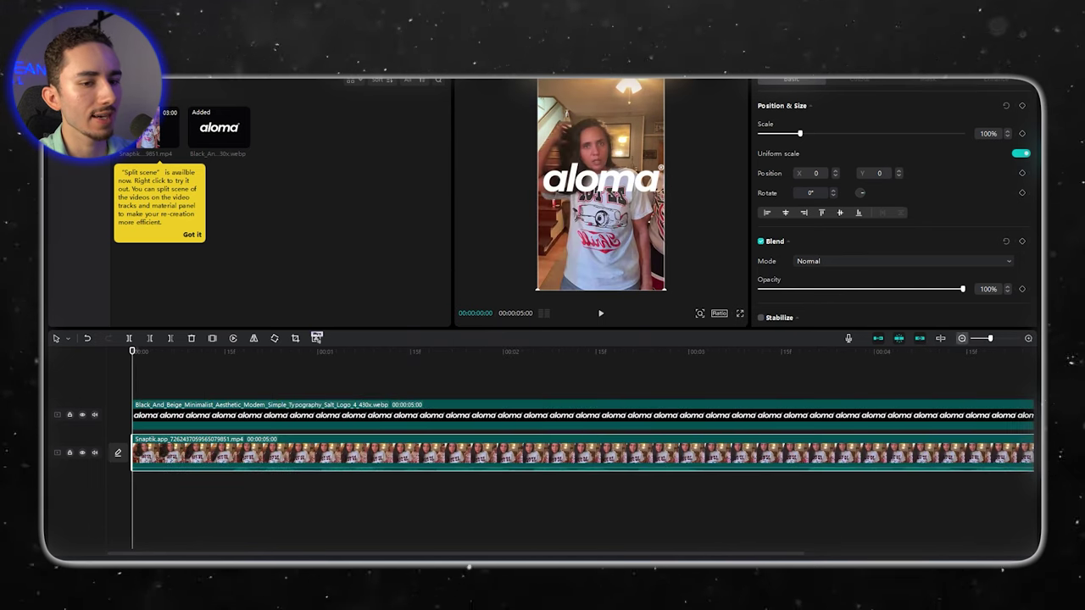
pyautogui.click(961, 338)
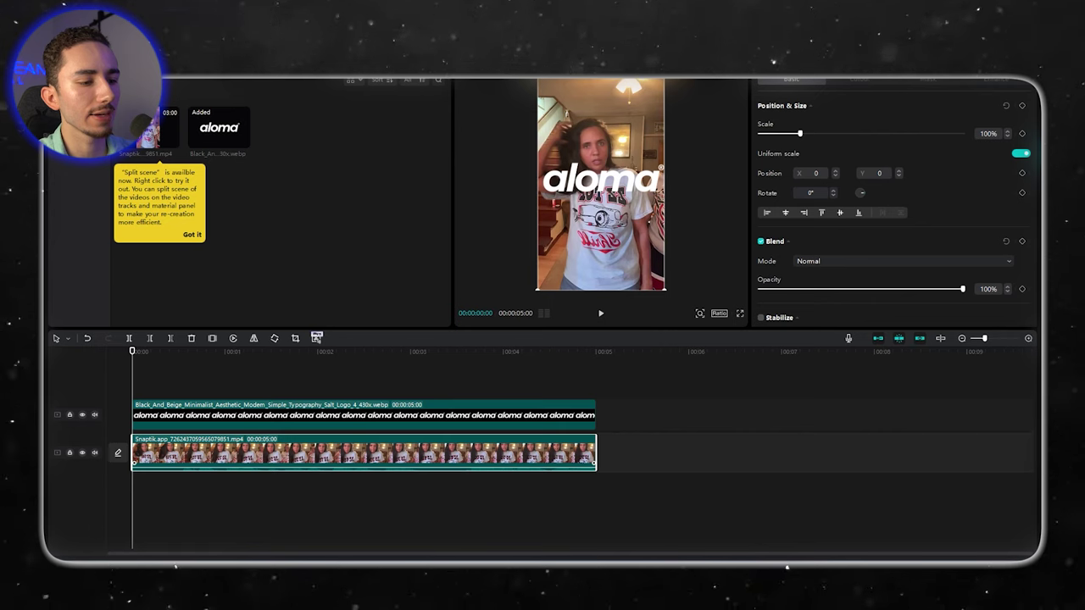
# Scale the aloma logo overlay down to 39% and move it to the upper-left corner of the video frame
pyautogui.click(364, 415)
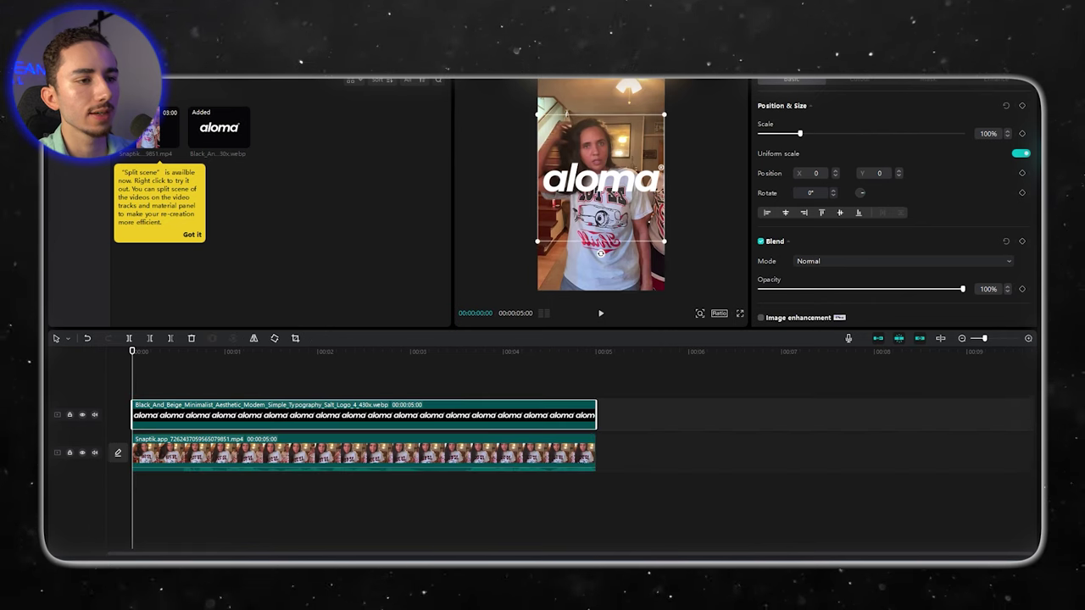
pyautogui.moveTo(665, 242); pyautogui.dragTo(636, 213)
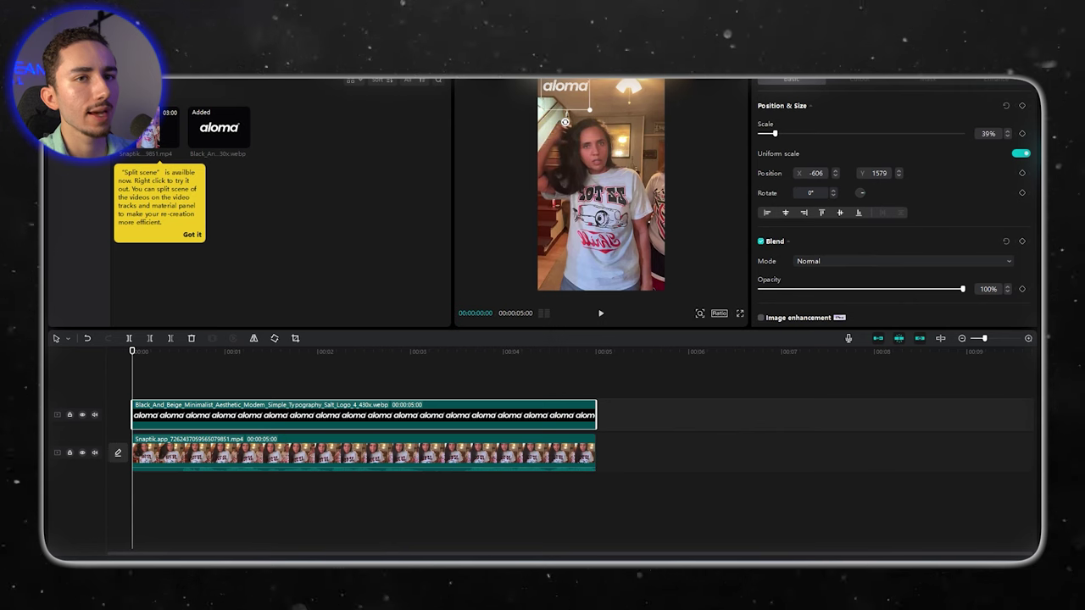
pyautogui.click(448, 509)
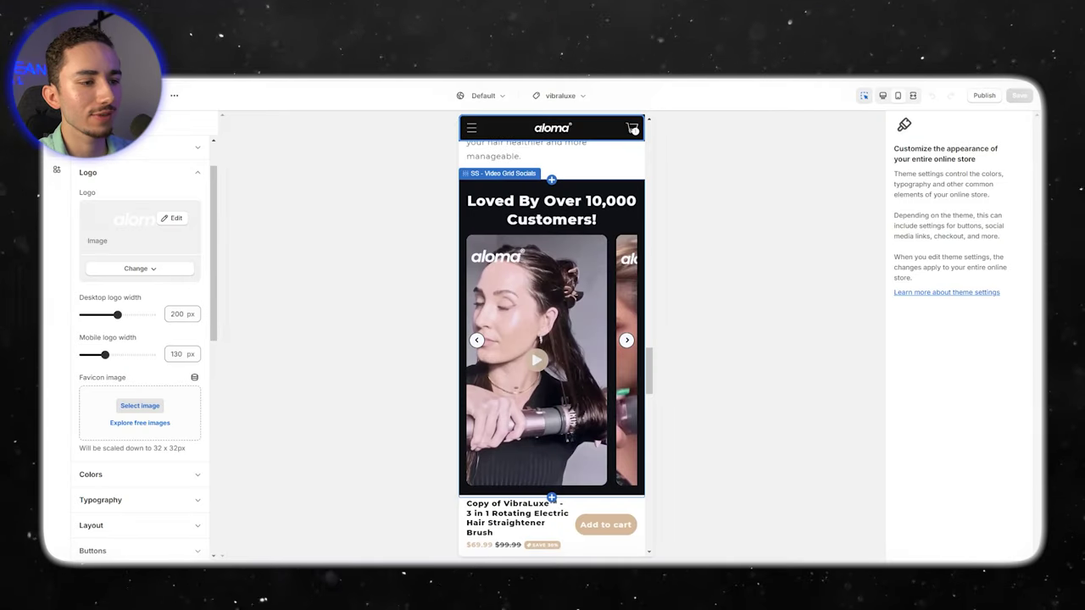
# Review the section colors of the SS - Video Grid Socials section in the mobile preview
pyautogui.click(551, 339)
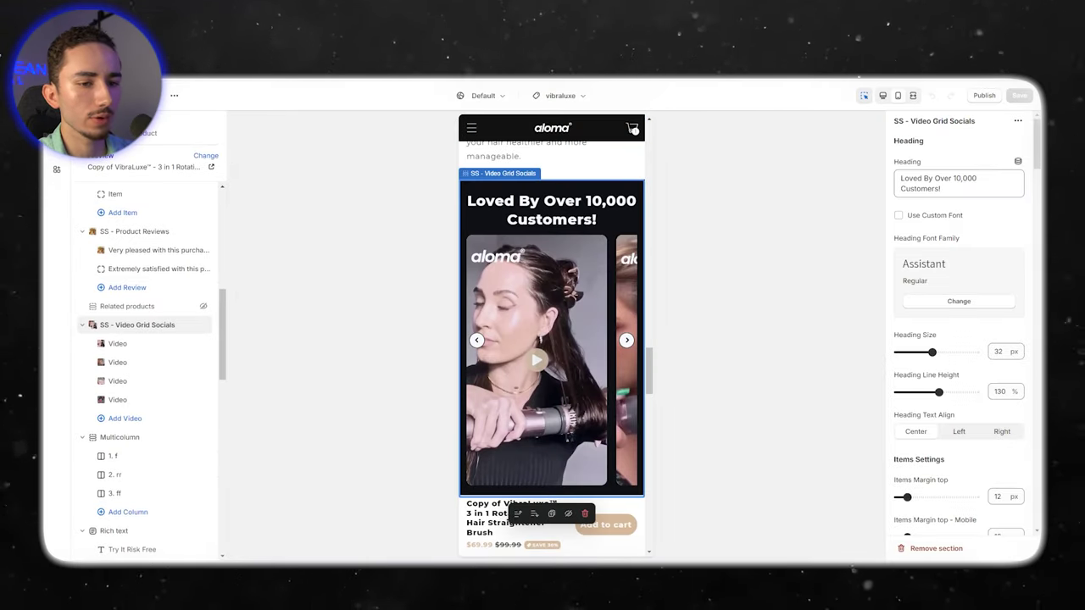
pyautogui.scroll(-15, 958, 339)
pyautogui.scroll(-15, 958, 322)
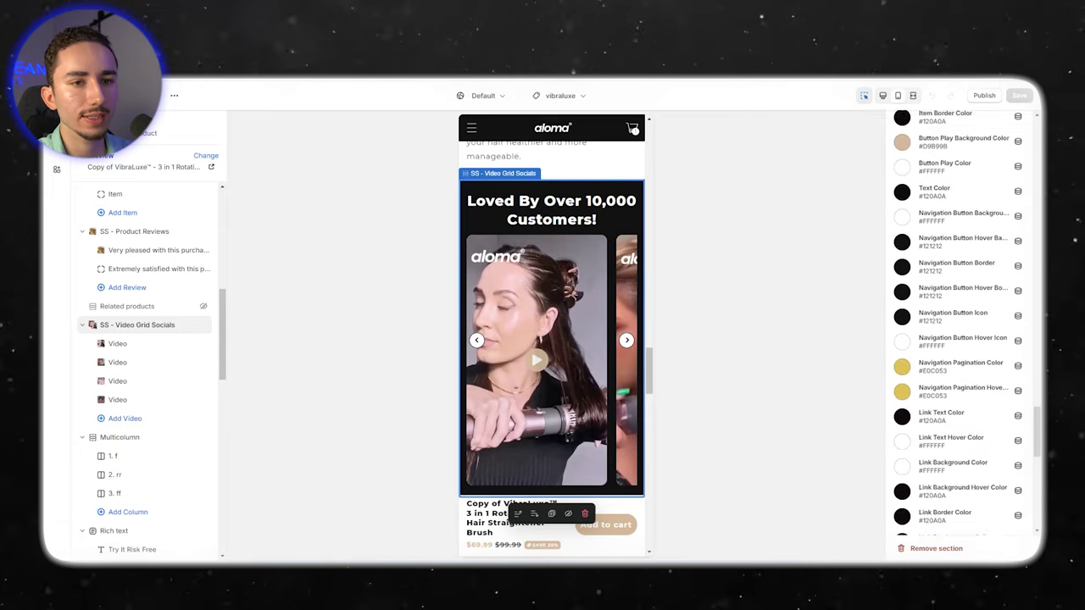
pyautogui.scroll(1, 959, 330)
pyautogui.scroll(-2, 959, 330)
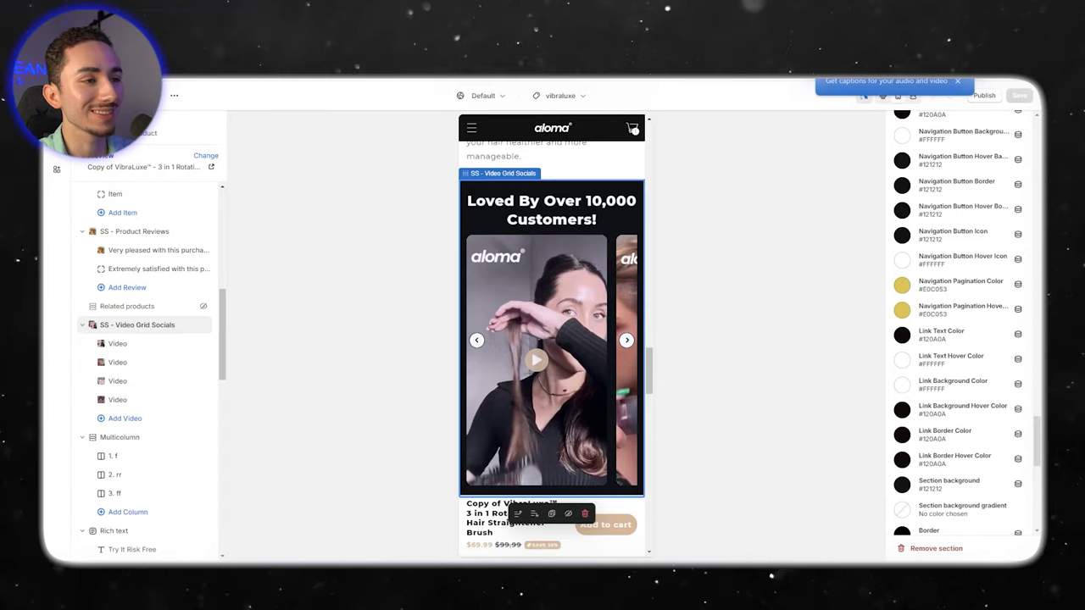
# Delete the placeholder "Row Heading" item below the Price row from the SS - Product Comparison section
pyautogui.scroll(3, 551, 339)
pyautogui.scroll(15, 551, 340)
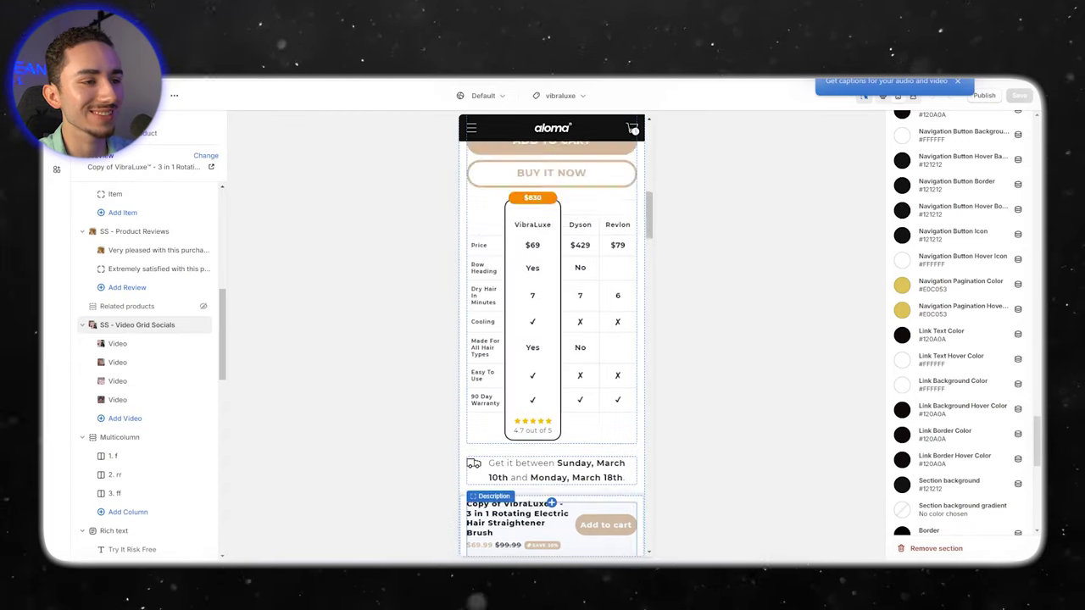
pyautogui.scroll(2, 551, 339)
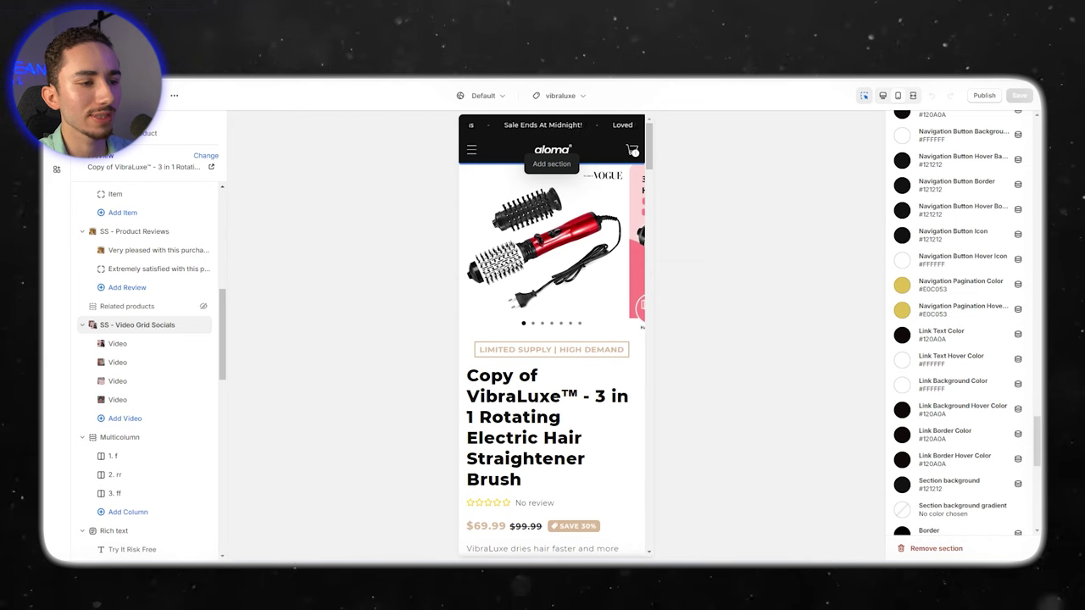
pyautogui.scroll(-10, 551, 339)
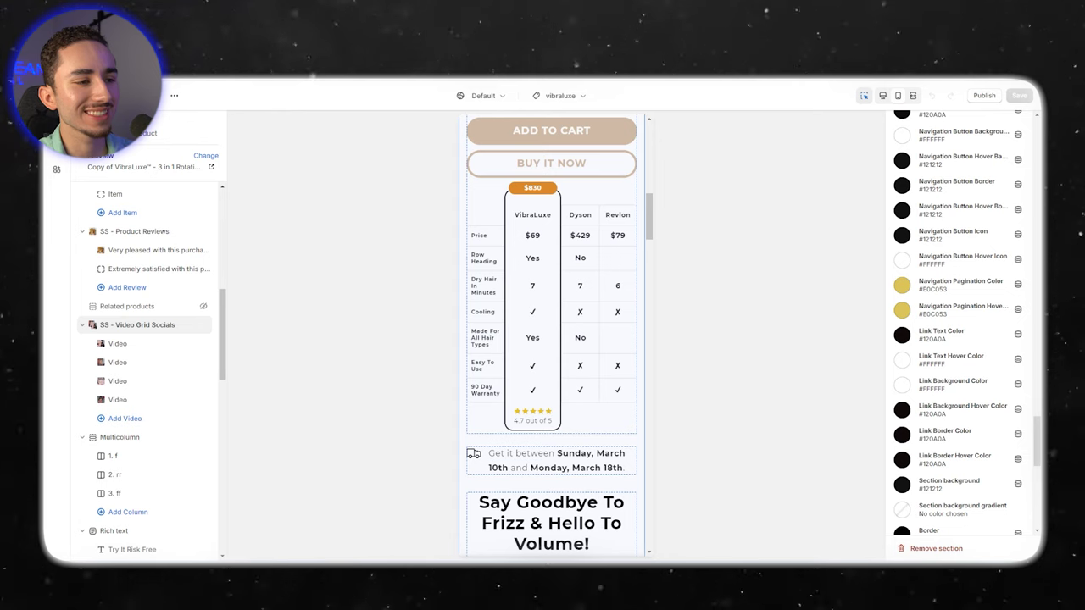
pyautogui.scroll(-5, 148, 356)
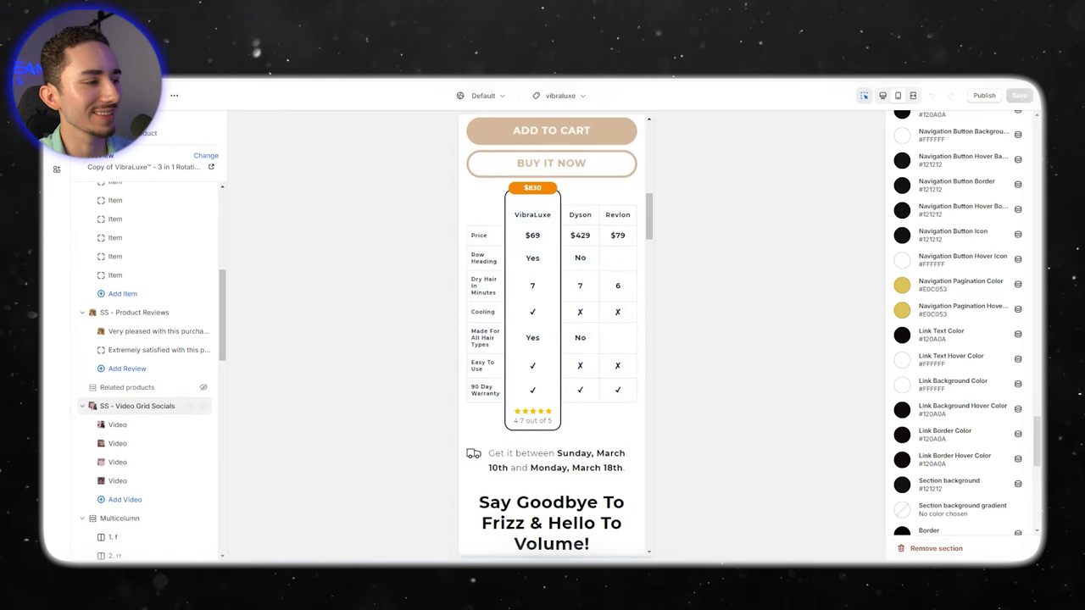
pyautogui.scroll(-5, 148, 356)
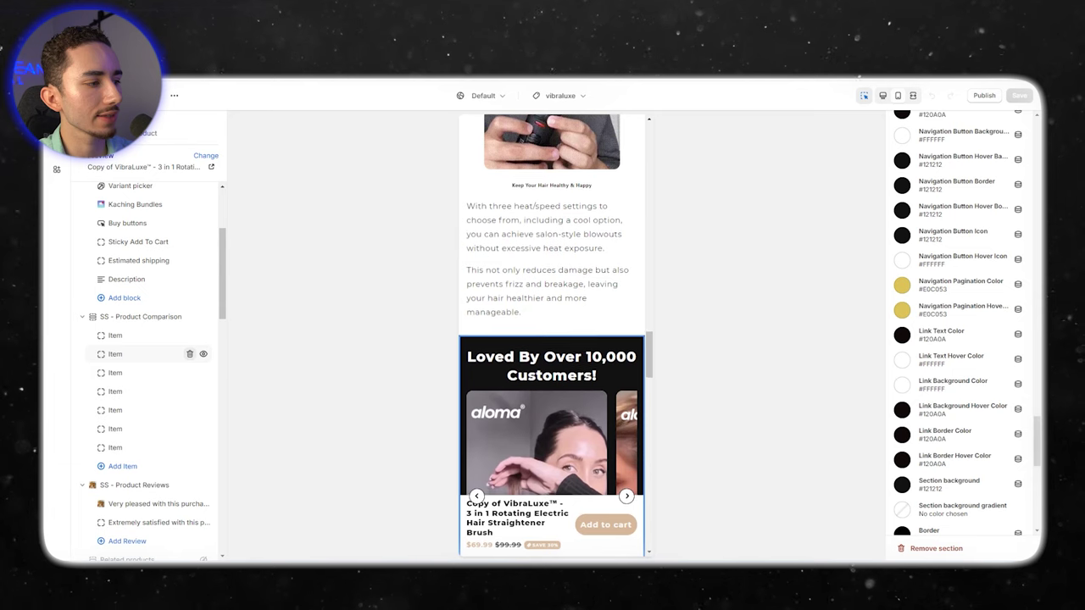
pyautogui.click(189, 354)
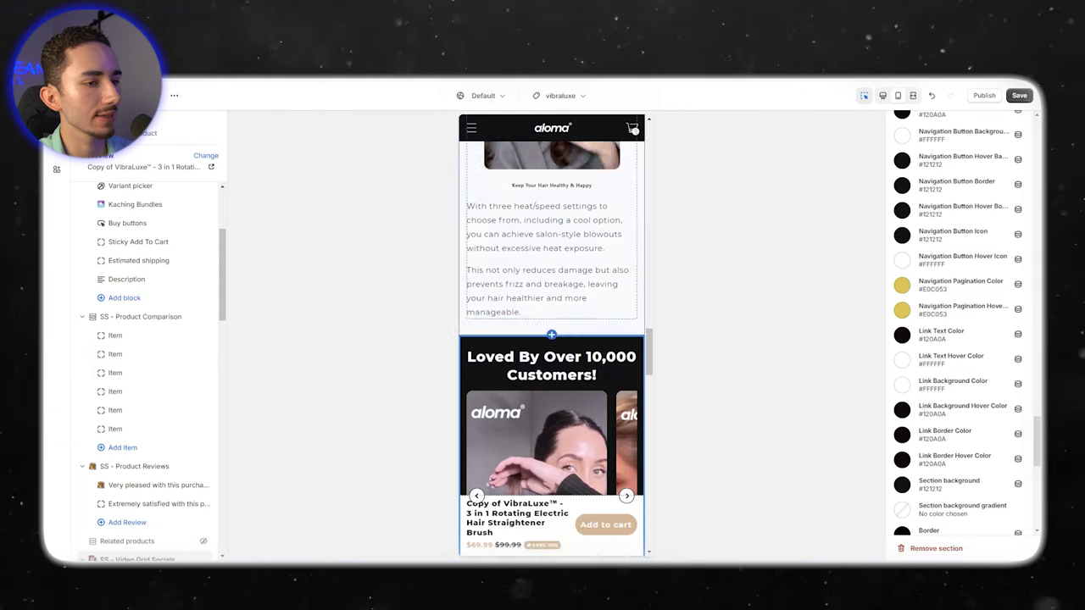
# Set the Dry Hair In Minutes row to ✓, ✓ and ✗, and delete the comparison item directly below it
pyautogui.moveTo(649, 352); pyautogui.dragTo(649, 158)
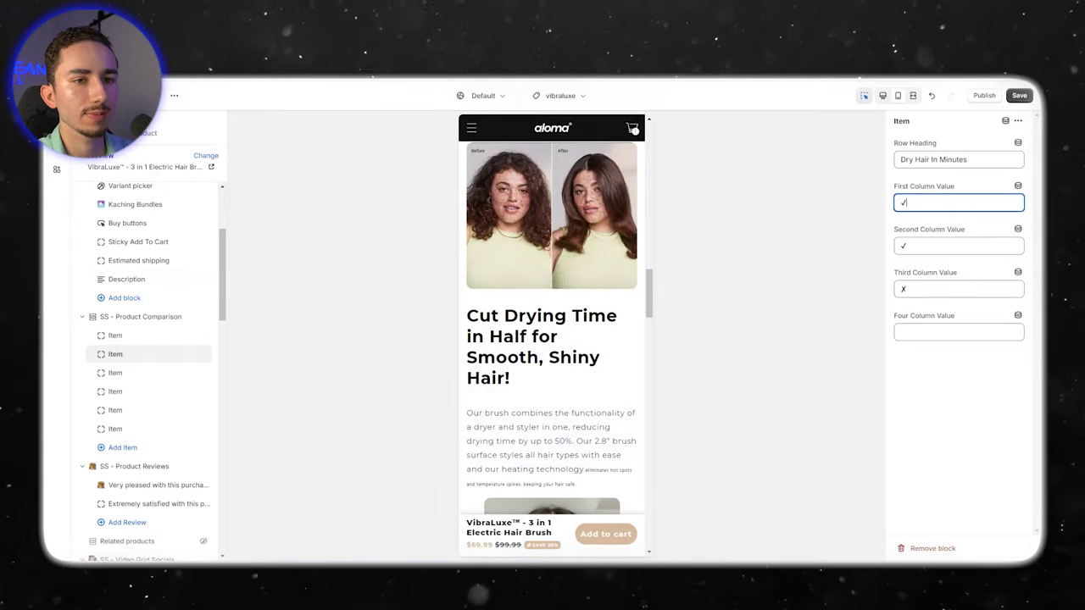
pyautogui.scroll(13, 551, 440)
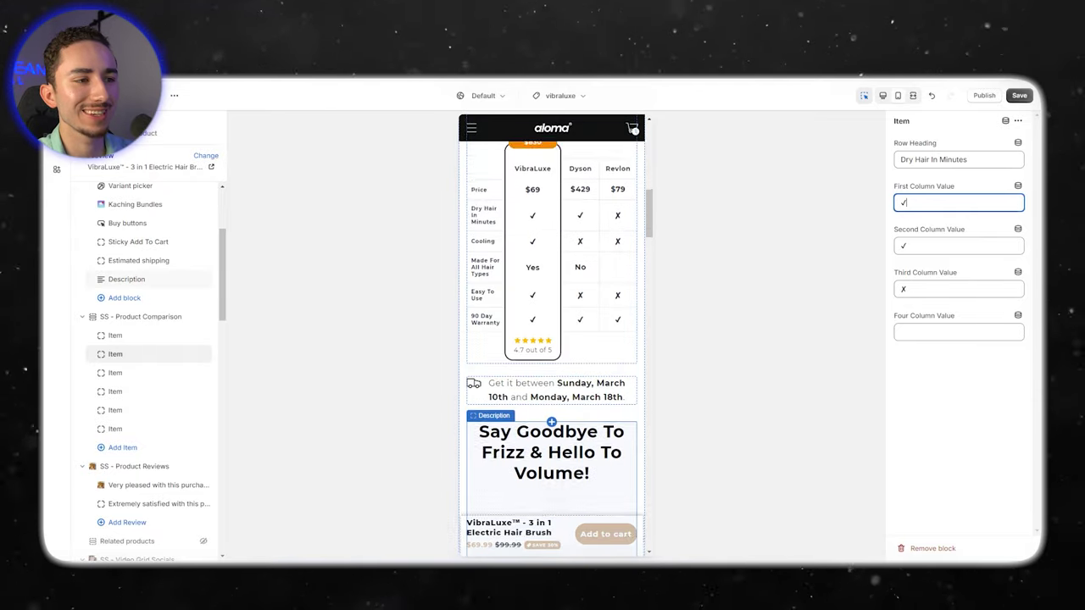
pyautogui.scroll(-1, 551, 441)
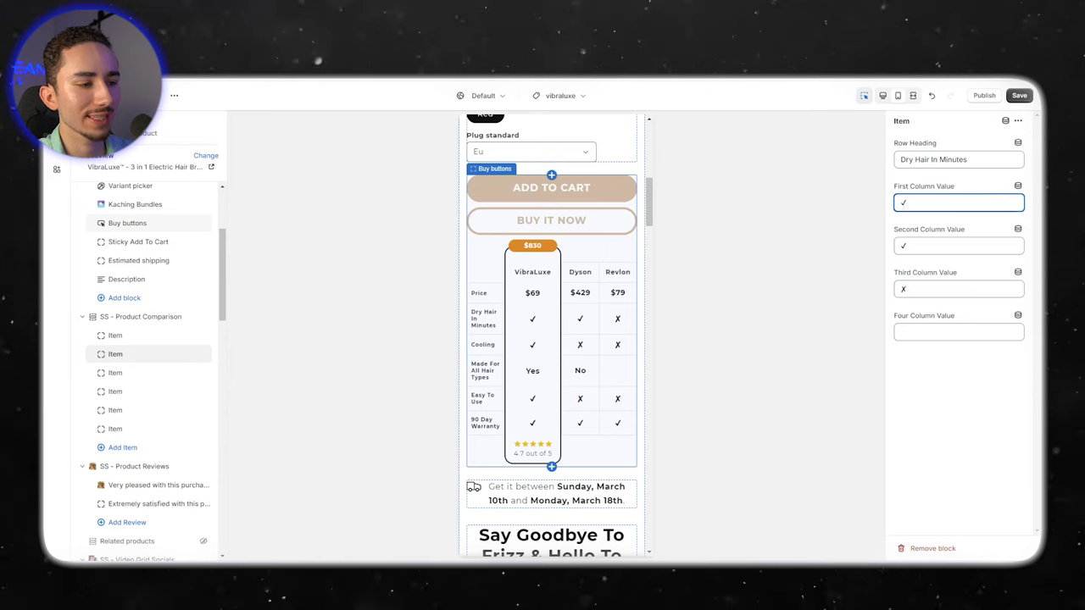
pyautogui.click(117, 355)
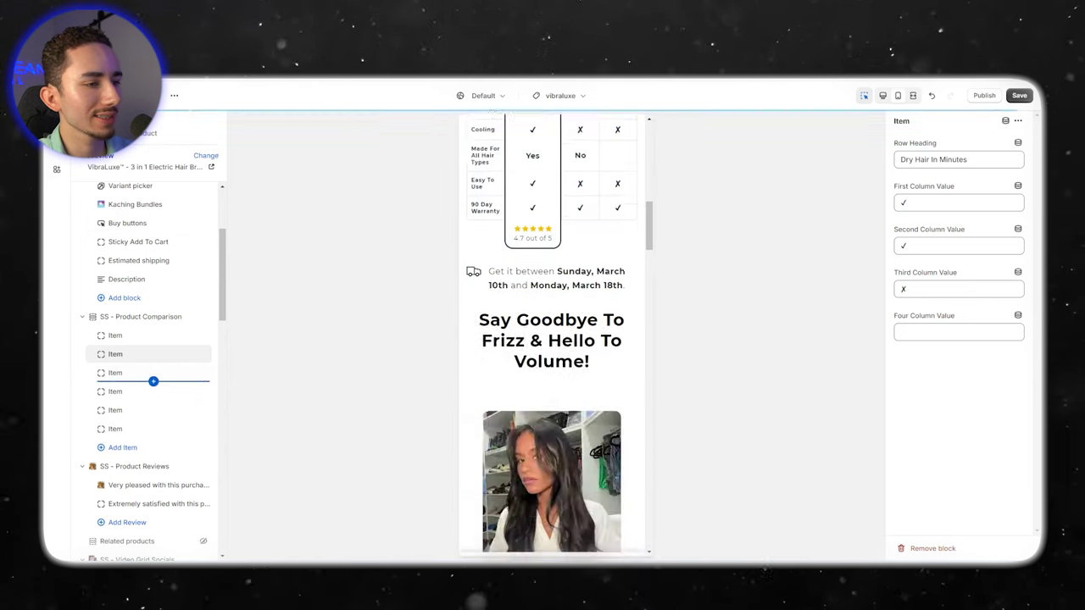
pyautogui.click(190, 373)
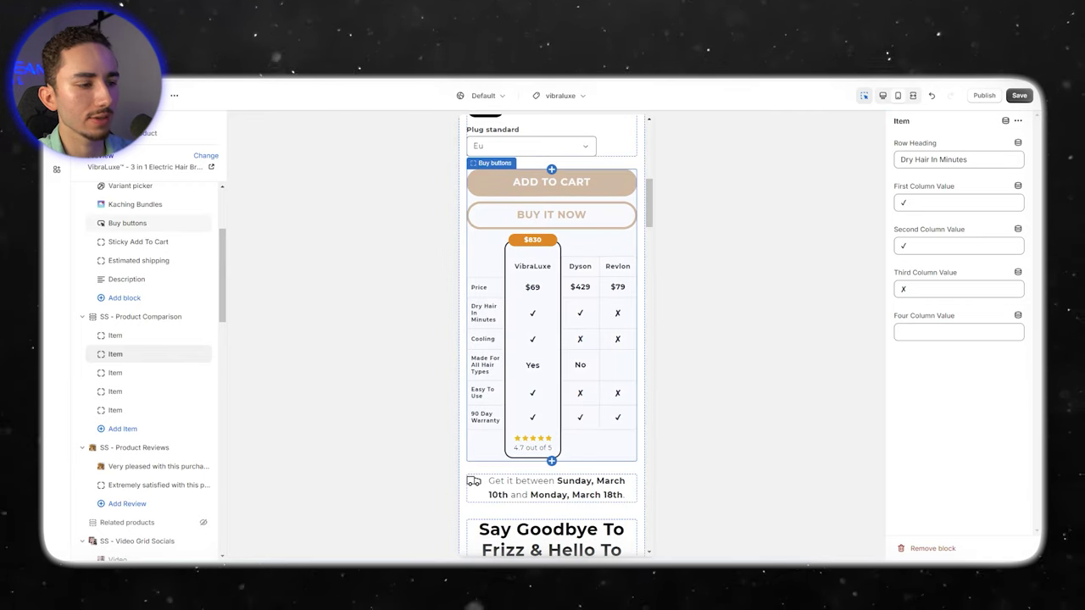
pyautogui.click(152, 410)
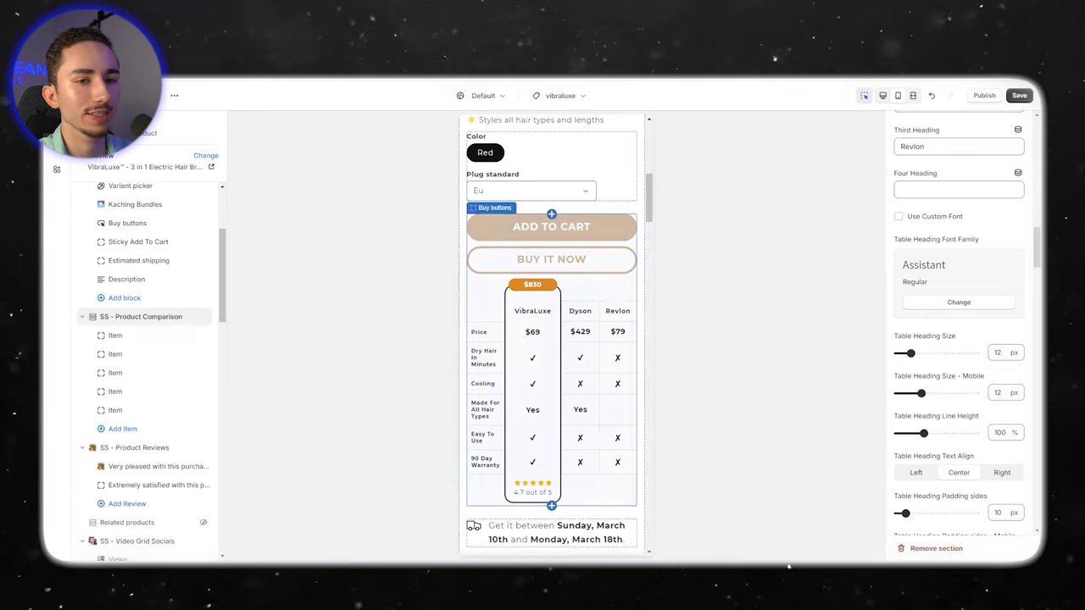
# Set the savings badge of the SS - Product Comparison table to $360
pyautogui.click(141, 317)
pyautogui.scroll(10, 959, 322)
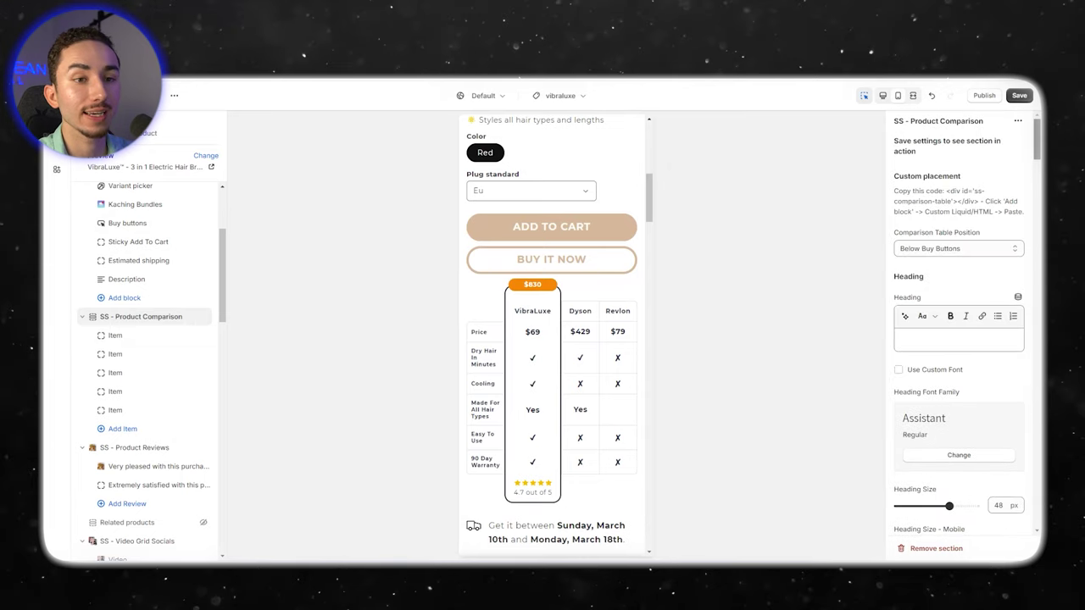
pyautogui.scroll(-15, 959, 331)
pyautogui.scroll(-3, 959, 330)
pyautogui.scroll(-2, 959, 330)
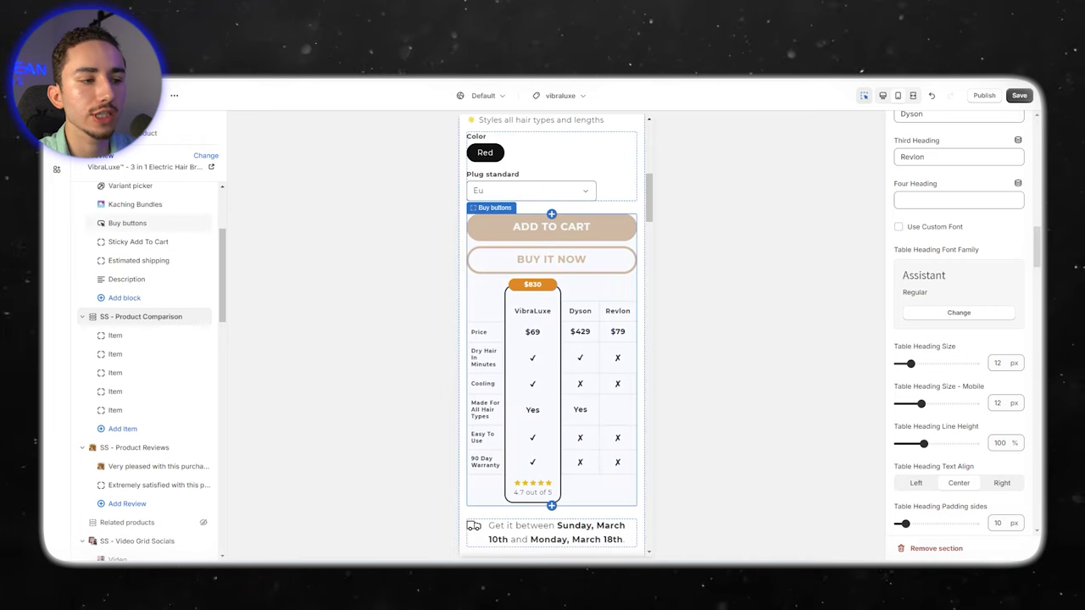
pyautogui.scroll(-15, 958, 339)
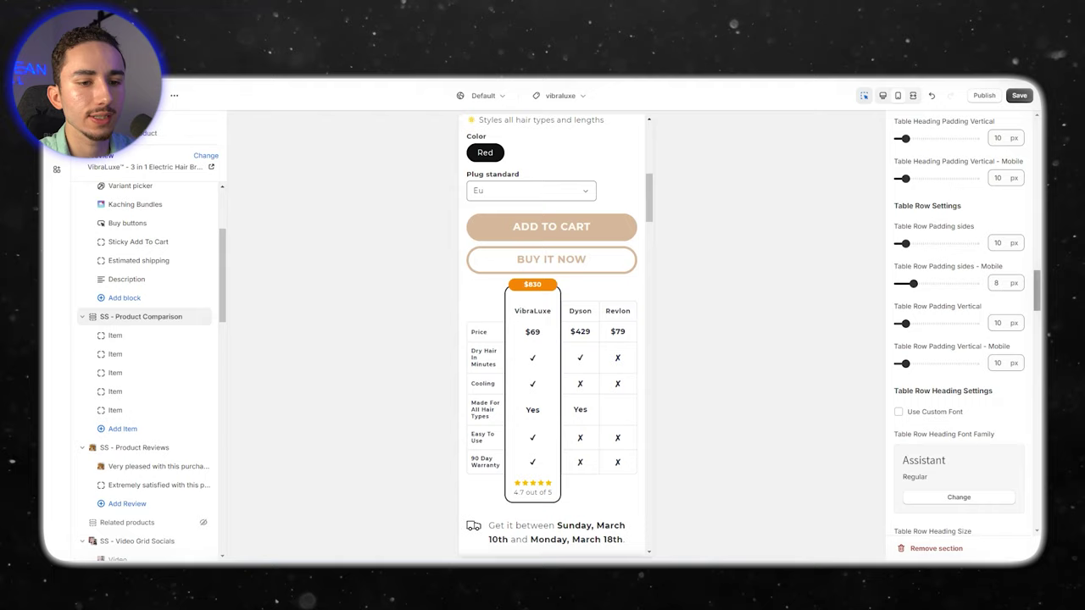
pyautogui.scroll(-15, 959, 340)
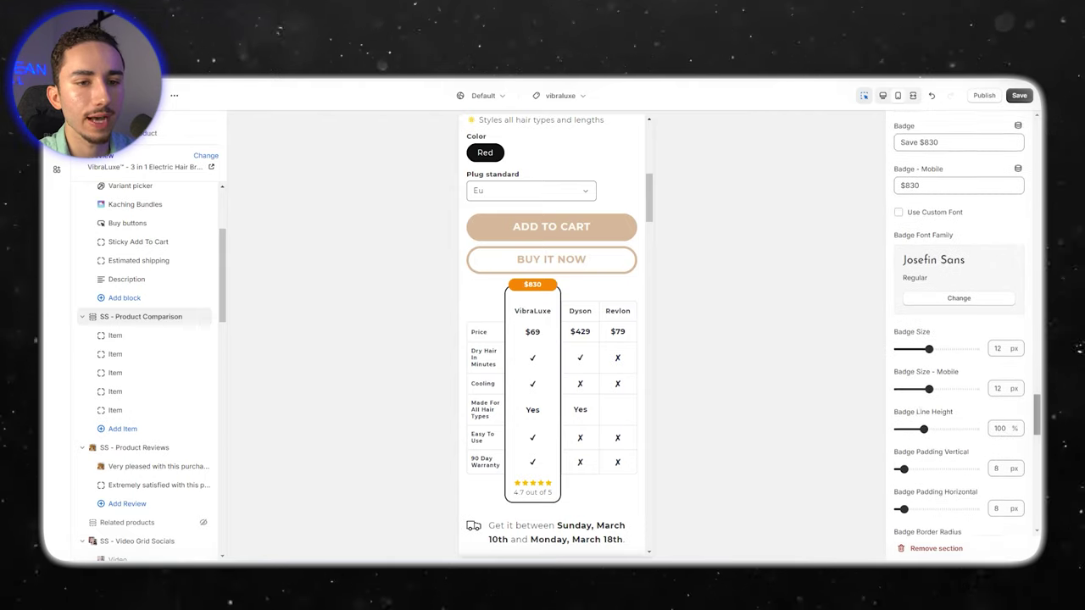
pyautogui.scroll(8, 959, 339)
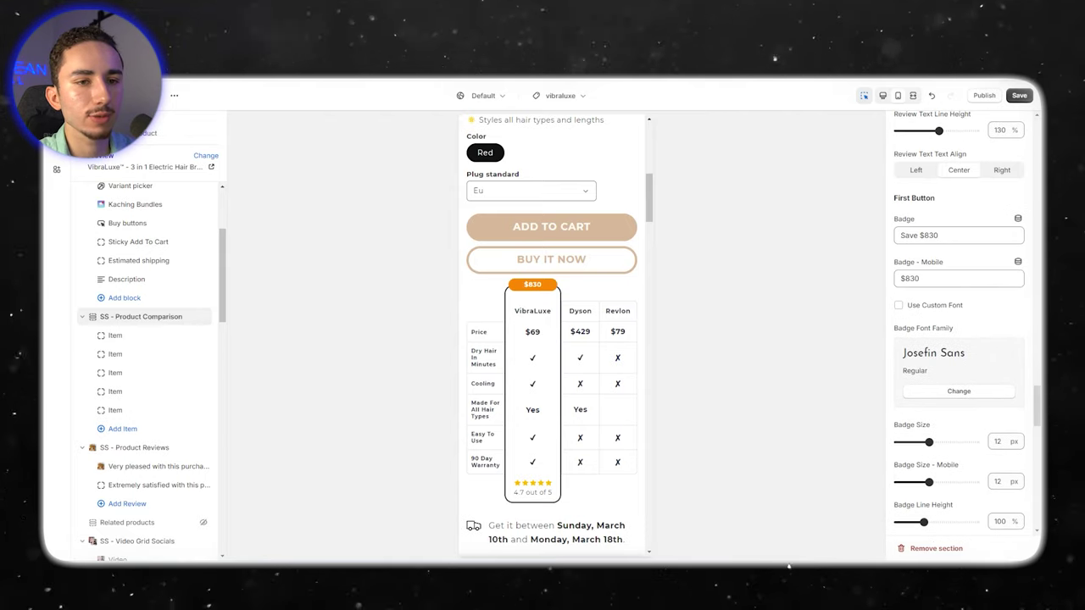
pyautogui.moveTo(923, 236); pyautogui.dragTo(933, 235)
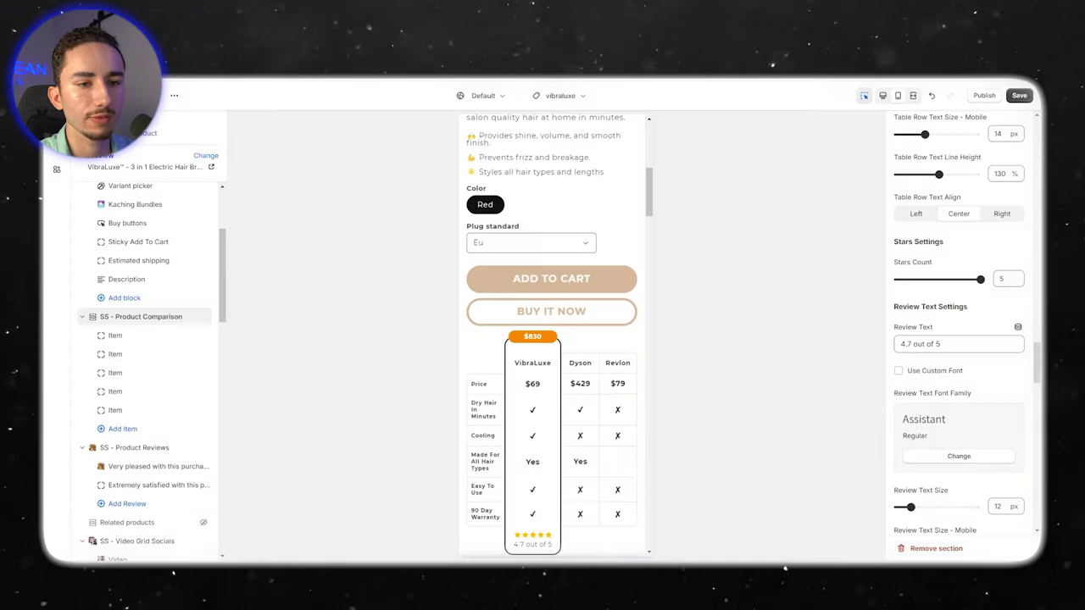
# Set the comparison table's review text to "4.9 out of 5" and save the template changes
pyautogui.scroll(-20, 597, 379)
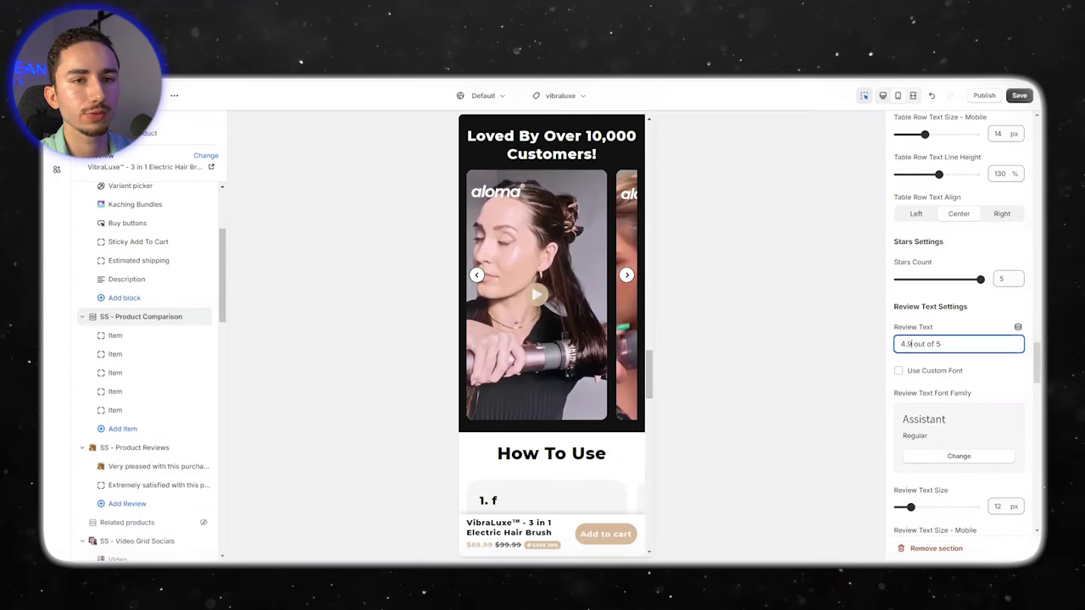
pyautogui.hotkey('ctrl', 's')
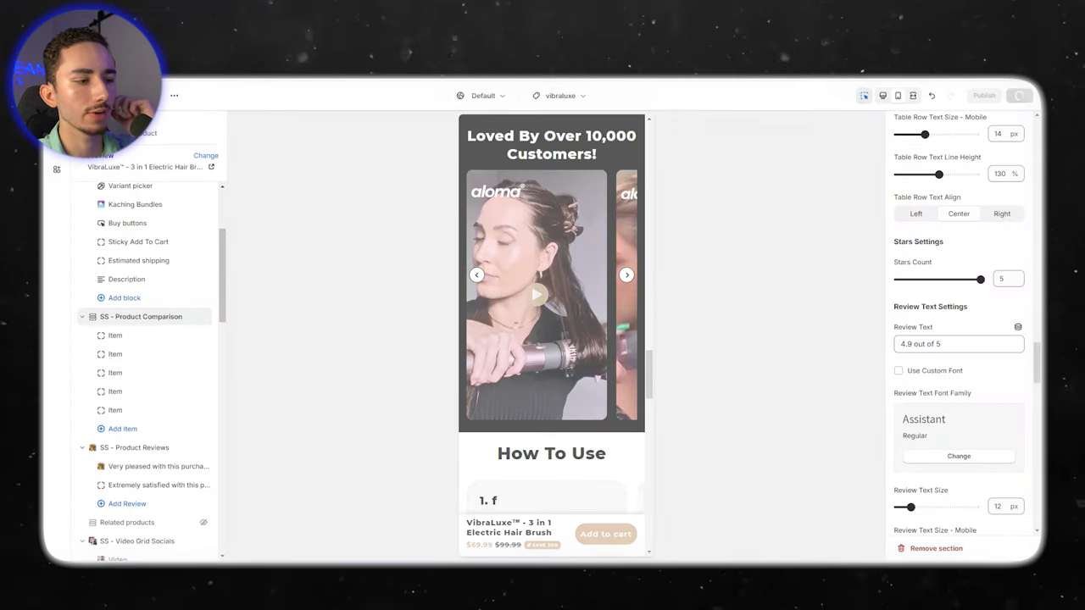
pyautogui.scroll(13, 597, 427)
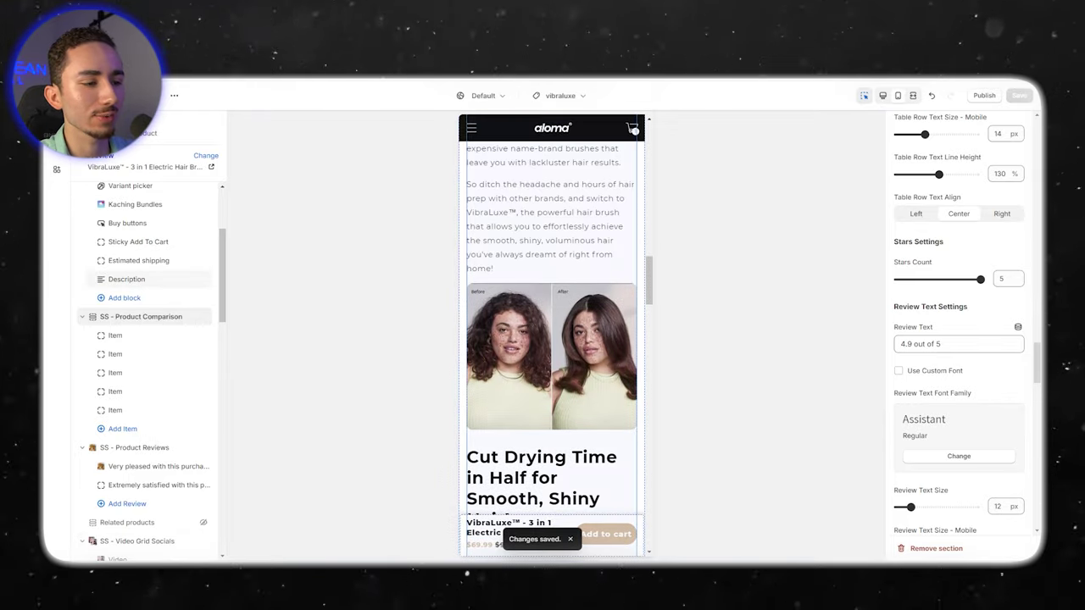
pyautogui.scroll(-2, 551, 339)
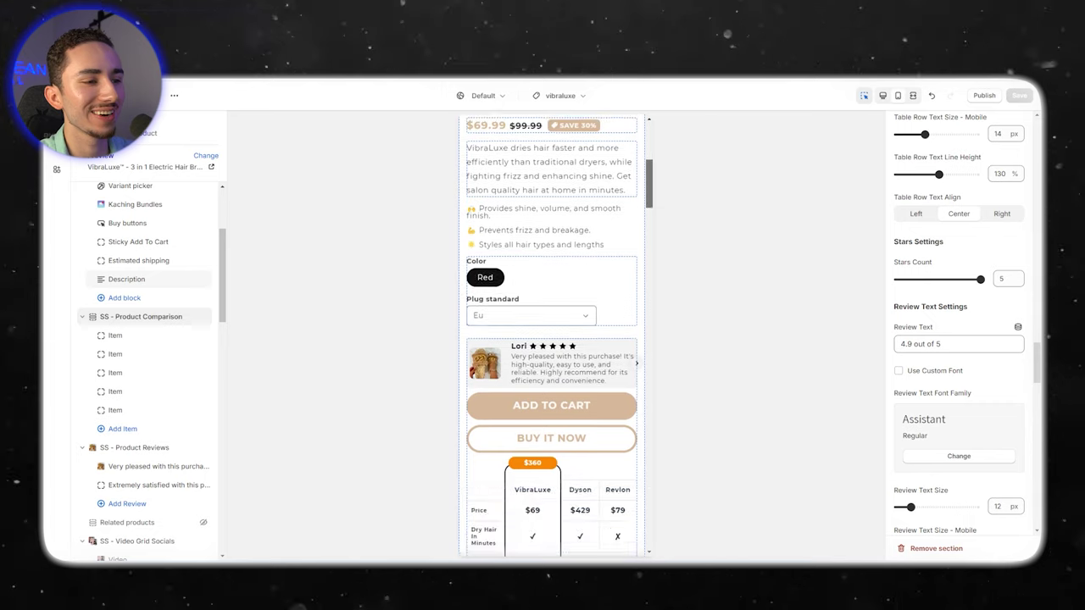
# Remove the Variant picker block from the Product information section
pyautogui.click(543, 285)
pyautogui.scroll(-2, 553, 263)
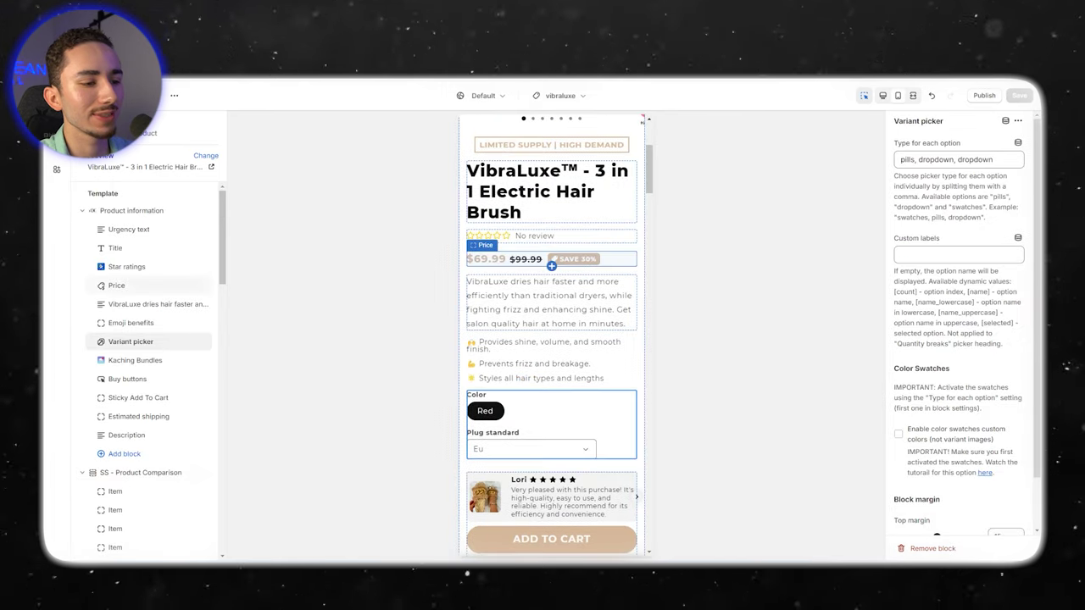
pyautogui.click(583, 474)
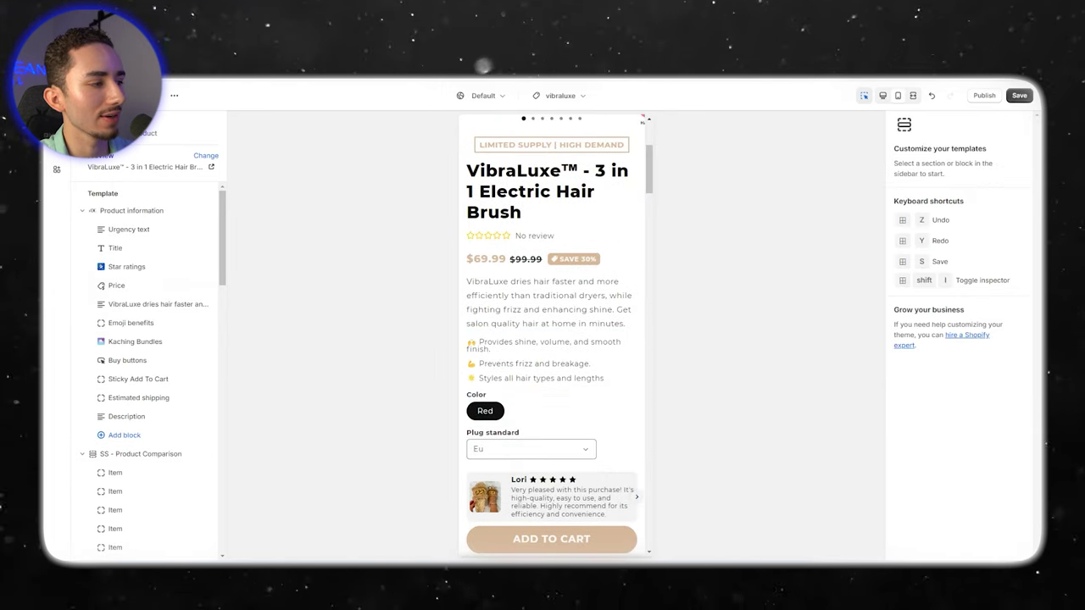
# Check the product source options of the Kaching Bundles block
pyautogui.click(136, 341)
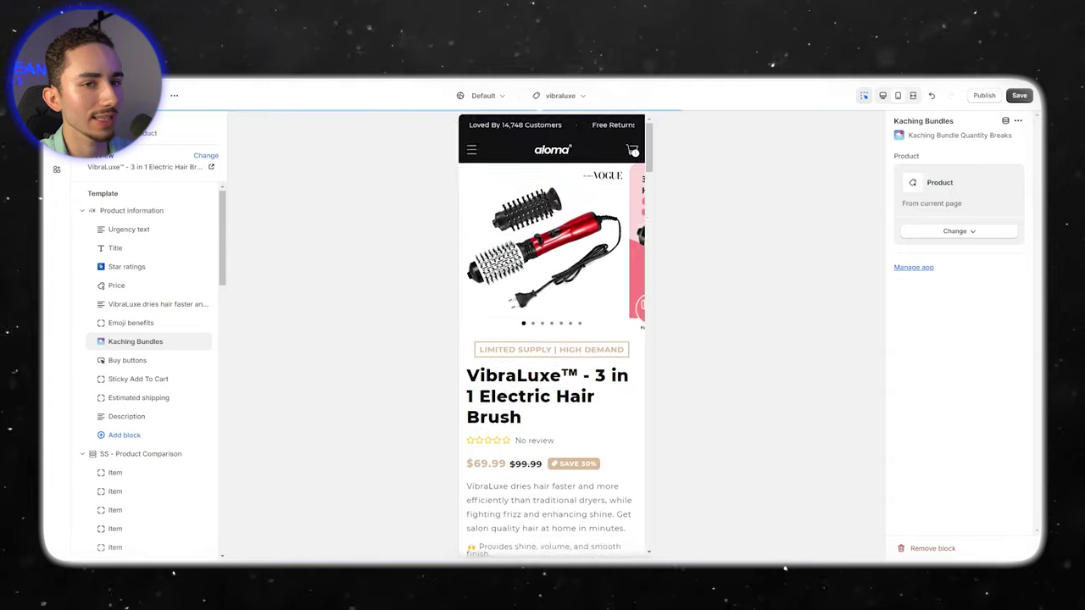
pyautogui.click(958, 232)
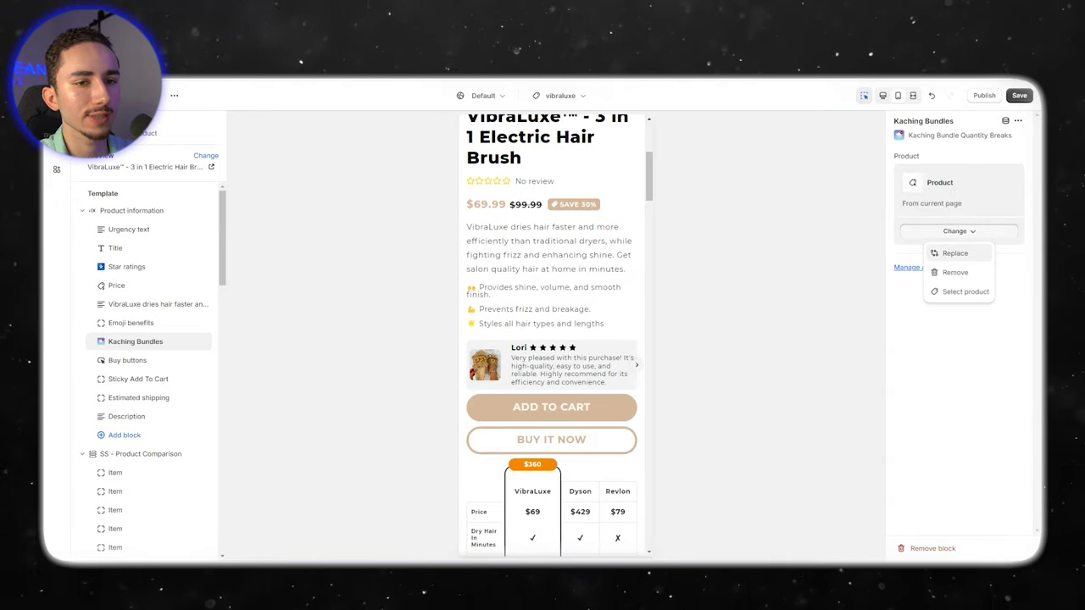
pyautogui.click(959, 232)
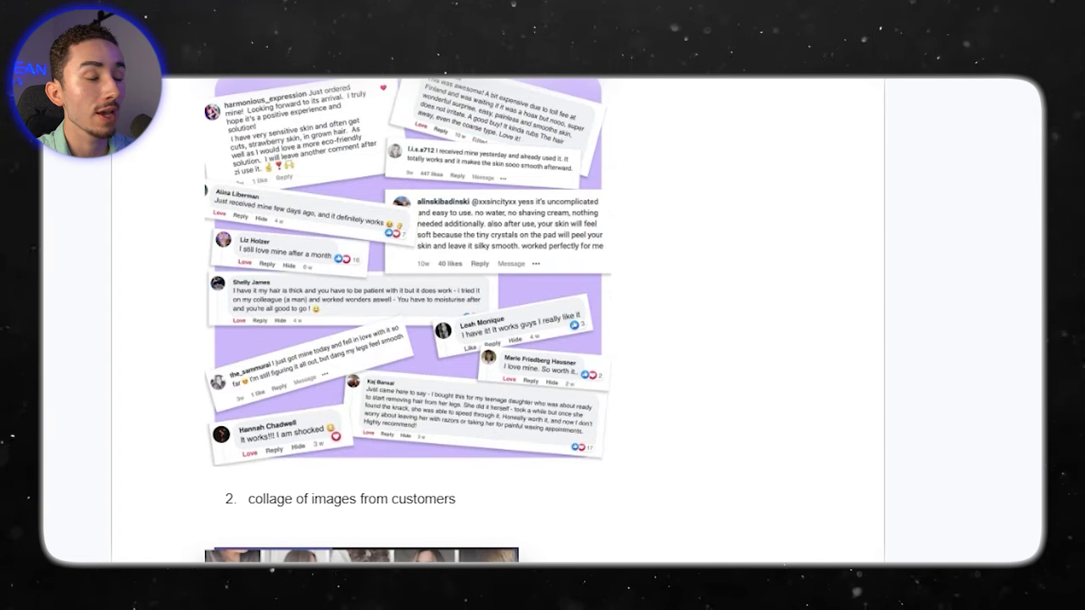
# Examine the document's social proof examples, including customer image collages, highlighted reviews, tweet carousels, review quotes and before & afters
pyautogui.scroll(-4, 543, 322)
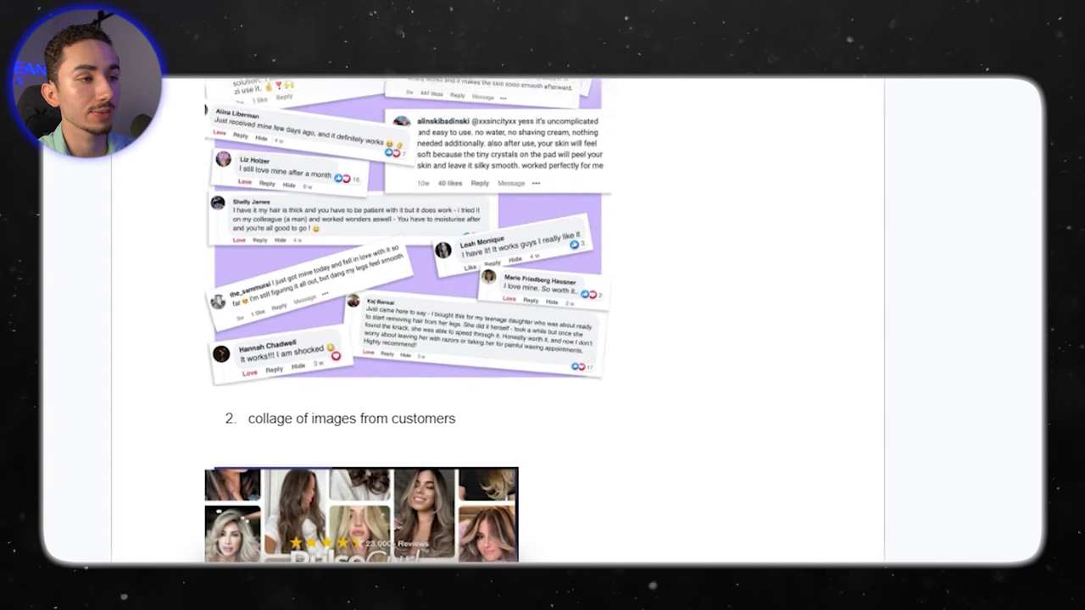
pyautogui.scroll(-2, 542, 322)
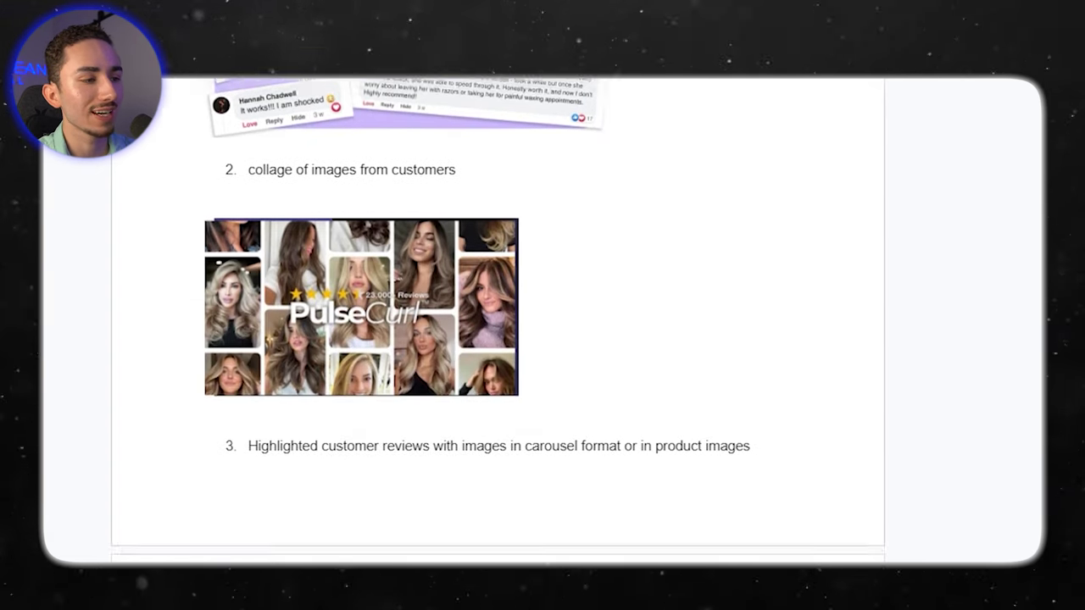
pyautogui.scroll(-4, 542, 322)
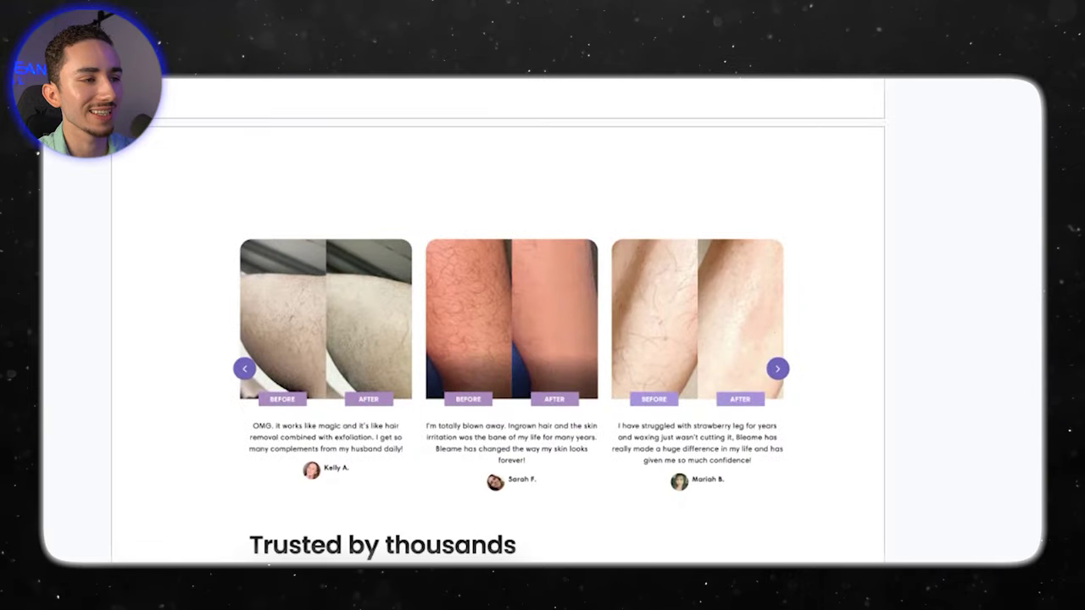
pyautogui.scroll(-3, 543, 322)
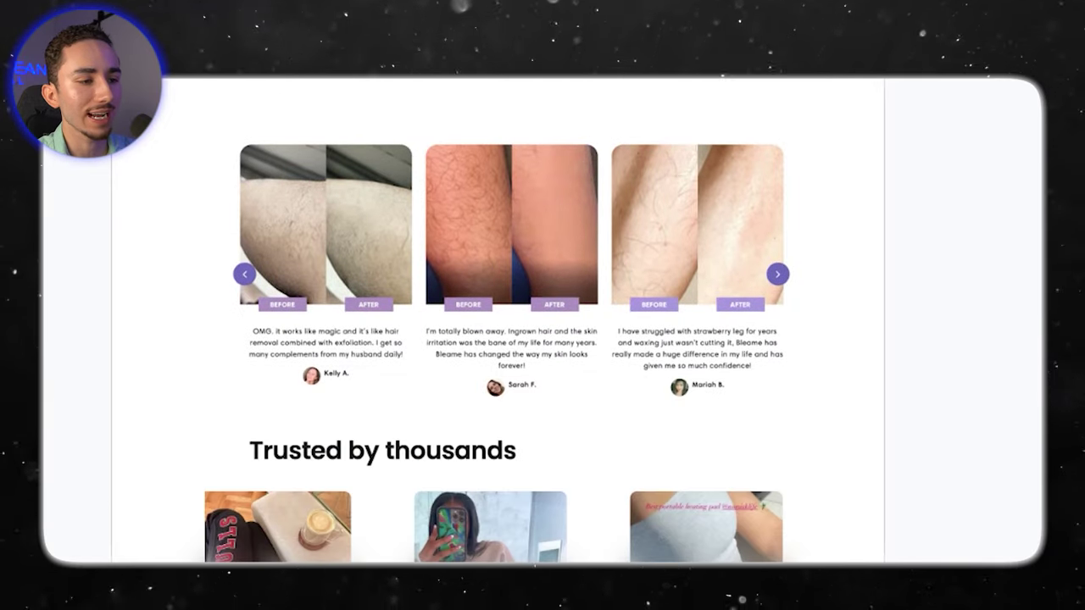
pyautogui.scroll(-2, 543, 322)
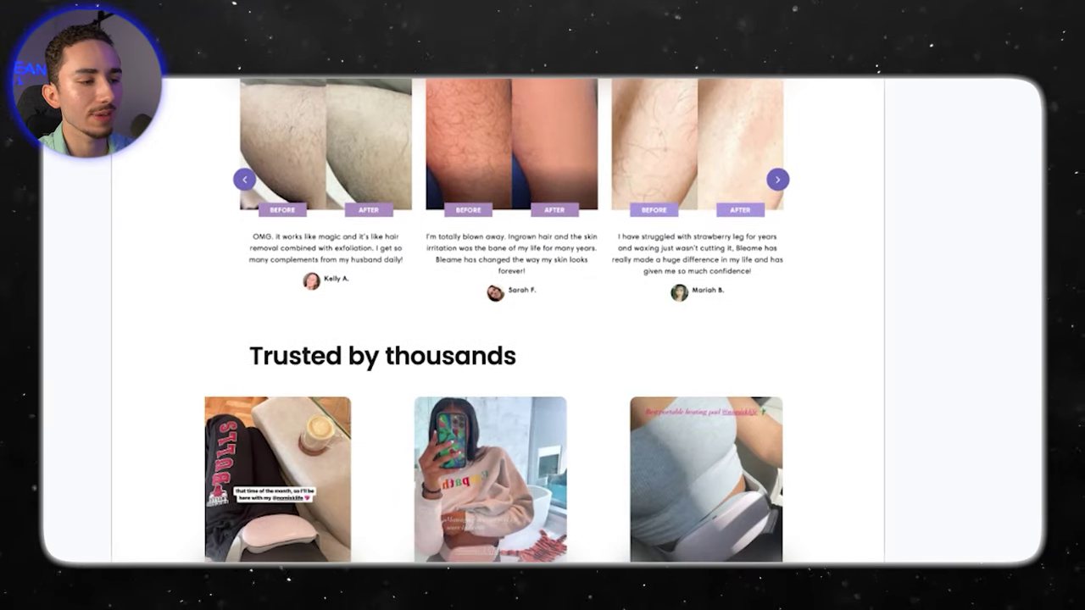
pyautogui.scroll(5, 543, 322)
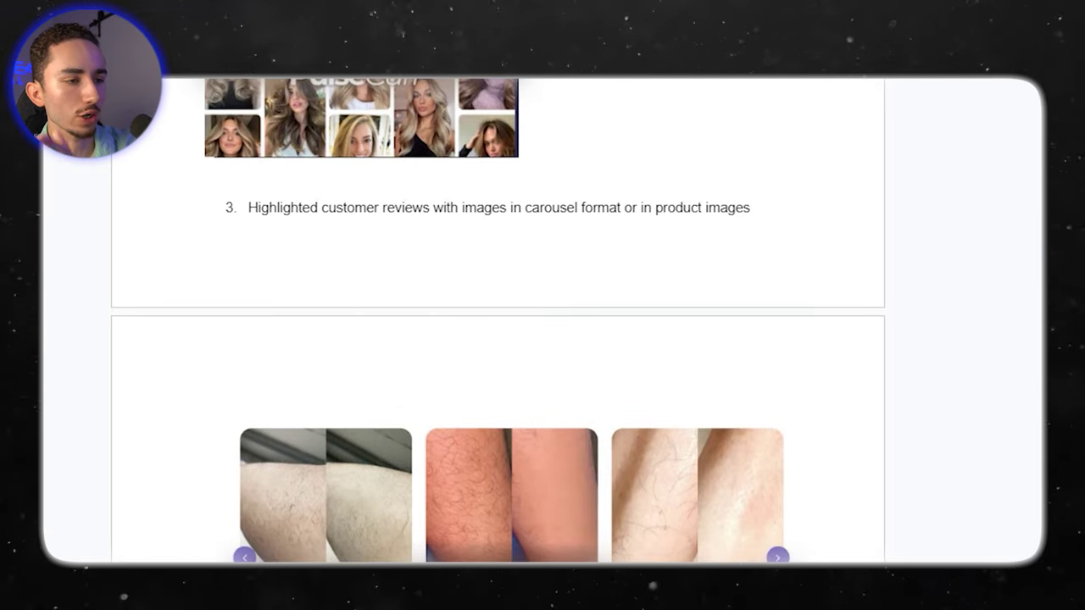
pyautogui.scroll(-15, 542, 322)
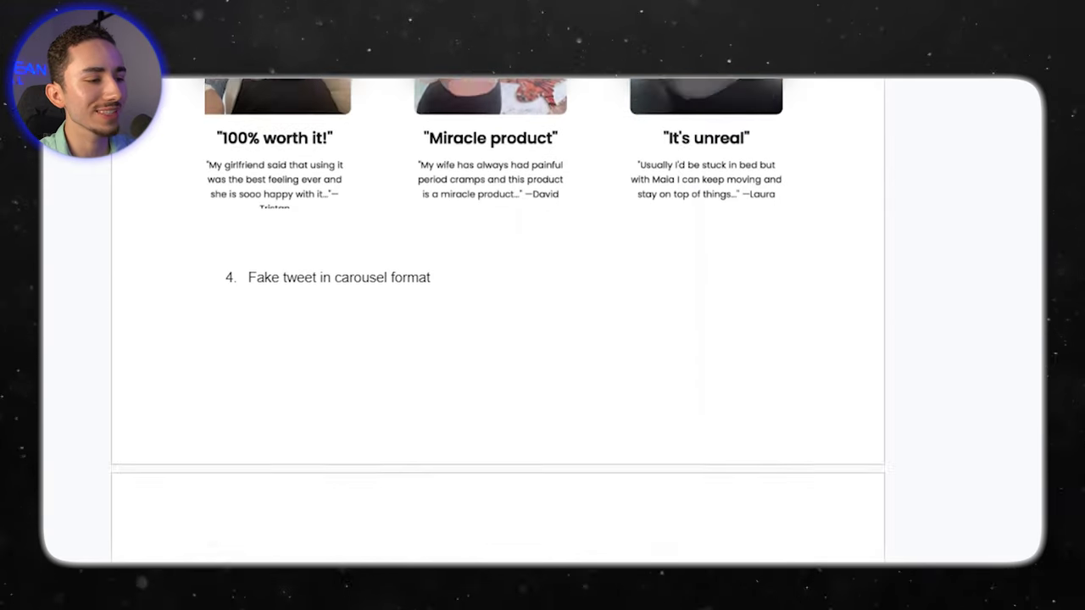
pyautogui.scroll(1, 542, 339)
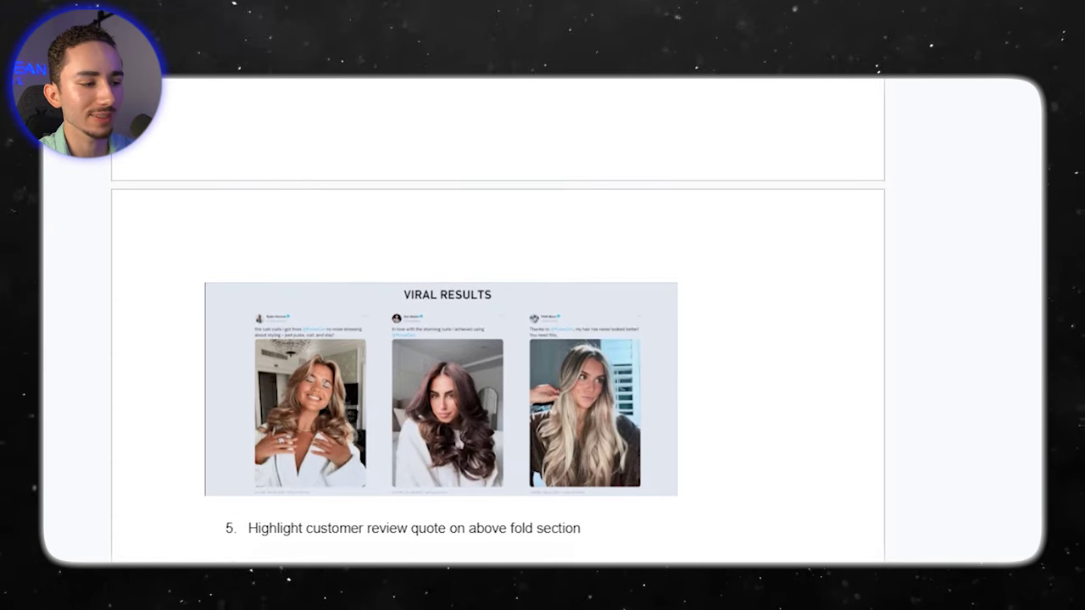
pyautogui.scroll(-4, 542, 339)
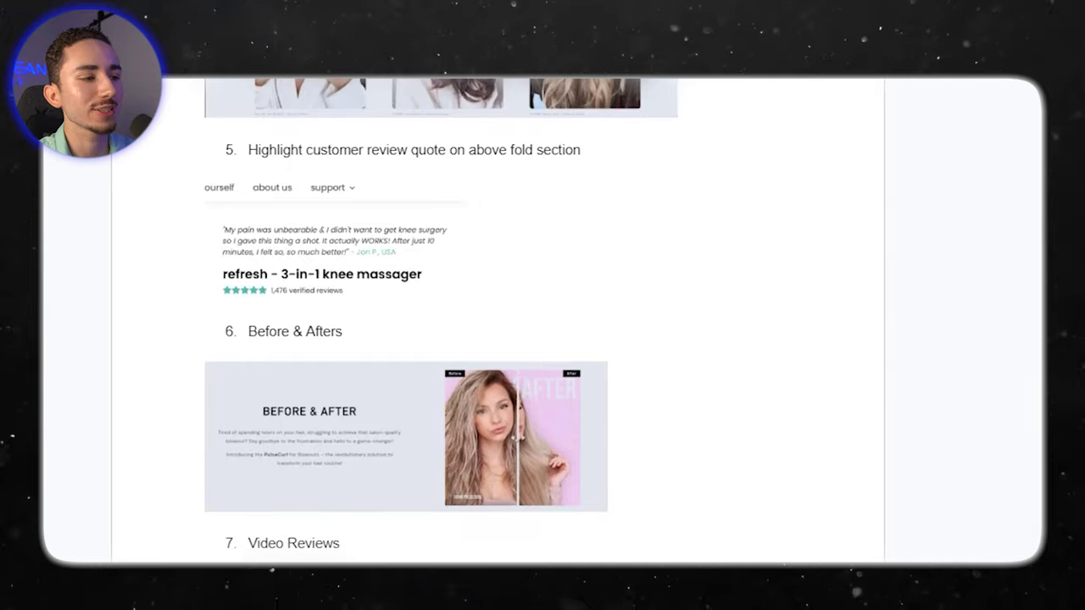
pyautogui.scroll(2, 542, 339)
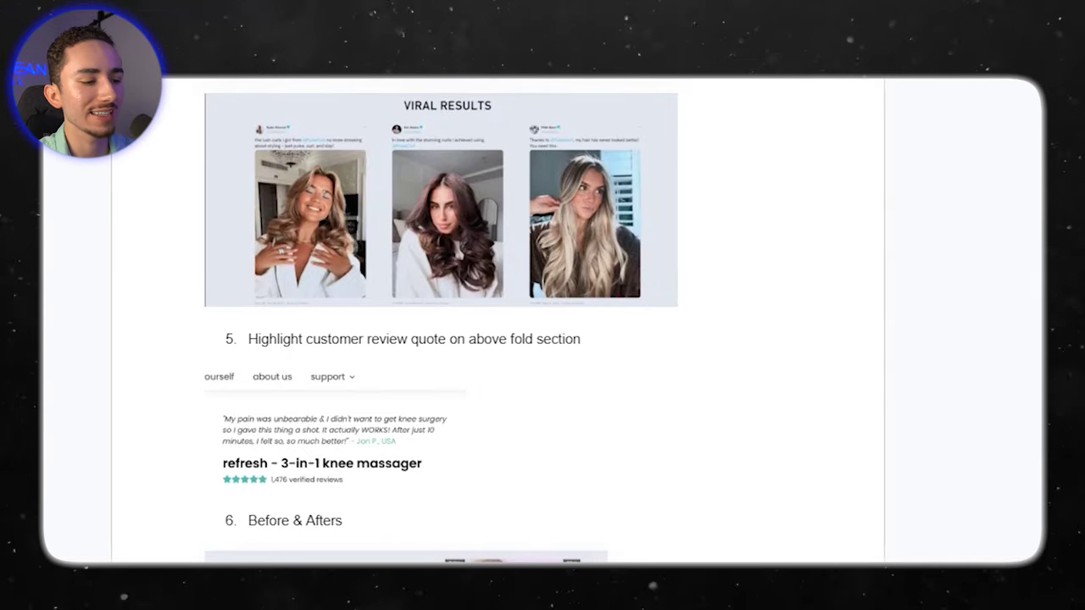
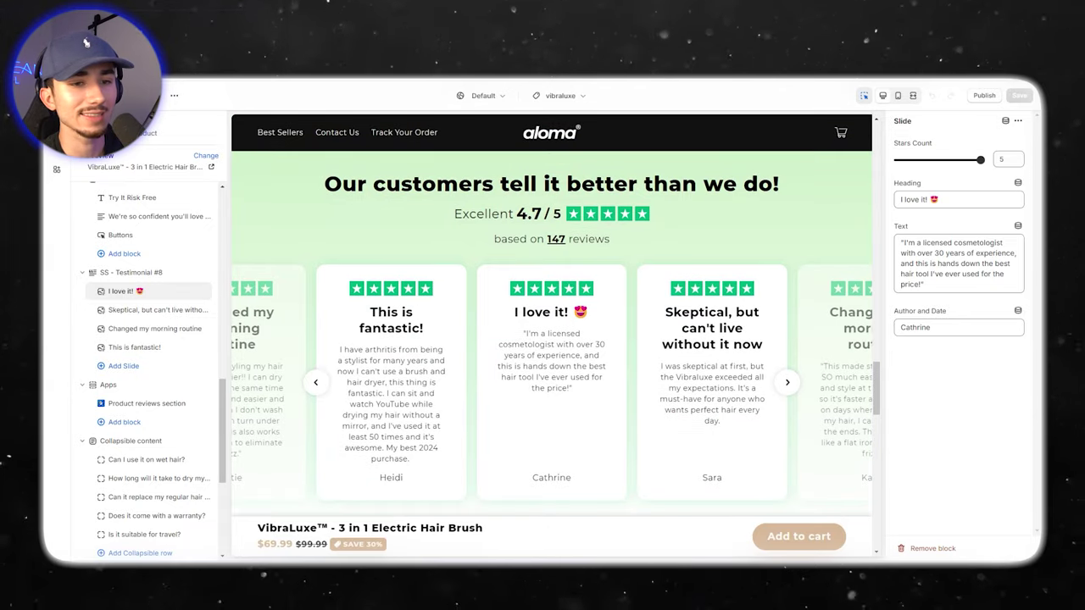
# In LAI Product Reviews, start a review import from Amazon for the VibraLuxe™ - 3 in 1 Electric Hair Brush
pyautogui.scroll(-4, 551, 331)
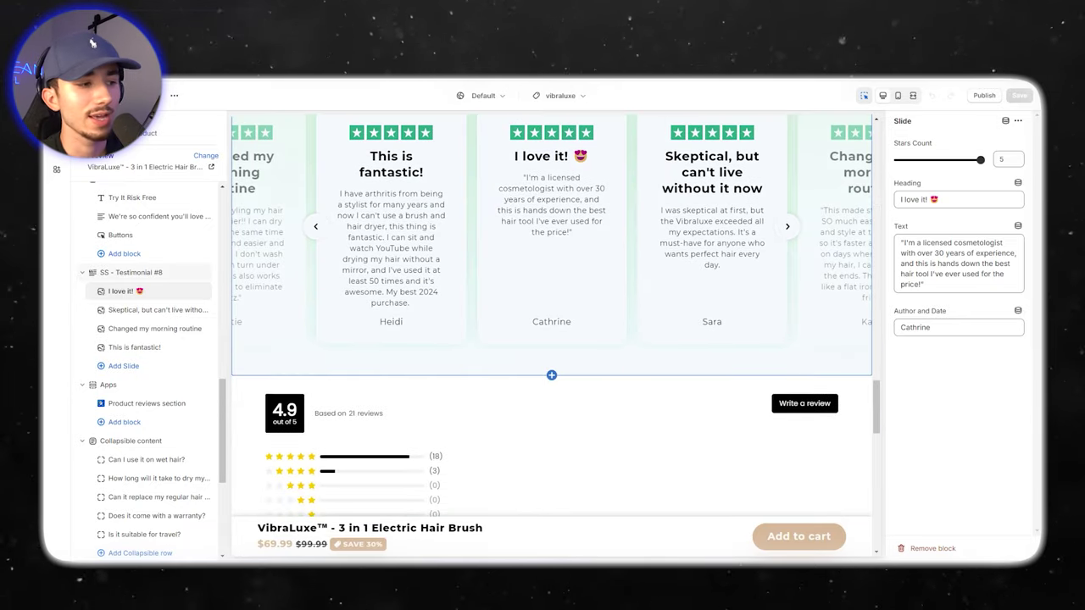
pyautogui.scroll(-5, 551, 331)
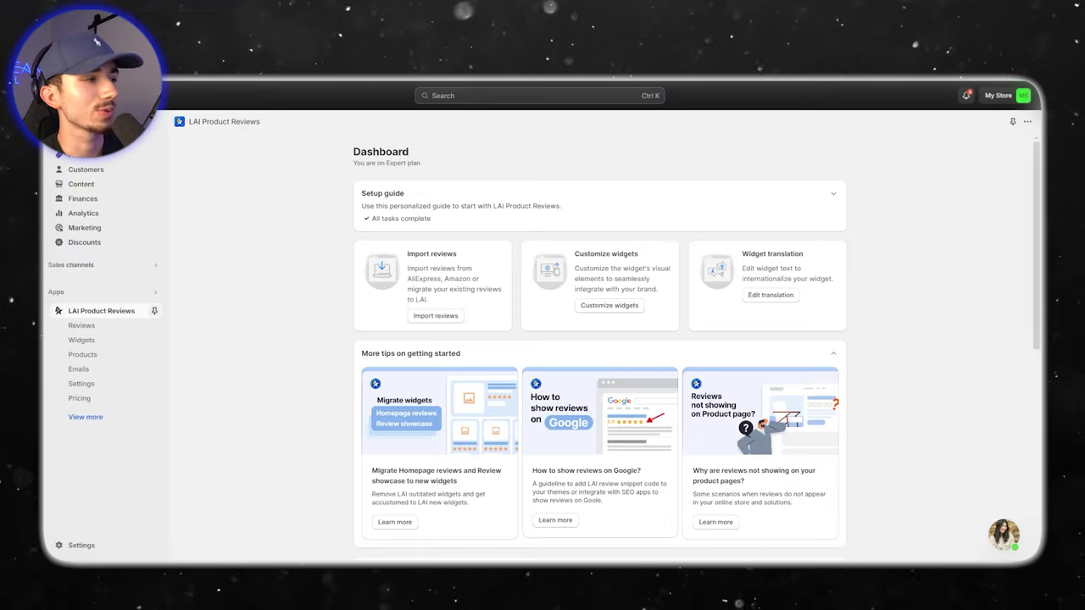
pyautogui.click(435, 315)
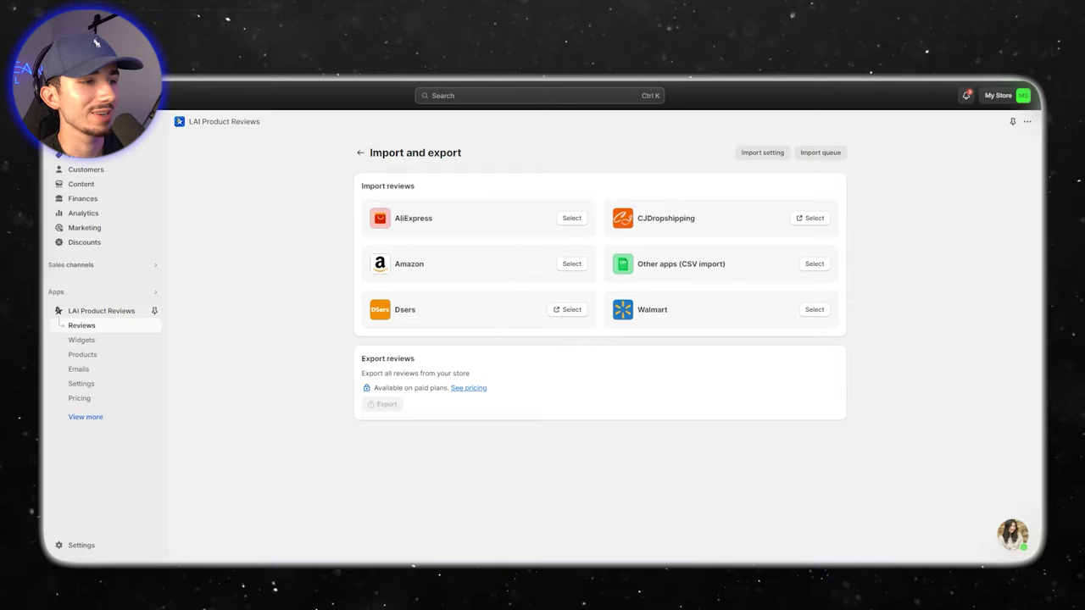
pyautogui.click(571, 263)
pyautogui.click(389, 263)
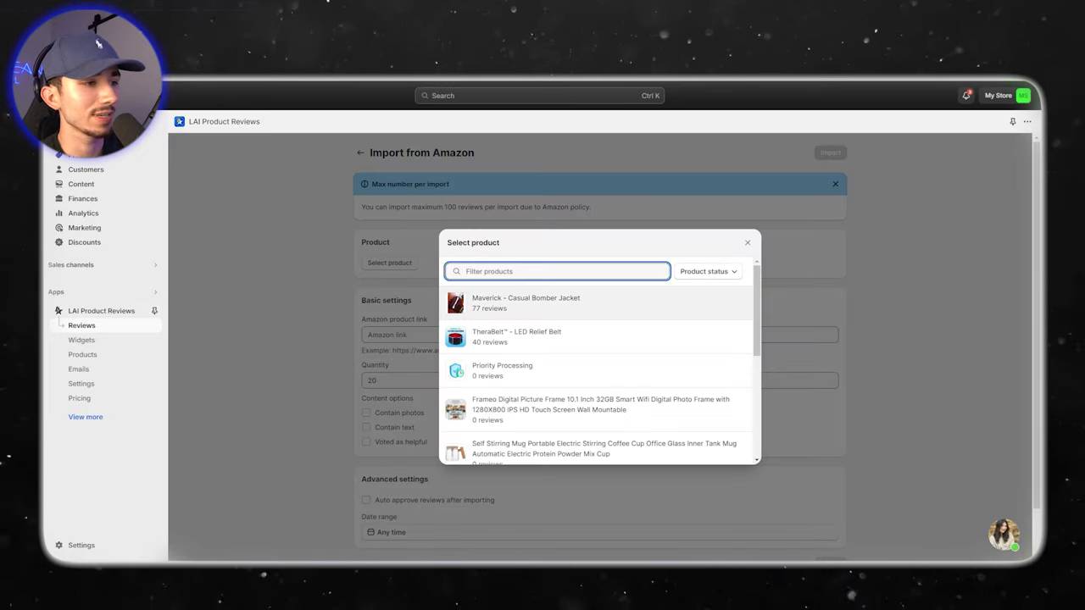
pyautogui.write('vib')
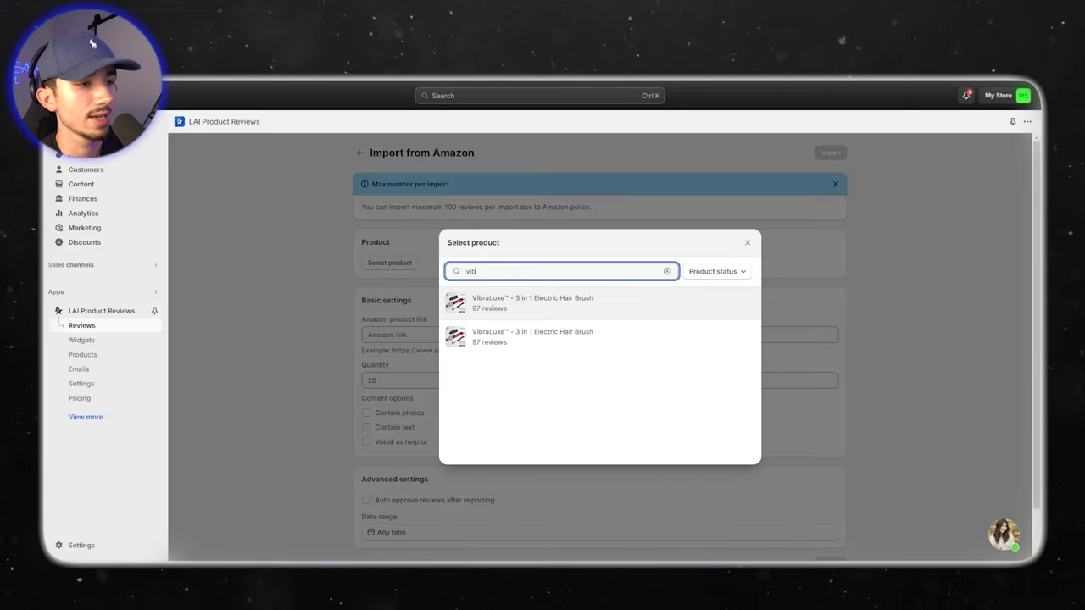
pyautogui.press('Return')
# Replace the Amazon product link with the Beautimeter Negative Volumizer Detachable Auto-Rotating product's URL
pyautogui.tripleClick(600, 322)
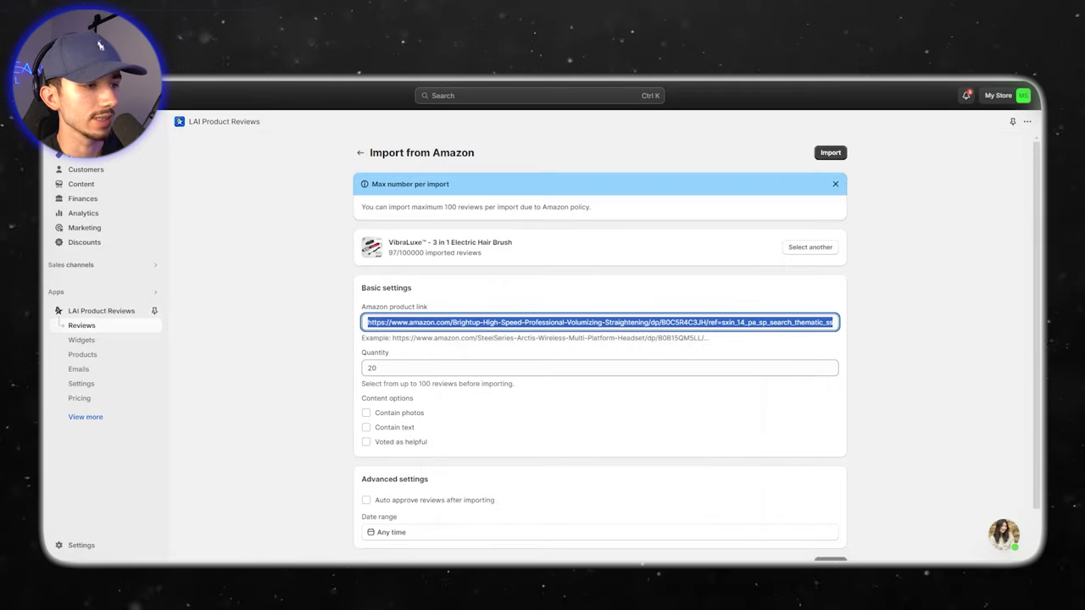
pyautogui.hotkey('ctrl', 'v')
pyautogui.scroll(-1, 600, 339)
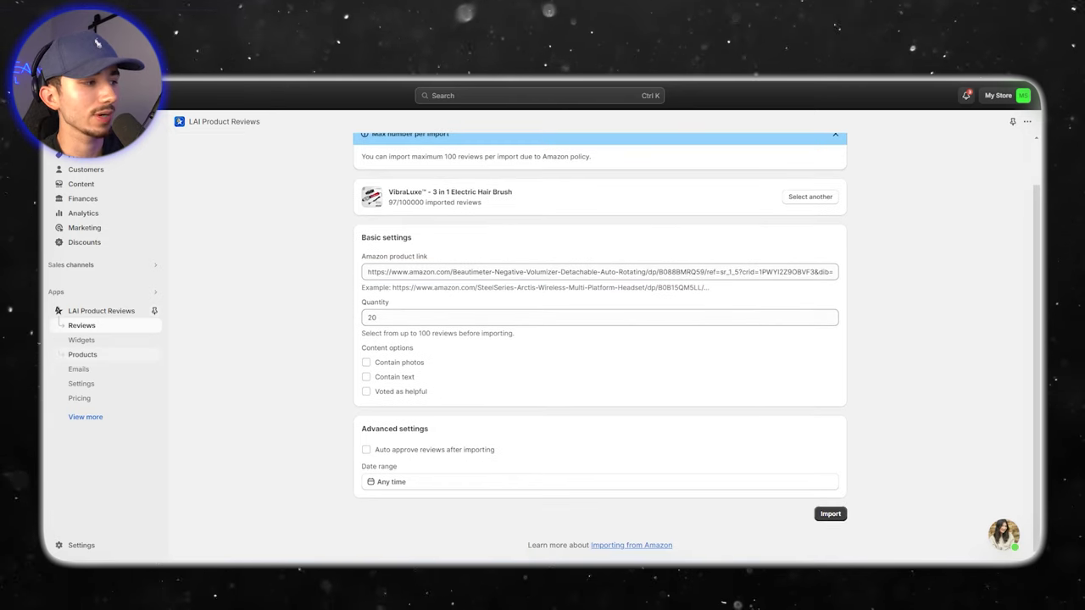
# Open the reviews of the VibraLuxe hair brush from the review app's product list
pyautogui.click(82, 355)
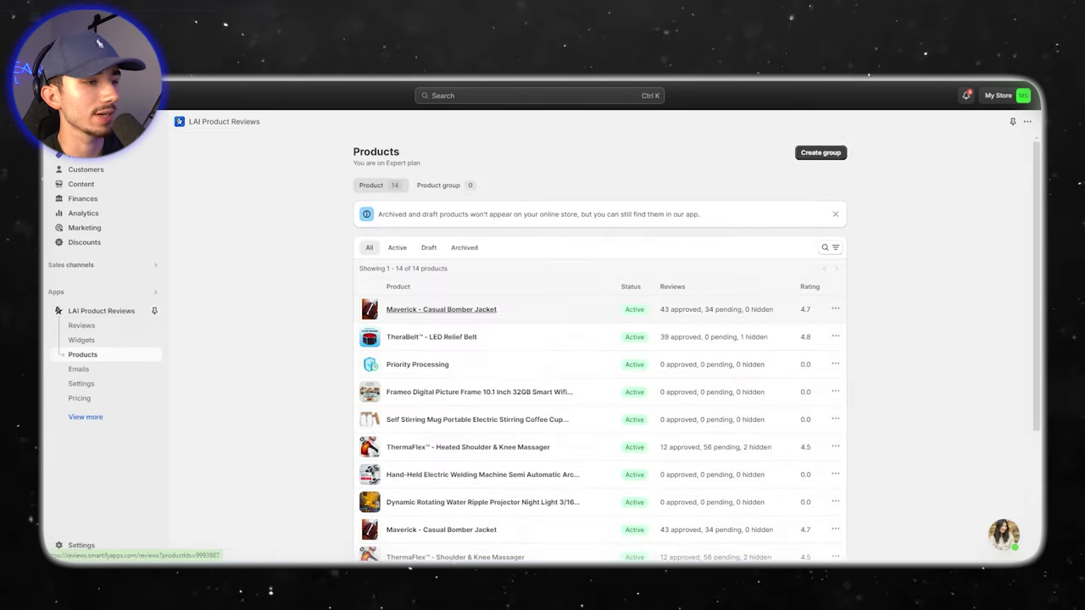
pyautogui.scroll(-5, 600, 339)
pyautogui.click(448, 511)
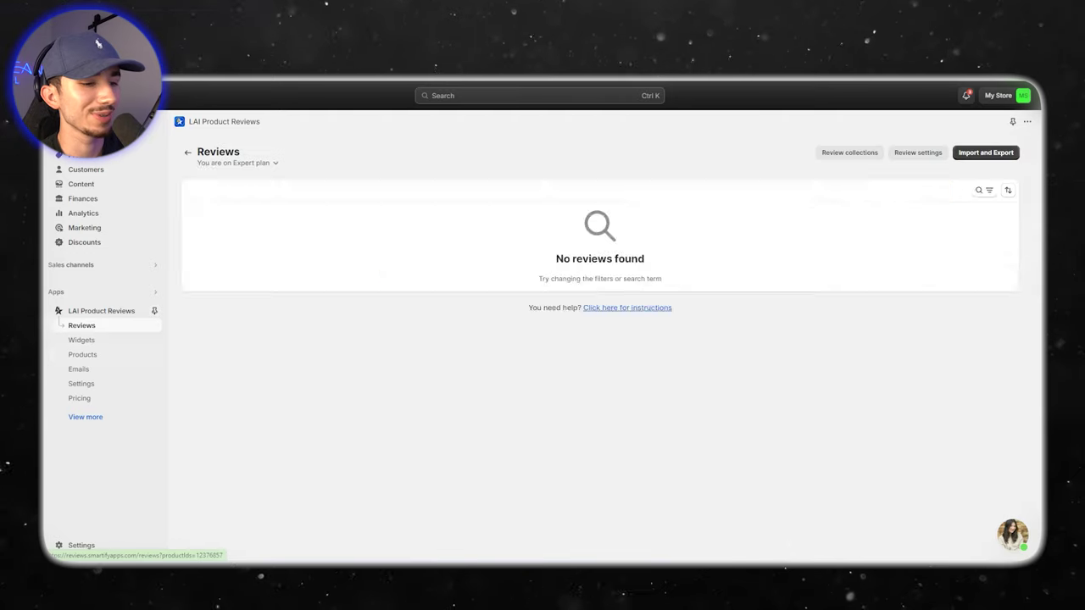
# Examine the published customer reviews in the product reviews section of the VibraLuxe page preview
pyautogui.scroll(-5, 594, 397)
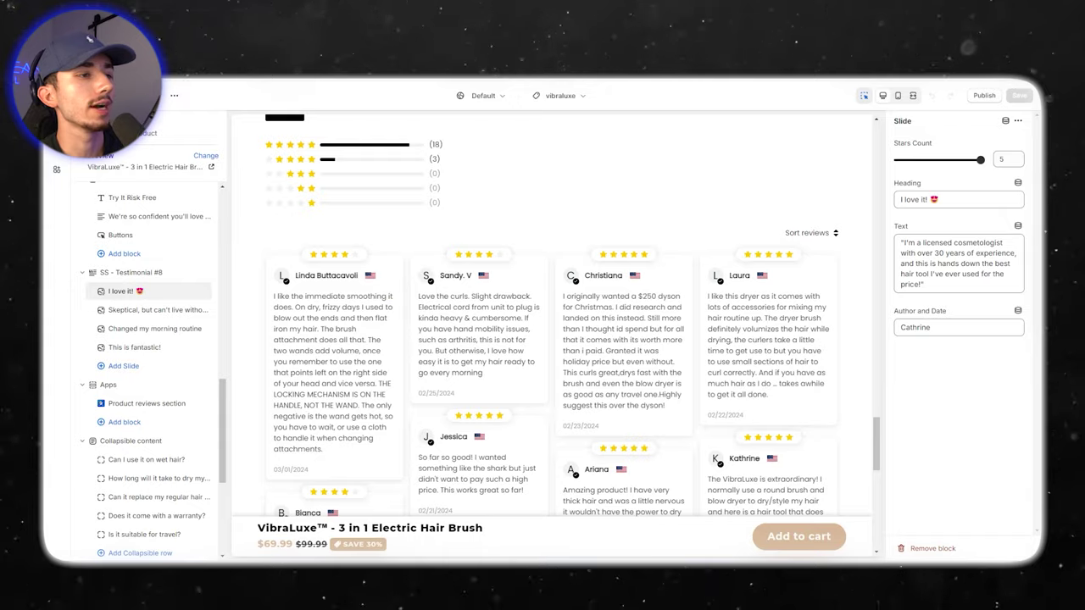
pyautogui.scroll(-5, 551, 339)
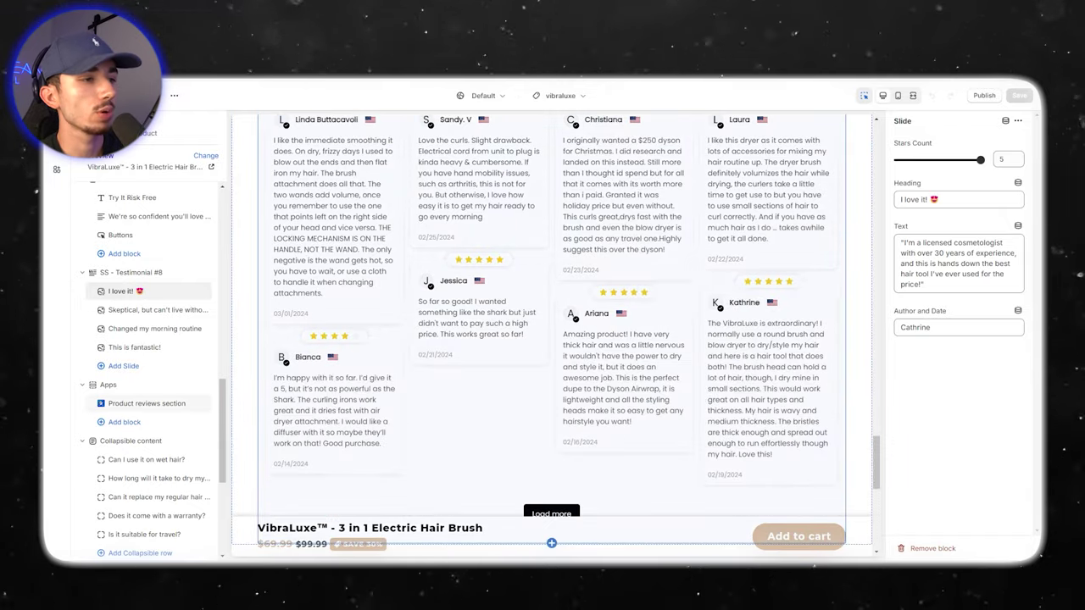
pyautogui.click(552, 410)
pyautogui.scroll(6, 552, 339)
pyautogui.scroll(-6, 552, 339)
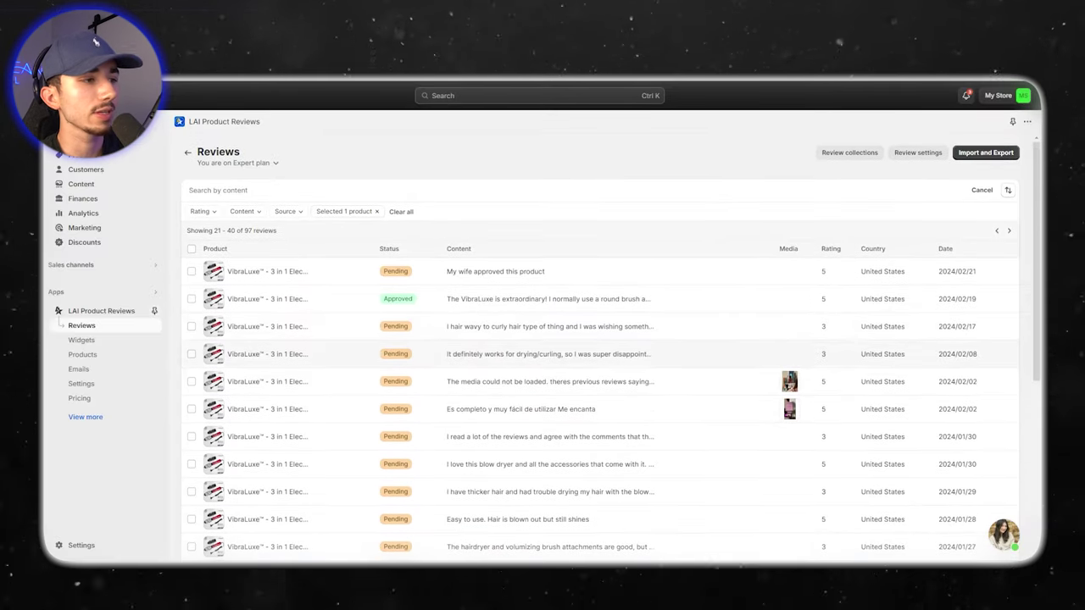
# Filter the VibraLuxe reviews to those with photos and pin the two approved reviews dated 02/07/2024 and 02/13/2024
pyautogui.scroll(-5, 601, 356)
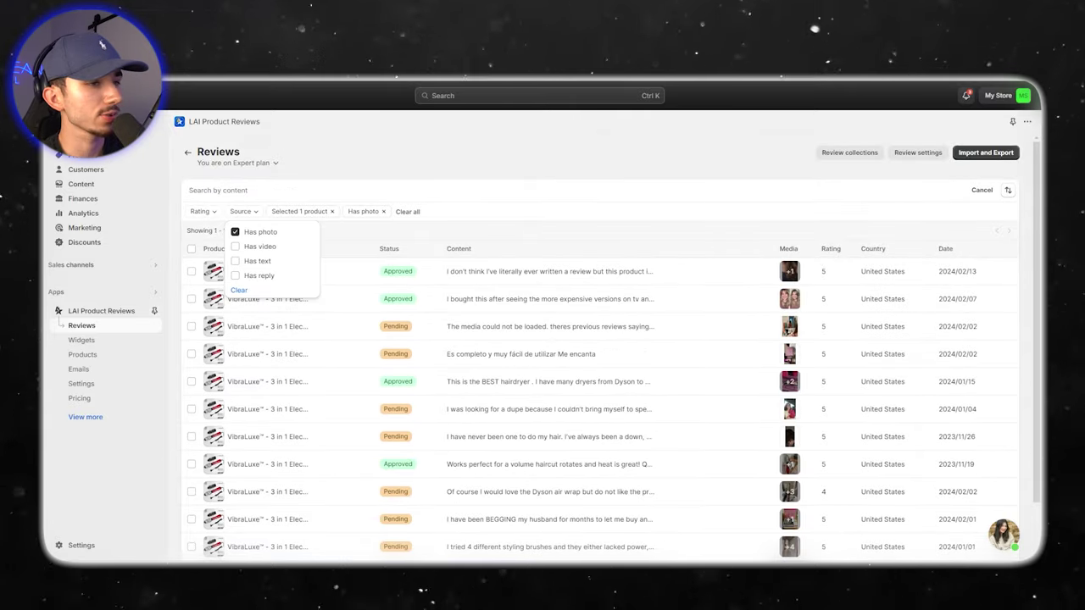
pyautogui.click(551, 299)
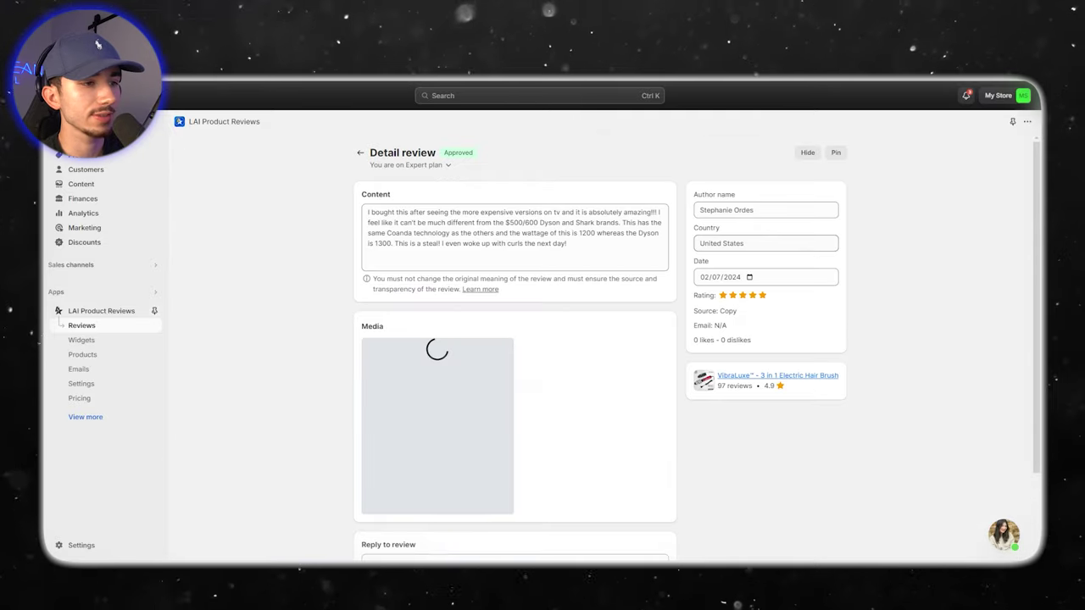
pyautogui.scroll(-2, 600, 356)
pyautogui.scroll(2, 600, 356)
pyautogui.click(836, 153)
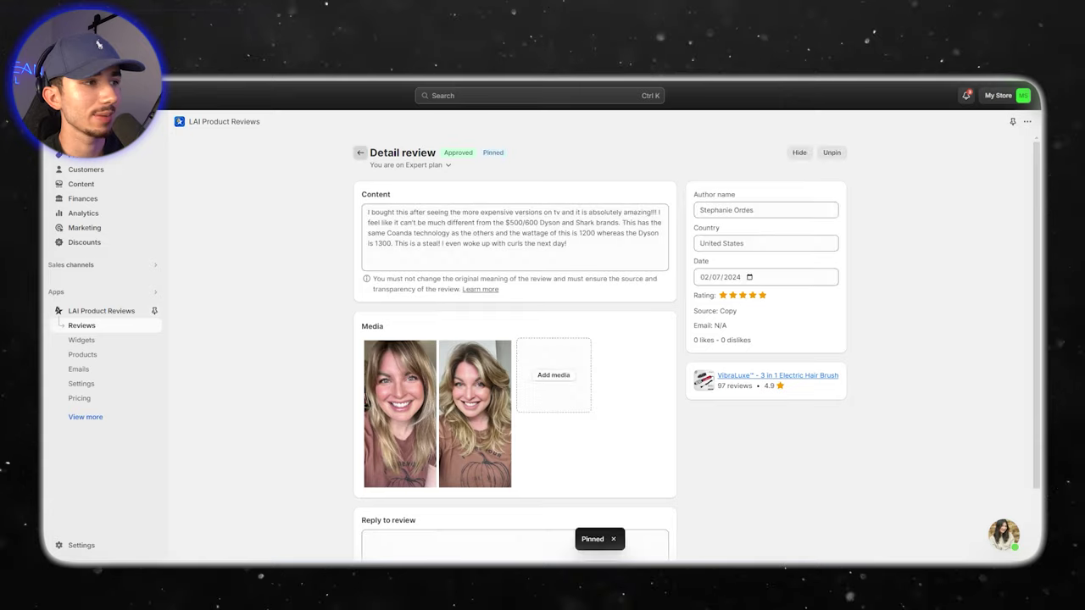
pyautogui.click(361, 152)
pyautogui.click(549, 298)
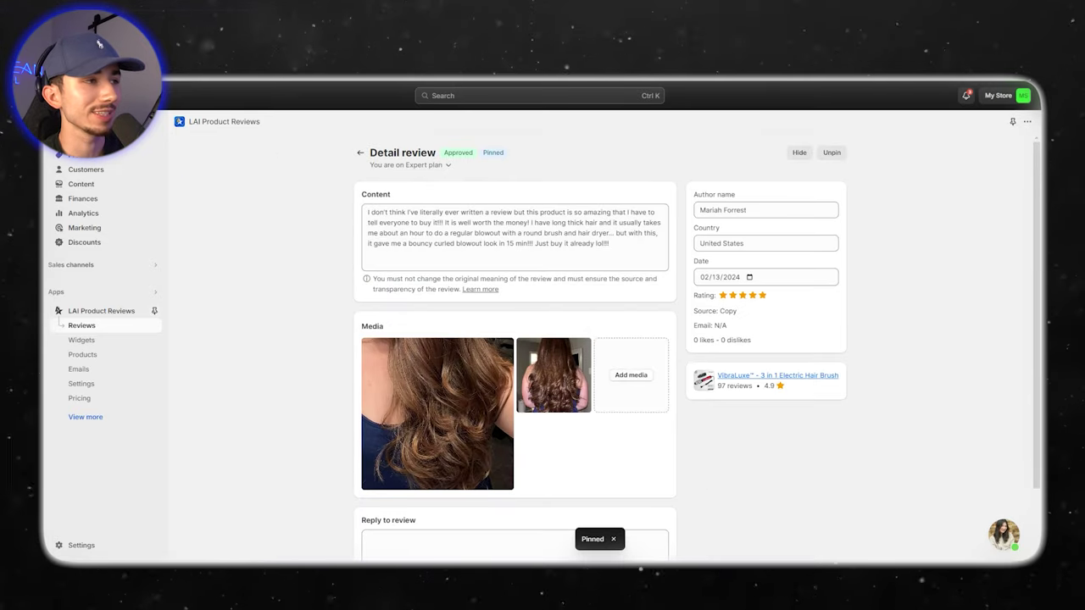
# Switch to the theme editor and examine how the written and photo reviews are arranged in the VibraLuxe reviews section
pyautogui.hotkey('ctrl', 'Tab')
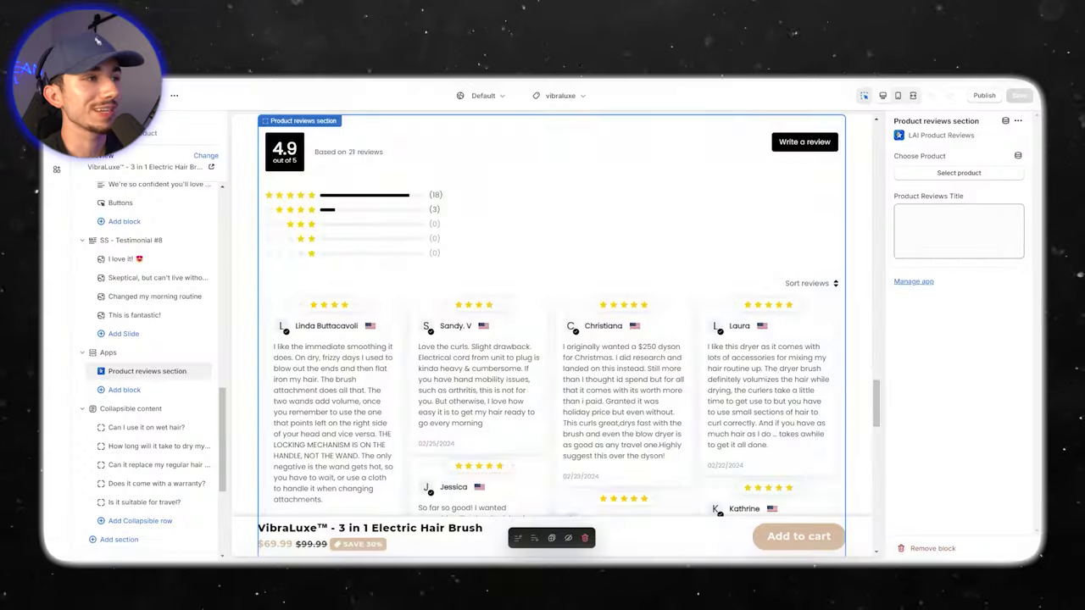
pyautogui.scroll(-1, 551, 339)
pyautogui.scroll(-2, 551, 339)
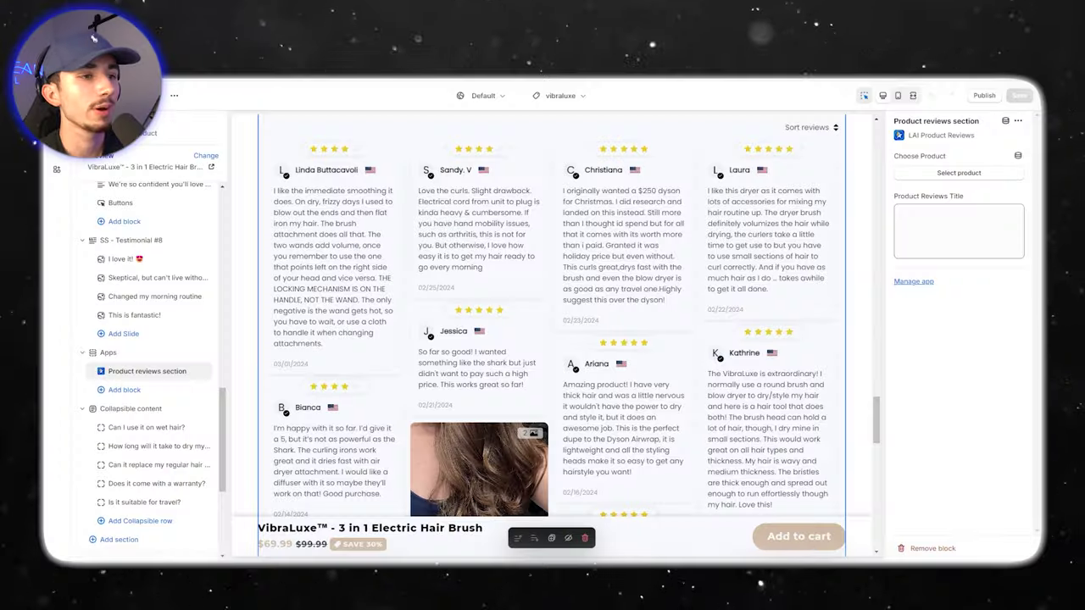
pyautogui.scroll(-1, 551, 322)
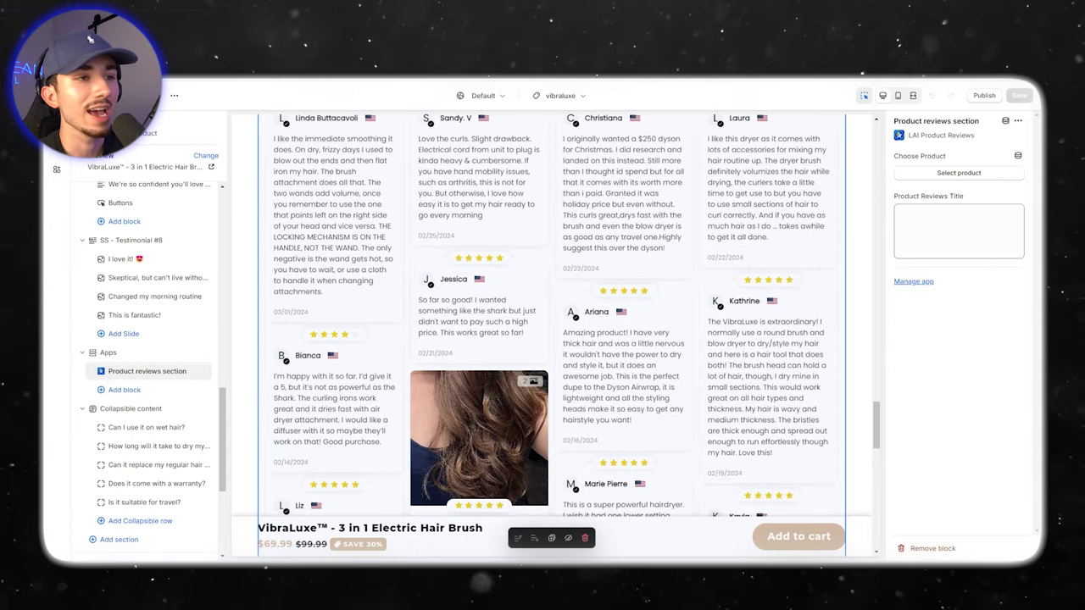
pyautogui.scroll(-3, 551, 322)
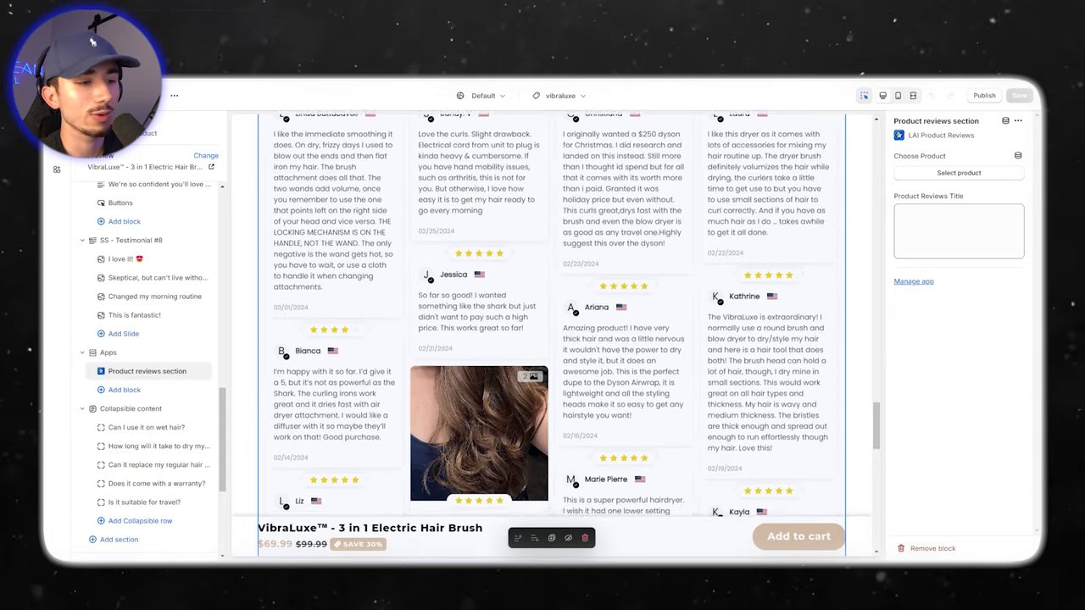
pyautogui.scroll(-3, 551, 322)
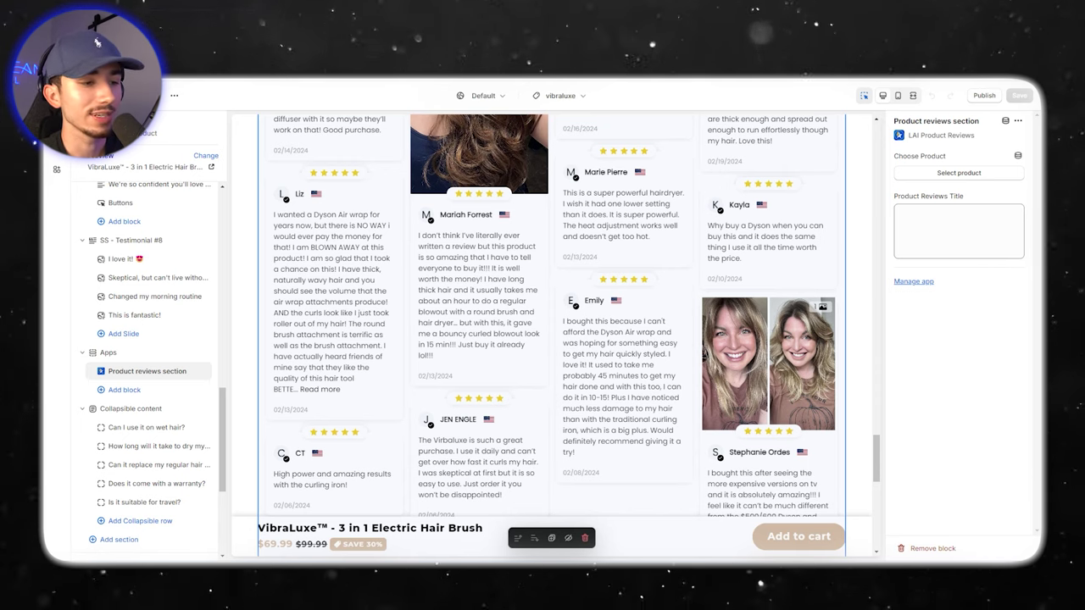
pyautogui.scroll(4, 551, 322)
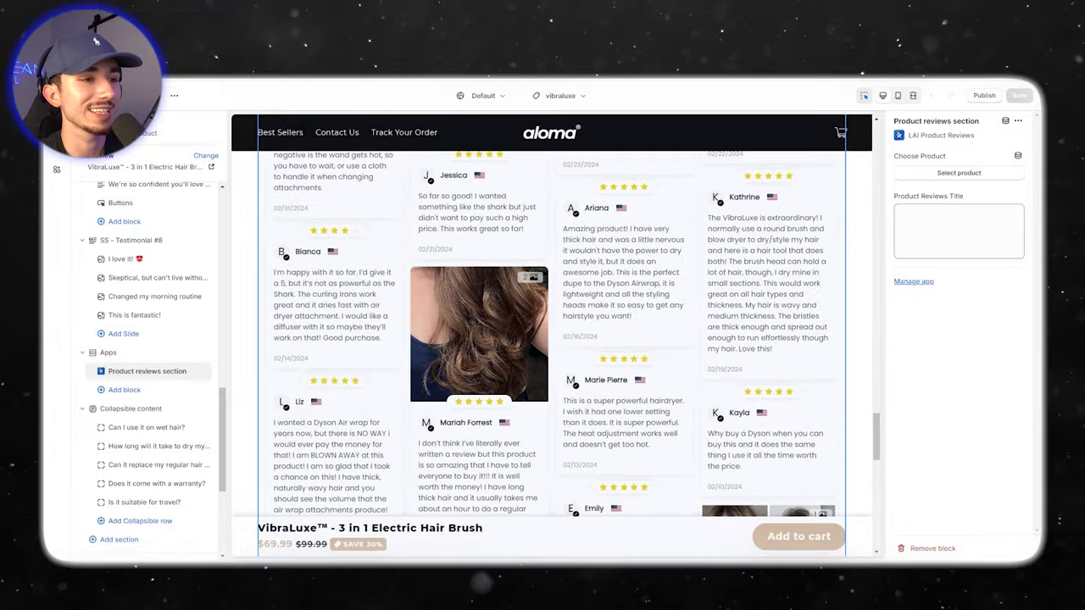
pyautogui.scroll(4, 551, 322)
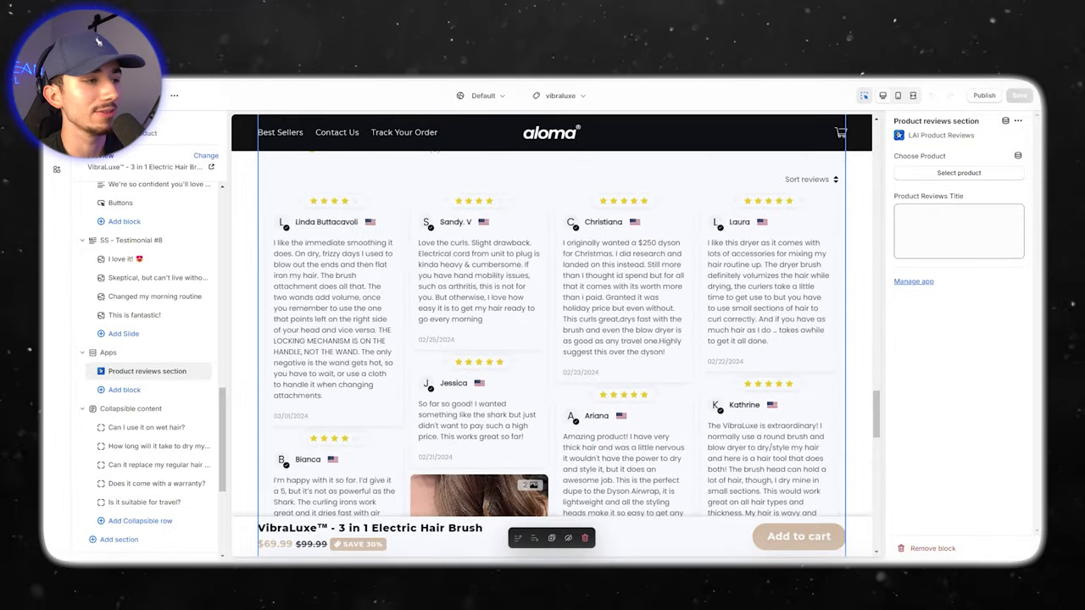
pyautogui.scroll(-3, 551, 339)
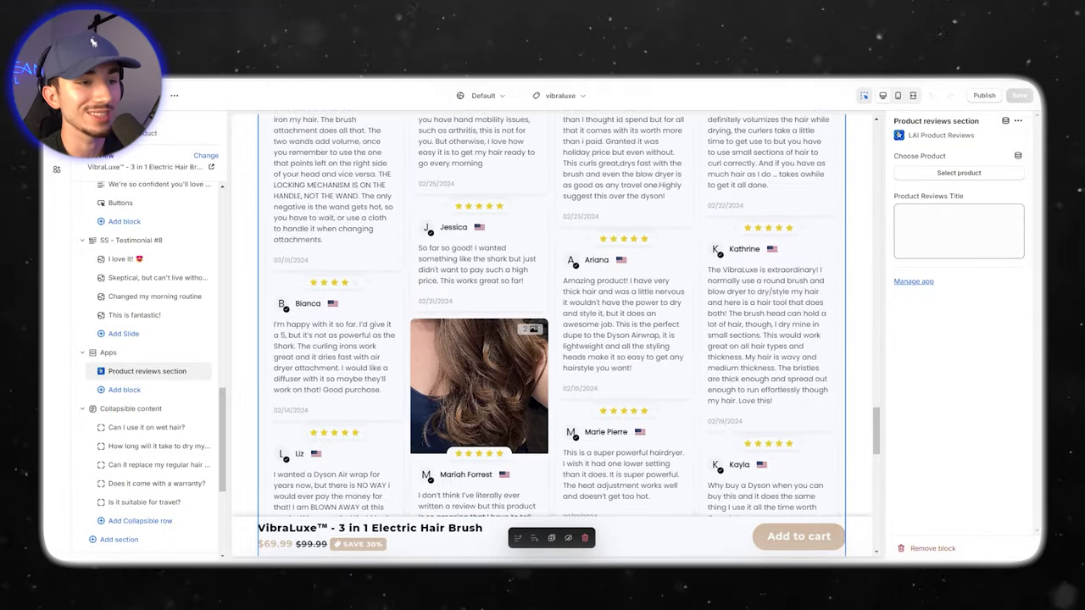
pyautogui.scroll(4, 551, 340)
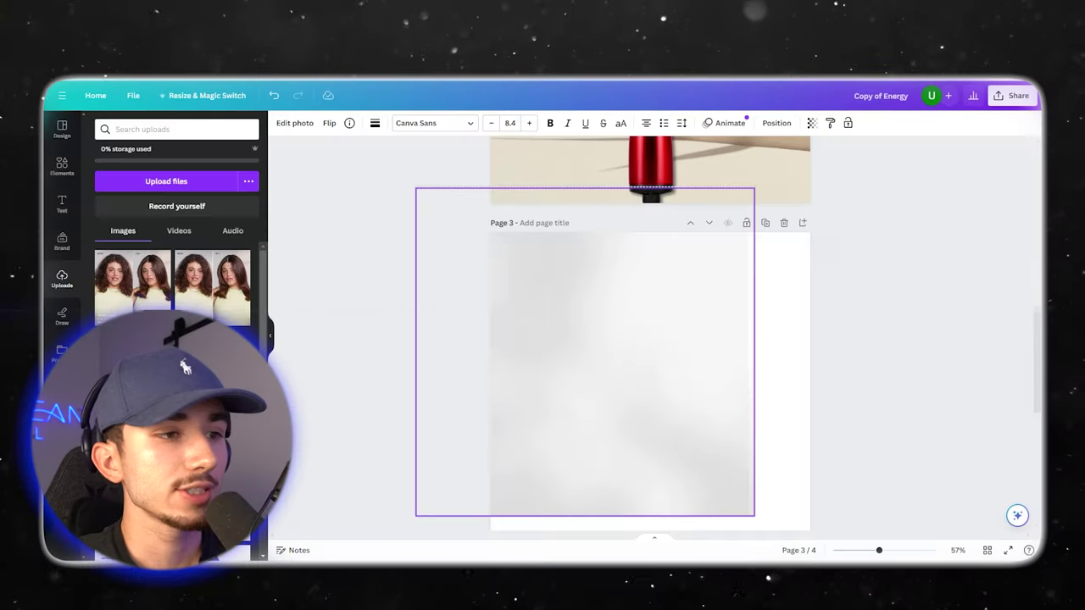
# In the Canva design, position the light grey background image so it covers page 3
pyautogui.moveTo(584, 352); pyautogui.dragTo(650, 375)
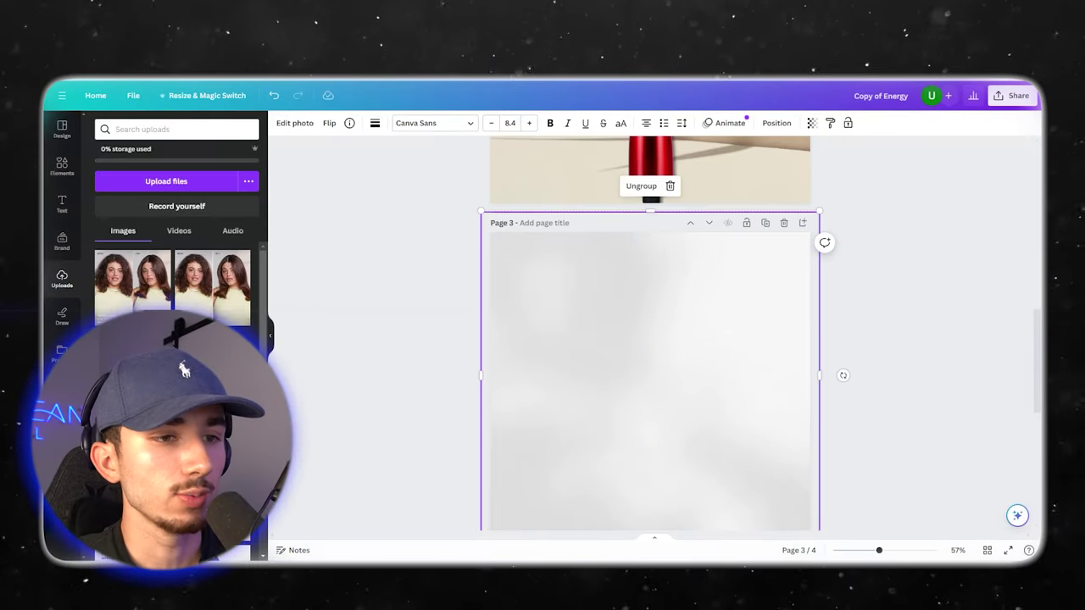
pyautogui.press('Escape')
pyautogui.scroll(-2, 650, 374)
pyautogui.scroll(1, 650, 375)
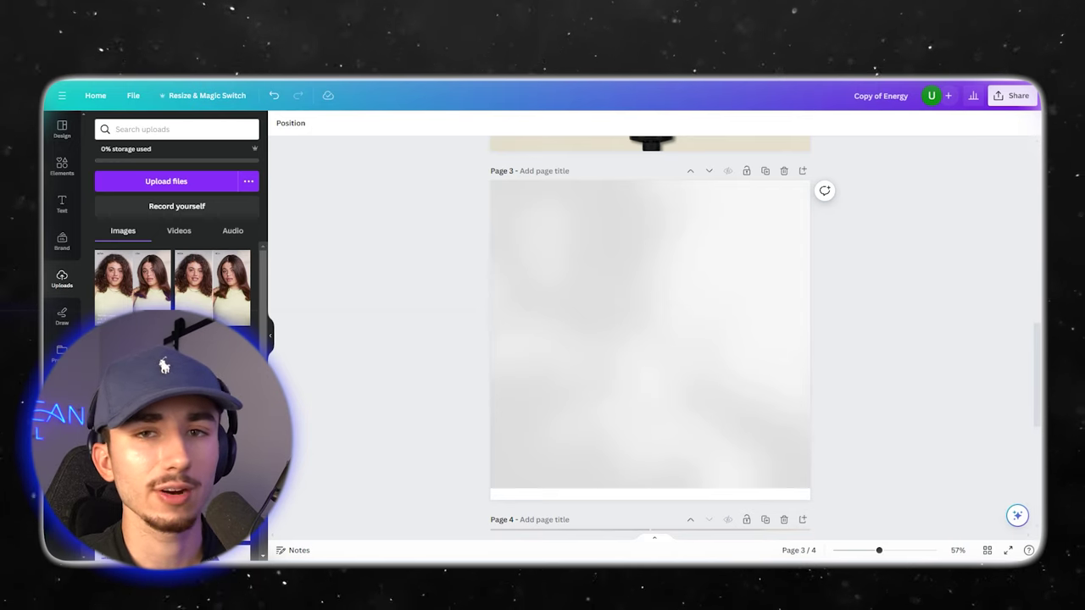
# Add the "As seen in VOGUE" graphic, shrunk into page 3's upper right corner, and realign the grey background with the page
pyautogui.hotkey('ctrl', 'v')
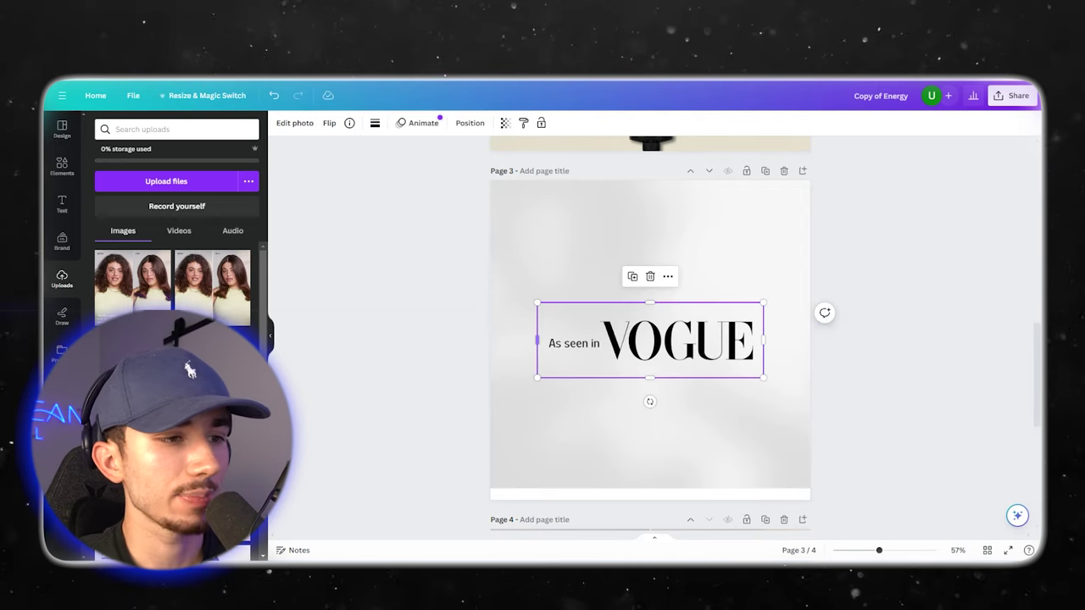
pyautogui.moveTo(537, 303); pyautogui.dragTo(754, 207)
pyautogui.moveTo(670, 330); pyautogui.dragTo(675, 341)
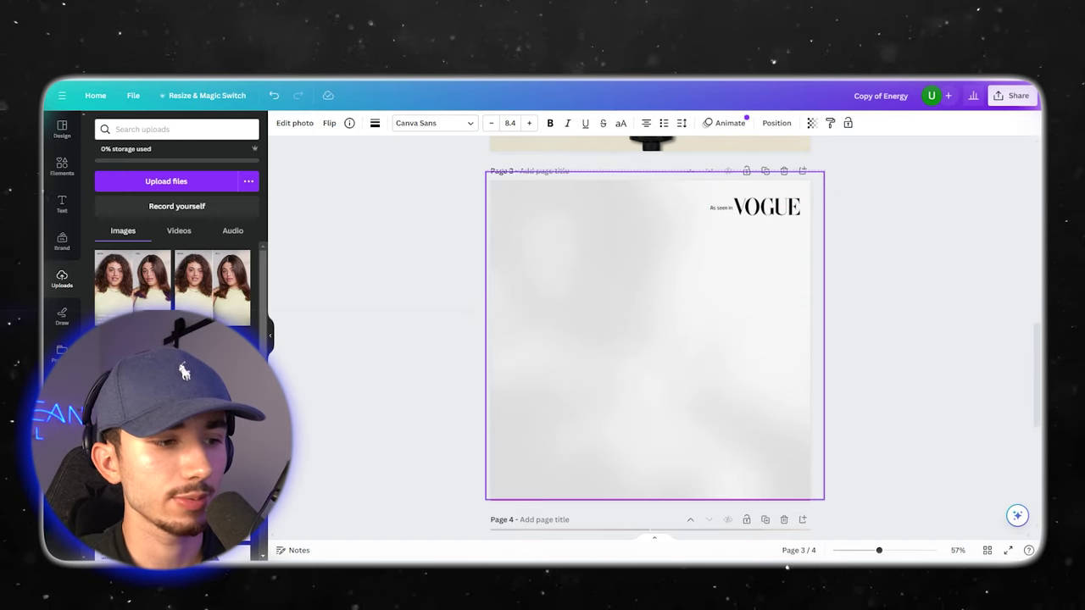
pyautogui.press('Escape')
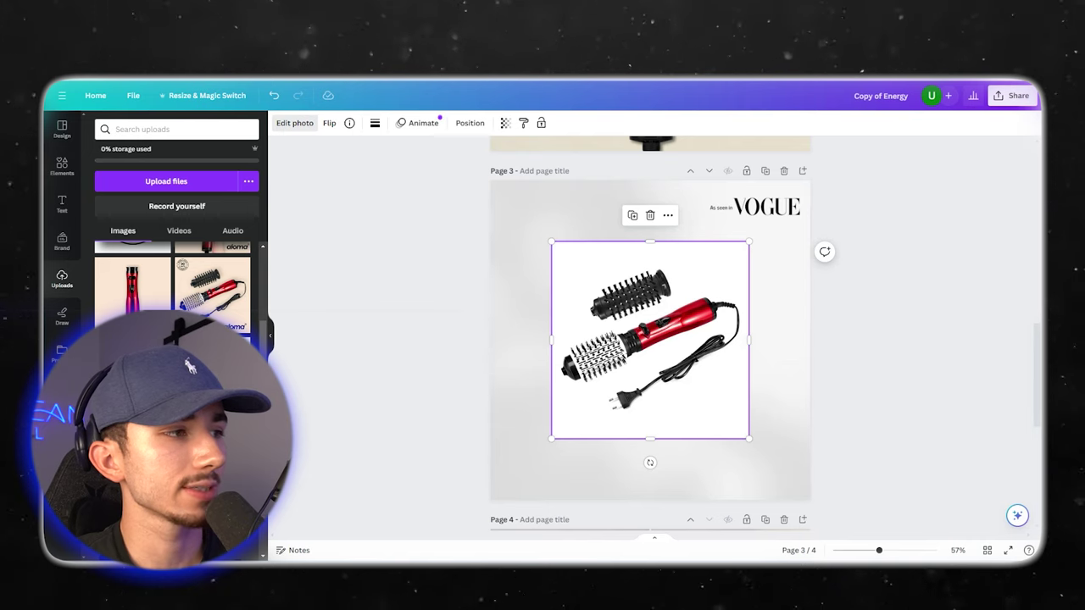
# Remove the background from the red hair brush photo, then enlarge and centre the cutout on page 3
pyautogui.click(295, 122)
pyautogui.click(114, 200)
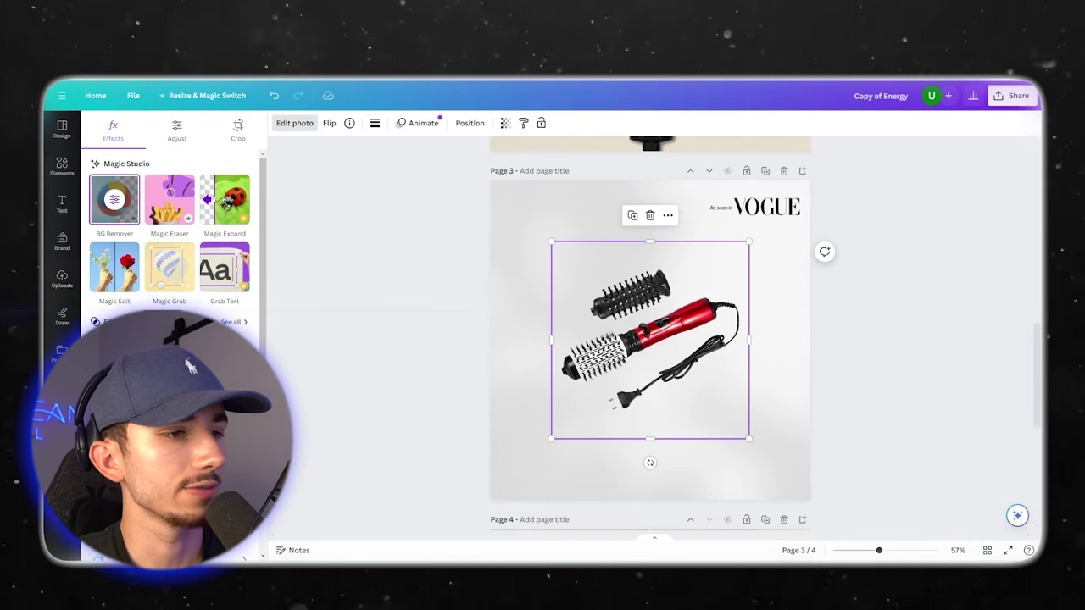
pyautogui.moveTo(550, 242); pyautogui.dragTo(490, 181)
pyautogui.moveTo(623, 318)
pyautogui.mouseDown()
pyautogui.moveTo(660, 371)
pyautogui.moveTo(662, 357)
pyautogui.mouseUp()
pyautogui.click(799, 356)
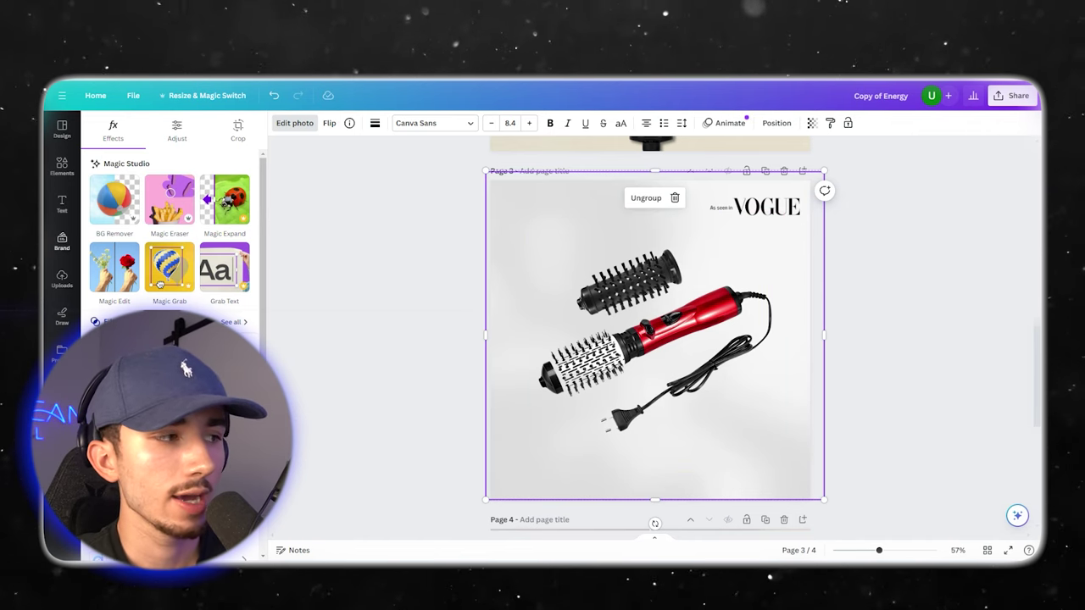
# Add the aloma logo to page 3, shrink it to about 266 by 266 and place it in the page's lower right corner
pyautogui.click(62, 279)
pyautogui.scroll(-10, 176, 292)
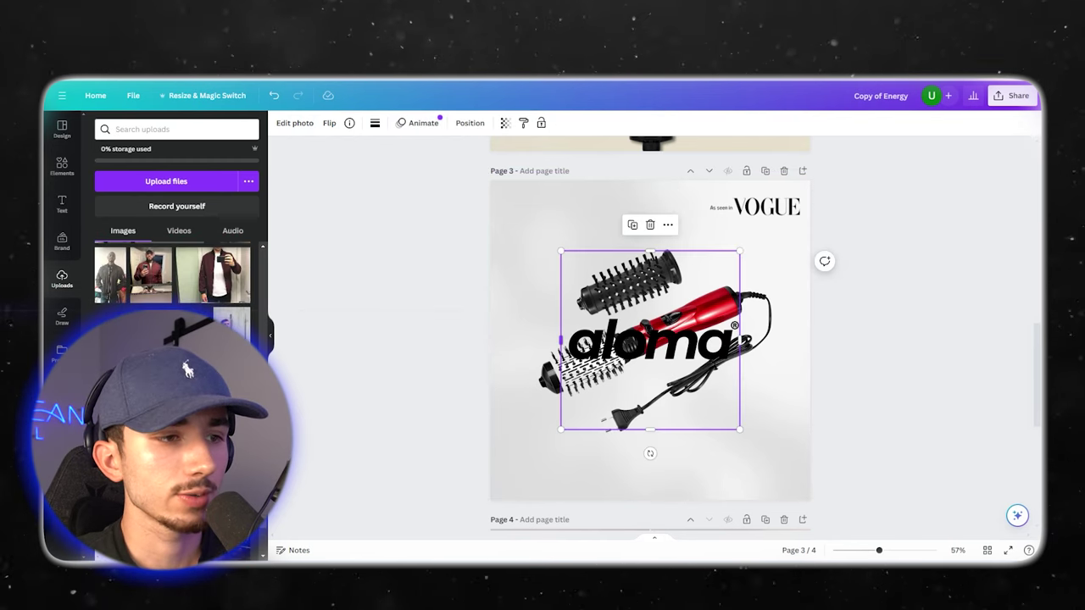
pyautogui.moveTo(561, 251); pyautogui.dragTo(662, 351)
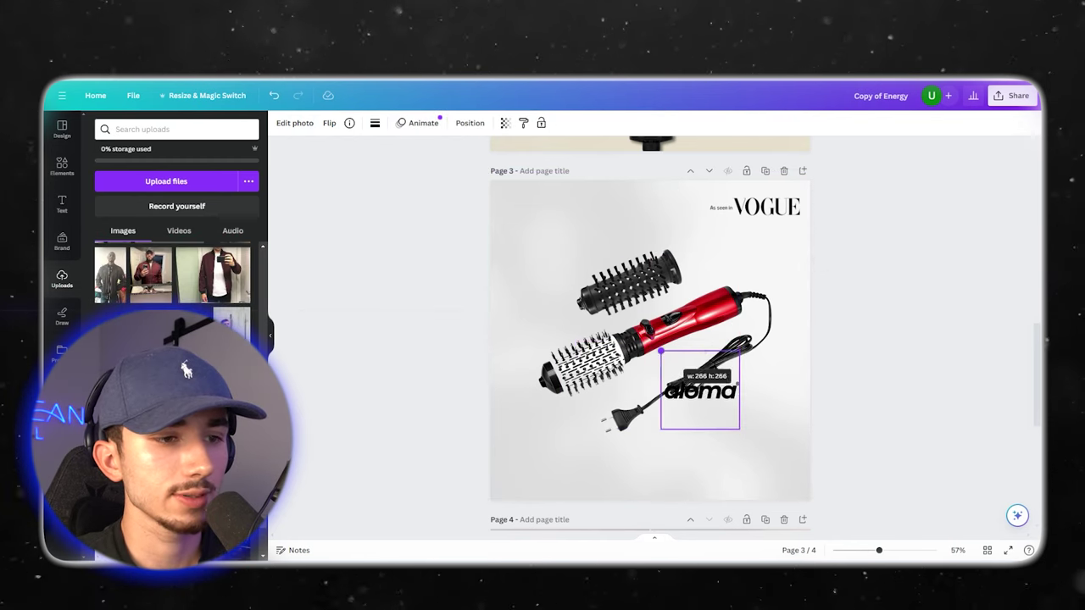
pyautogui.moveTo(700, 390); pyautogui.dragTo(760, 470)
pyautogui.click(881, 423)
# Copy the five-star rating from page 2 to above the aloma logo on page 3 and change its text to "1,000 5-star Reviews"
pyautogui.scroll(10, 670, 407)
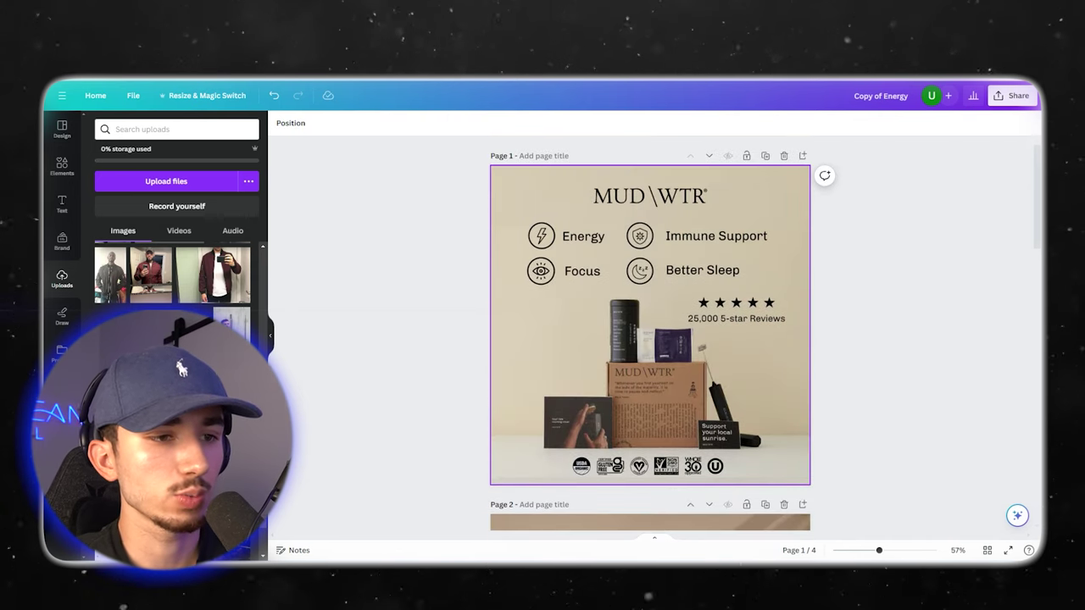
pyautogui.scroll(-5, 650, 335)
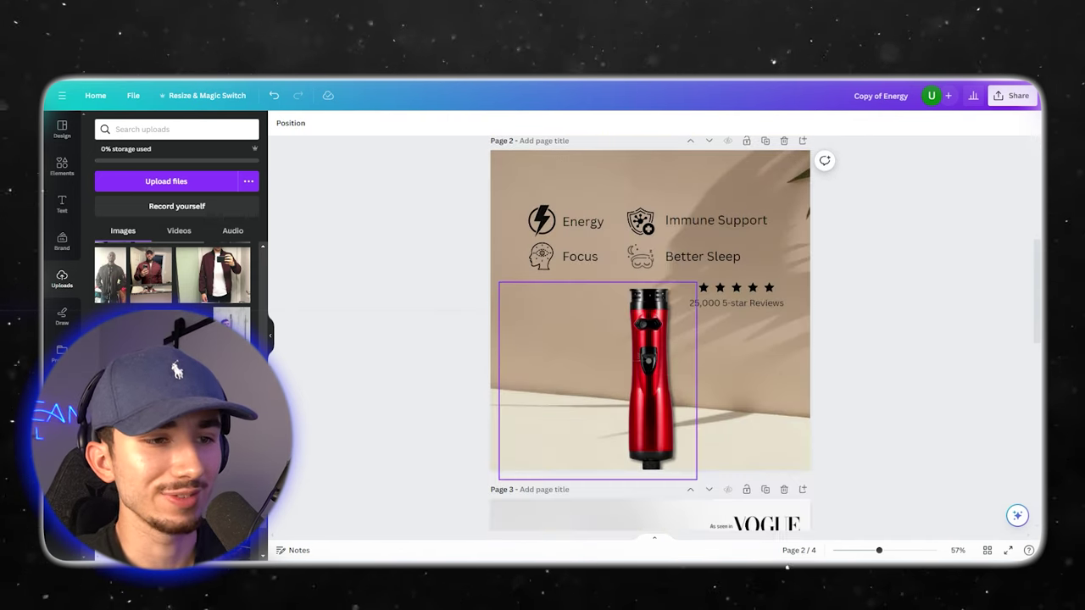
pyautogui.moveTo(791, 313); pyautogui.dragTo(685, 287)
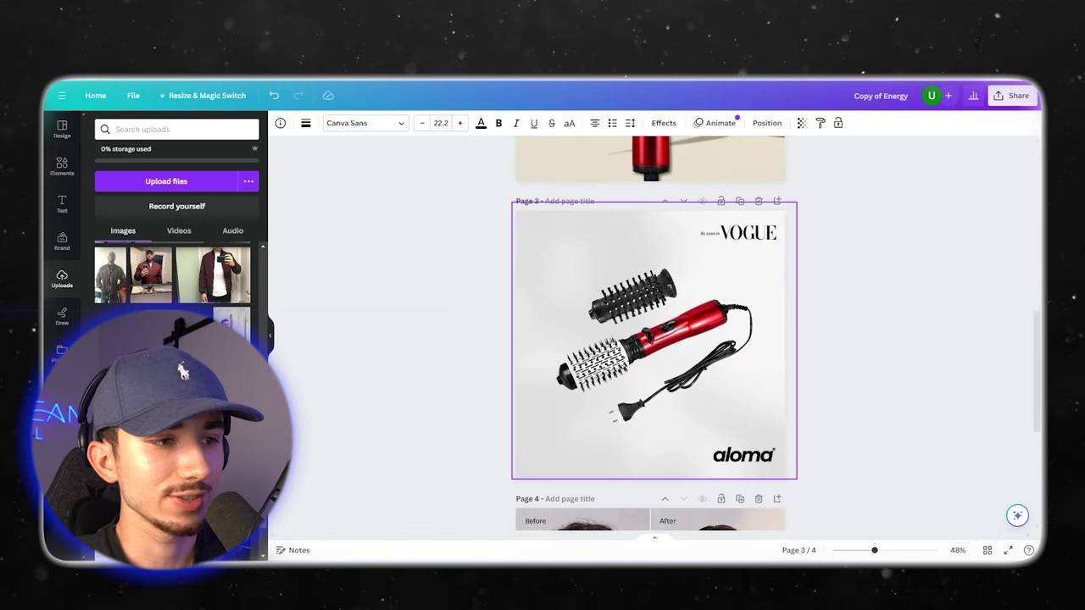
pyautogui.hotkey('ctrl', 'v')
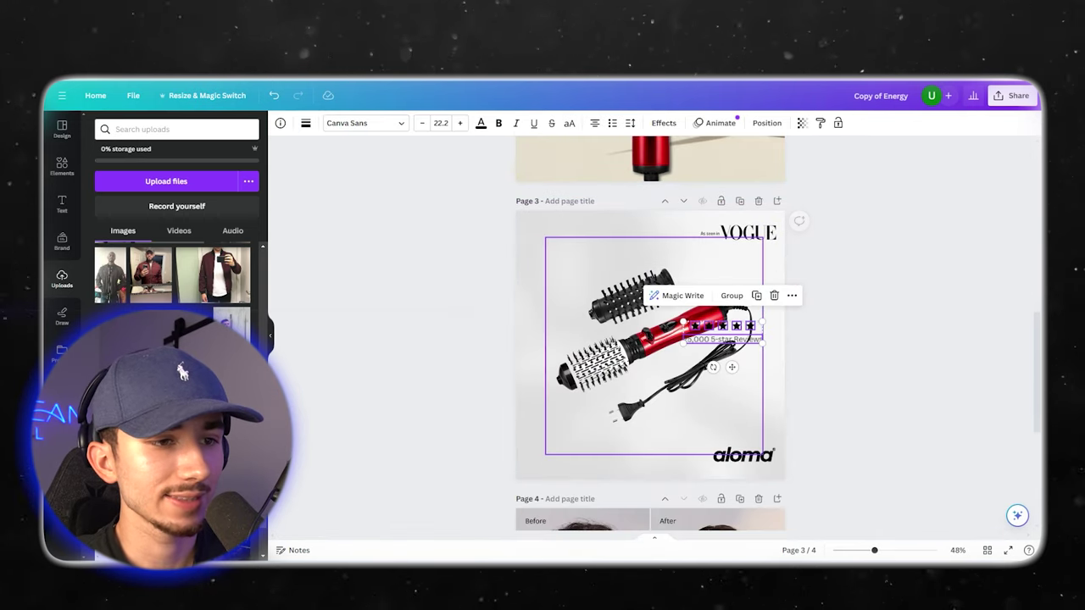
pyautogui.moveTo(723, 332); pyautogui.dragTo(739, 413)
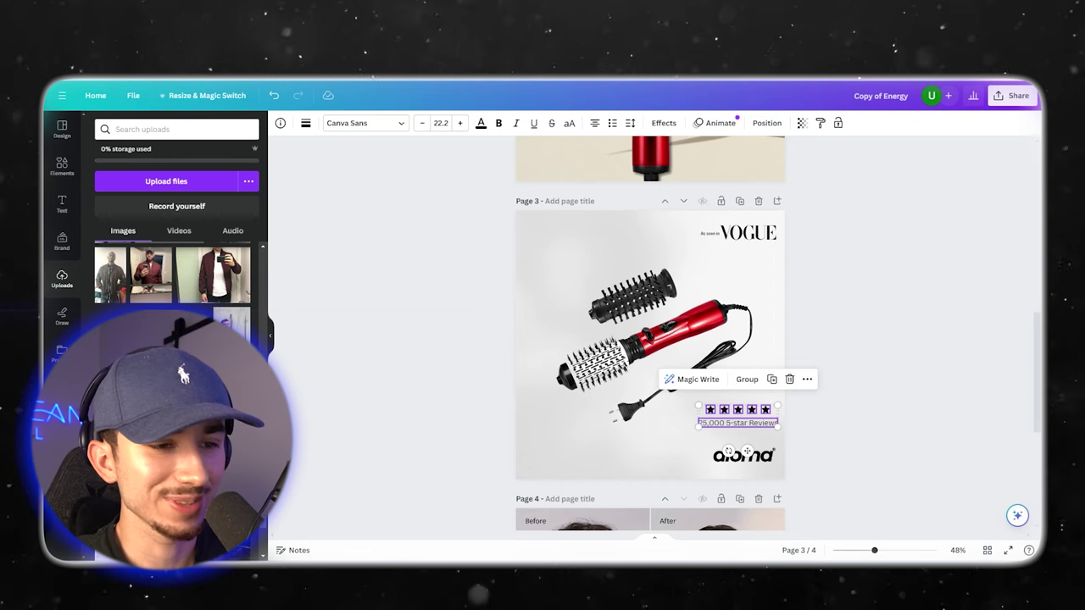
pyautogui.click(820, 426)
pyautogui.doubleClick(737, 423)
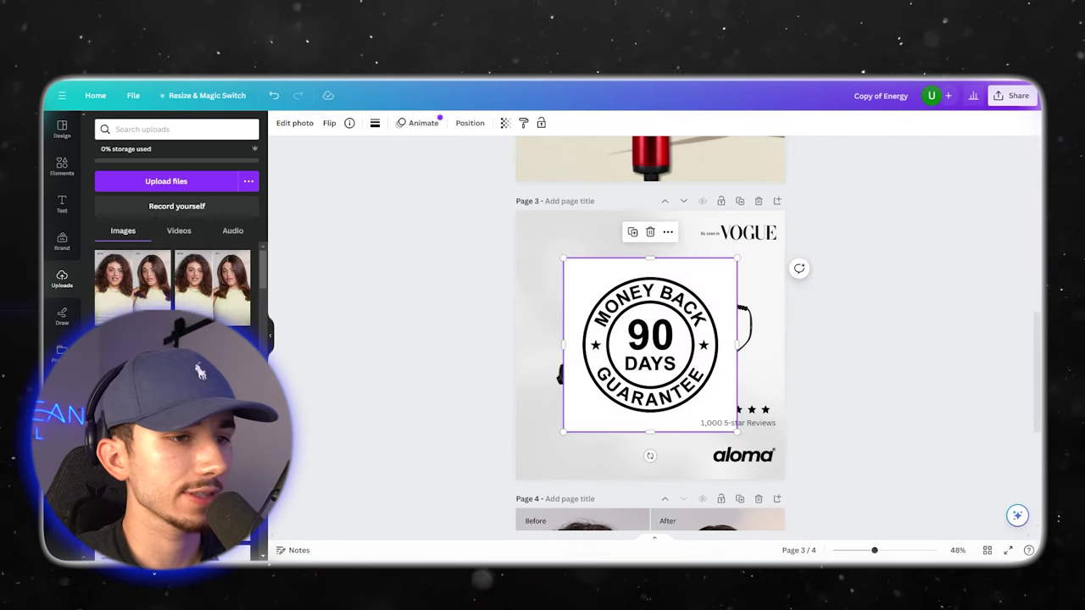
# Remove the background of the 90 days money back guarantee badge and shrink it into page 3's upper left corner
pyautogui.moveTo(650, 345); pyautogui.dragTo(610, 297)
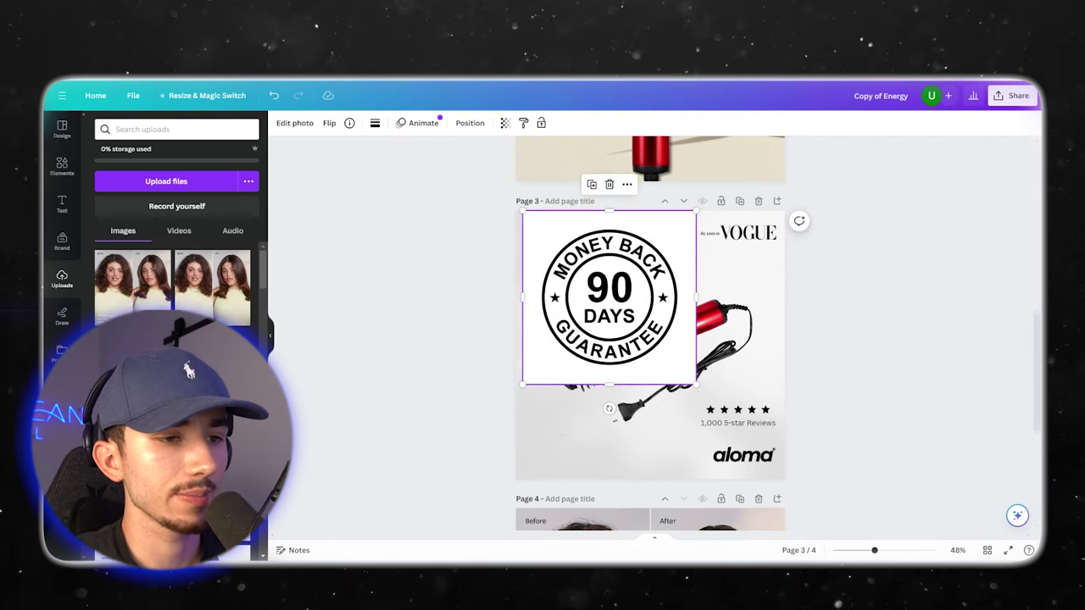
pyautogui.click(295, 124)
pyautogui.click(114, 201)
pyautogui.moveTo(696, 384); pyautogui.dragTo(568, 256)
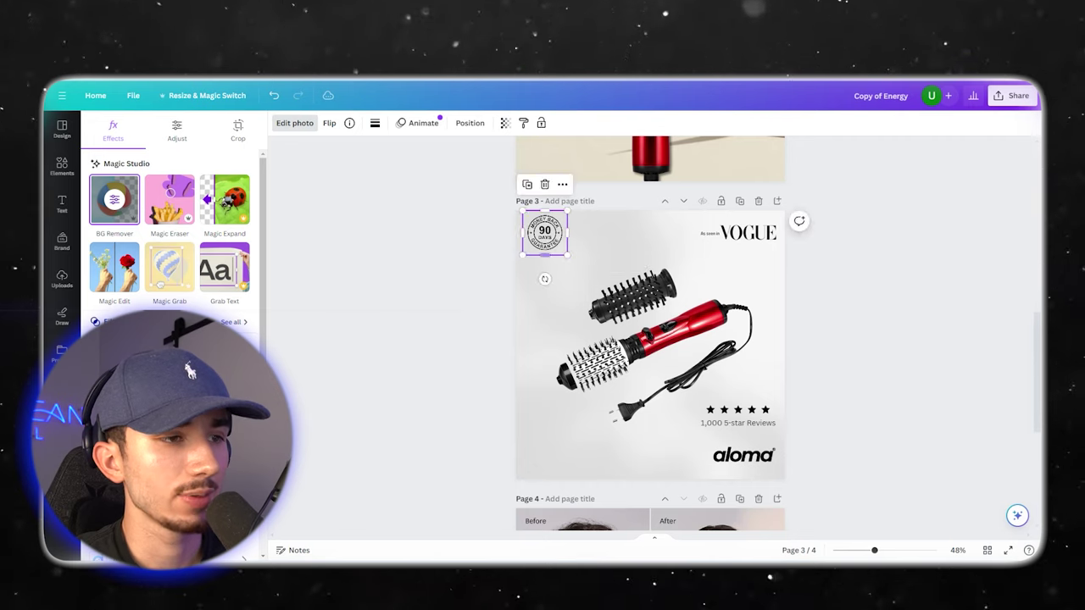
pyautogui.click(653, 339)
pyautogui.click(545, 234)
pyautogui.moveTo(568, 255)
pyautogui.mouseDown()
pyautogui.moveTo(581, 269)
pyautogui.moveTo(552, 246)
pyautogui.mouseUp()
pyautogui.click(295, 124)
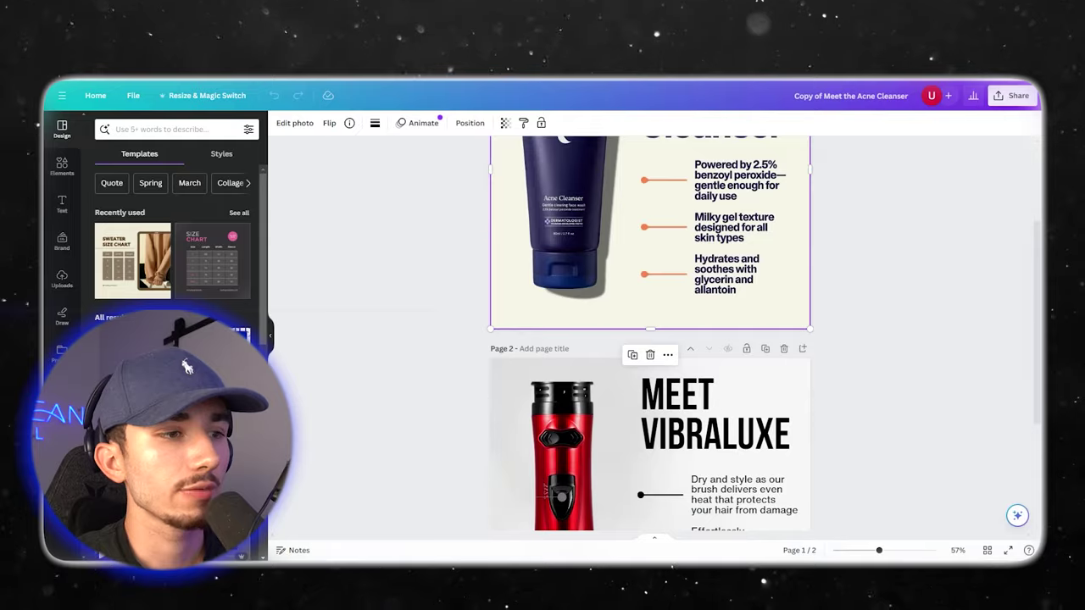
# Compare the Acne Cleanser template on page 1 with the "MEET VIBRALUXE" version on page 2 of the other Canva design
pyautogui.scroll(1, 650, 331)
pyautogui.scroll(-3, 650, 331)
pyautogui.scroll(3, 720, 293)
pyautogui.scroll(-3, 720, 293)
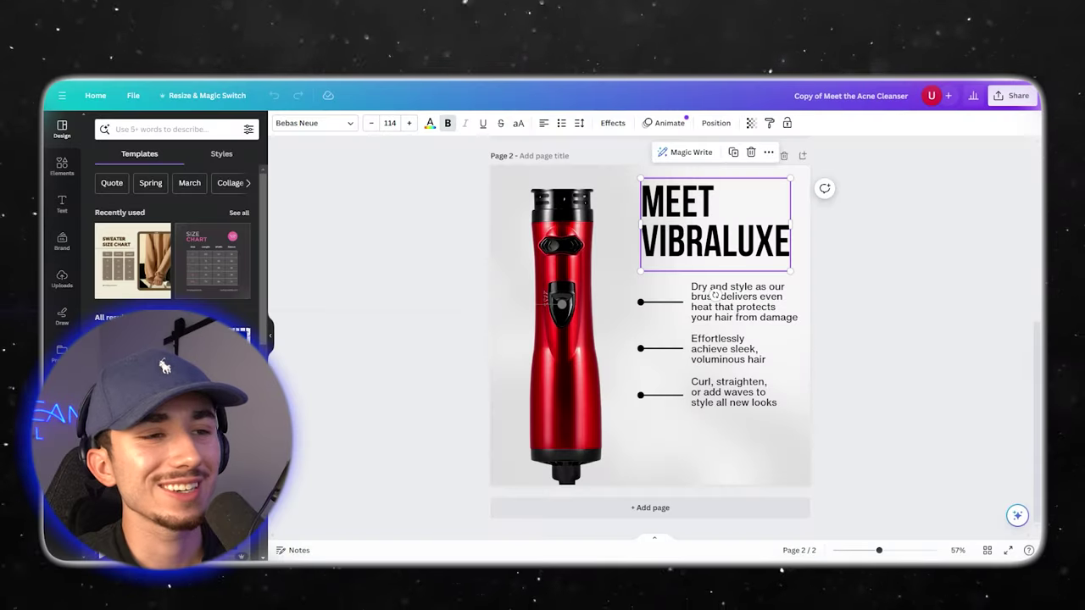
# Review the "MEET VIBRALUXE" callout texts and compare the coffee template with the "Healthy blowouts for all." page in the other Canva design
pyautogui.click(717, 297)
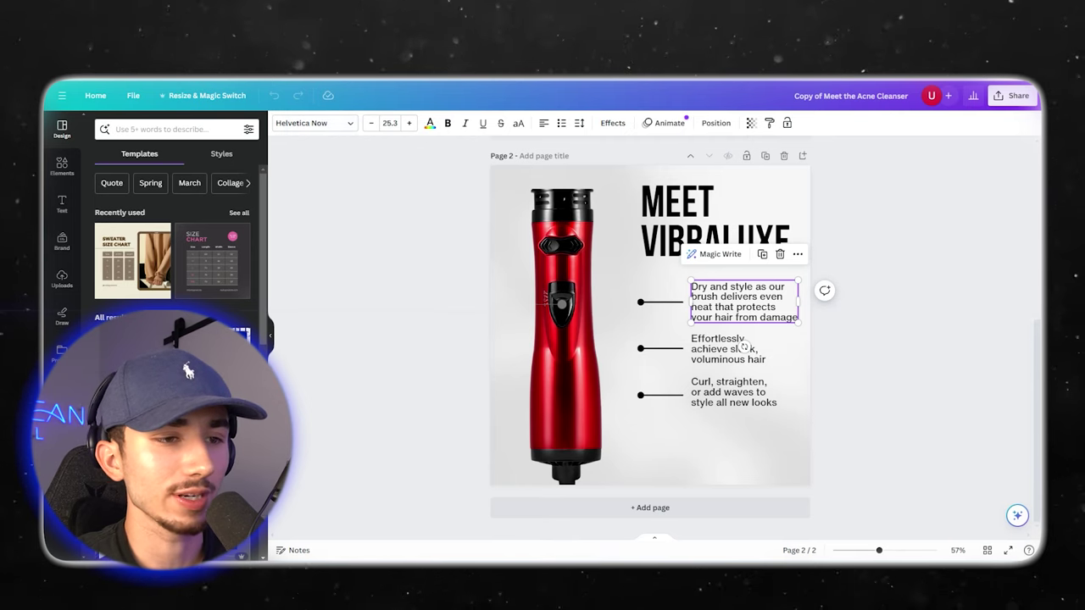
pyautogui.press('Escape')
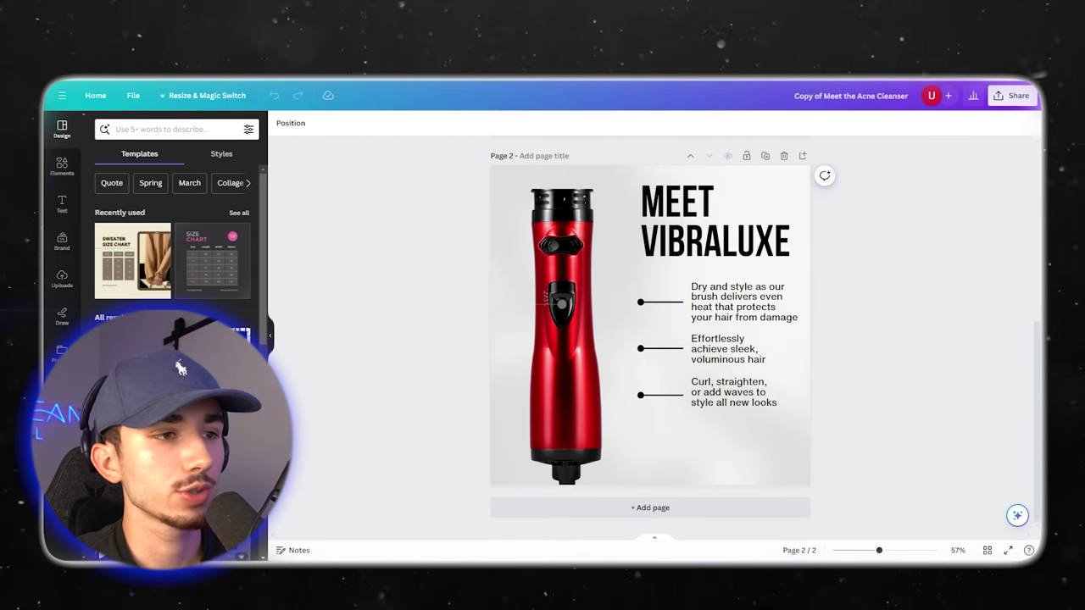
pyautogui.scroll(5, 651, 322)
pyautogui.scroll(-5, 650, 339)
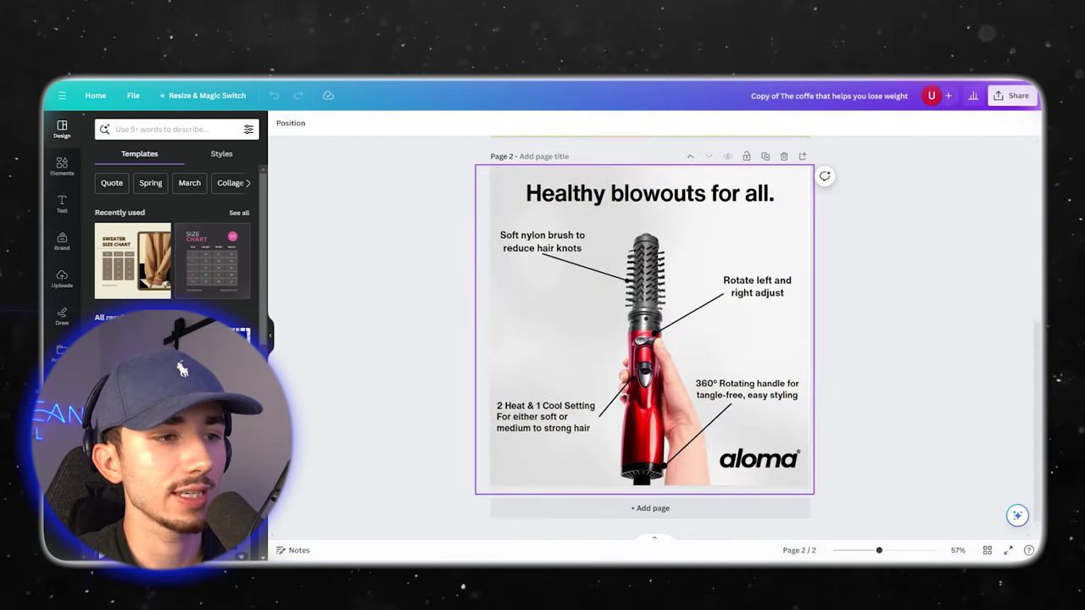
pyautogui.scroll(5, 650, 339)
pyautogui.scroll(-1, 650, 339)
pyautogui.scroll(-3, 650, 331)
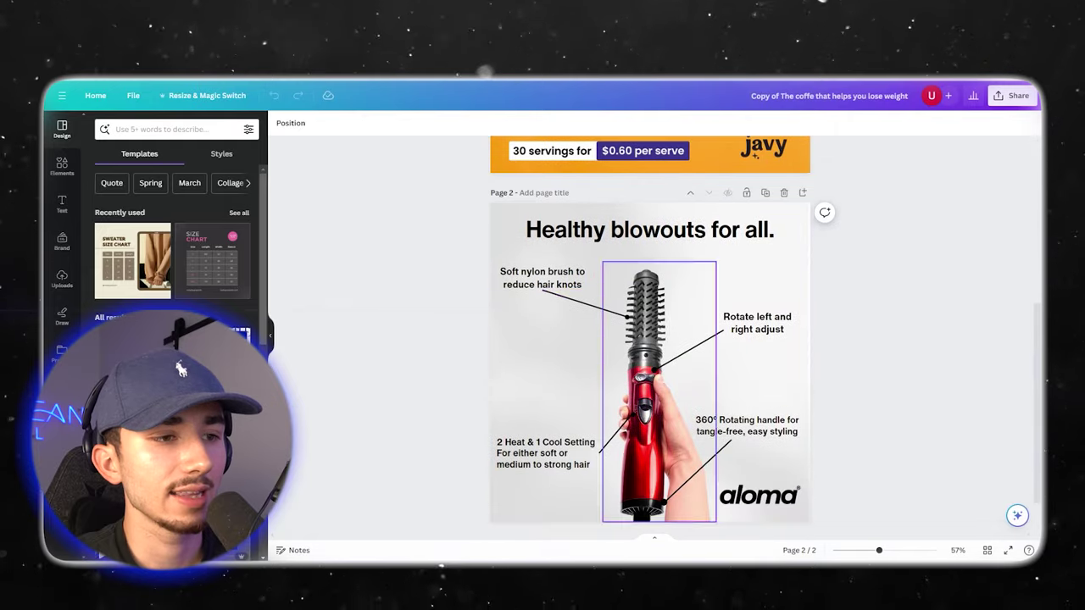
pyautogui.scroll(-1, 650, 331)
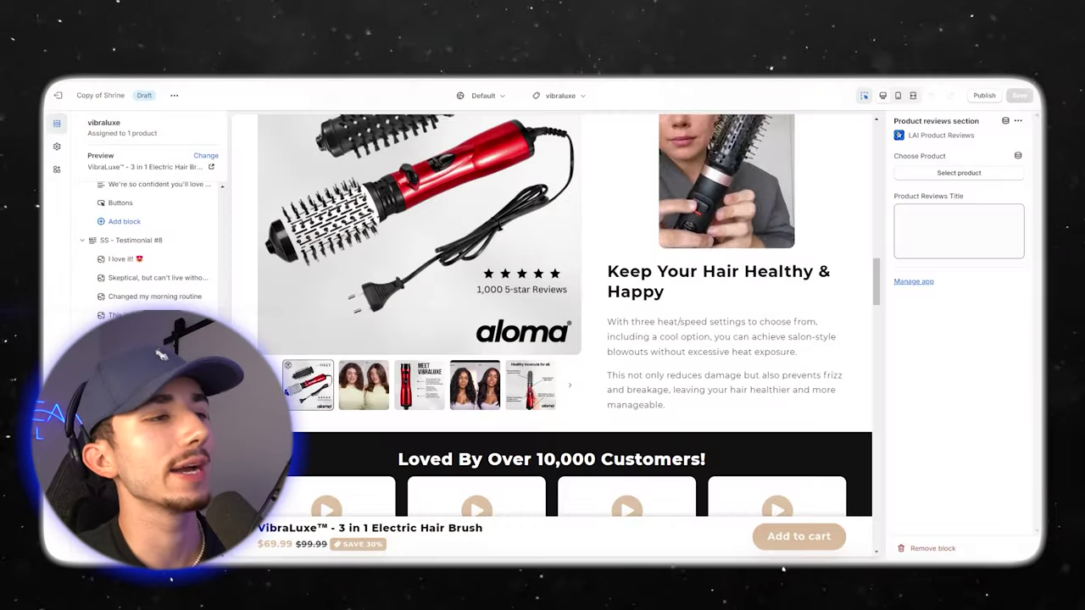
# Review the VibraLuxe product page in the Shopify theme editor and check the pixel dimensions of the product's first two media images
pyautogui.scroll(15, 727, 407)
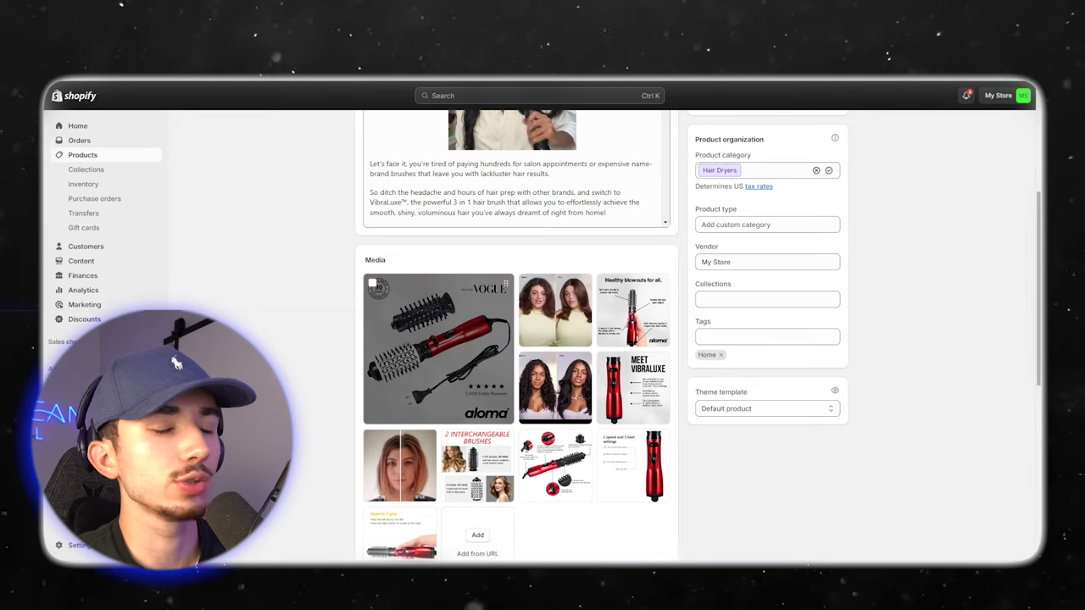
pyautogui.click(439, 349)
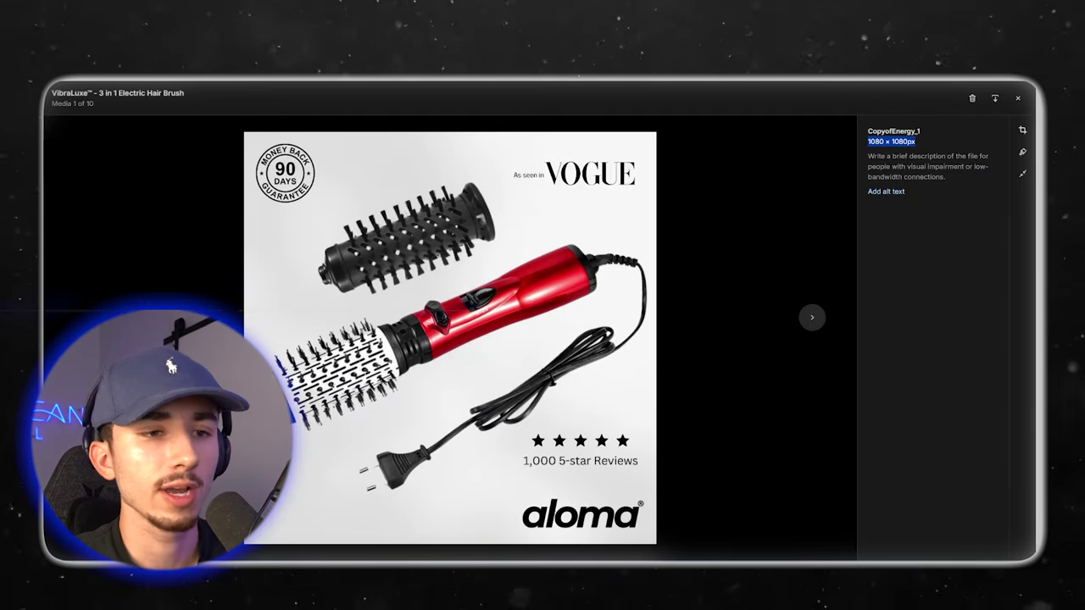
pyautogui.press('Right')
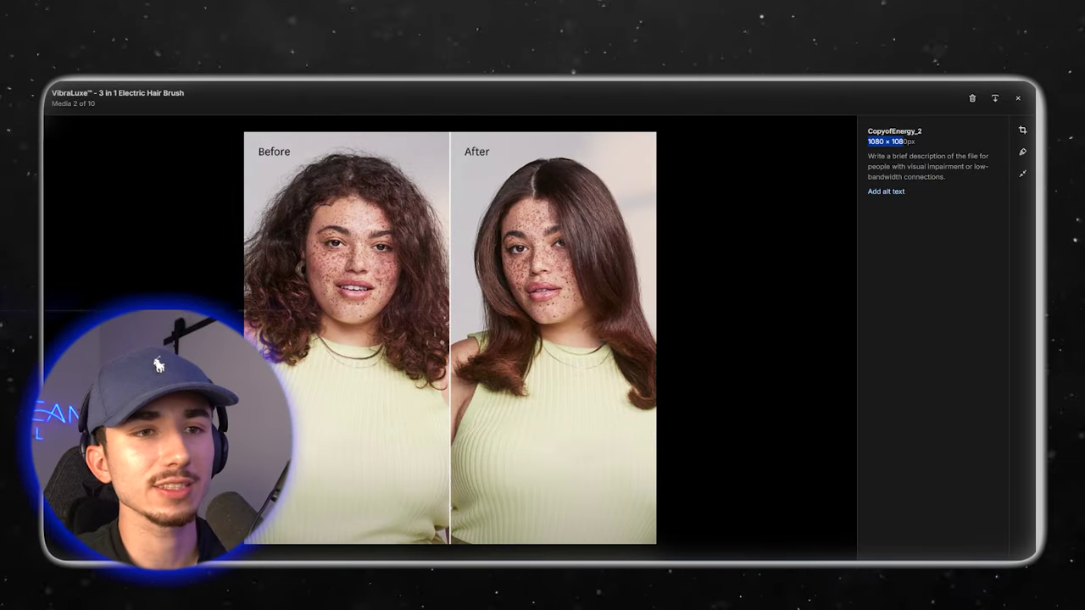
pyautogui.click(1018, 97)
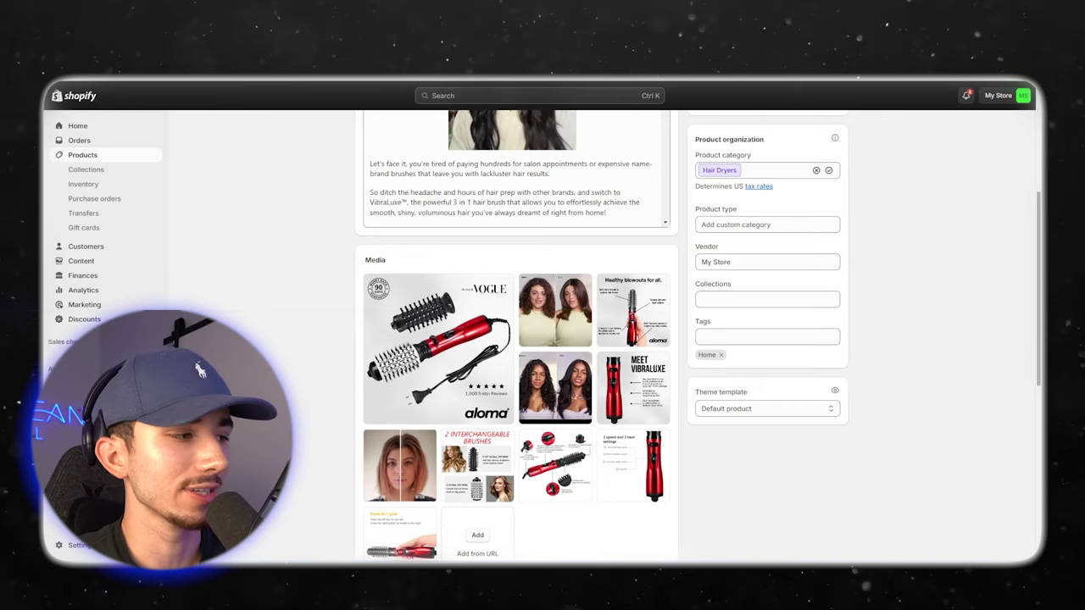
# Save and publish the Copy of Shrine theme to the online store
pyautogui.click(57, 369)
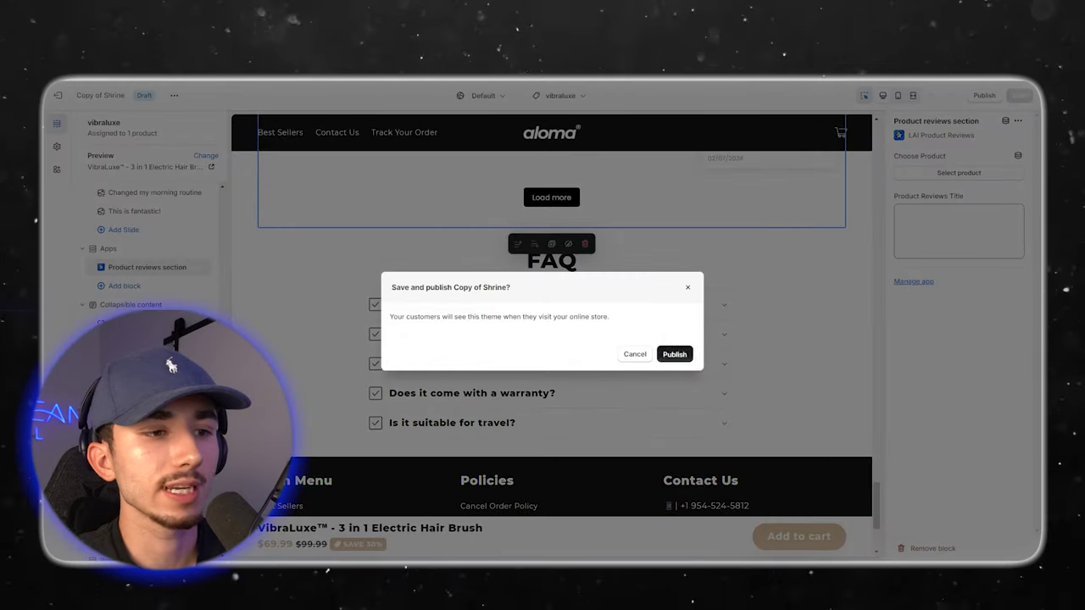
pyautogui.click(675, 354)
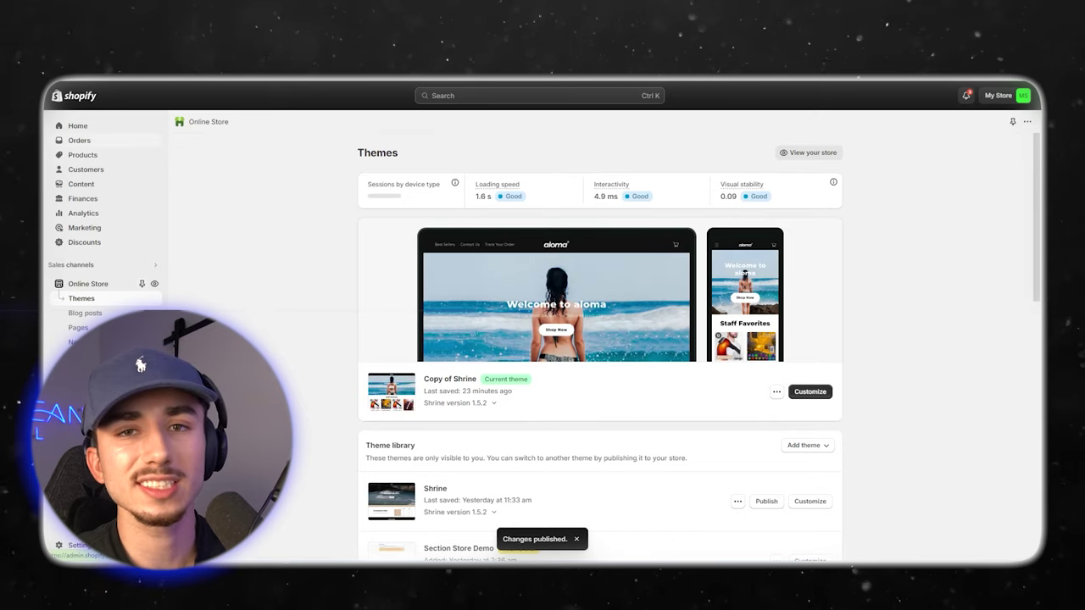
# Open the installed Flash: Page Speed Optimizer app in the Shopify admin
pyautogui.click(60, 379)
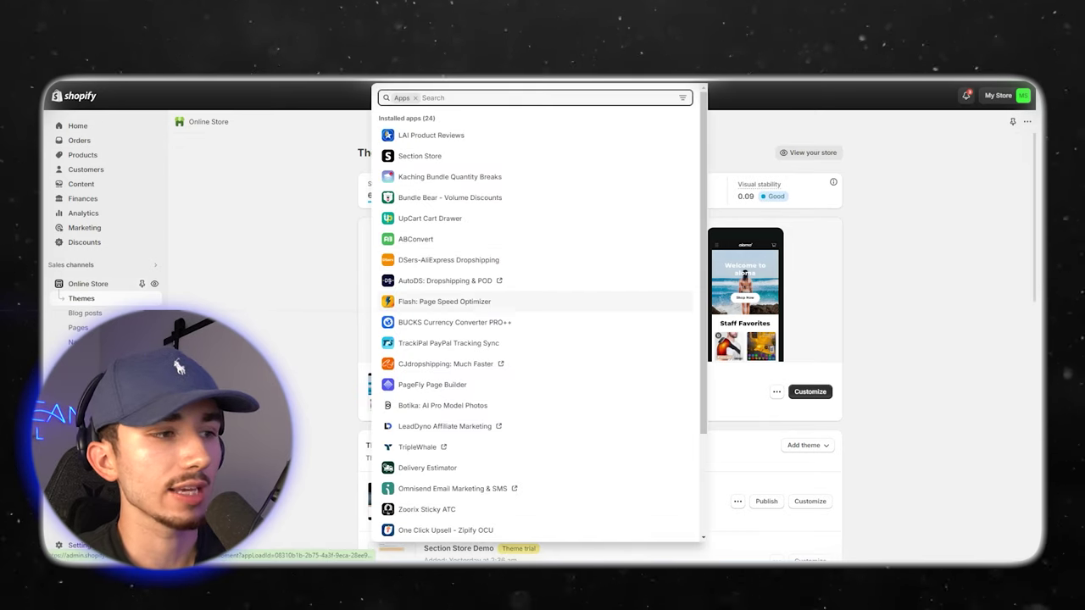
pyautogui.click(444, 301)
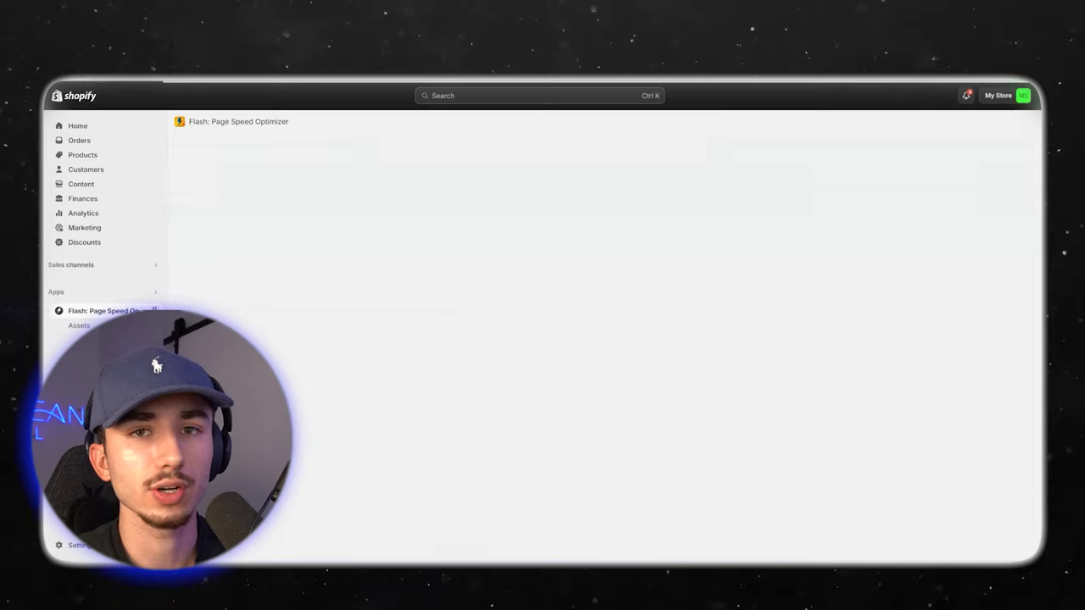